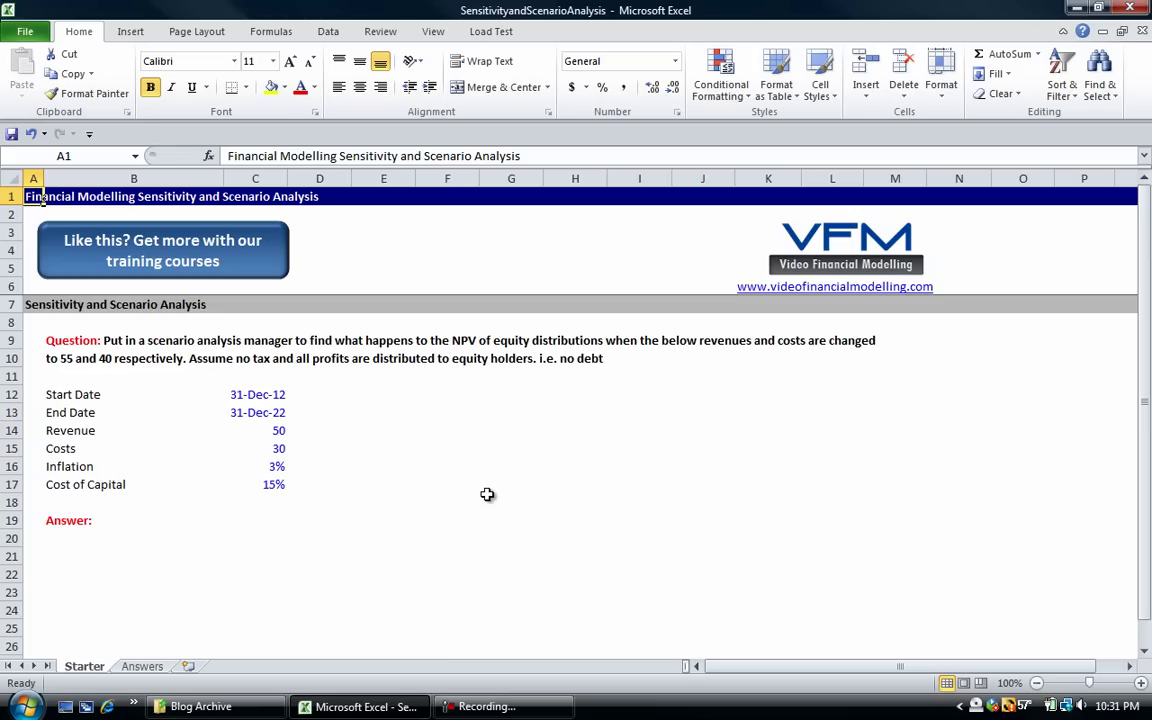
Step: Label B21 'Year Ending' and link C21 to the start date in C12
key(Down)
key(Down)
key(Down)
key(Down)
key(Down)
key(Down)
key(Down)
key(Down)
key(Down)
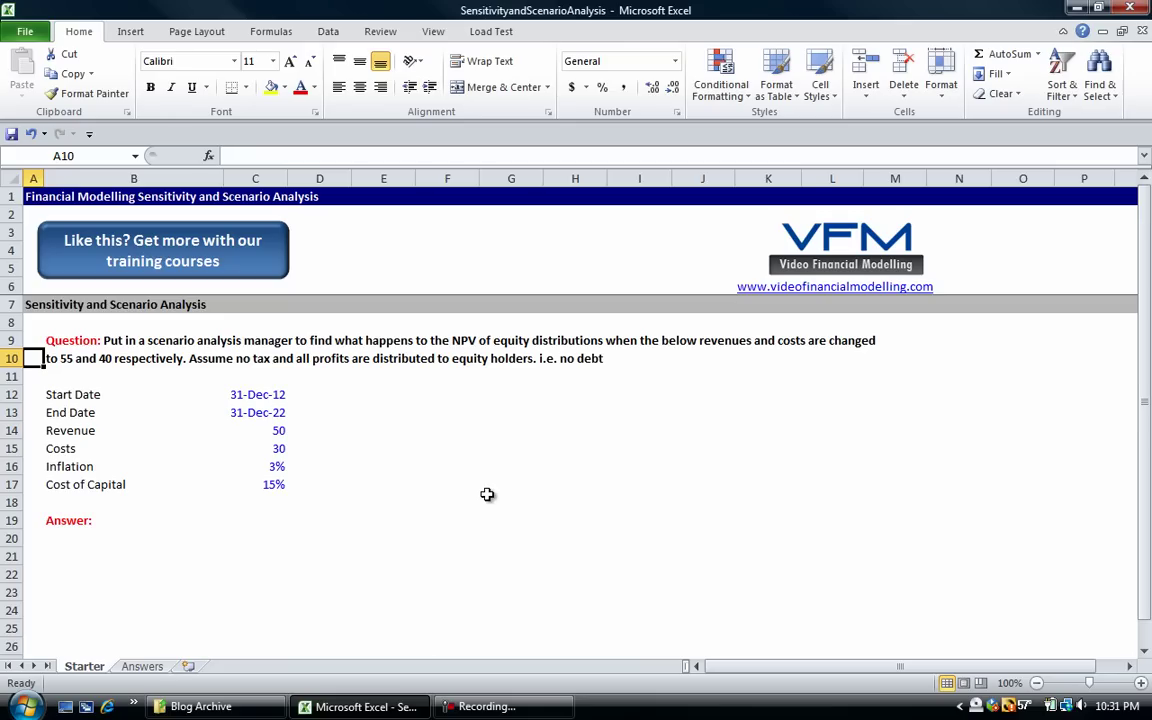
key(Down)
key(Down)
key(Down)
key(Right)
key(Down)
key(Down)
key(Down)
key(Down)
key(Down)
key(Down)
key(Down)
key(Down)
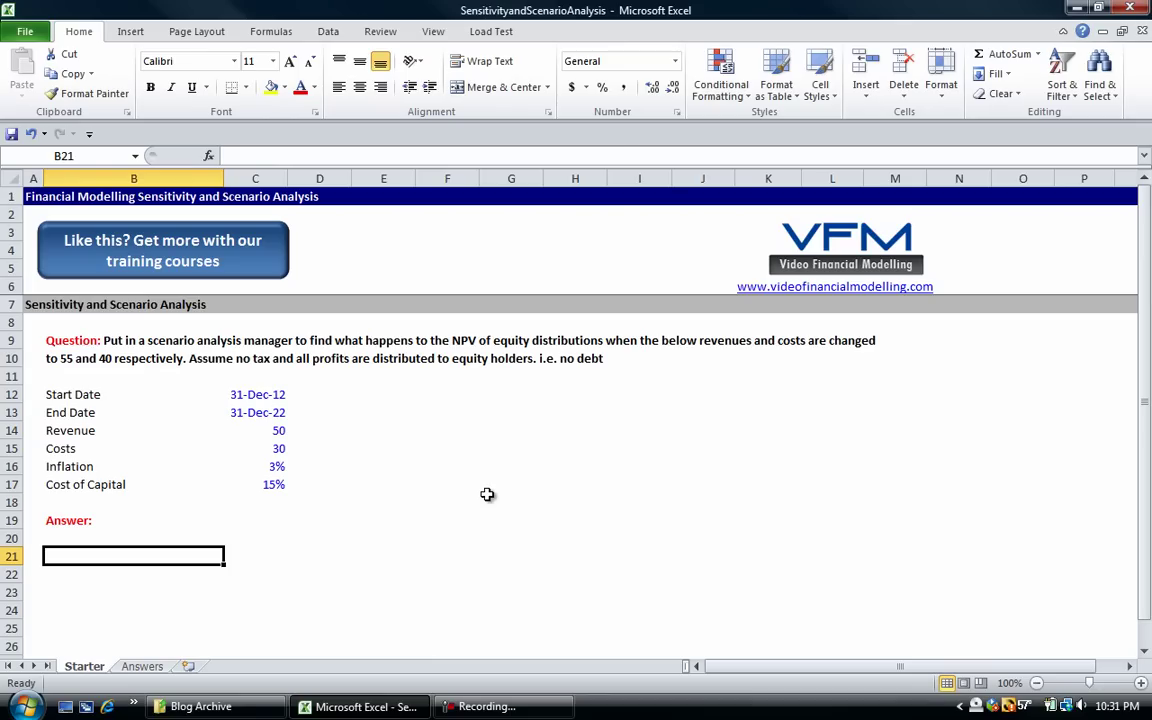
text(Year Endi)
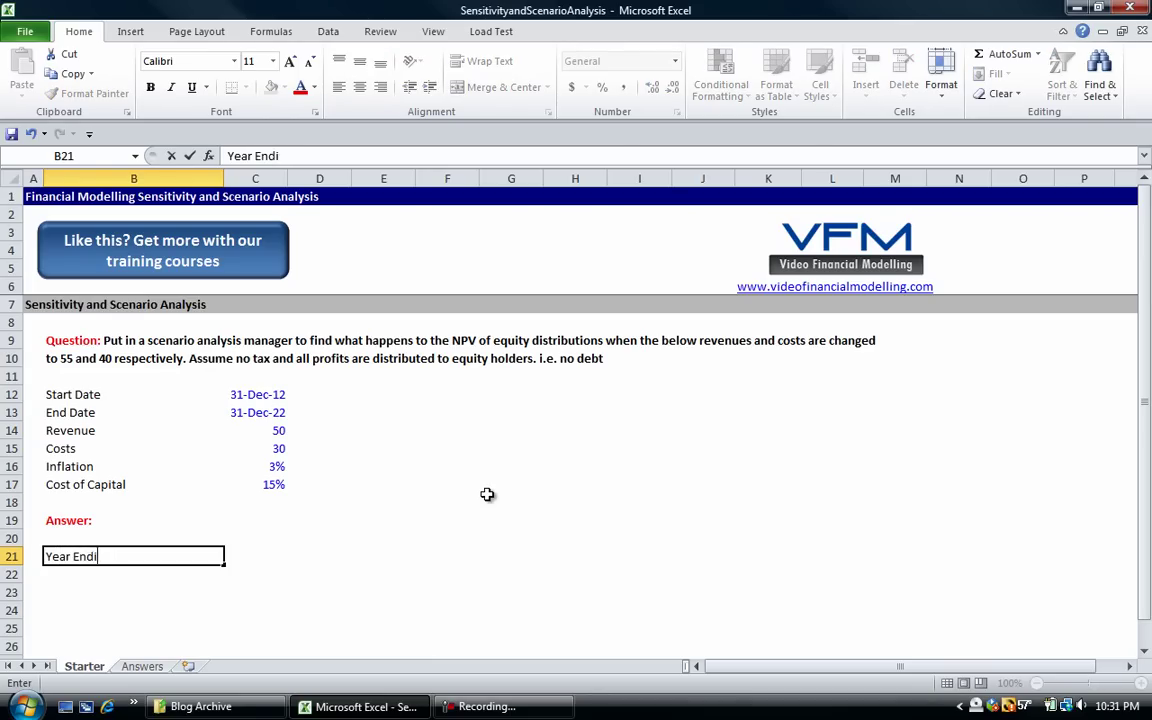
text(ng)
key(Return)
key(Up)
key(Right)
key(Right)
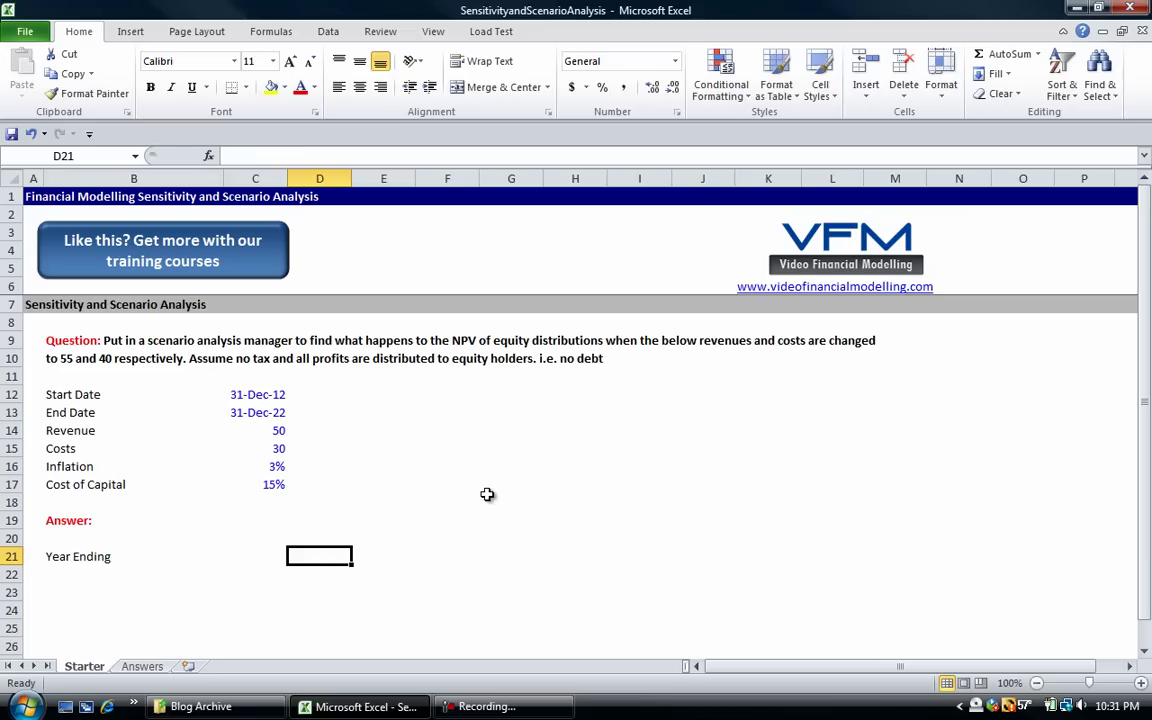
text(=)
key(Escape)
key(Left)
text(=)
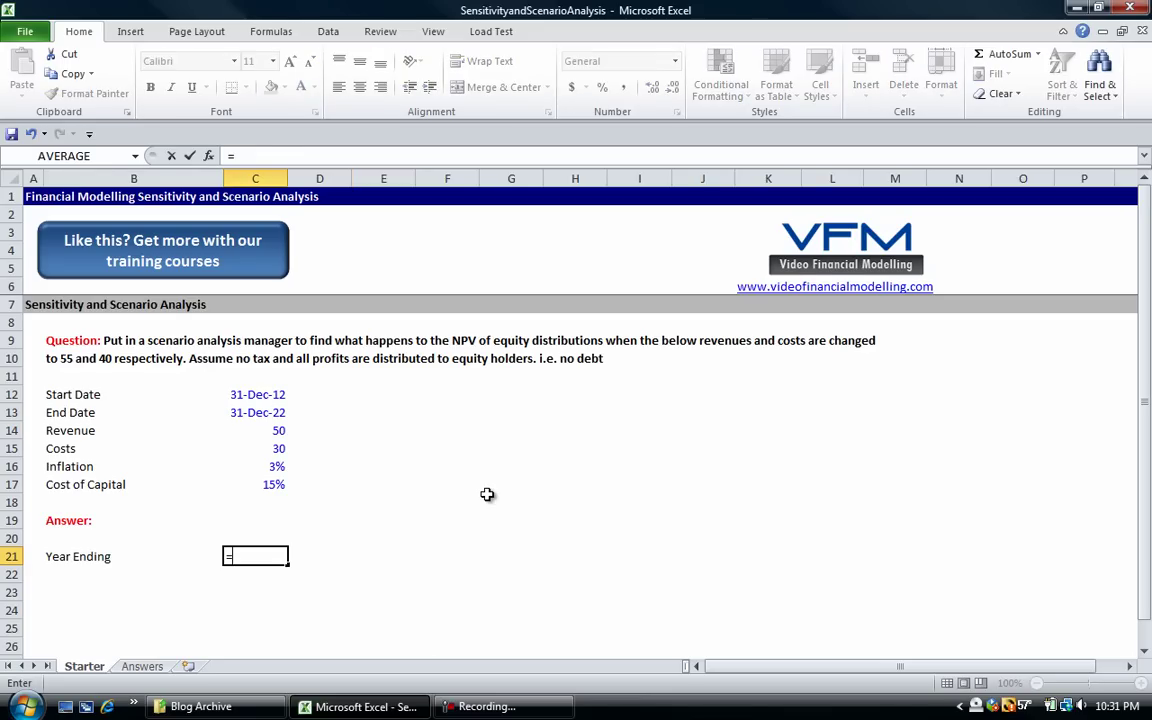
key(Up)
key(Up)
key(Up)
key(Up)
key(Up)
key(Up)
key(Up)
key(Up)
key(Up)
key(Return)
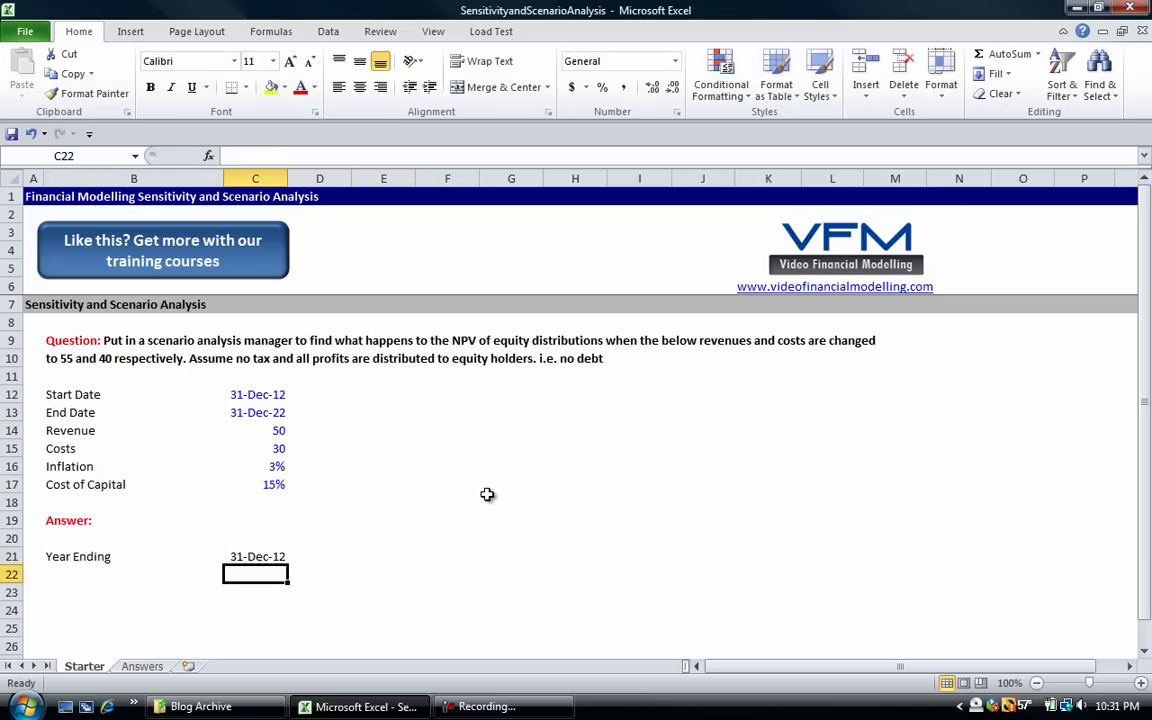
Step: Fill D21:M21 with =EOMONTH(C21,12) year-end dates, formatted as dates through 31-Dec-22
key(Up)
key(Right)
text(=eomonth)
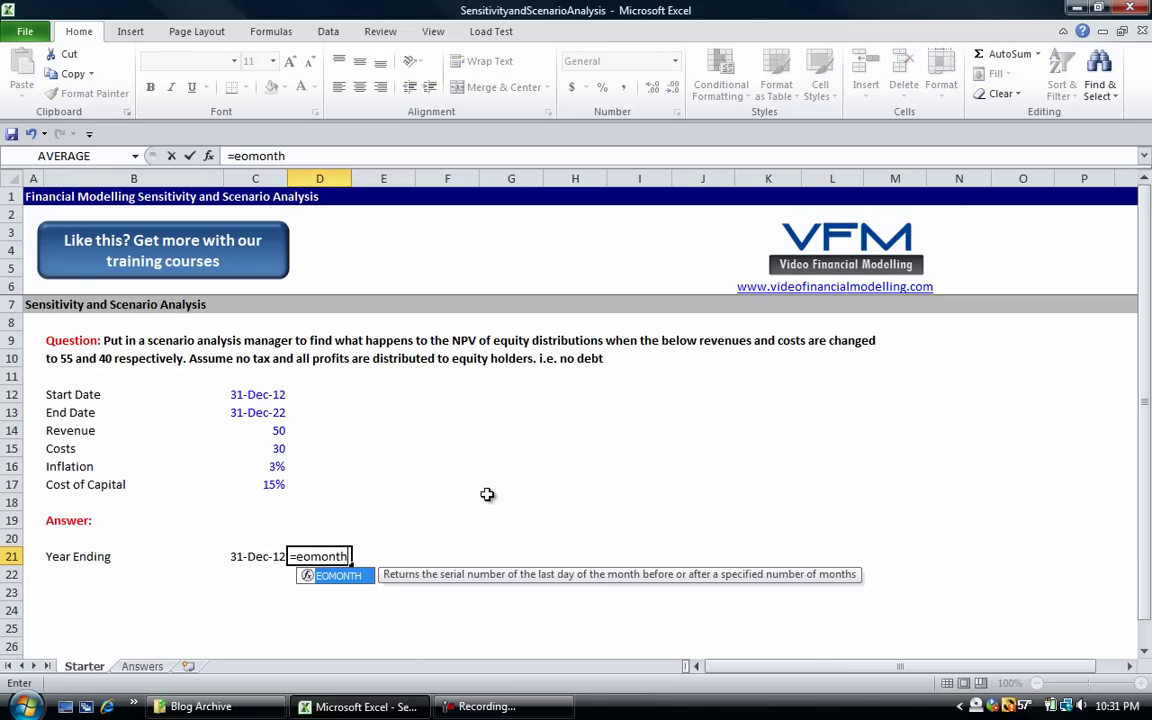
text(()
key(Left)
text(,12)
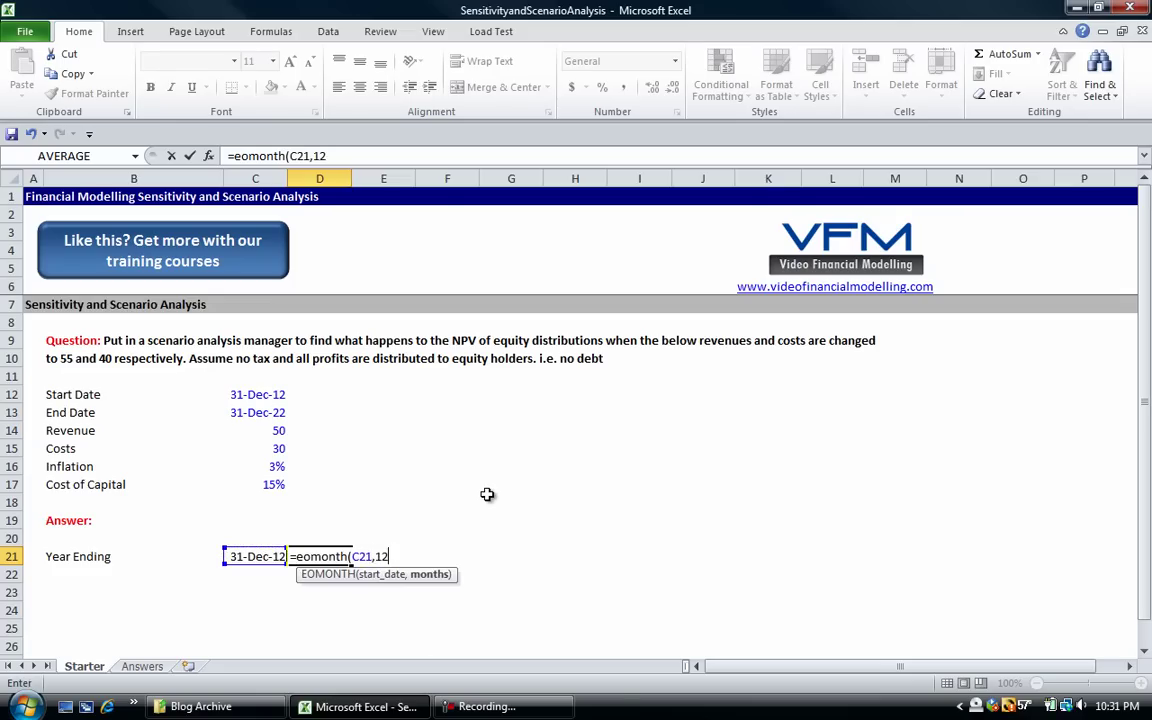
key(Return)
key(Up)
key(ctrl+shift+3)
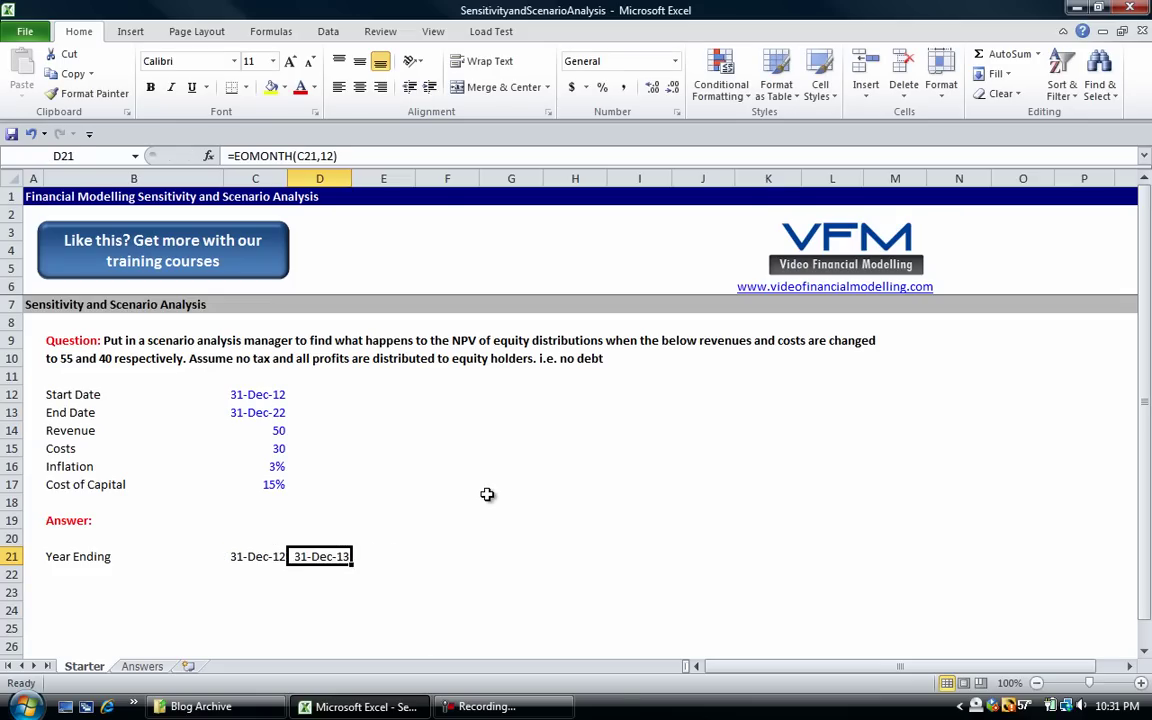
key(shift+Right)
key(shift+Right)
key(shift+Right)
key(shift+Right)
key(shift+Right)
key(shift+Right)
key(shift+Right)
key(shift+Right)
key(shift+Right)
key(ctrl+r)
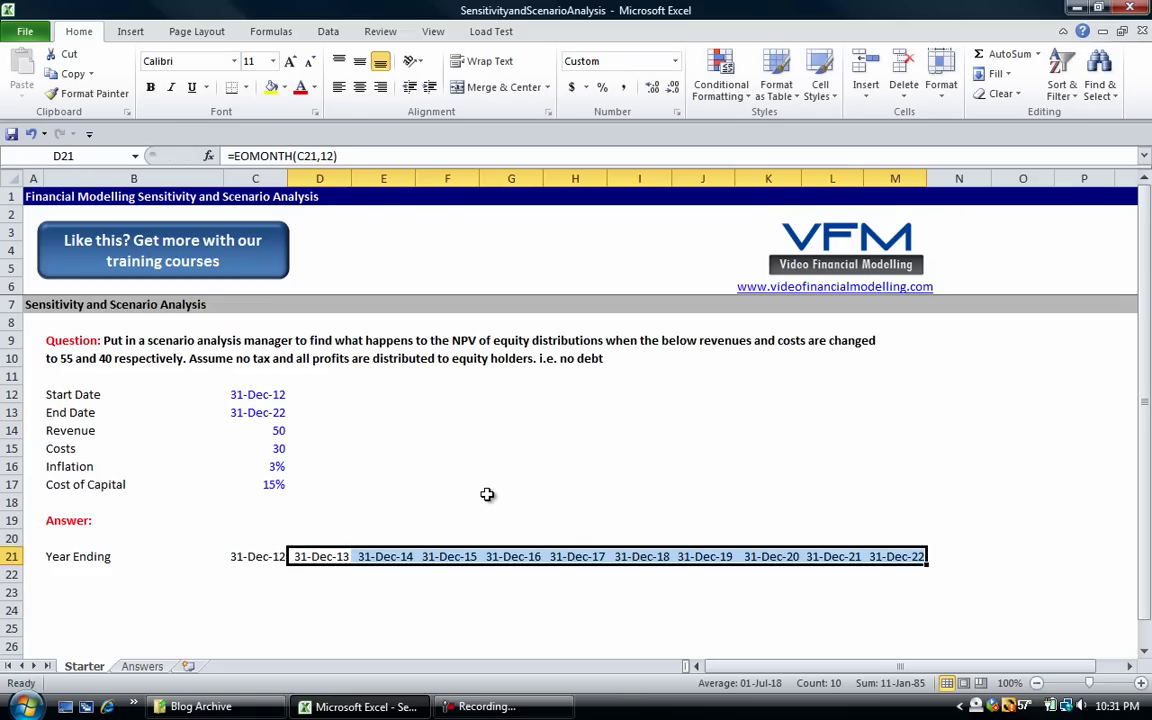
key(Right)
key(Right)
key(Right)
key(Right)
key(Right)
key(Right)
key(Right)
key(Right)
key(Right)
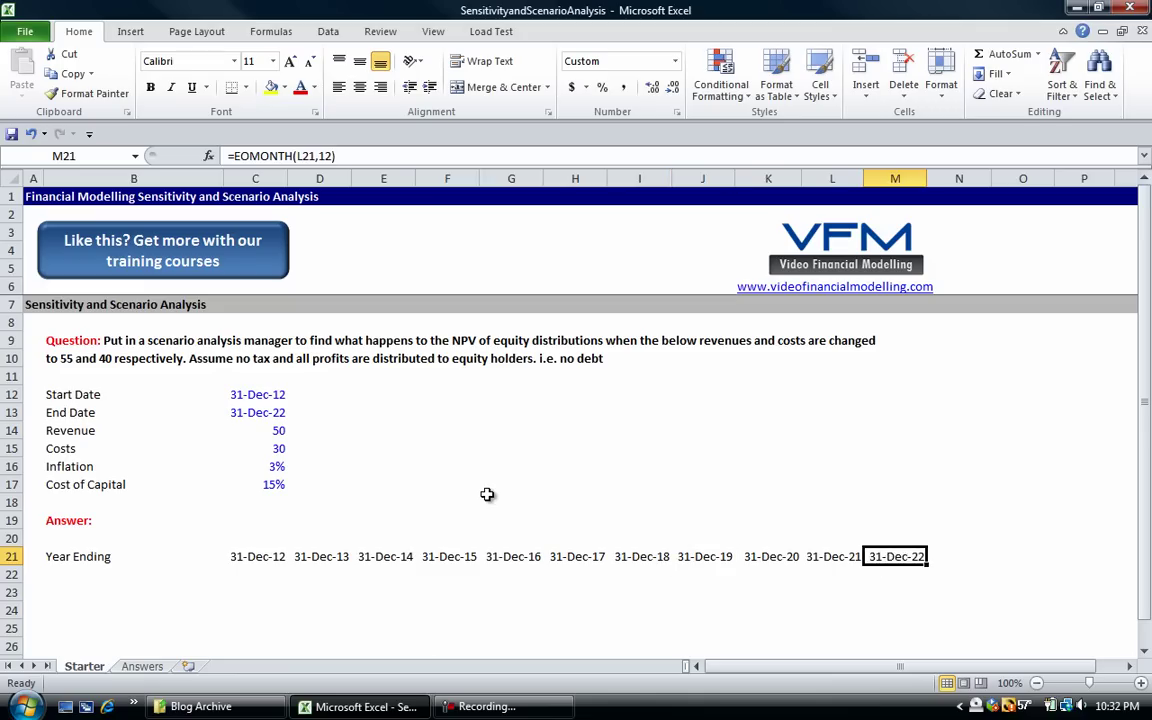
Step: Give the Year Ending row B21:M21 dark blue fill and white text
key(Up)
key(Left)
key(Up)
key(Up)
key(Up)
key(Up)
key(Up)
key(Up)
key(ctrl+Left)
key(Up)
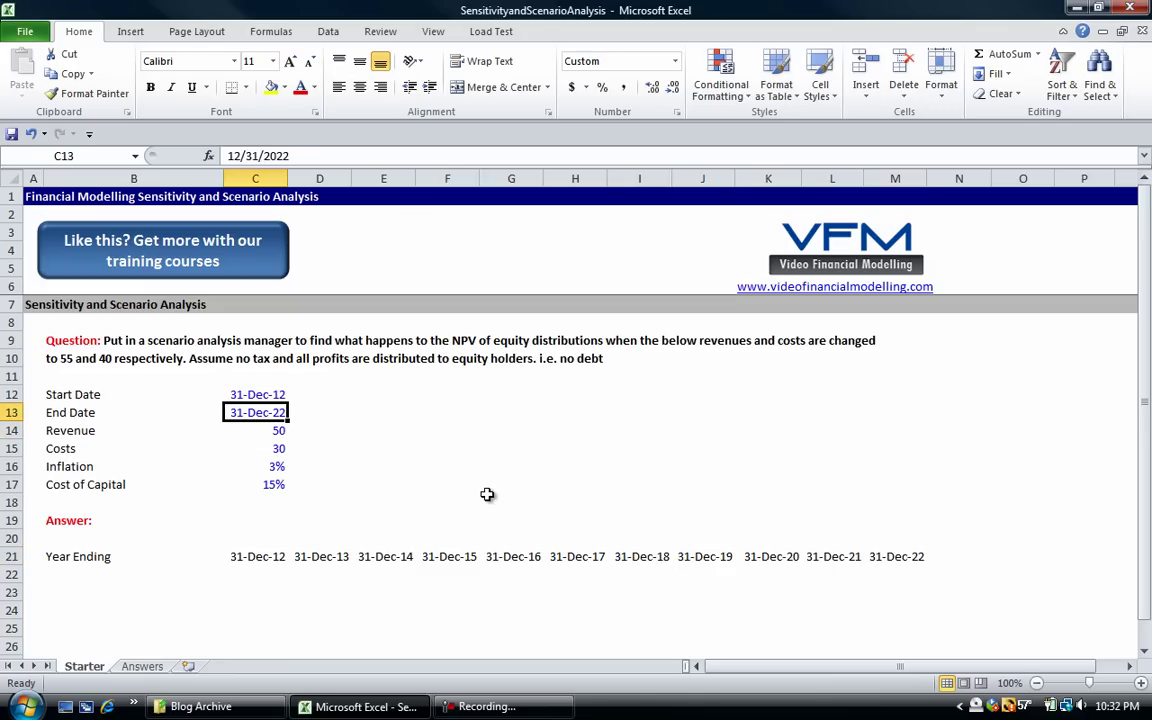
key(Down)
key(Down)
key(Down)
key(Down)
key(Down)
key(Down)
key(Down)
key(Down)
key(Left)
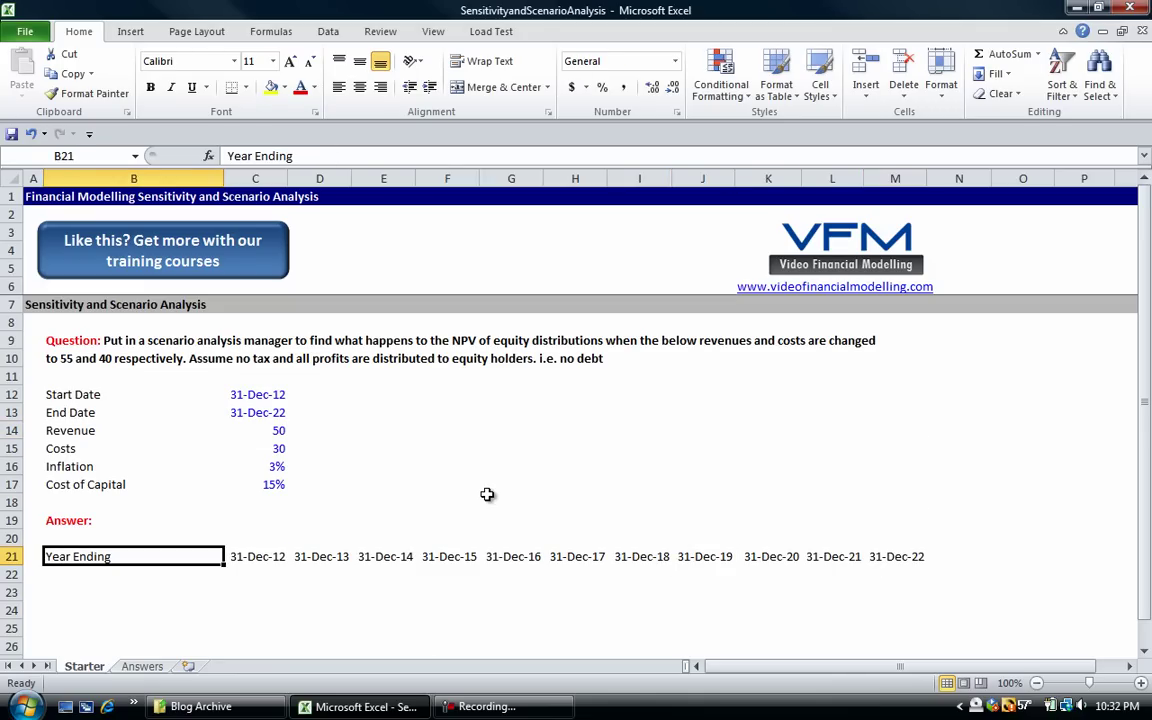
key(ctrl+shift+Right)
key(ctrl+shift+h)
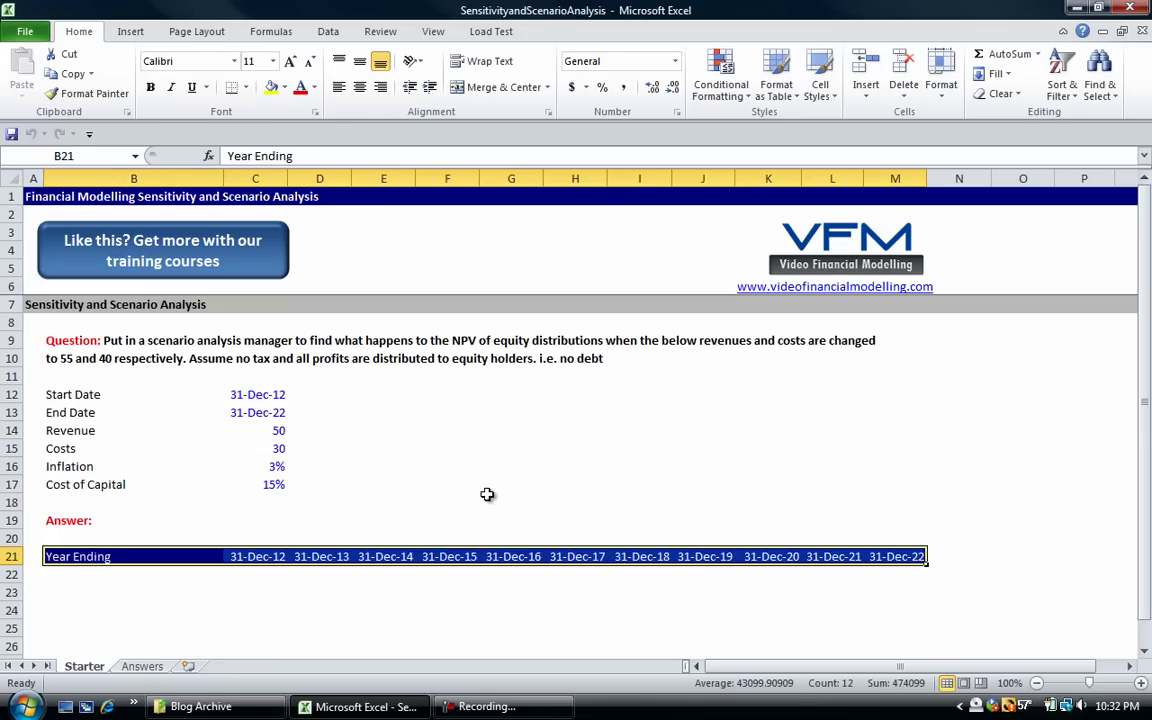
Step: Enter line-item labels Revenue, Costs and Equity Distribution in B23:B25
key(Down)
key(Down)
key(Down)
key(Down)
key(Down)
key(Down)
key(Down)
key(Down)
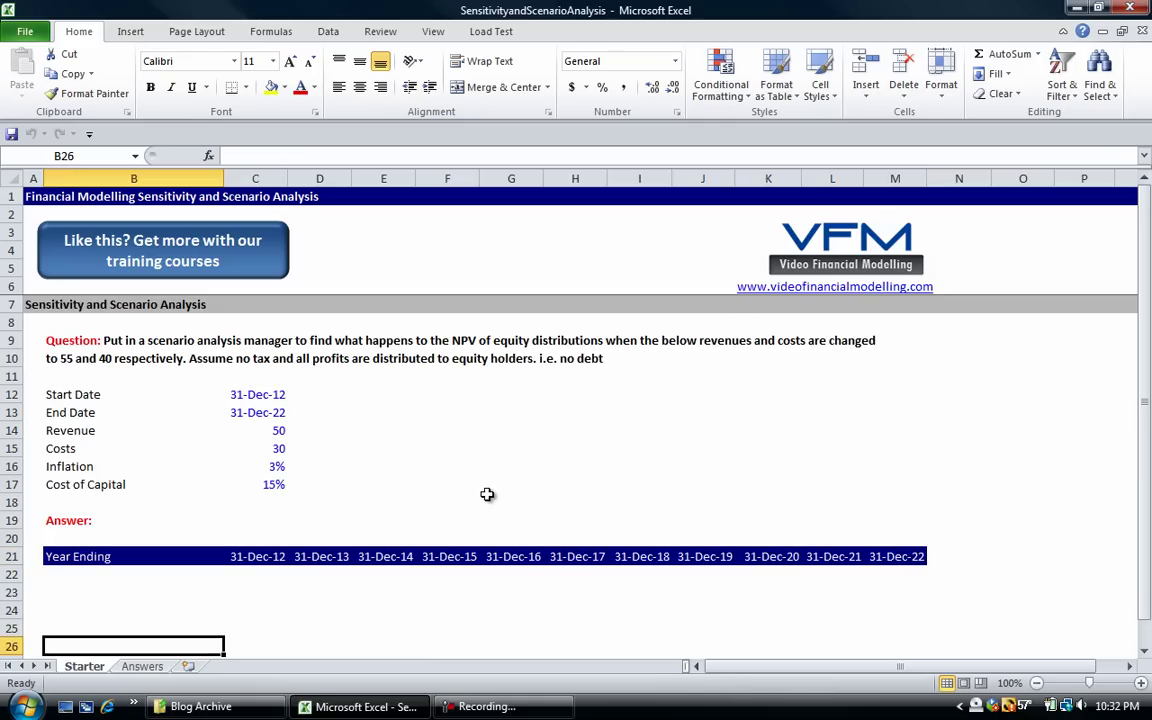
key(Up)
key(Up)
key(Up)
key(Up)
key(Up)
key(Up)
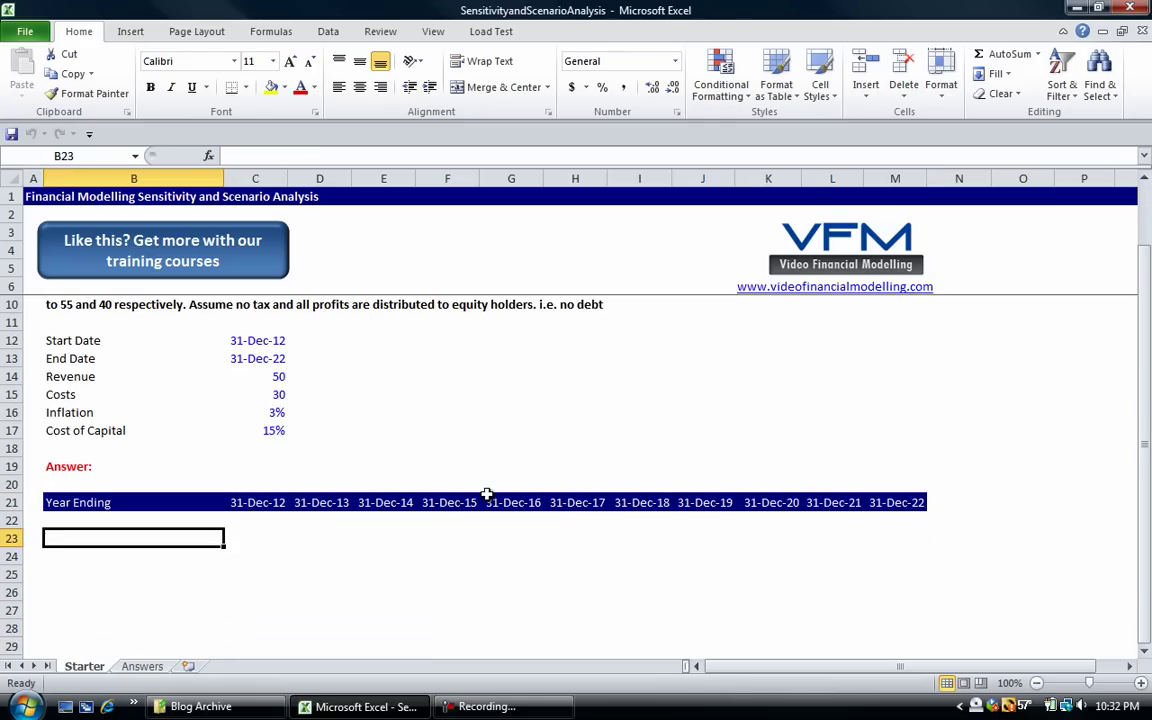
key(Up)
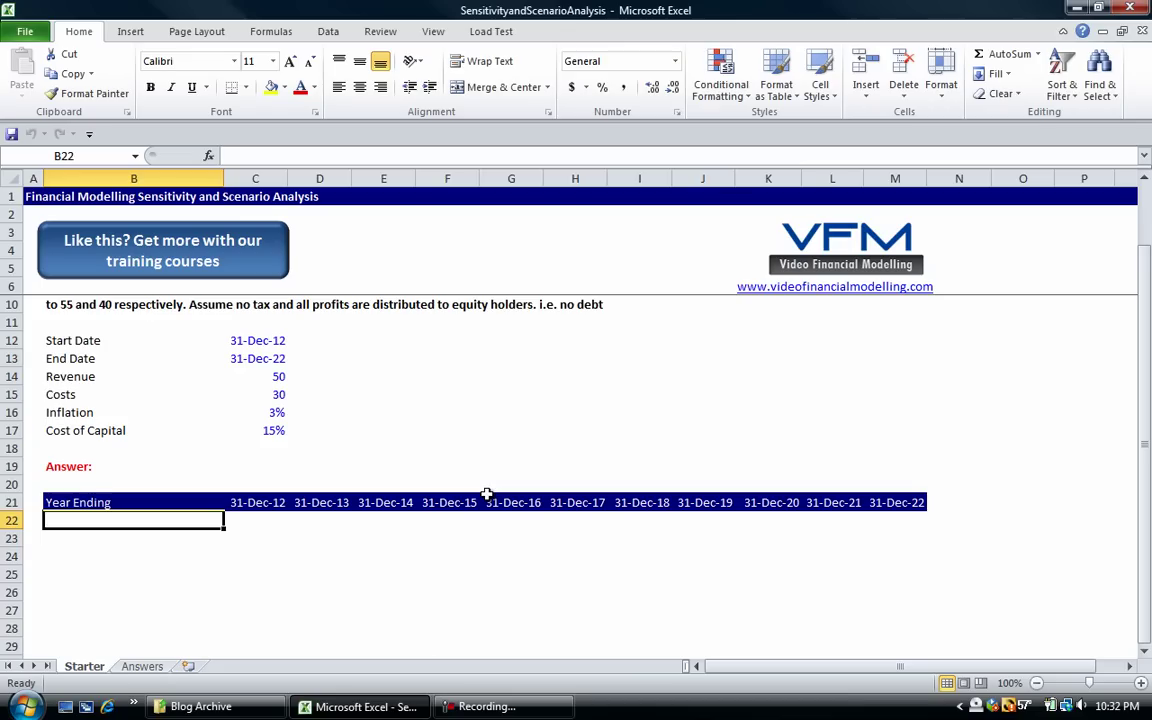
key(Down)
text(Revenue)
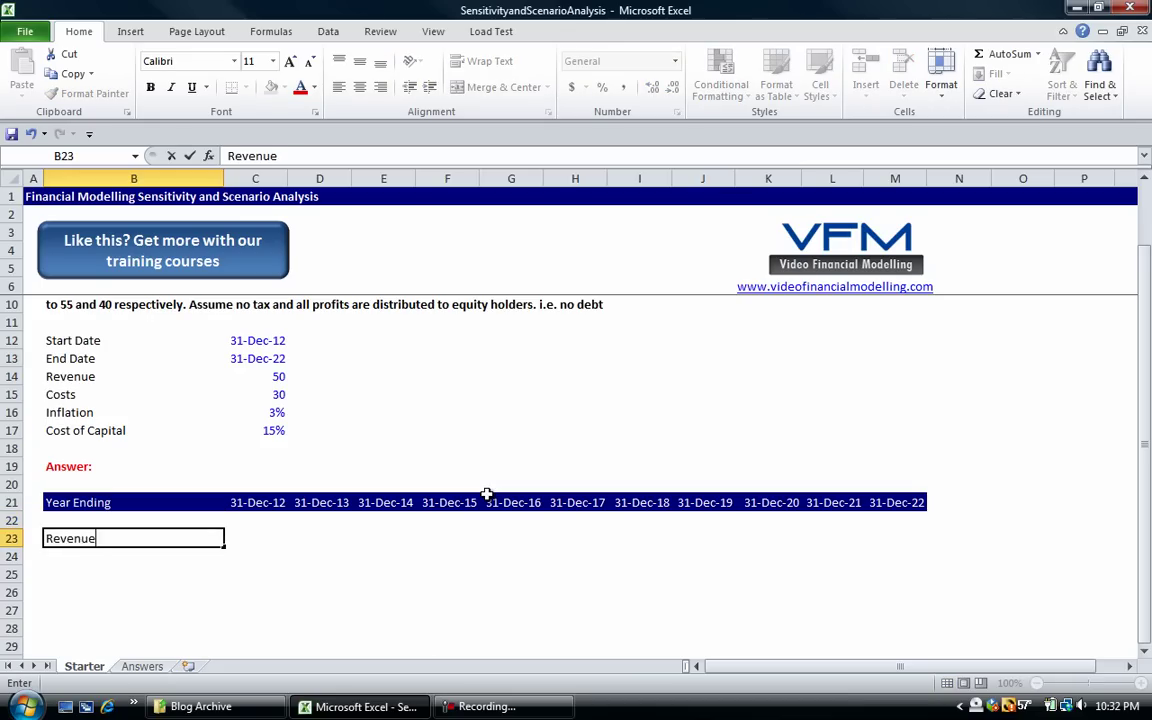
key(Return)
text(Costs)
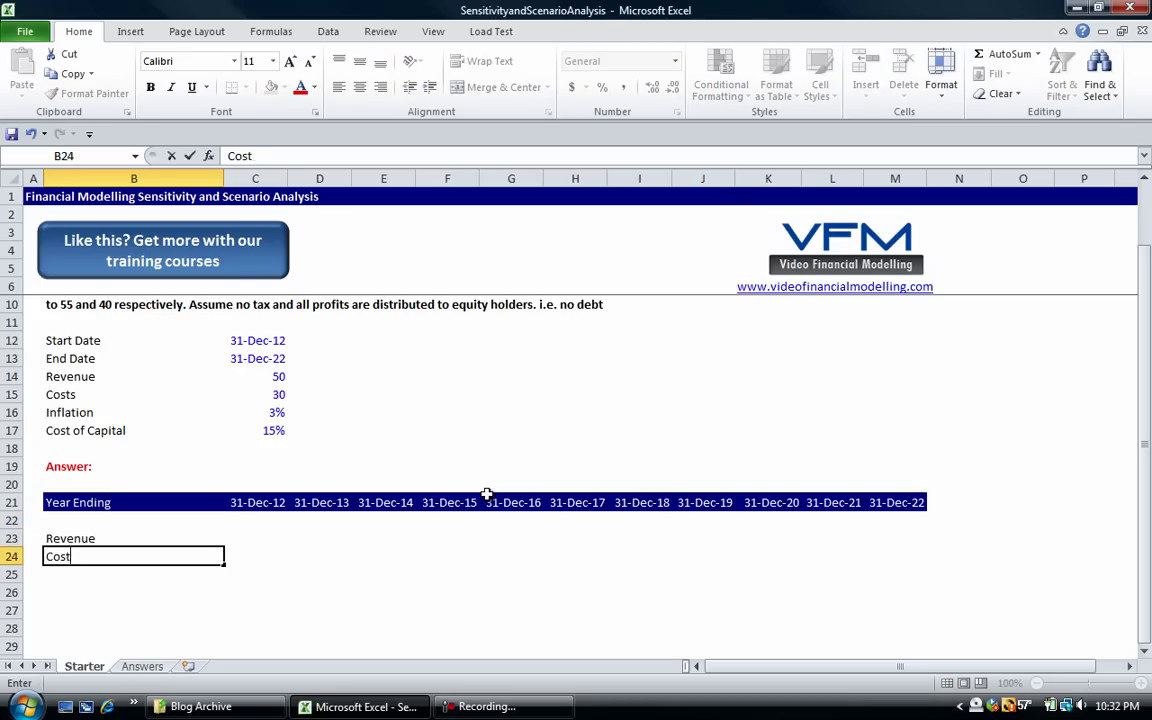
key(Return)
text(Equity)
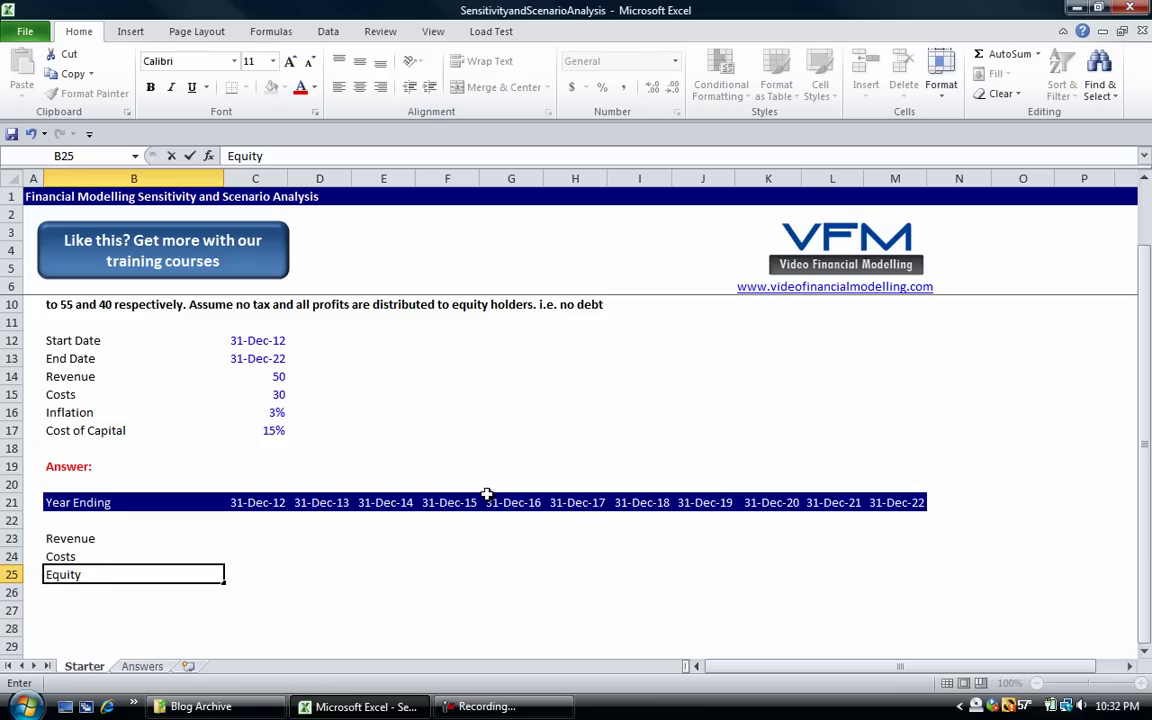
text( distribution)
key(F2)
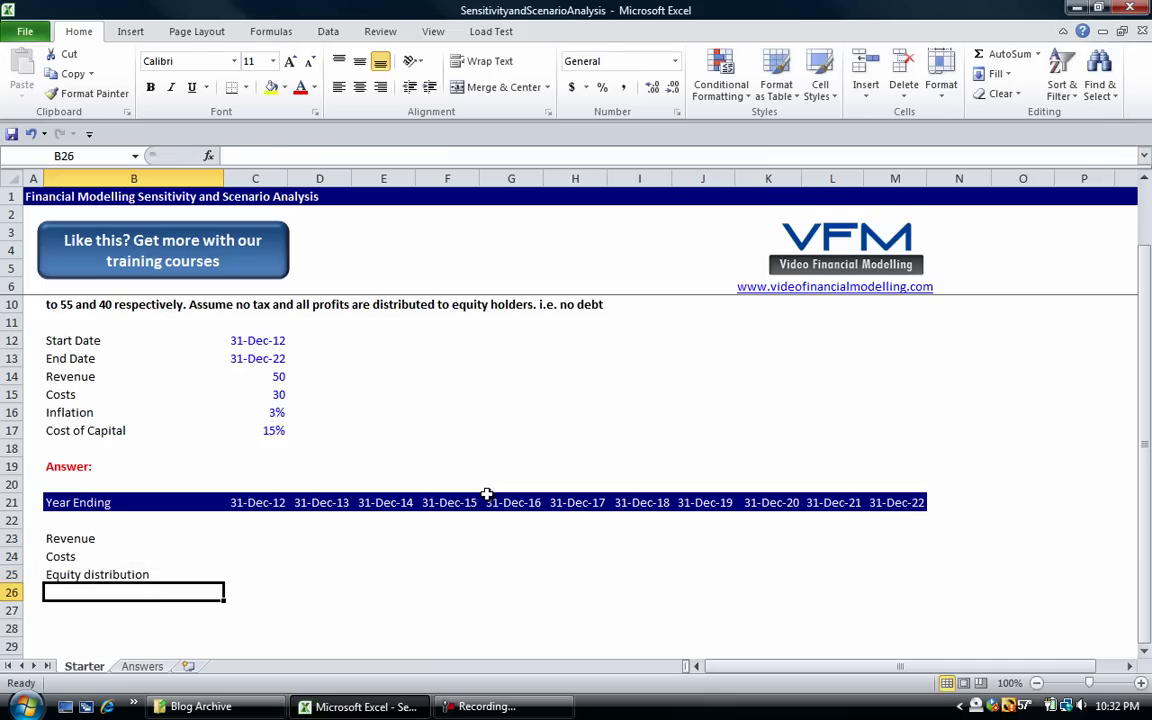
key(ctrl+Left)
key(Delete)
text(D)
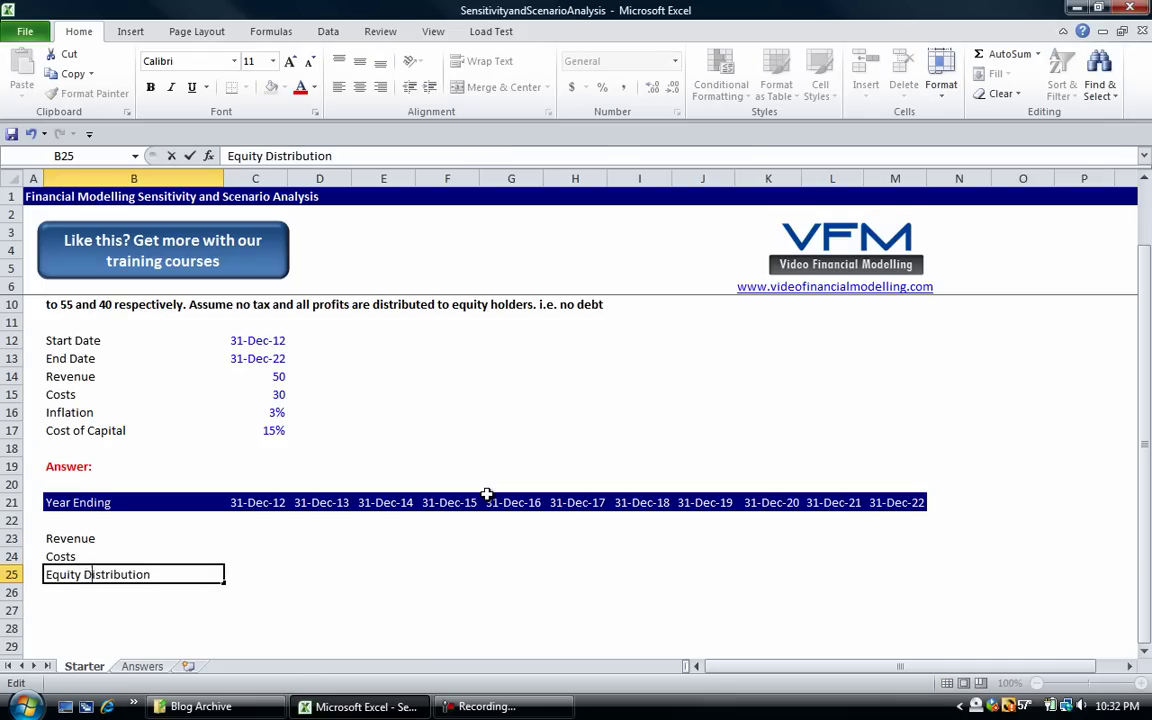
key(Return)
Step: Add a top border across the Equity Distribution row
key(Up)
key(Up)
key(Up)
key(Right)
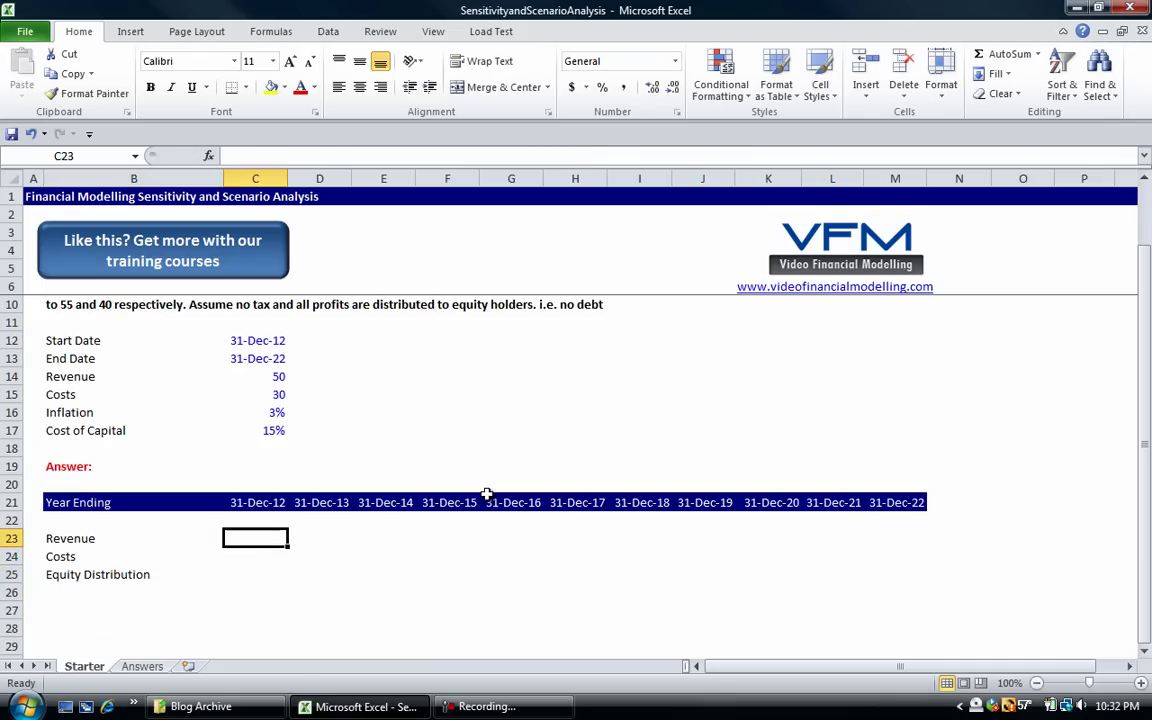
key(Left)
key(Down)
key(Down)
key(shift+Right)
key(shift+Right)
key(shift+Right)
key(shift+Right)
key(shift+Right)
key(shift+Right)
key(shift+Right)
key(shift+Right)
key(shift+Right)
key(shift+Right)
key(shift+Right)
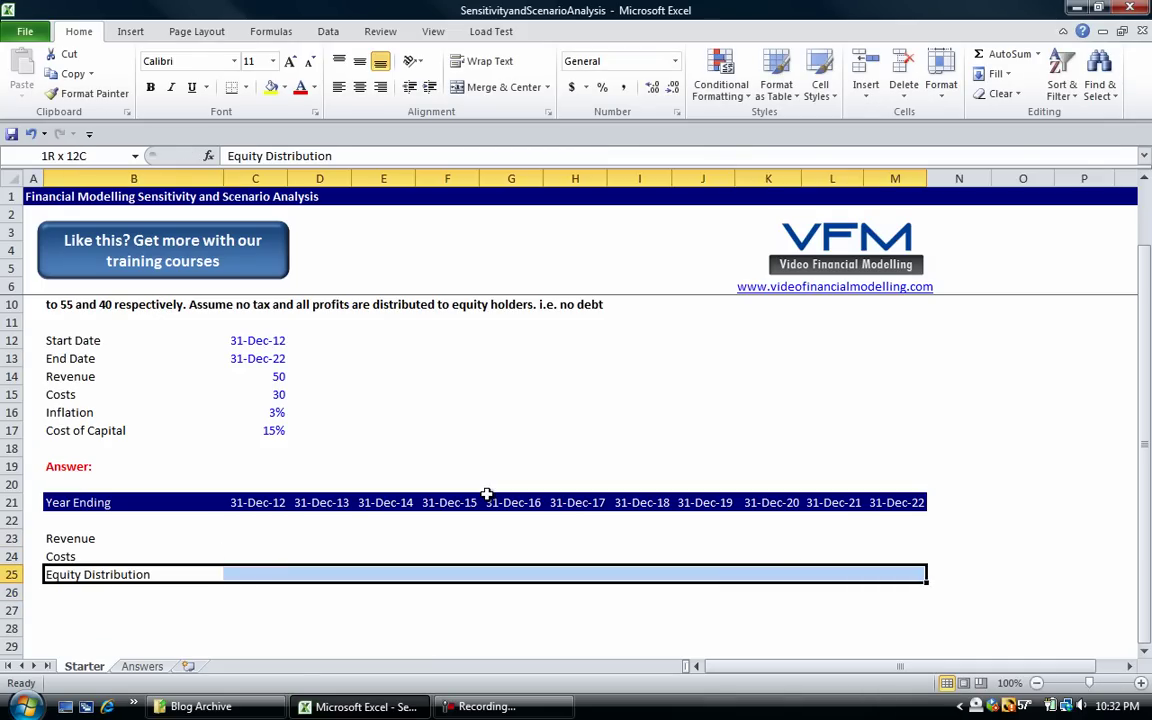
key(alt+h)
key(b)
key(p)
Step: Append '(real p.a.)' to the Revenue and Costs input labels
key(Up)
key(Up)
key(Up)
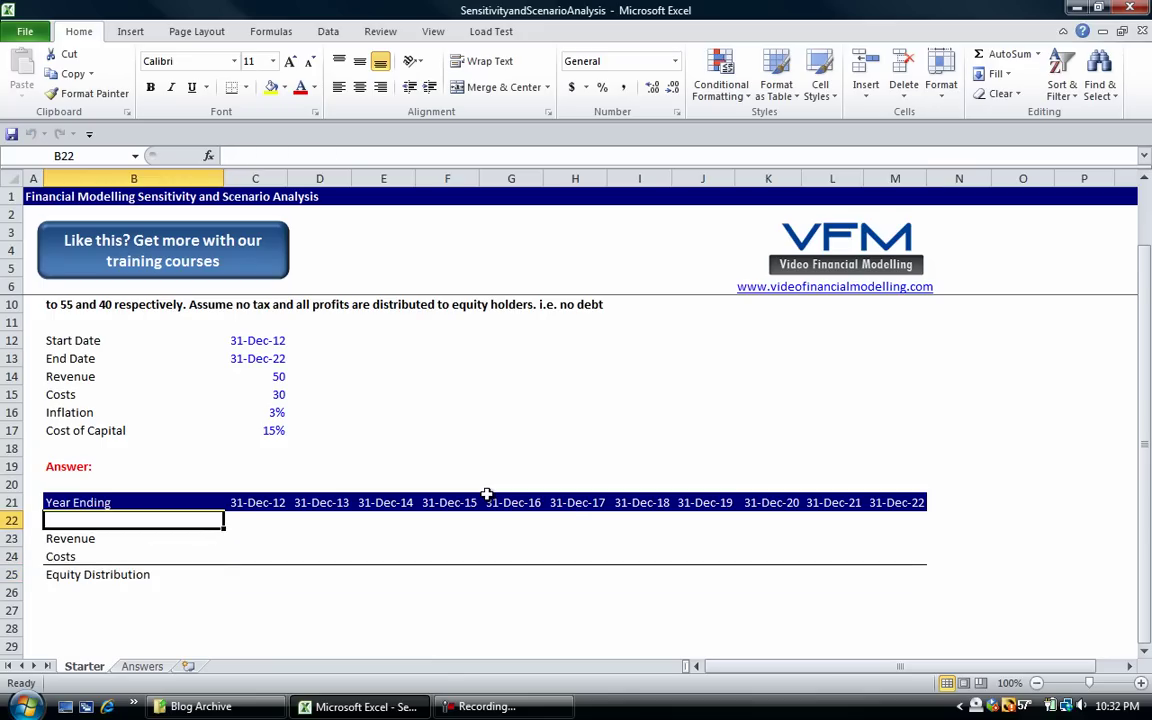
key(Up)
key(Up)
key(Up)
key(Up)
key(Up)
key(Up)
key(Up)
key(Up)
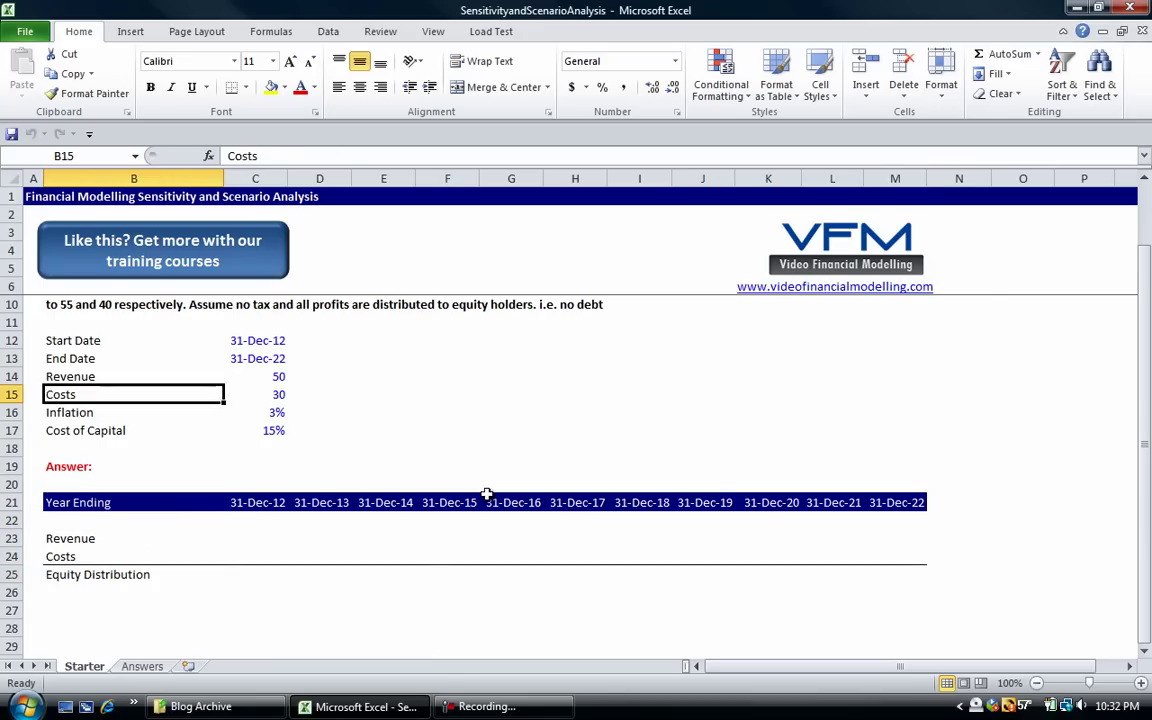
key(F2)
text((real)
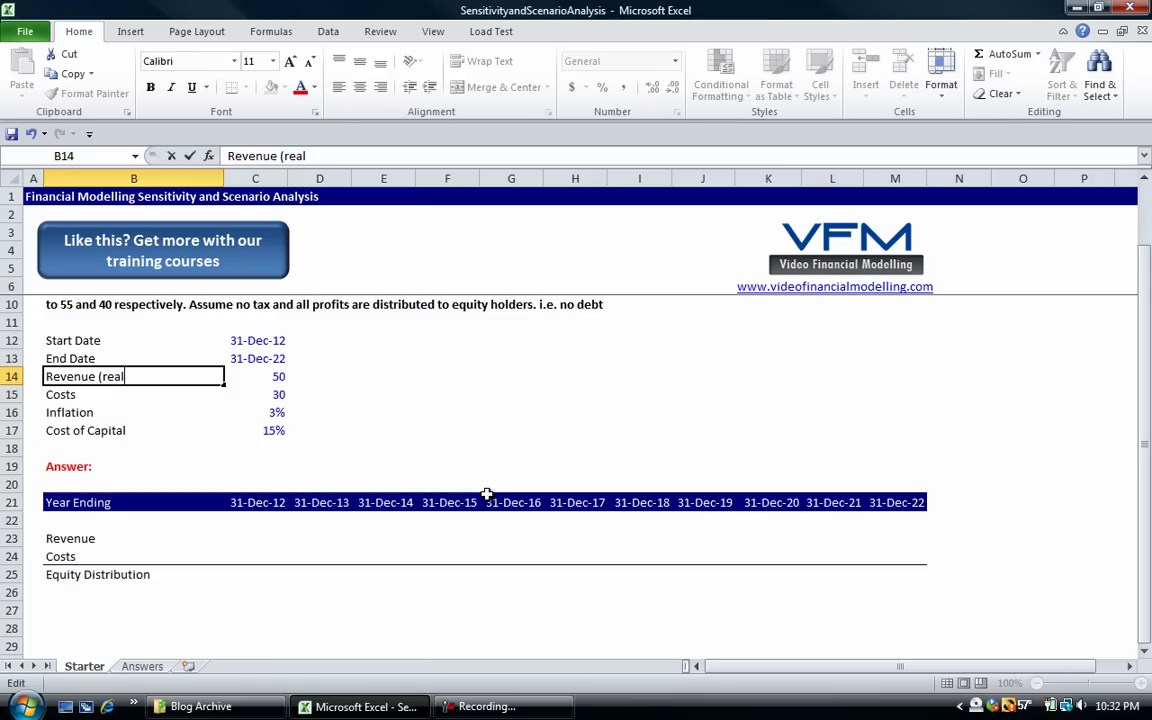
text( p.a.))
key(ctrl+Return)
key(F2)
key(ctrl+shift+Left)
key(ctrl+shift+Left)
key(ctrl+shift+Left)
key(ctrl+c)
key(Return)
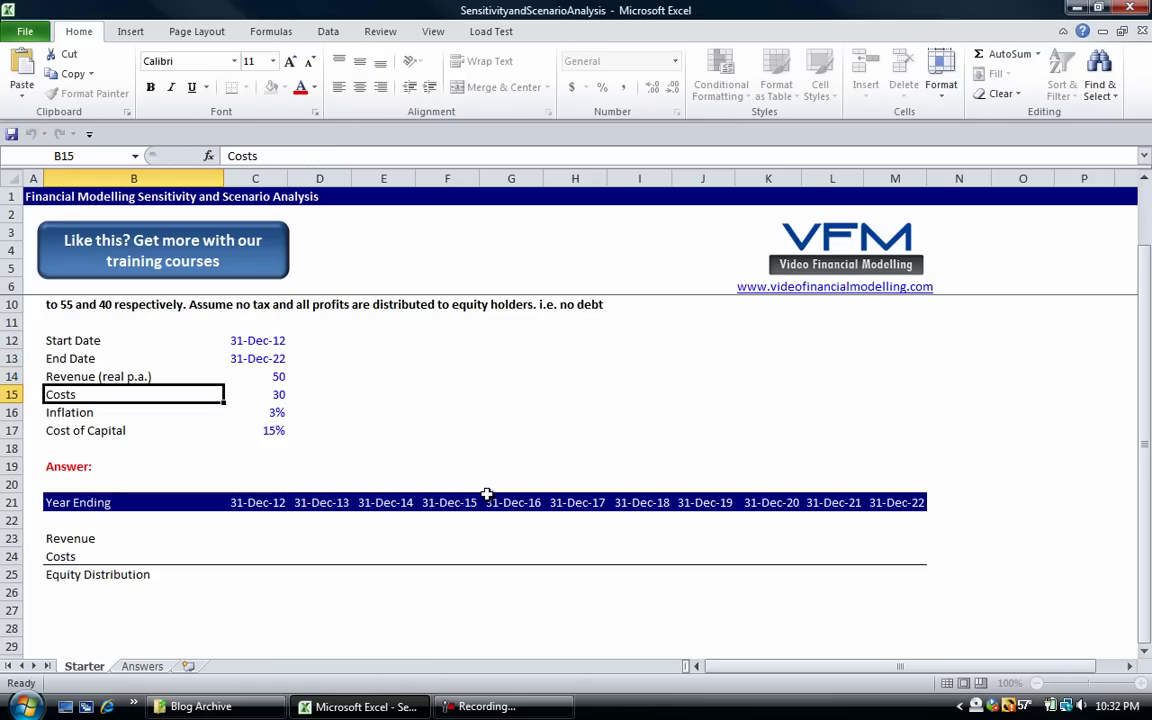
key(F2)
key(ctrl+v)
key(Return)
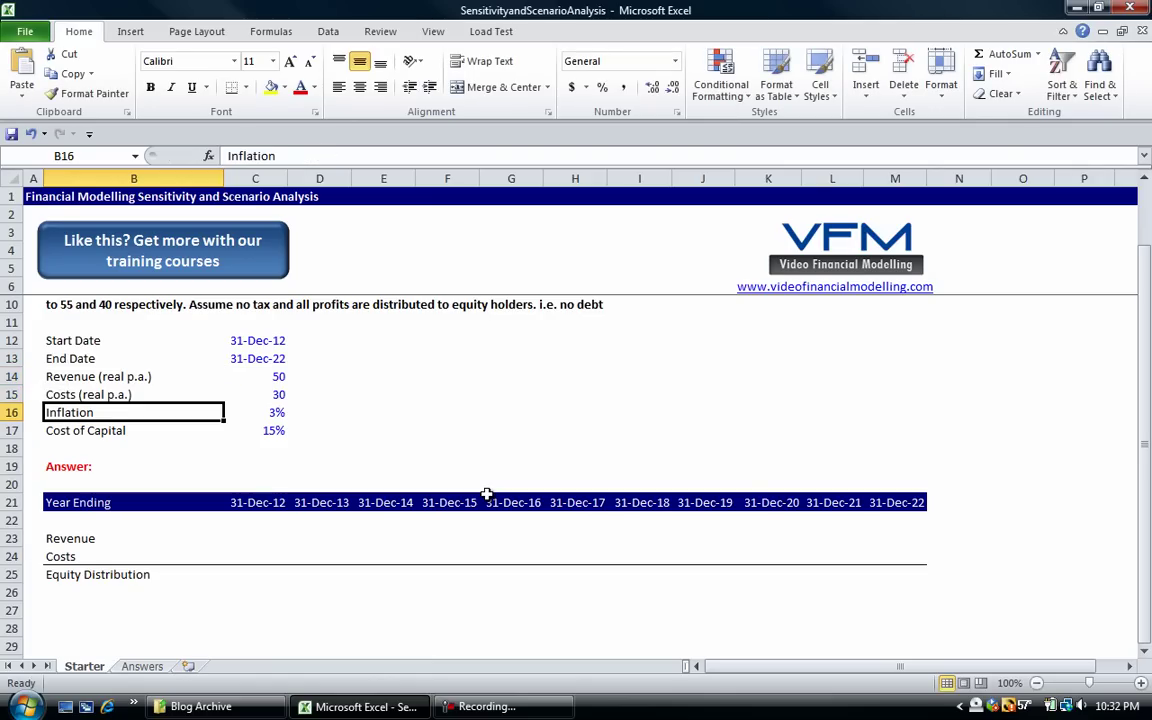
key(Up)
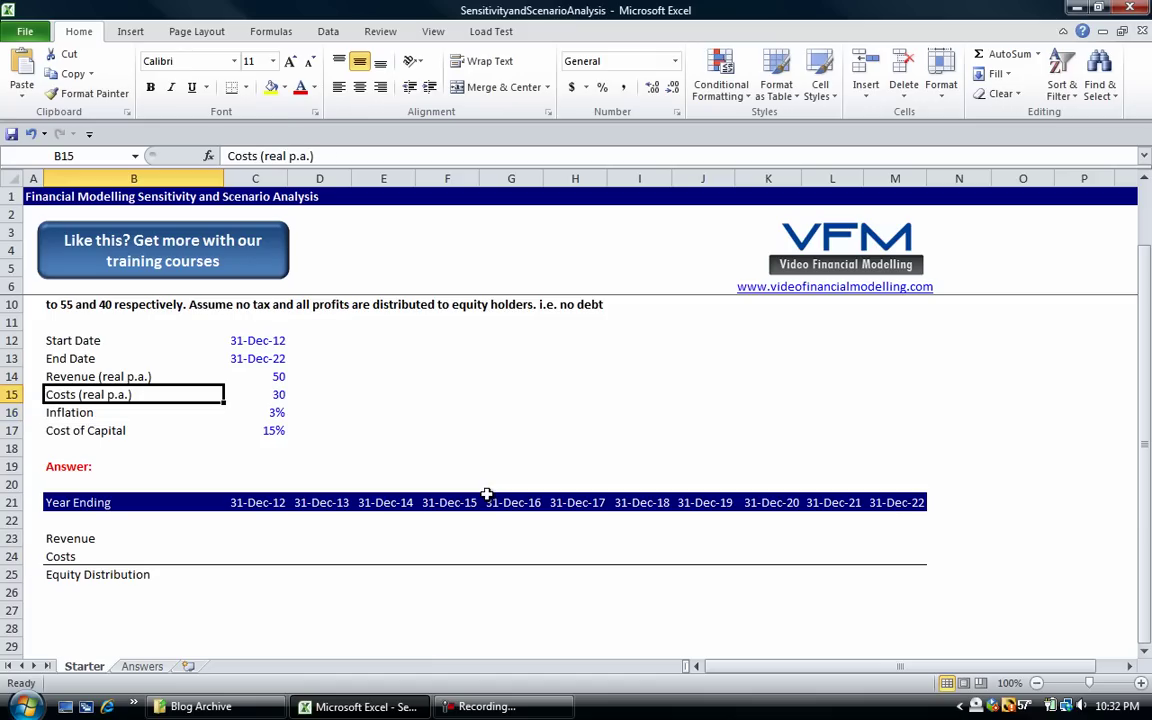
key(Up)
key(Down)
key(Down)
key(Down)
key(Down)
key(Down)
key(Down)
key(Down)
key(Down)
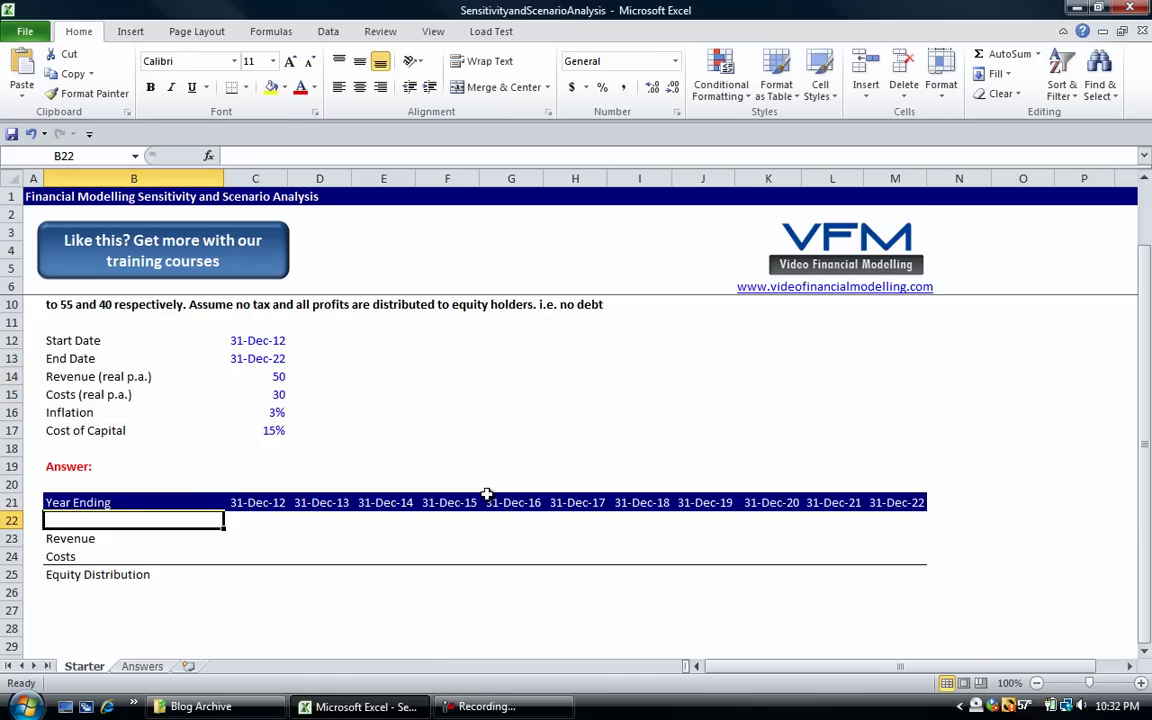
Step: Label row 22 'Inflation' and start the index at 1, shown as 100%
text(Infal)
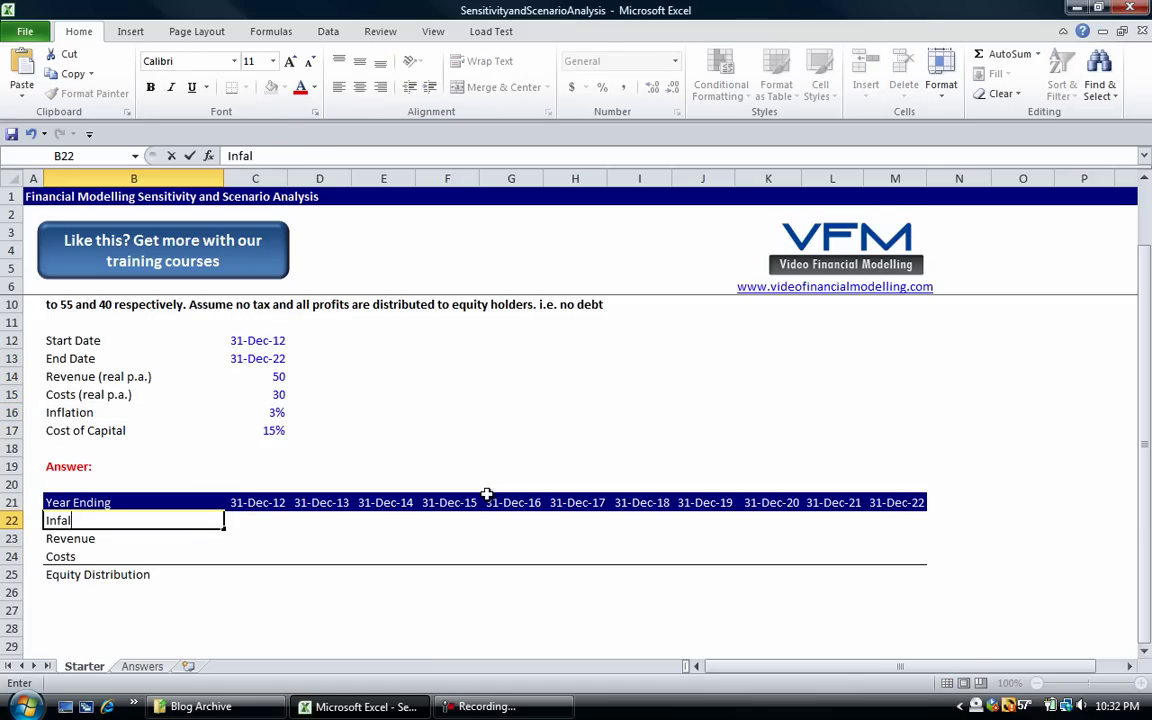
text(ation)
key(BackSpace)
key(BackSpace)
key(BackSpace)
key(BackSpace)
key(BackSpace)
key(BackSpace)
key(BackSpace)
text(lation)
key(Return)
key(Up)
key(Right)
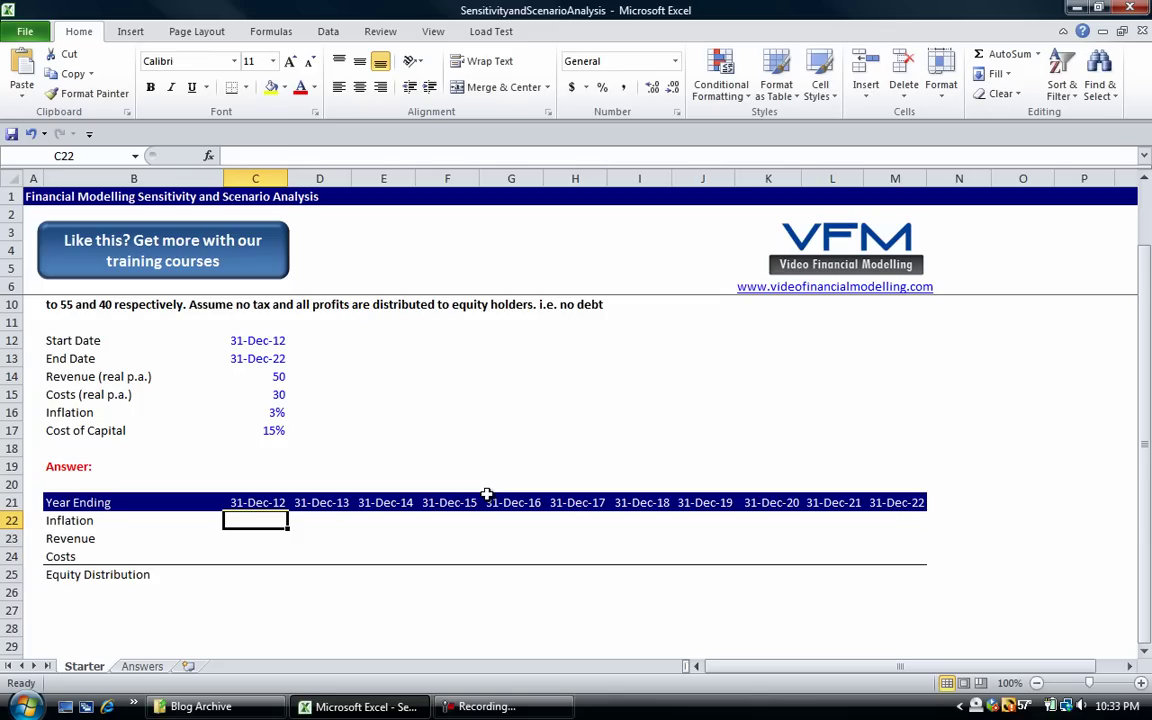
key(Left)
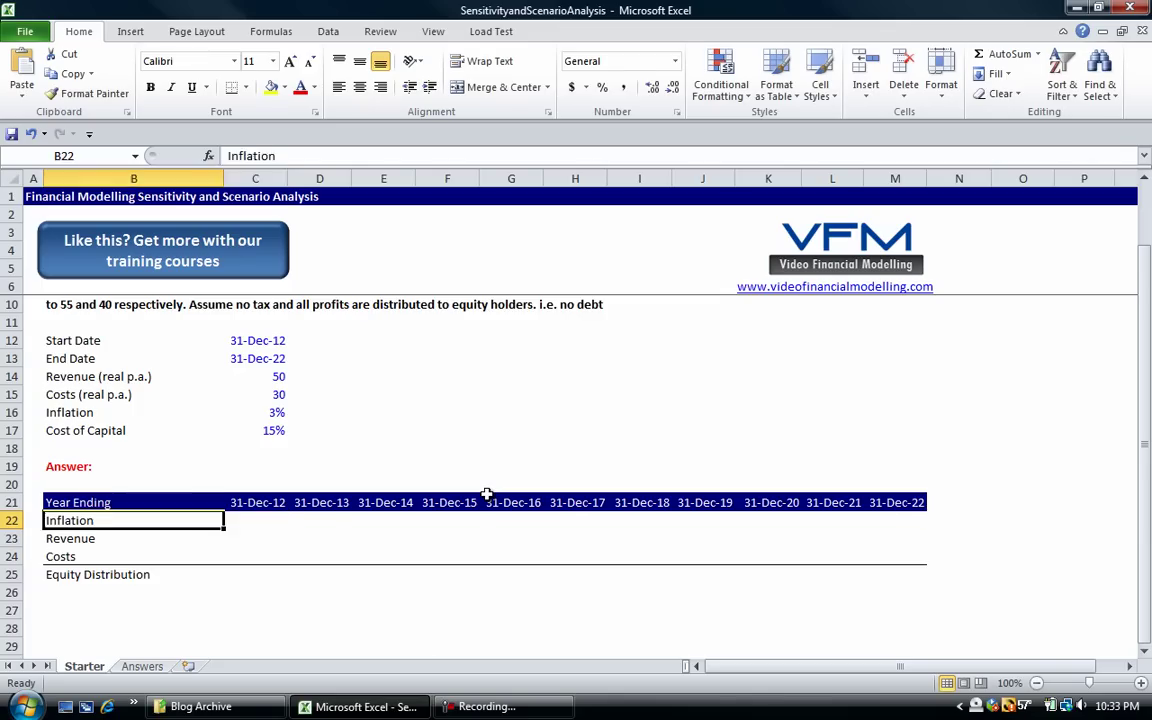
key(Right)
text(1)
key(Return)
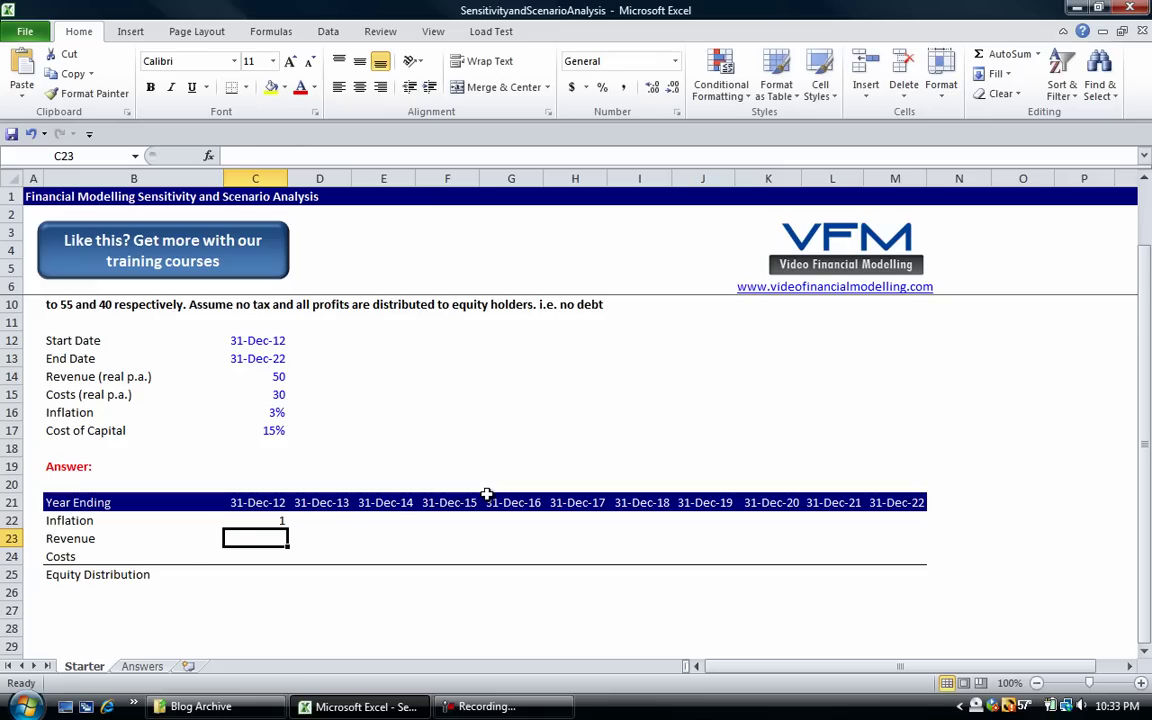
key(Up)
key(ctrl+shift+5)
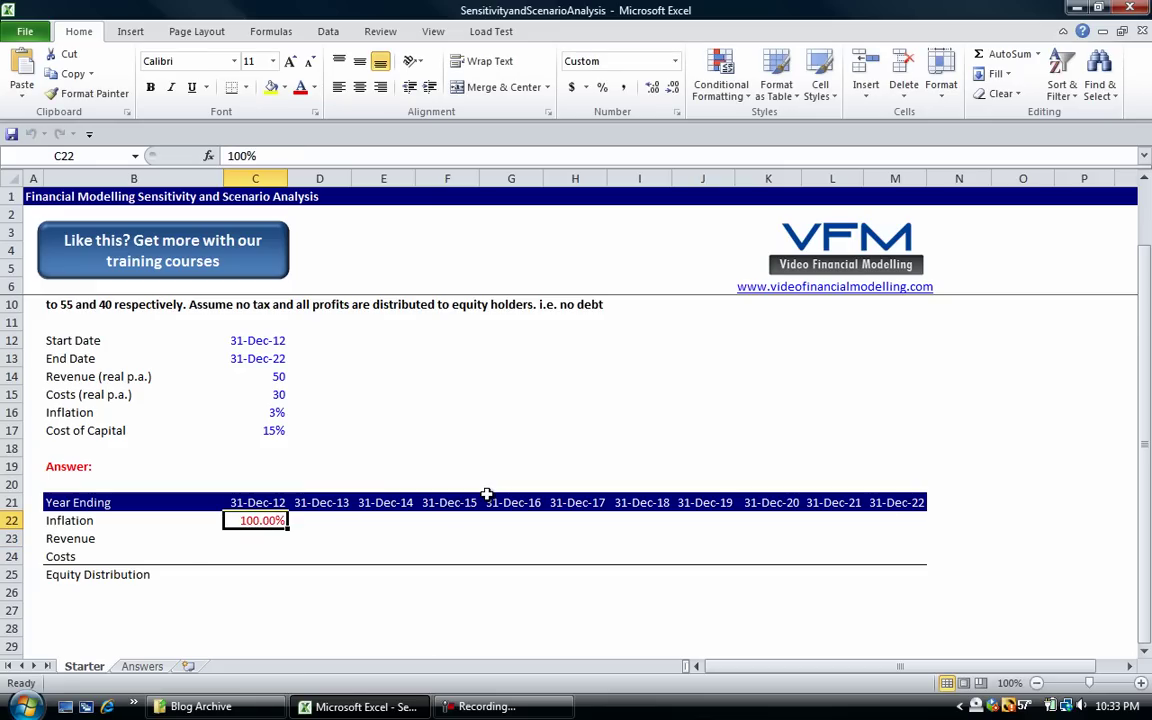
Step: Fill D22:M22 with =C22*(1+$C$16), compounding the index to 134.39%
key(Right)
text(=)
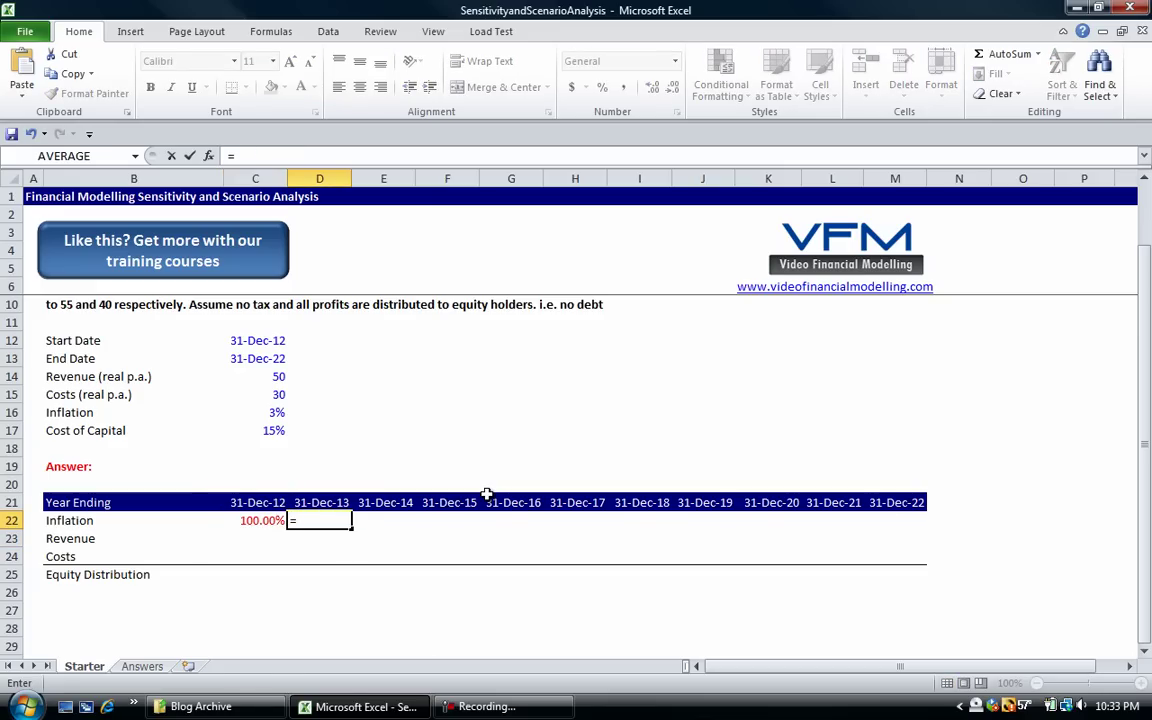
key(Left)
text(*()
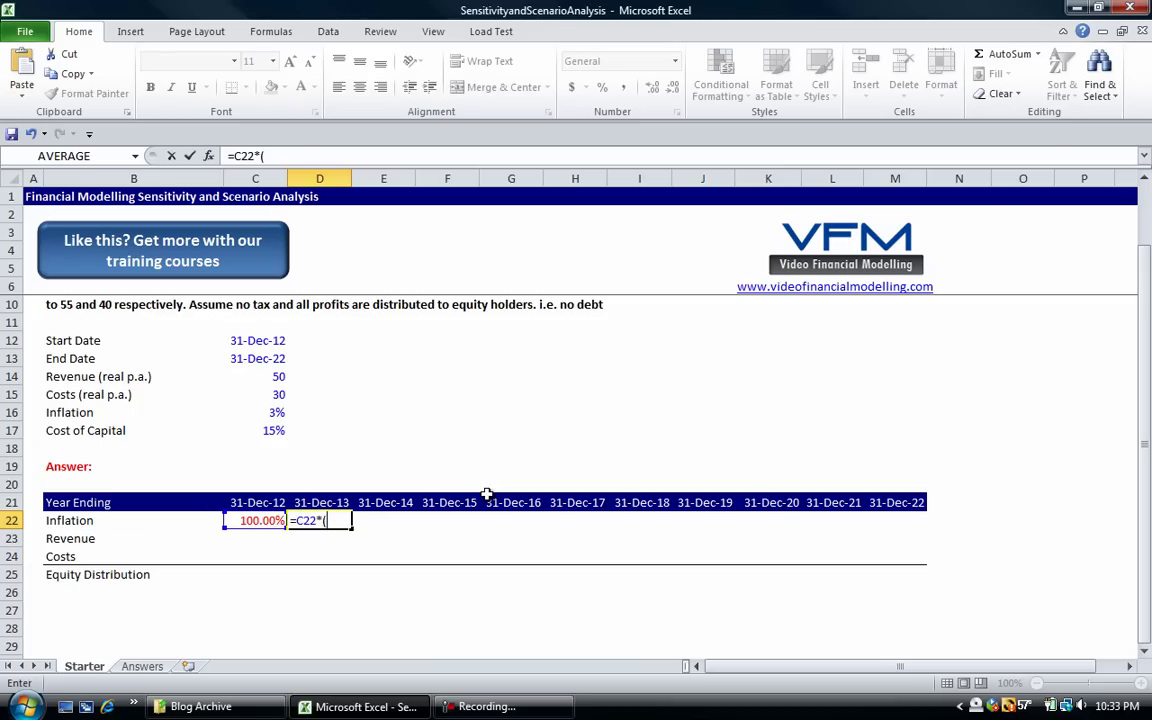
text(1+)
key(Left)
key(Up)
key(Up)
key(Up)
key(Up)
key(Up)
key(Up)
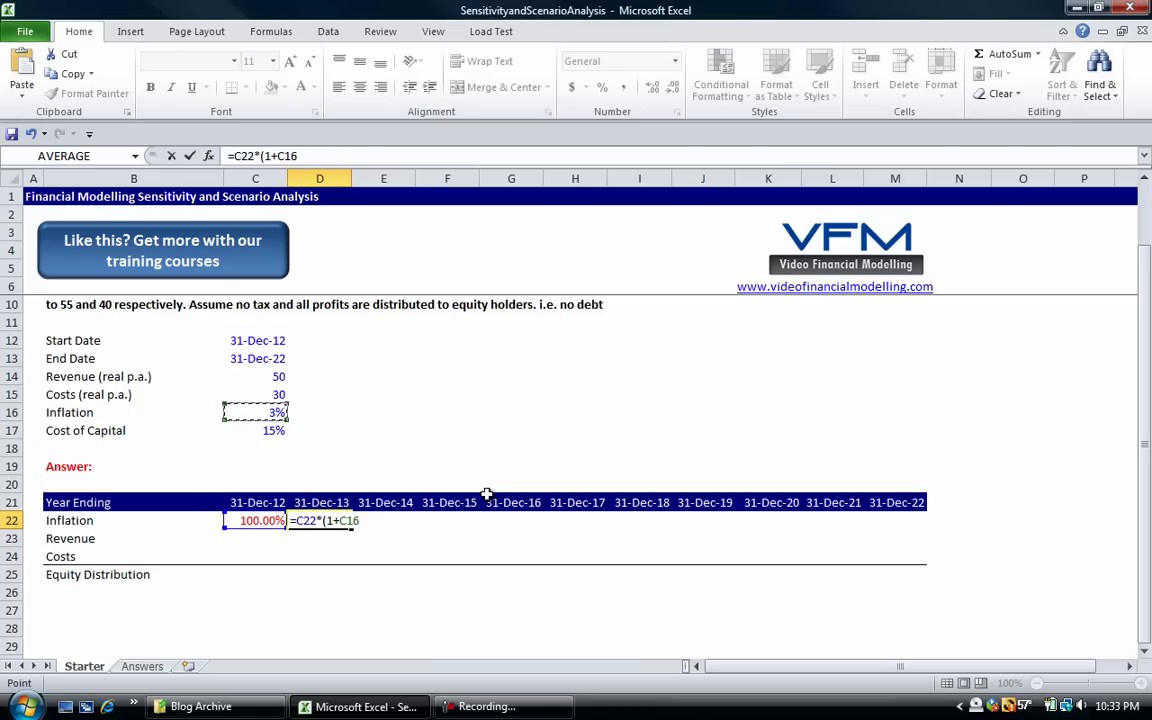
key(F4)
text())
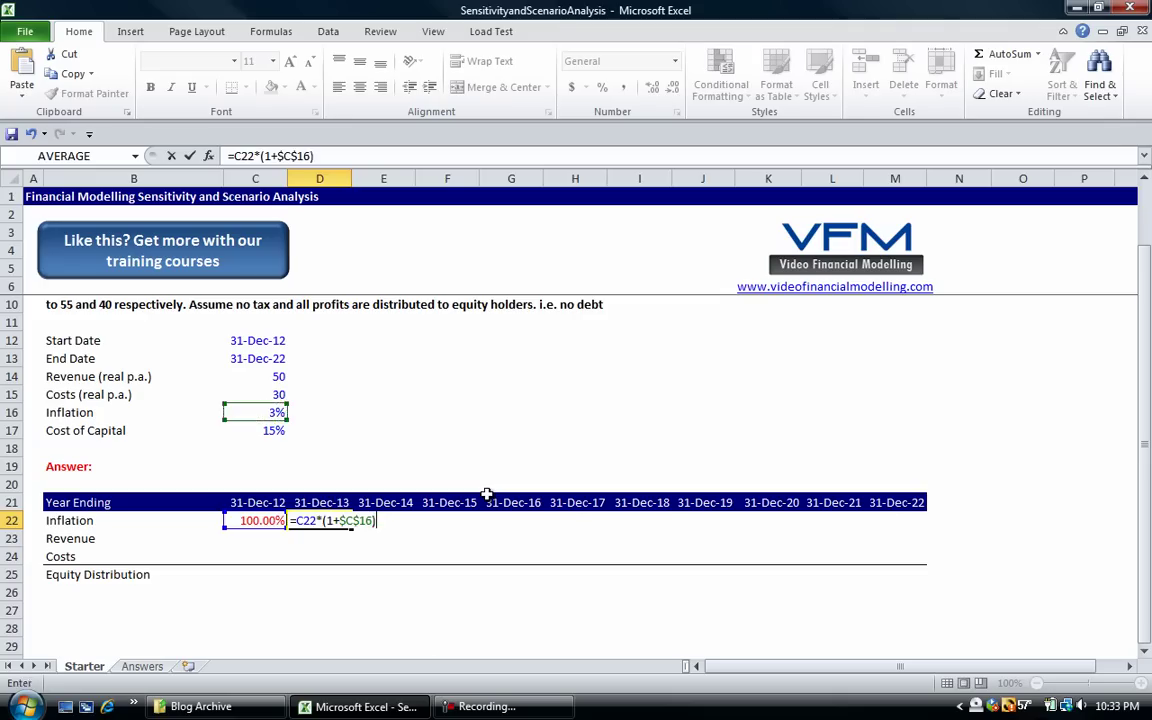
key(ctrl+Return)
key(shift+Right)
key(shift+Right)
key(shift+Right)
key(shift+Right)
key(shift+Right)
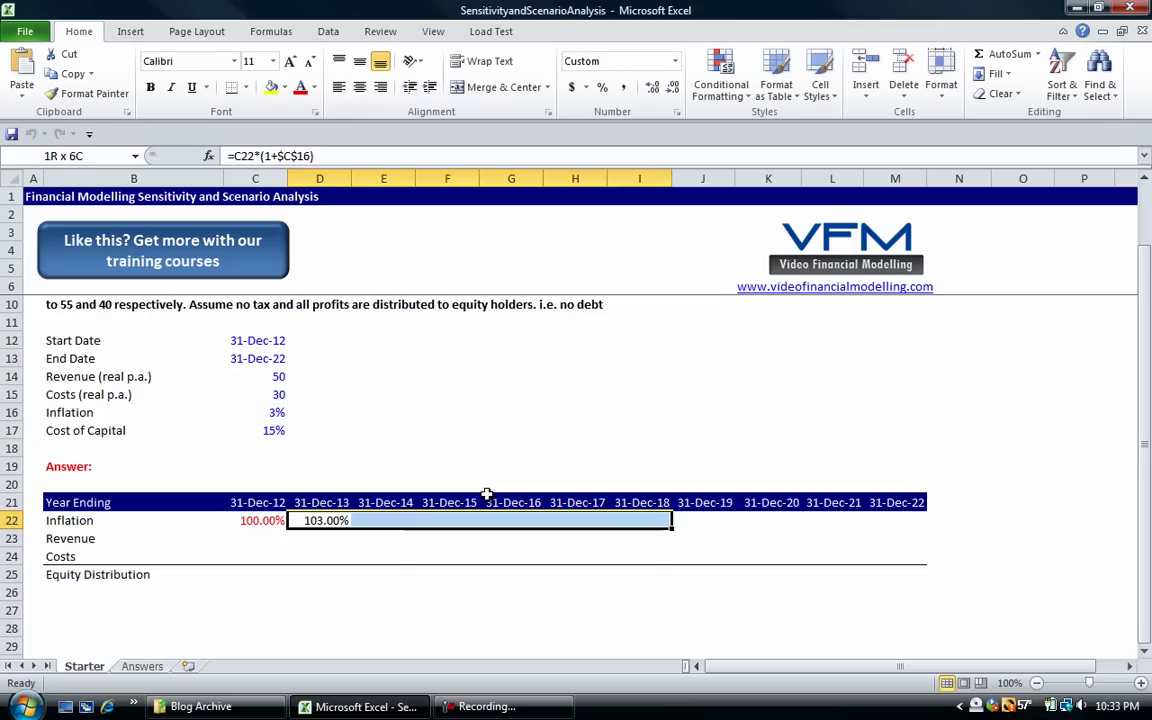
key(shift+Right)
key(shift+Right)
key(shift+Right)
key(shift+Right)
key(ctrl+r)
key(Down)
key(Home)
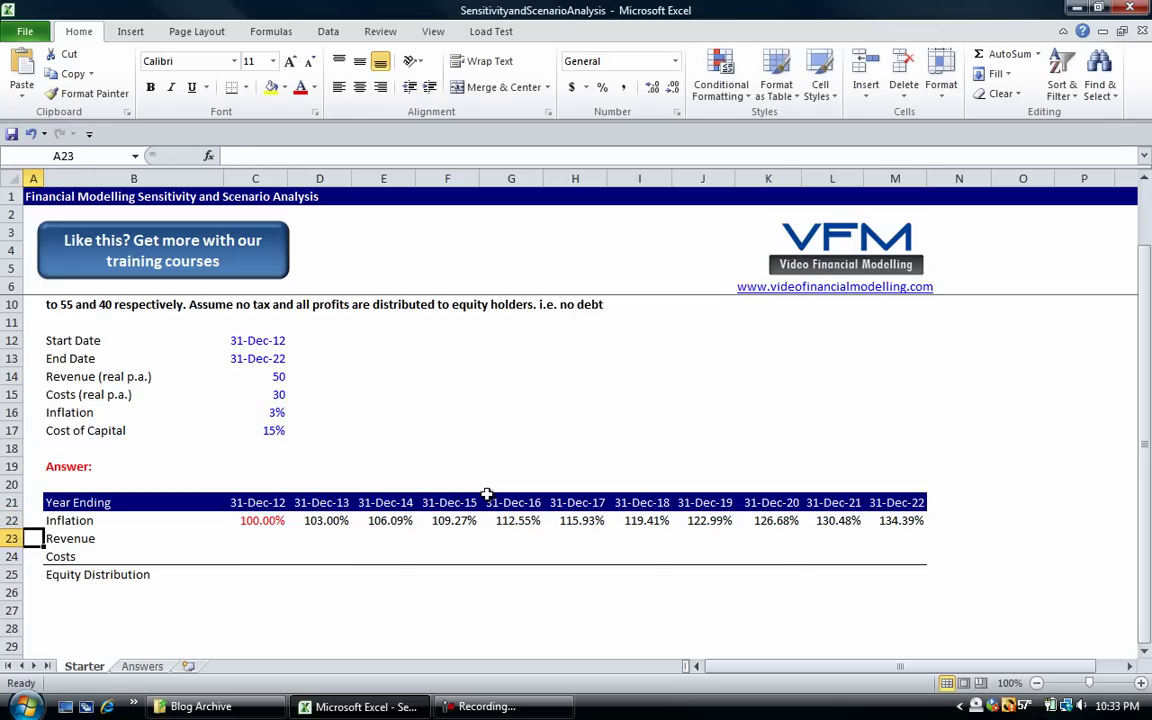
key(Right)
key(Right)
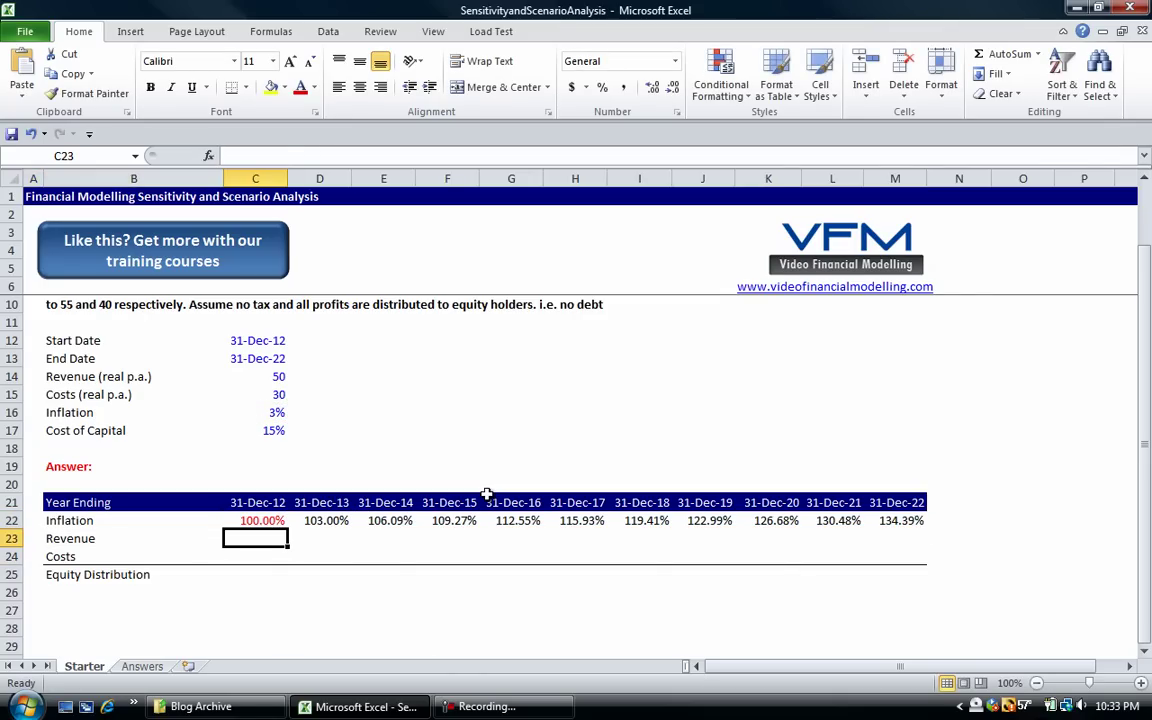
Step: Enter =$C14*C$22 in C23 and fill it across the Revenue row to M23
text(=)
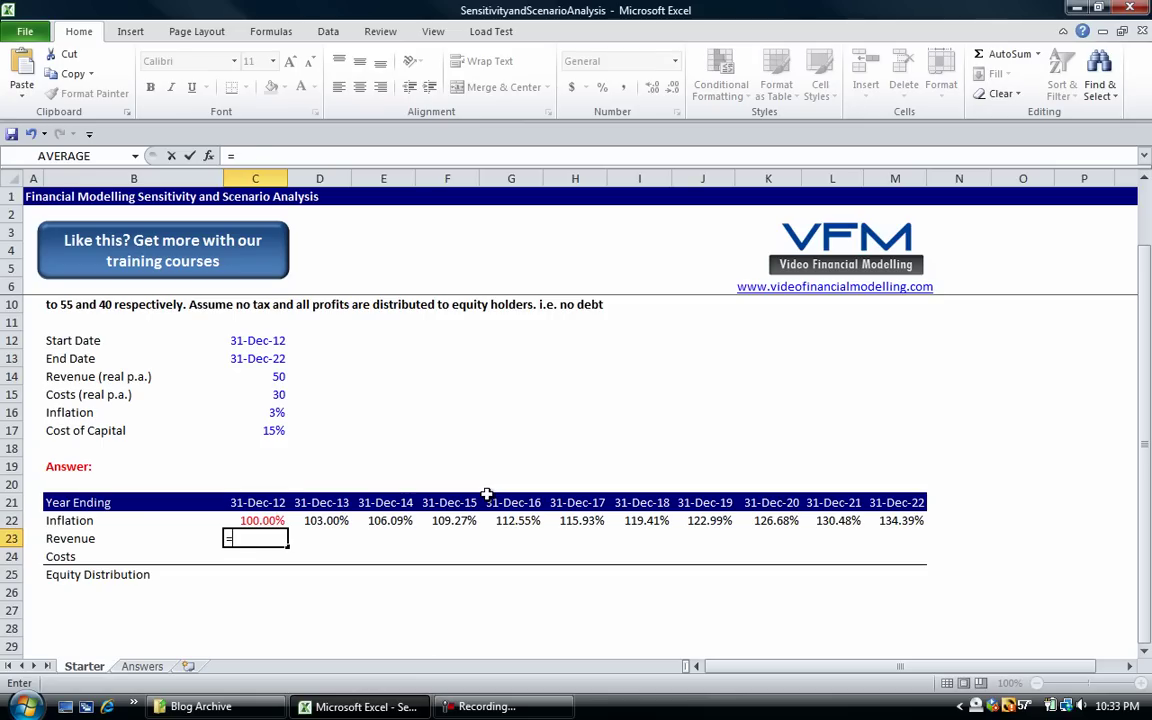
key(Up)
key(Up)
key(Up)
key(Up)
key(Up)
key(Up)
key(Up)
key(Up)
key(Up)
key(F4)
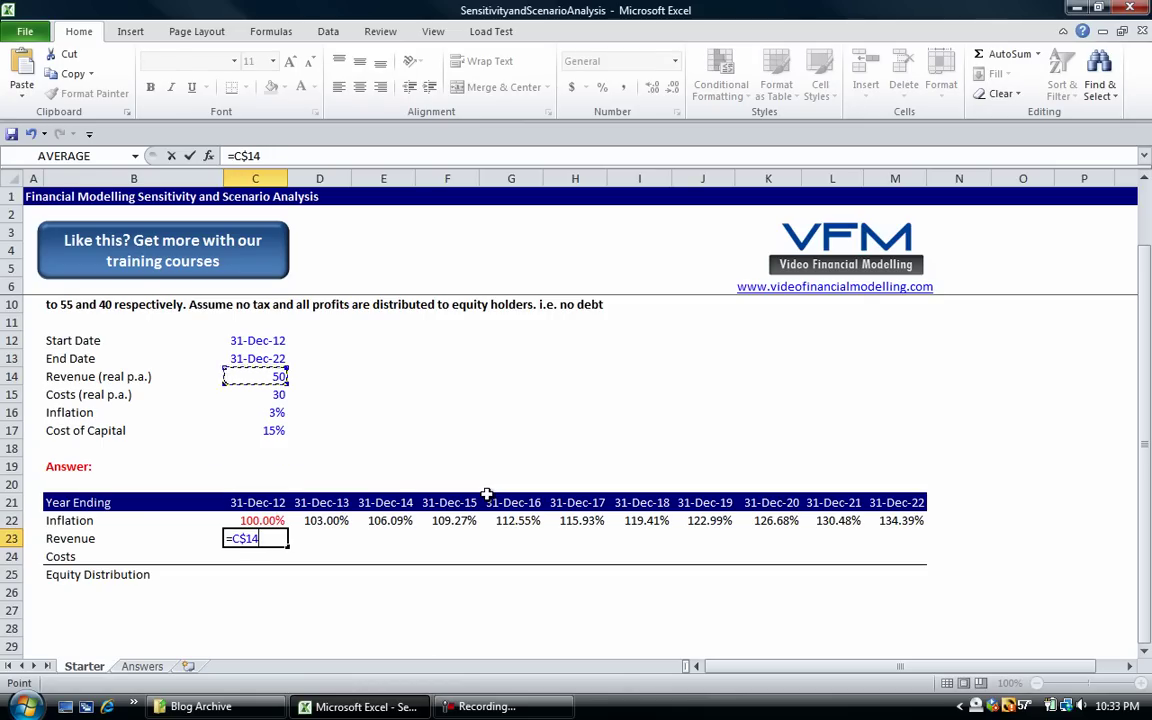
key(F4)
text(*)
key(Up)
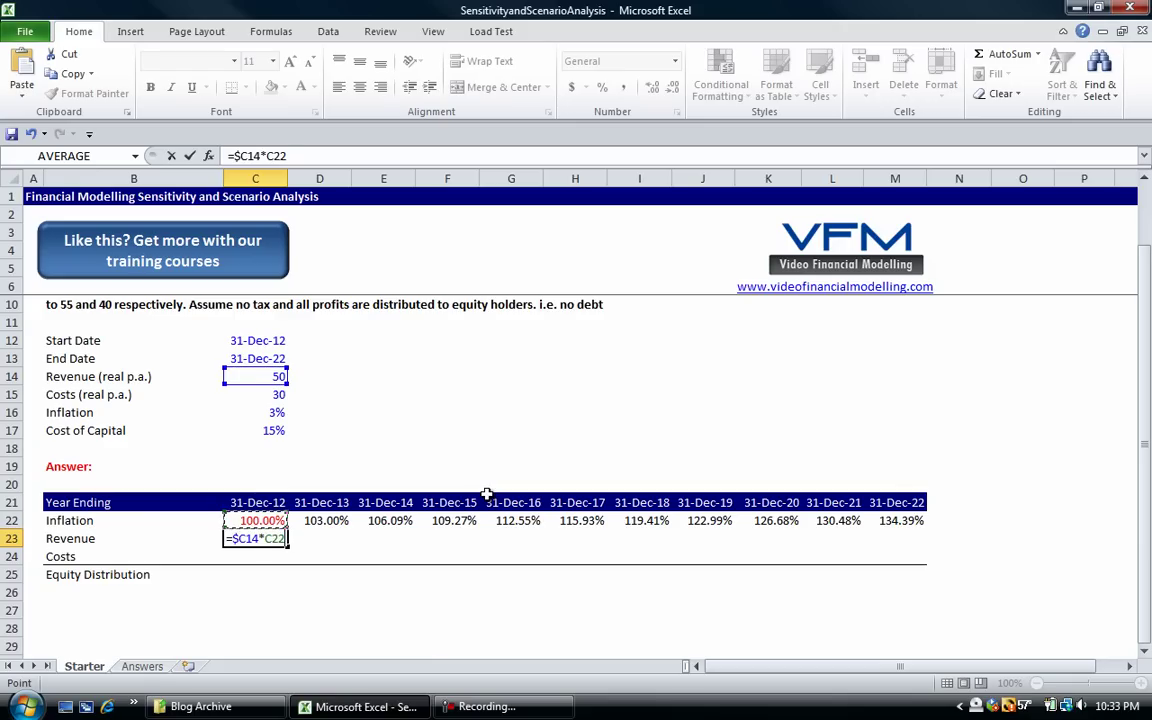
key(F4)
key(F4)
key(Return)
key(Up)
key(shift+Right)
key(shift+Right)
key(shift+Right)
key(shift+Right)
key(shift+Right)
key(shift+Right)
key(shift+Right)
key(shift+Right)
key(shift+Right)
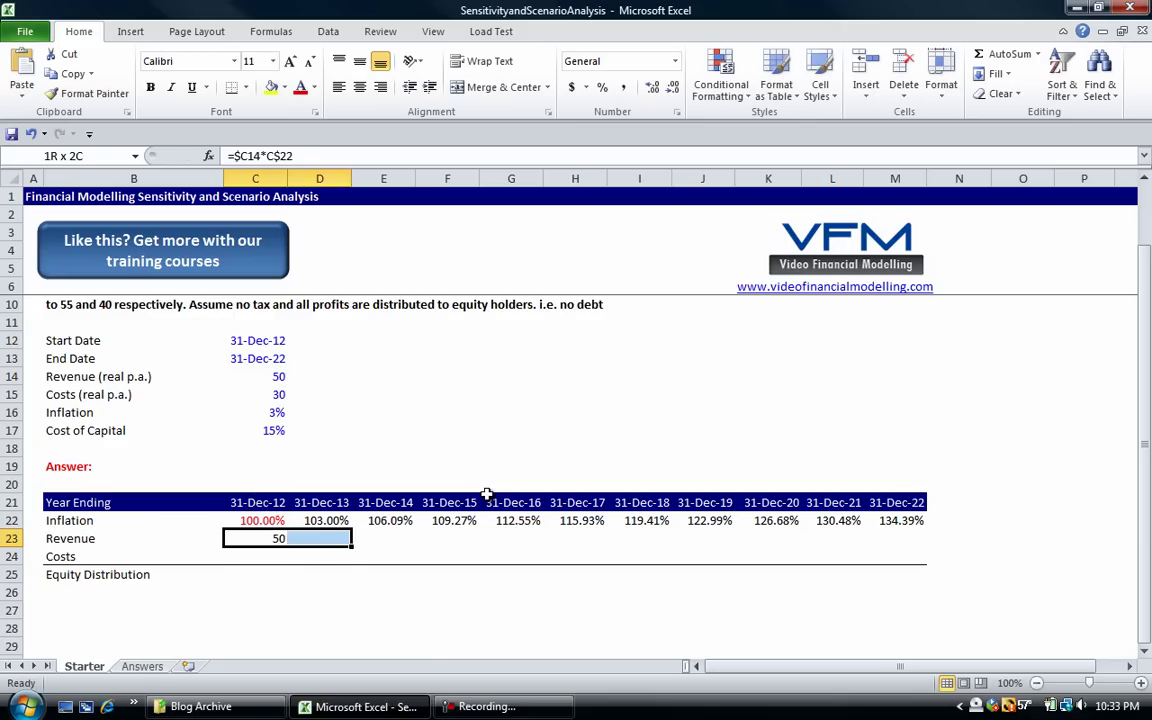
key(shift+Right)
key(ctrl+r)
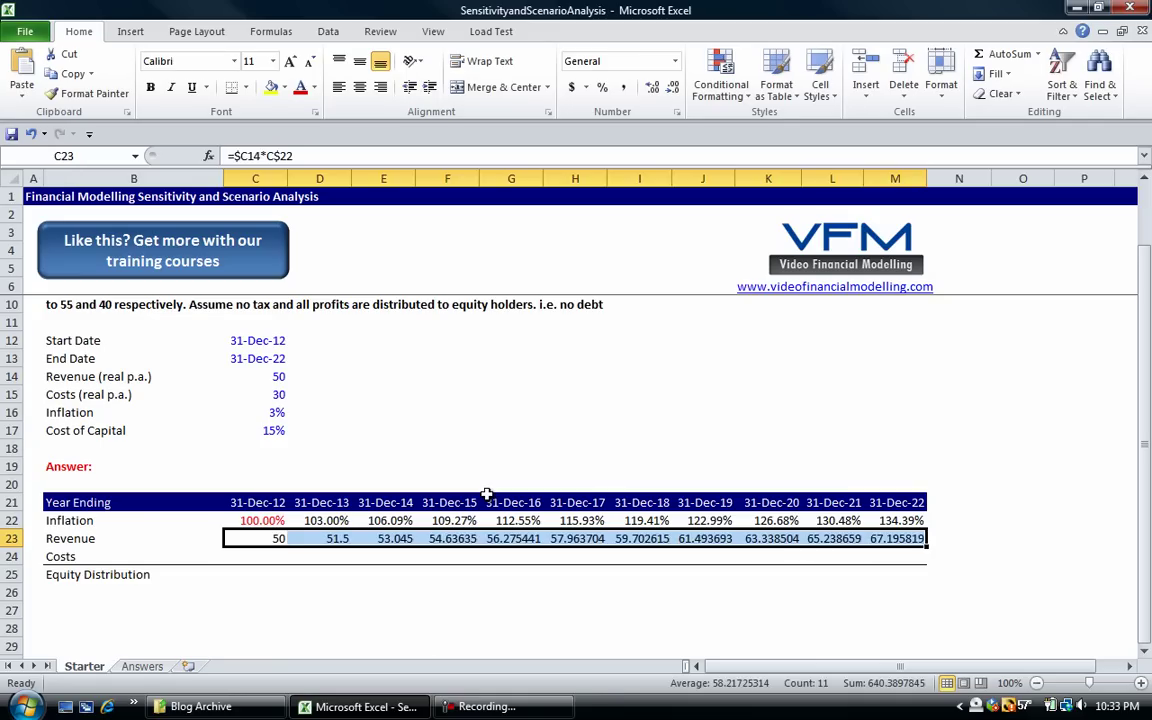
Step: Keep revenue shown as whole numbers, 50 rising to 67, and check the row
key(Right)
key(Left)
key(ctrl+shift+Right)
key(ctrl+shift+5)
key(ctrl+z)
key(Left)
key(Right)
key(Right)
key(Right)
key(Right)
key(Right)
key(Right)
key(Right)
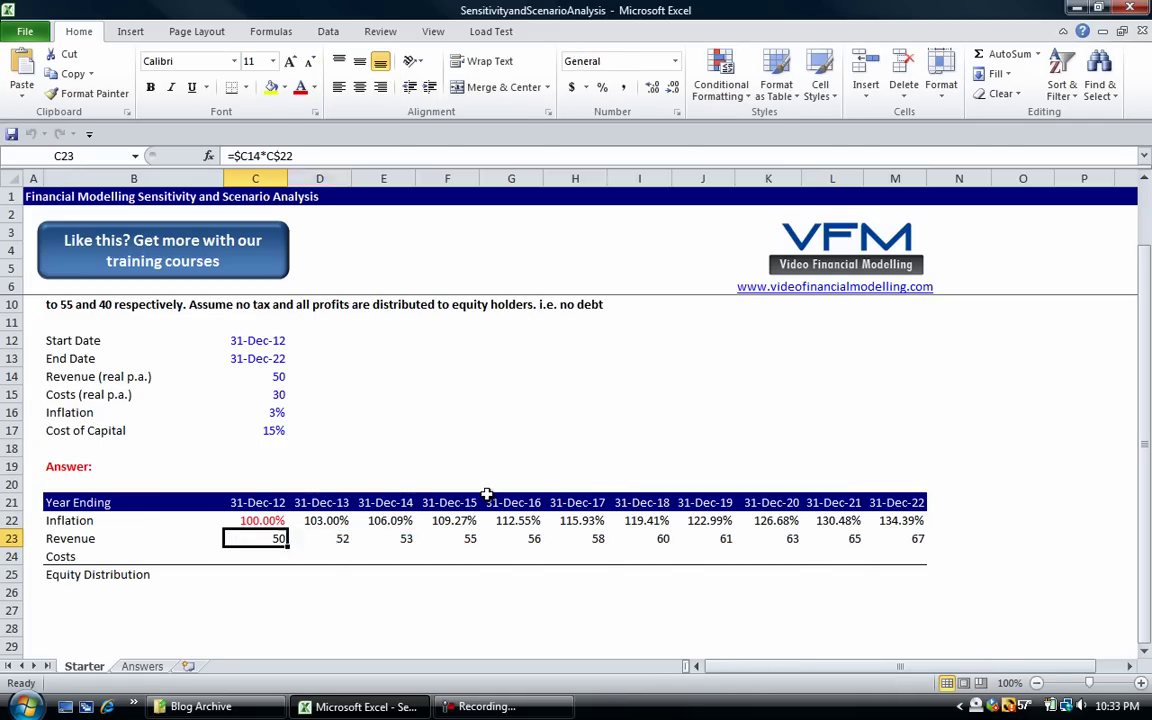
key(Right)
key(Right)
key(Right)
key(Right)
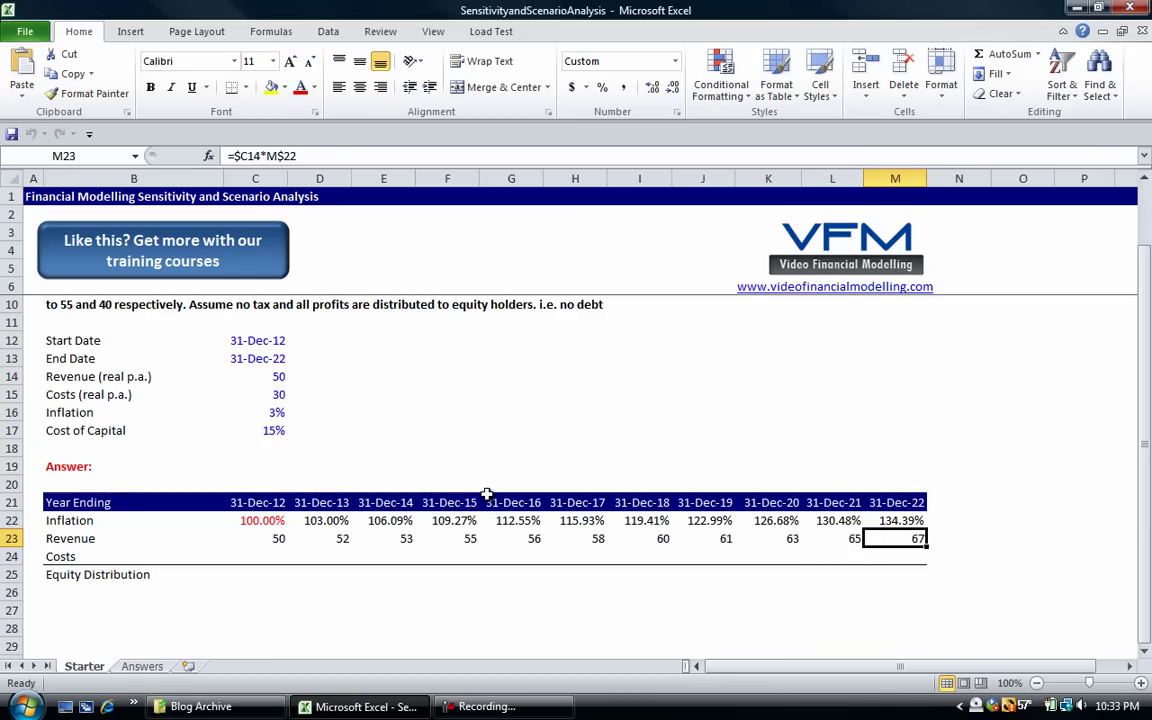
key(Left)
key(Left)
key(Left)
key(Left)
key(Left)
key(Left)
key(Left)
key(Left)
key(Left)
key(Left)
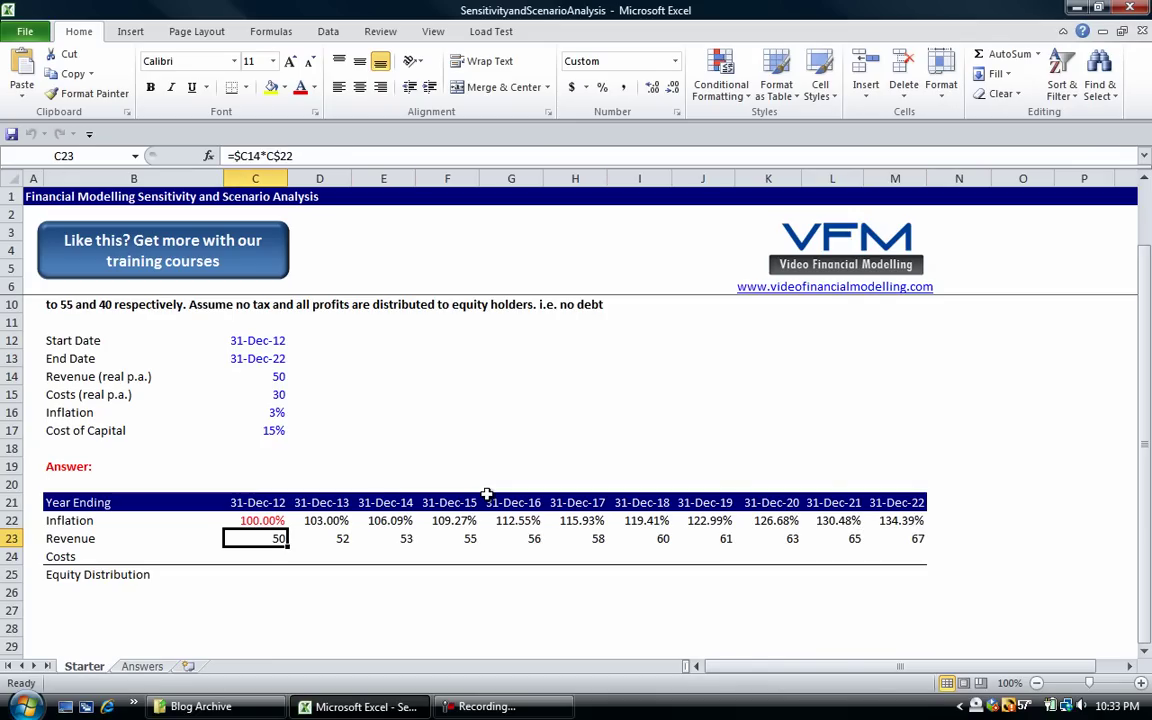
Step: Fill the Costs row with =-$C15*C$22, giving negative costs from (30) to (40)
key(shift+Down)
key(ctrl+d)
key(Down)
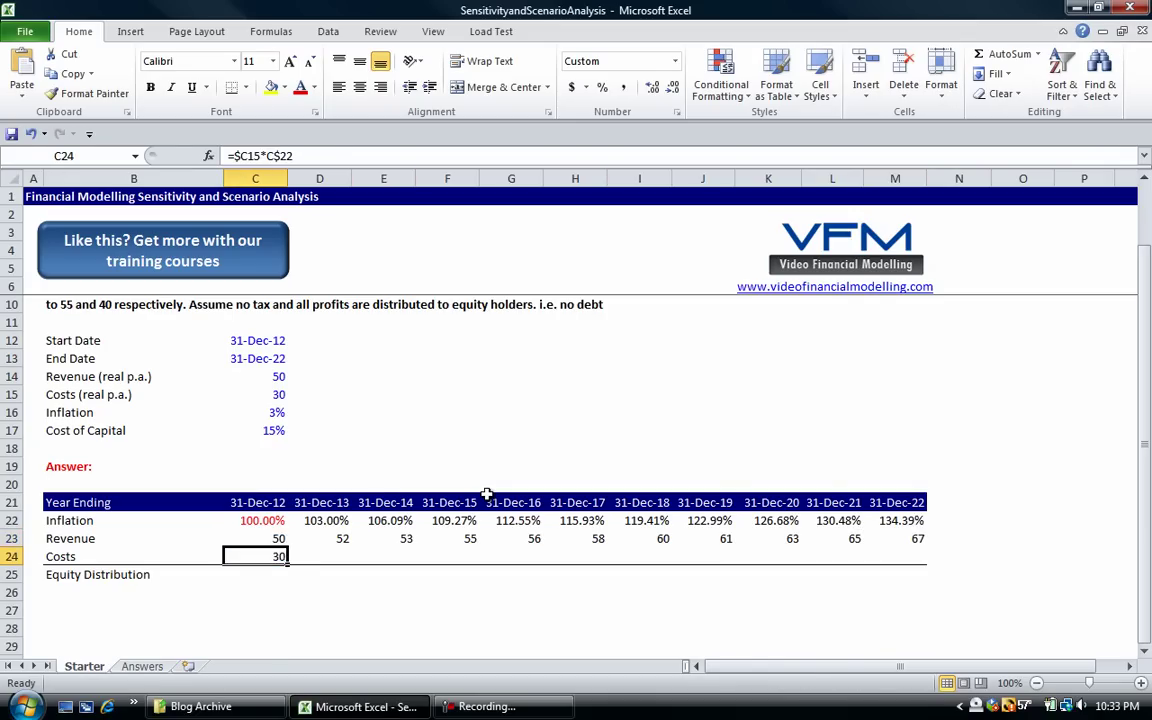
key(F2)
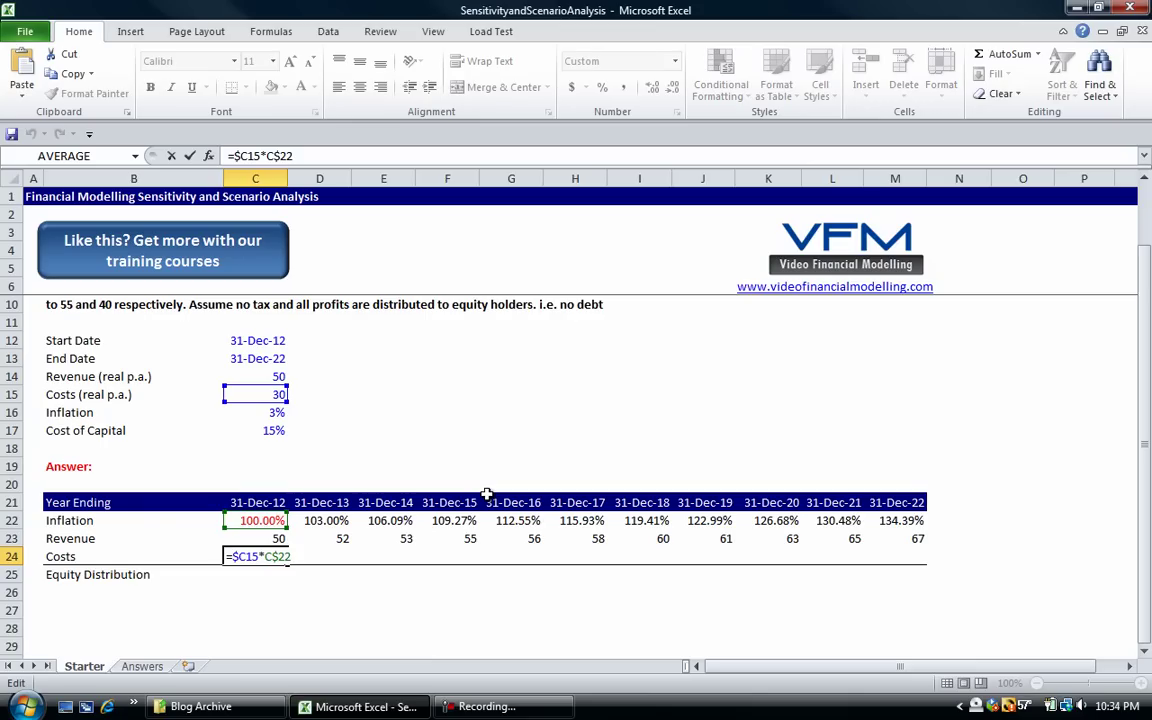
key(Left)
key(Left)
key(Left)
key(Left)
text(-)
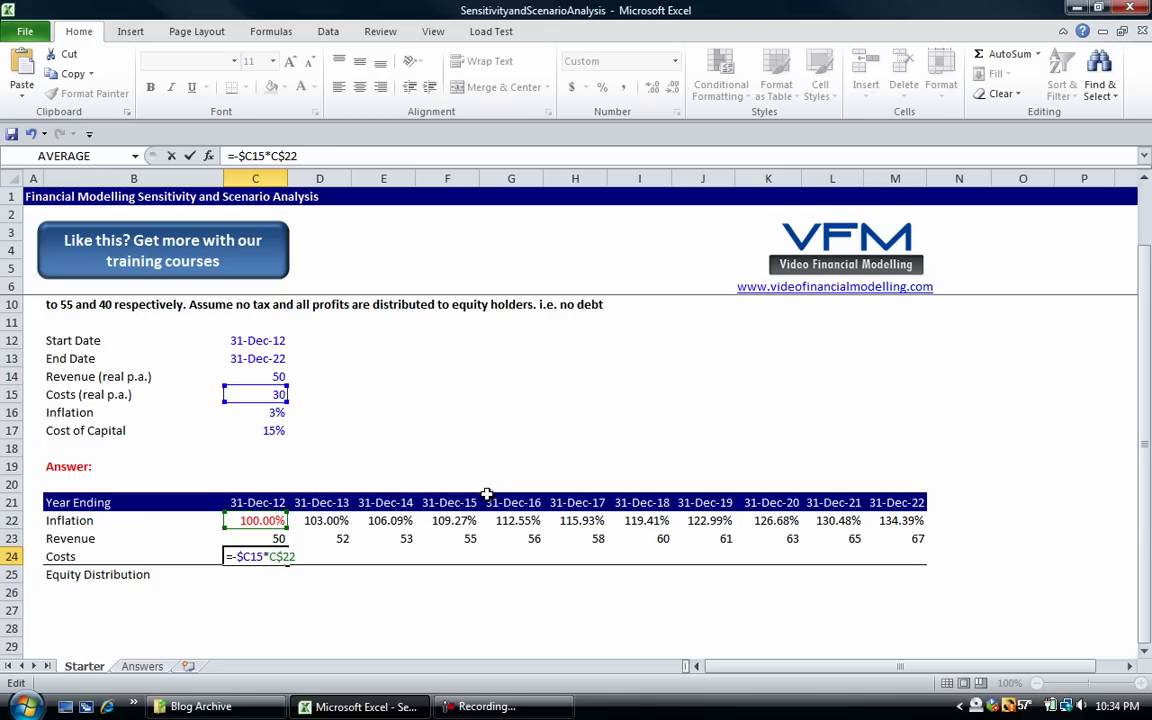
key(Return)
key(Up)
key(shift+Right)
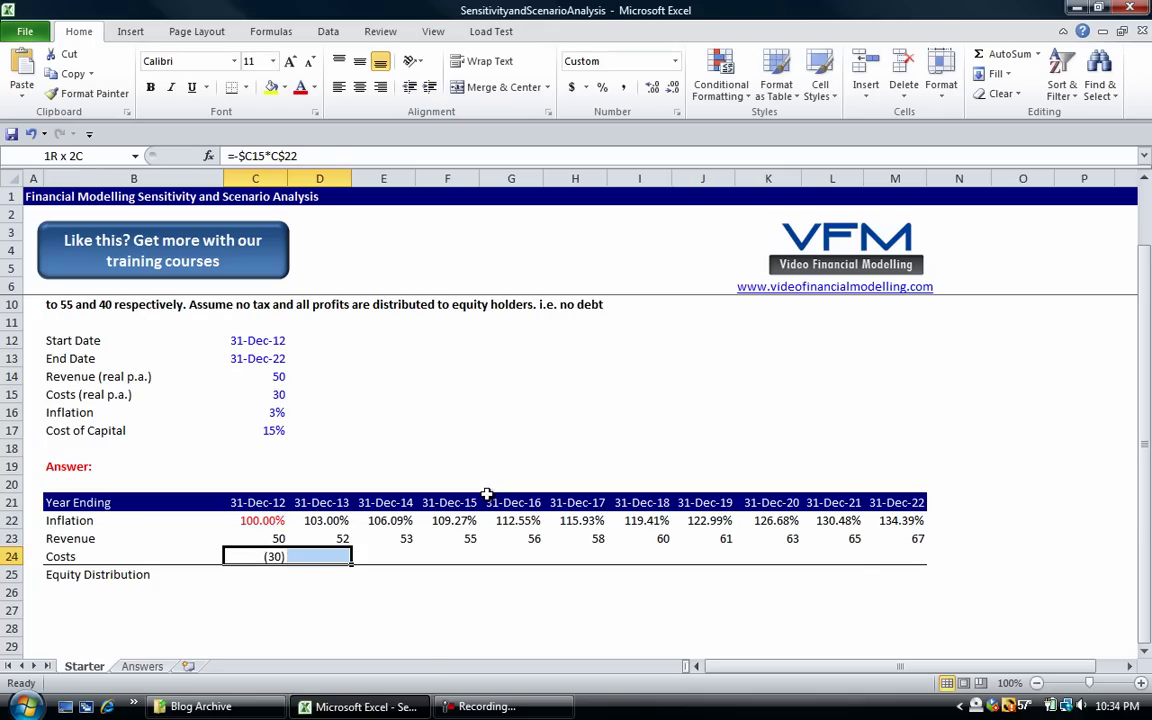
key(shift+Right)
key(shift+Right)
key(shift+Right)
key(shift+Right)
key(shift+Right)
key(shift+Right)
key(shift+Right)
key(shift+Right)
key(shift+Right)
key(ctrl+r)
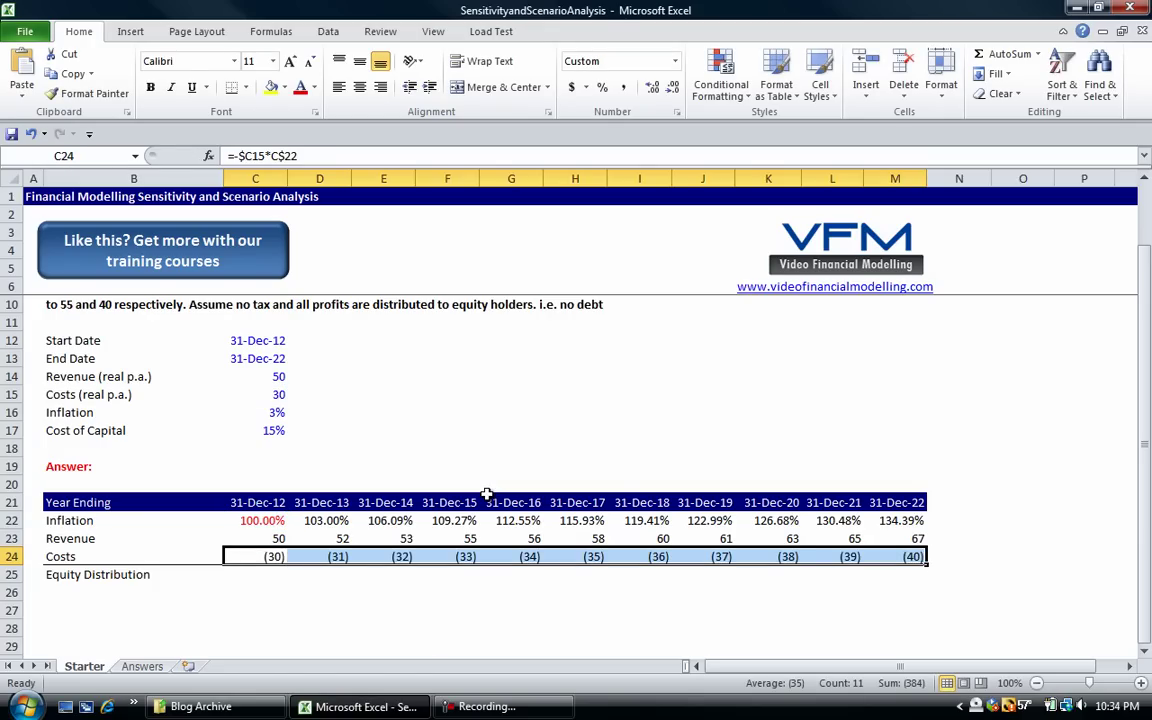
Step: Move to the 31-Dec-12 Equity Distribution cell in C25
key(Home)
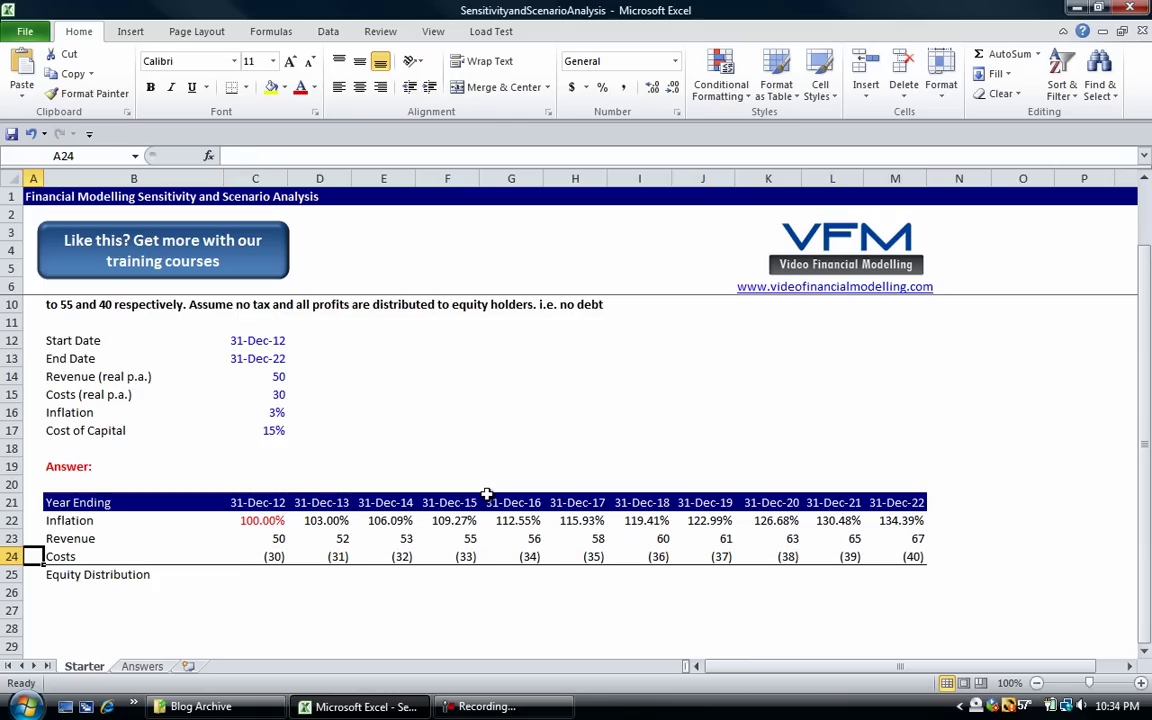
key(Down)
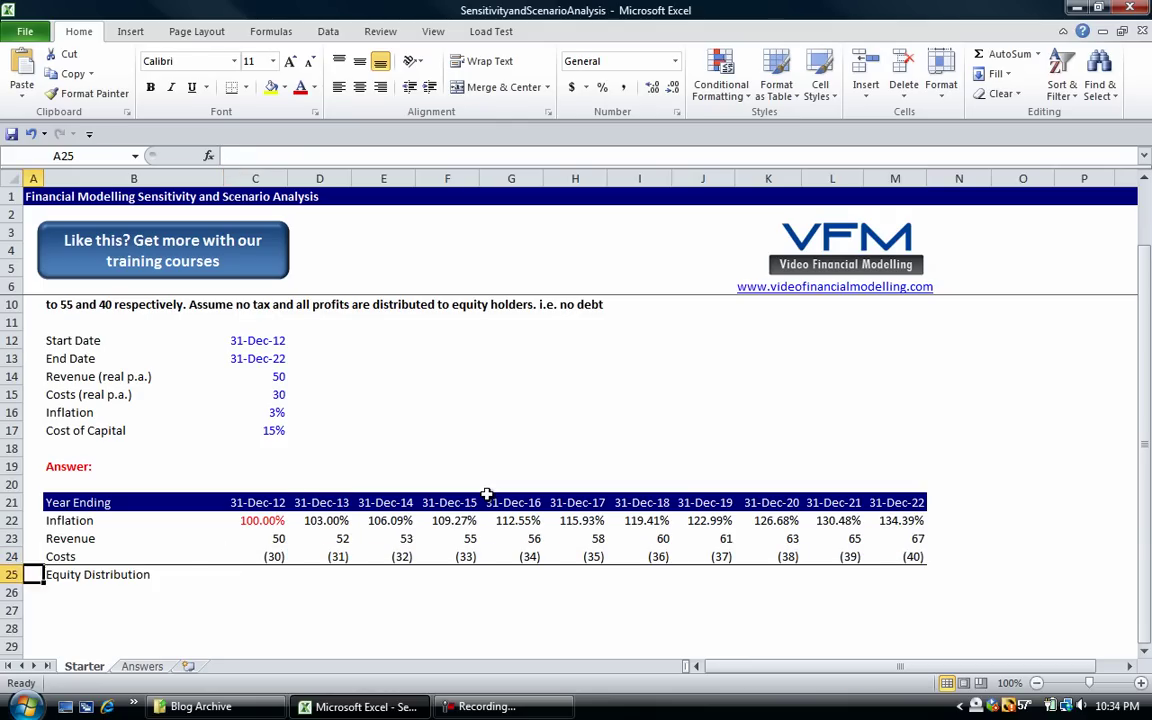
key(Right)
key(Right)
key(Right)
key(Left)
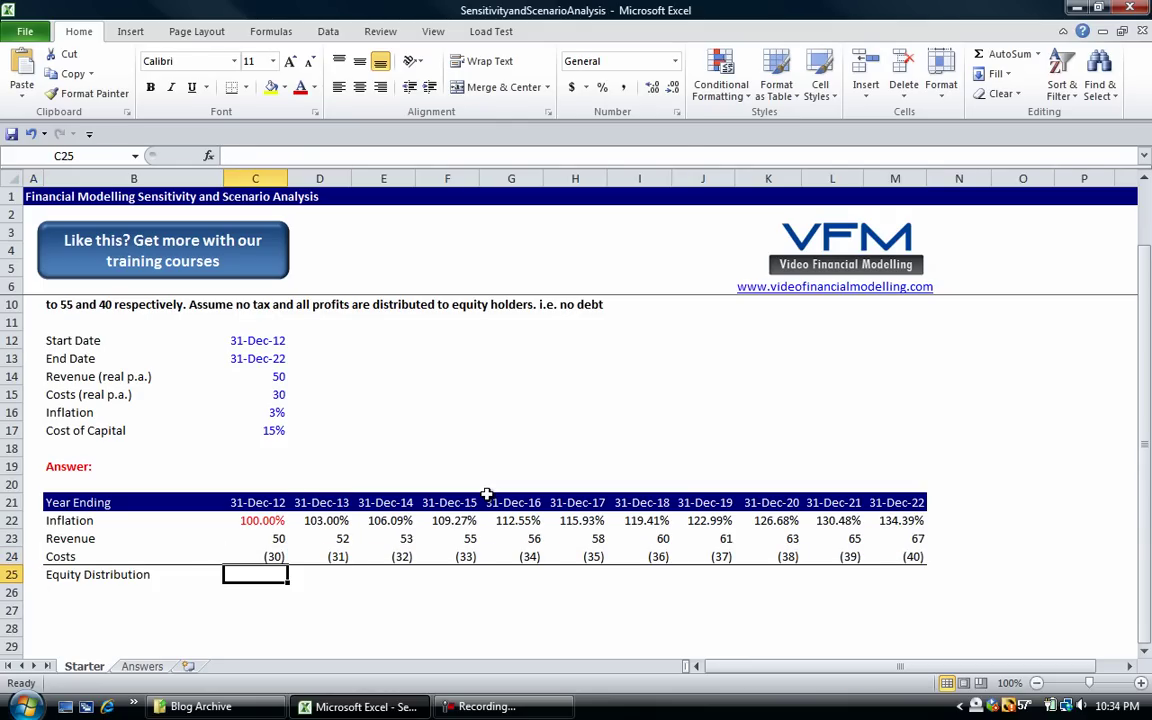
Step: Enter =SUM(C23:C24) in C25 and fill it right across all years, giving 20 rising to 27
text(=)
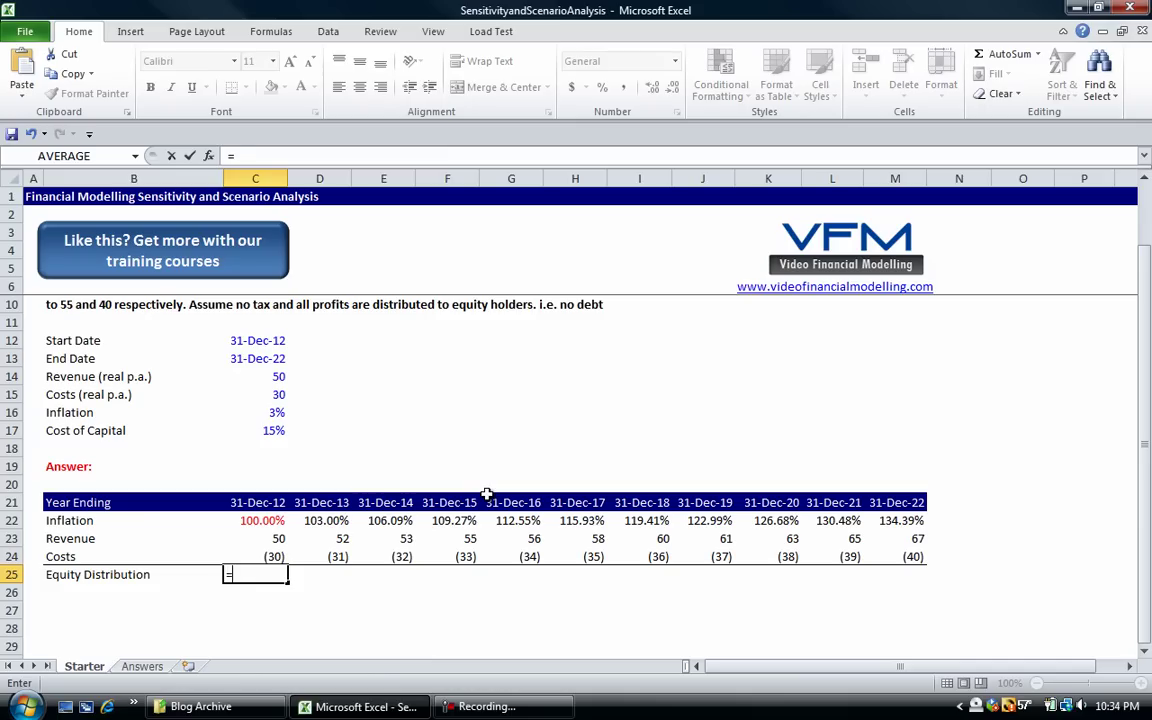
text(sum()
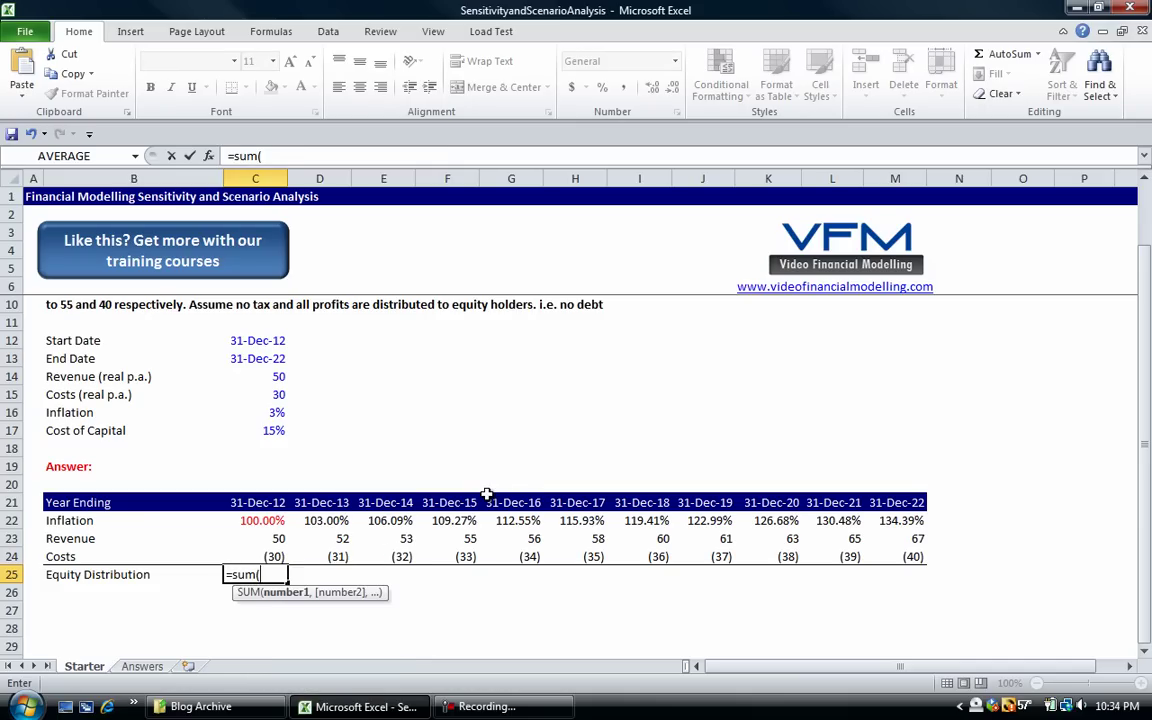
key(Up)
key(shift+Up)
key(ctrl+Return)
key(shift+Right)
key(shift+Right)
key(shift+Right)
key(shift+Right)
key(shift+Right)
key(shift+Right)
key(shift+Right)
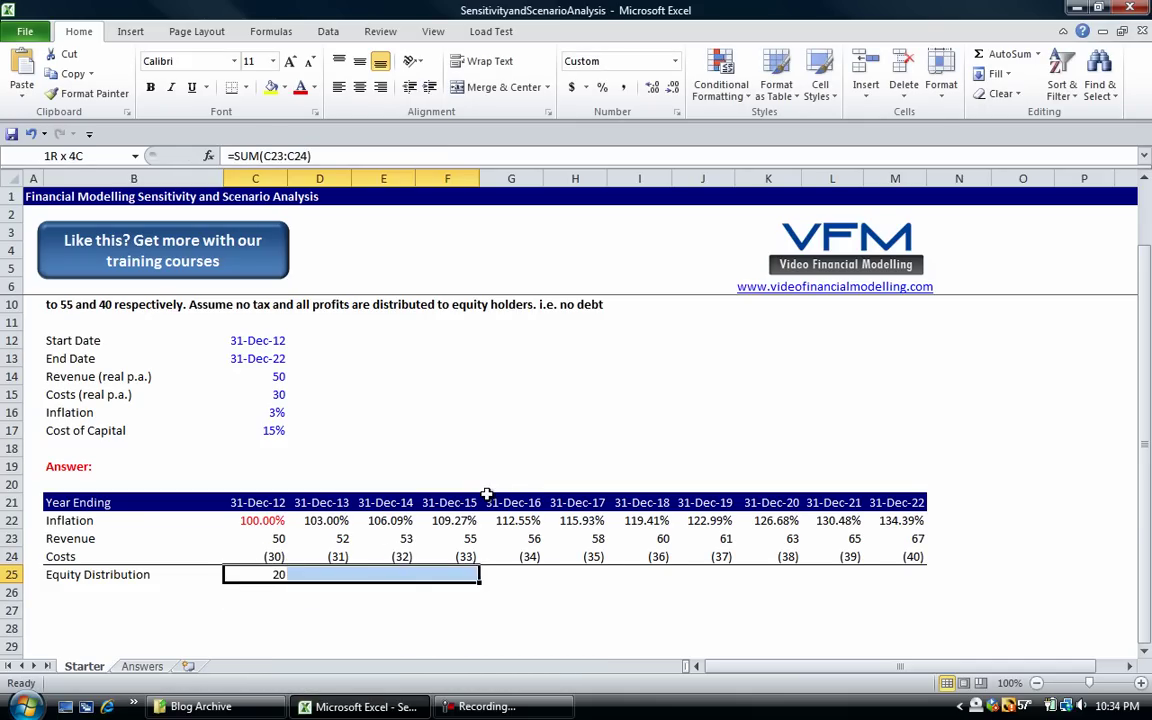
key(shift+Right)
key(shift+Right)
key(shift+Right)
key(ctrl+r)
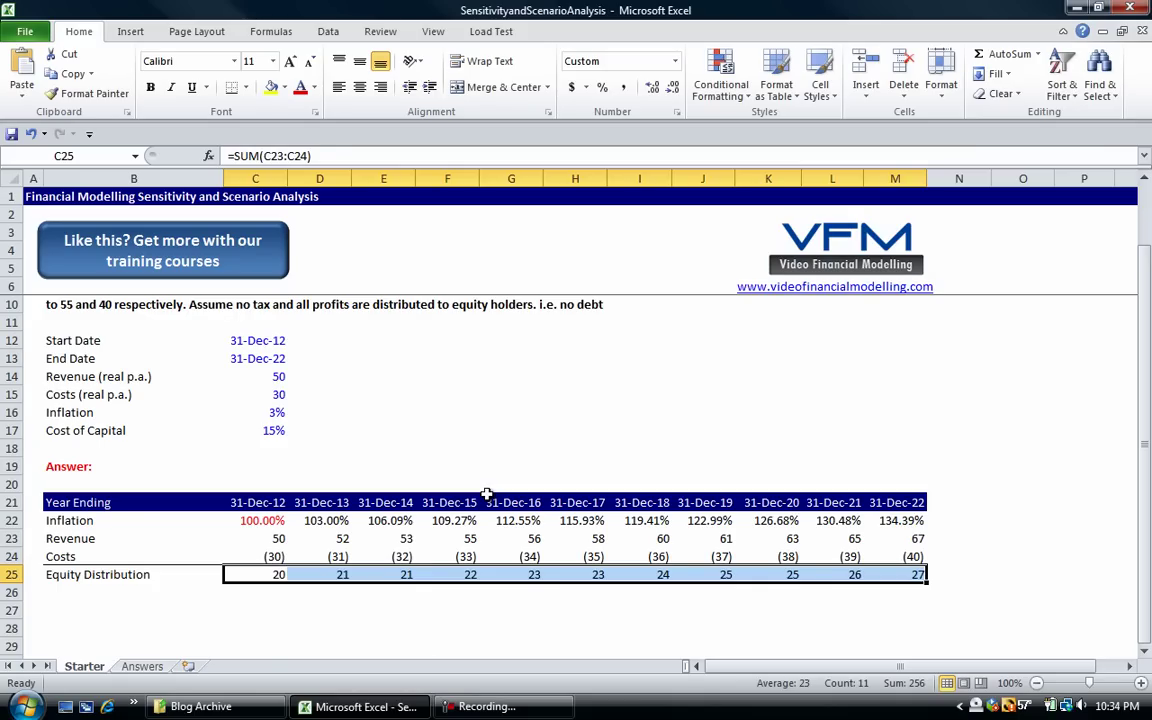
key(Down)
key(Down)
key(Left)
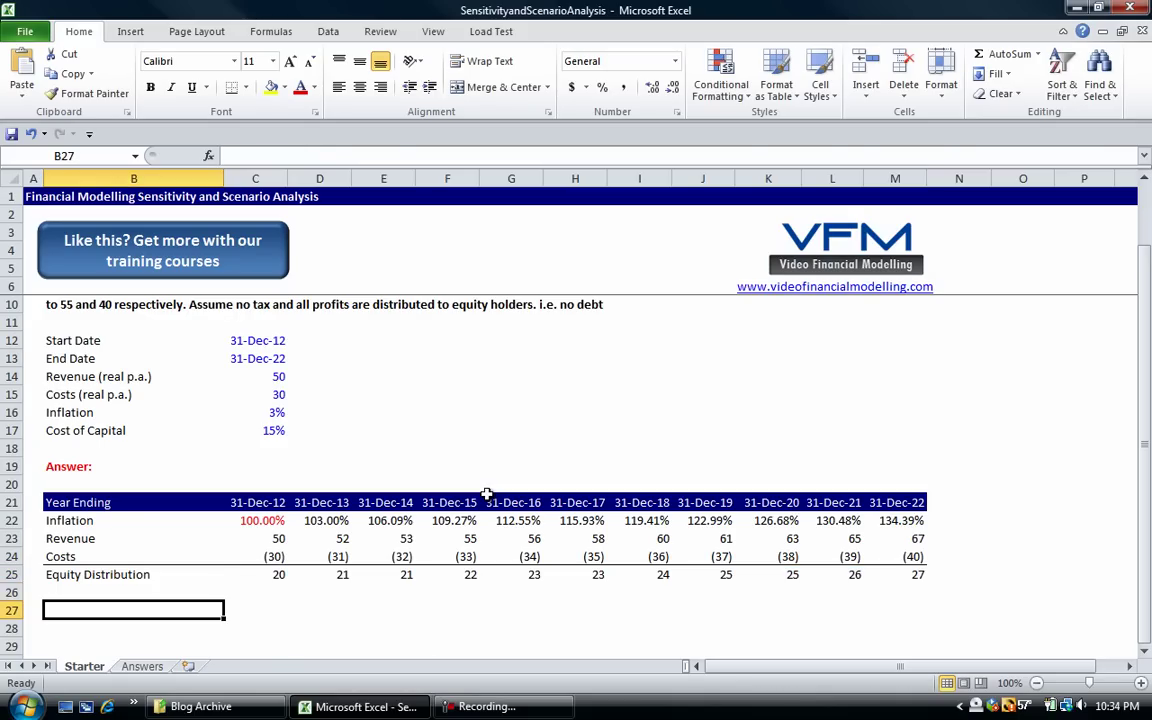
Step: Label B27 'NPV of Equity Distributions'
text(NPV of e)
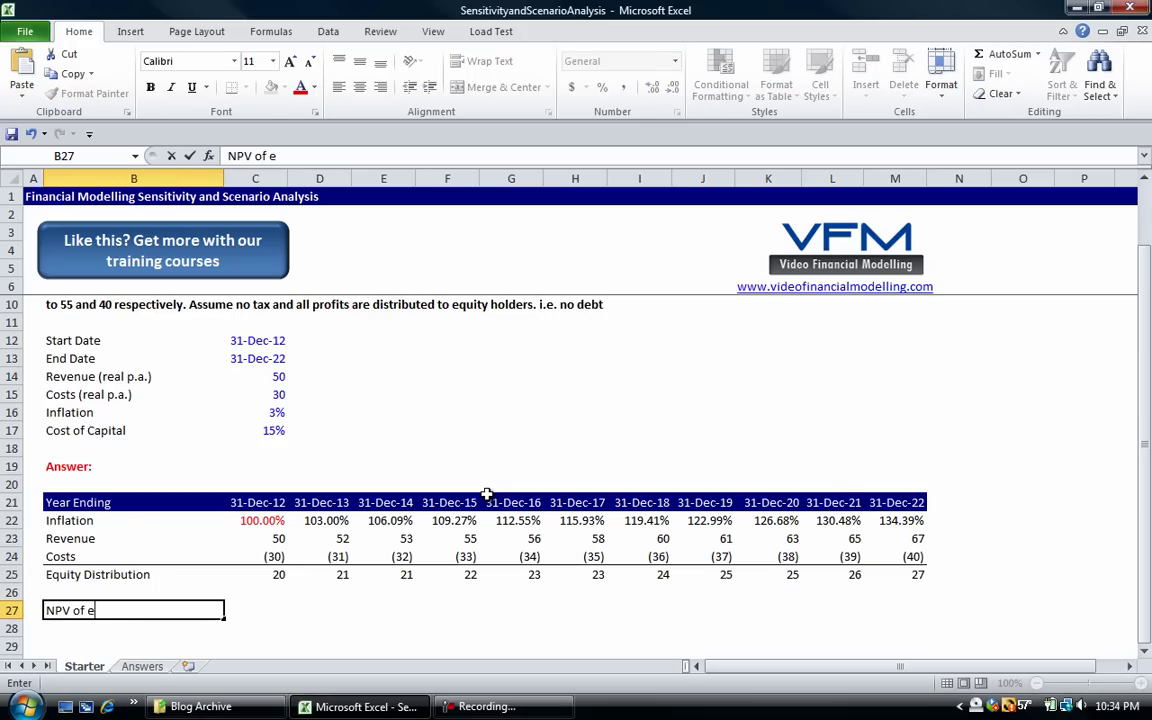
key(BackSpace)
text(Equity Distribu)
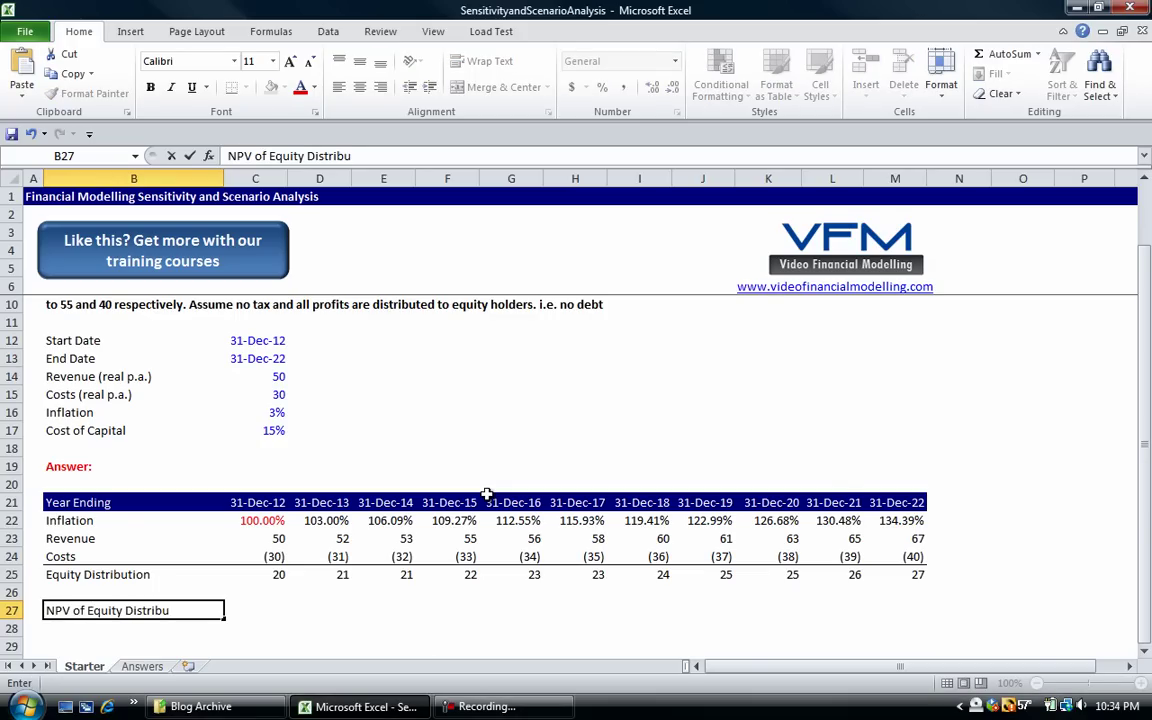
text(tions)
key(Return)
key(Up)
key(Right)
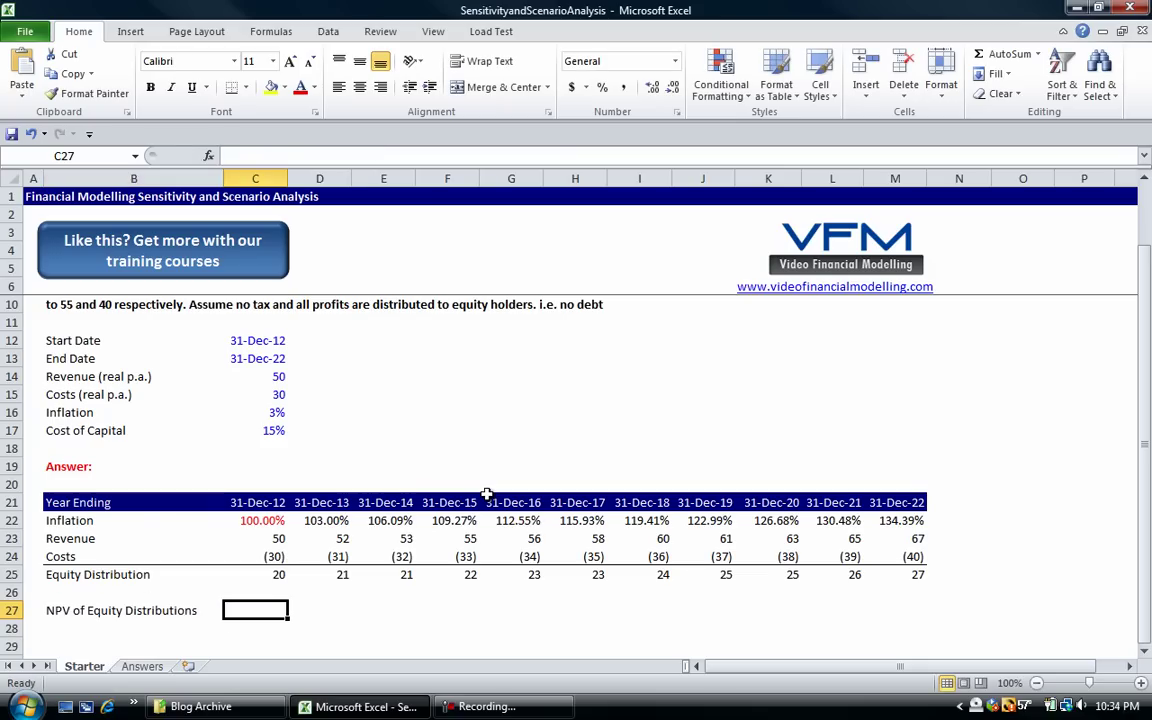
Step: In C27 enter =XNPV($C$17,C25:M25,C21:M21) to discount equity flows at the 15% cost of capital
text(=)
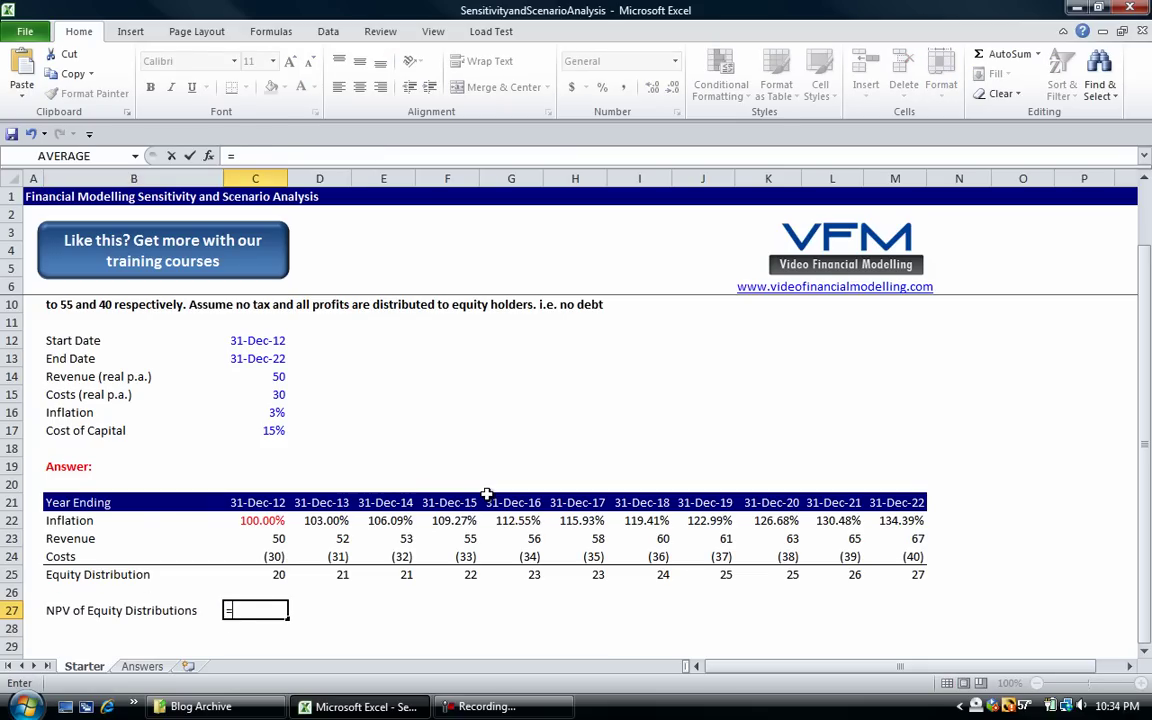
text(xnpv()
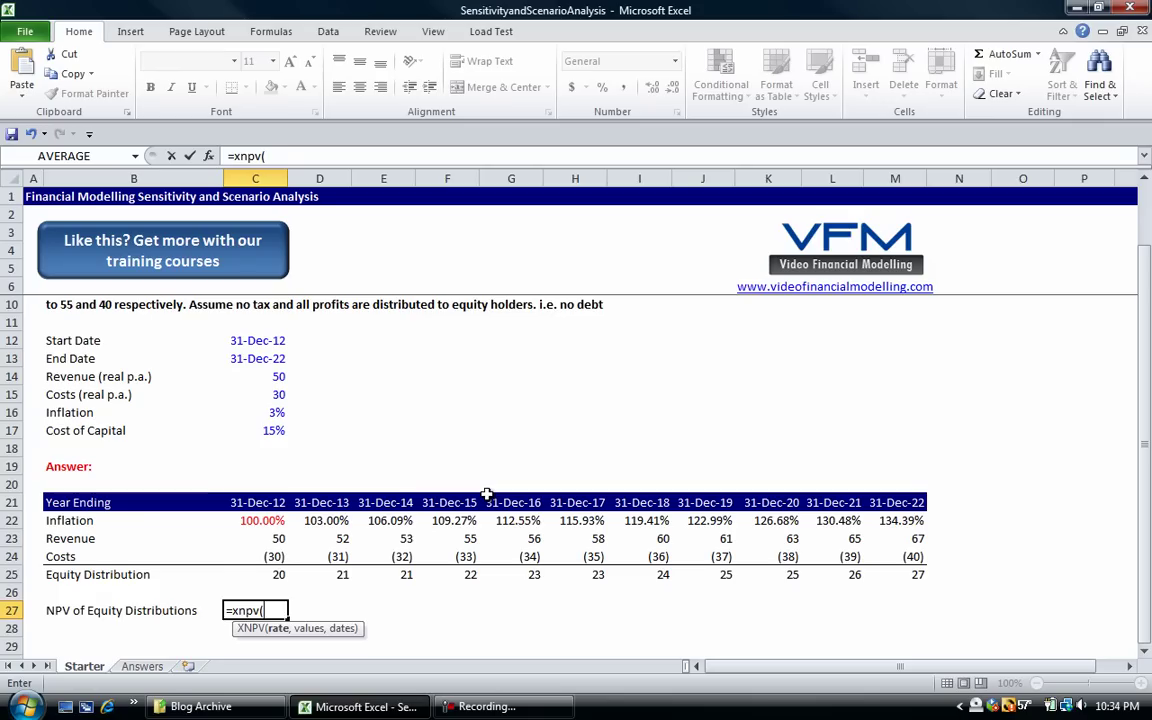
key(Up)
key(Up)
key(Up)
key(Up)
key(Up)
key(Up)
key(Up)
key(Down)
key(Down)
key(Down)
key(Down)
key(Down)
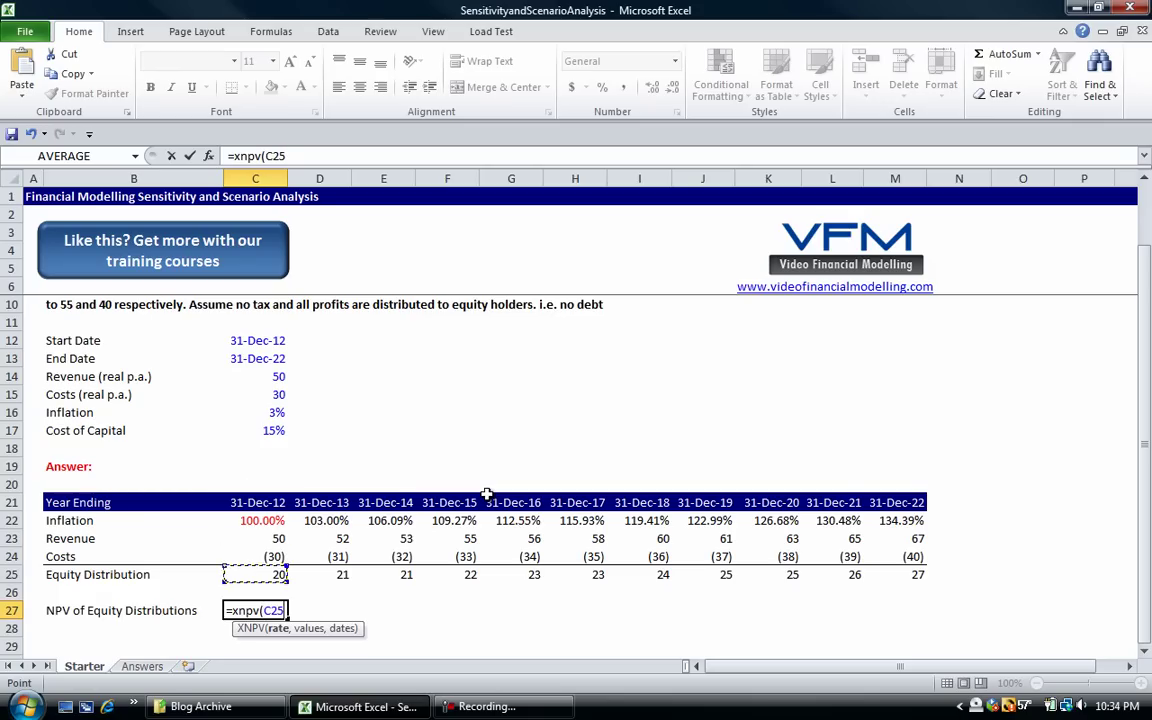
key(Down)
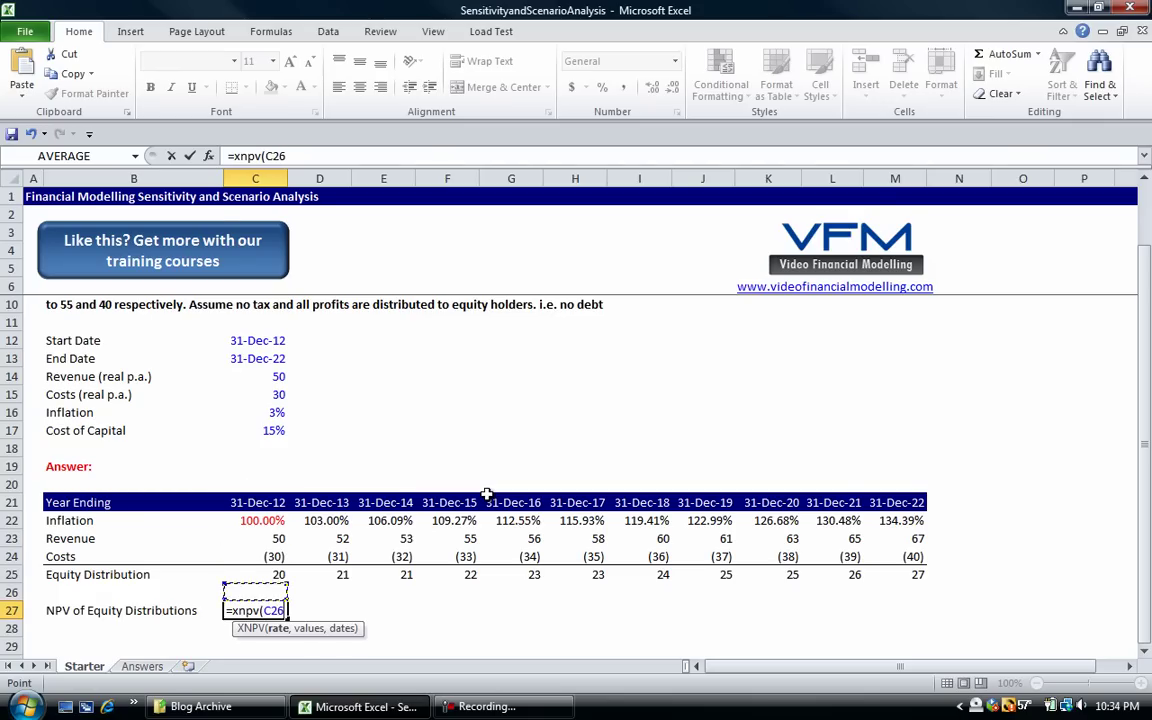
key(Up)
key(Up)
key(Up)
key(Up)
key(Up)
key(Up)
key(Up)
key(Up)
key(Up)
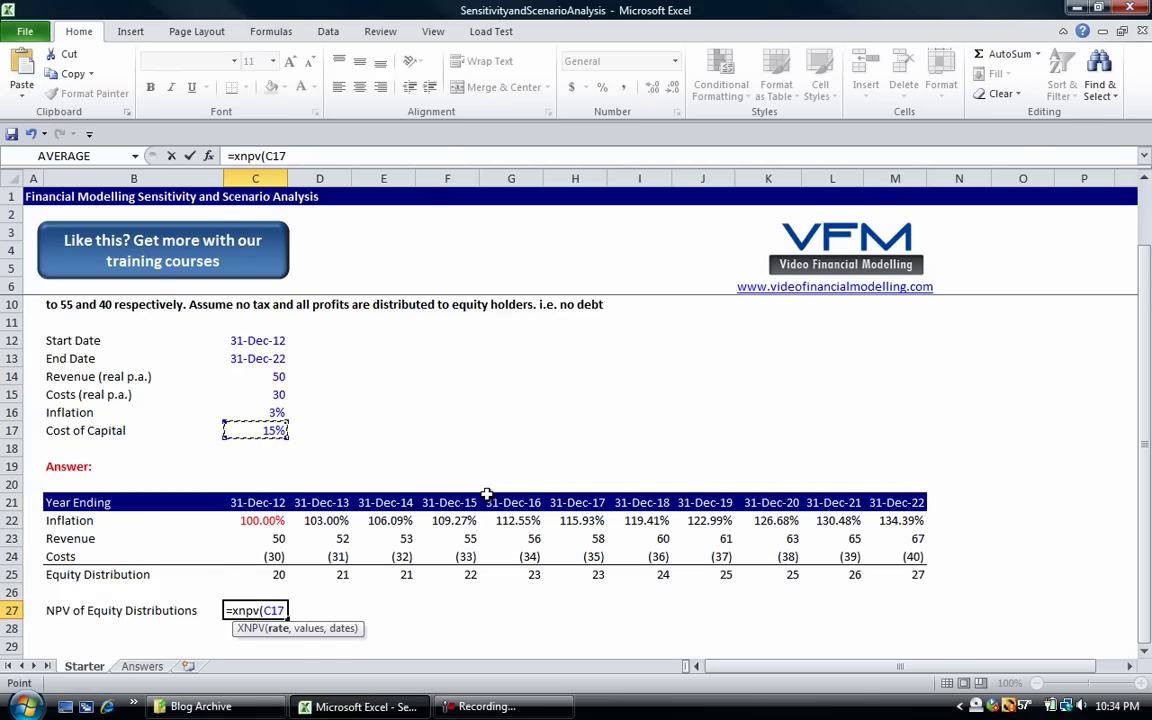
key(F4)
text(,)
key(Up)
key(Up)
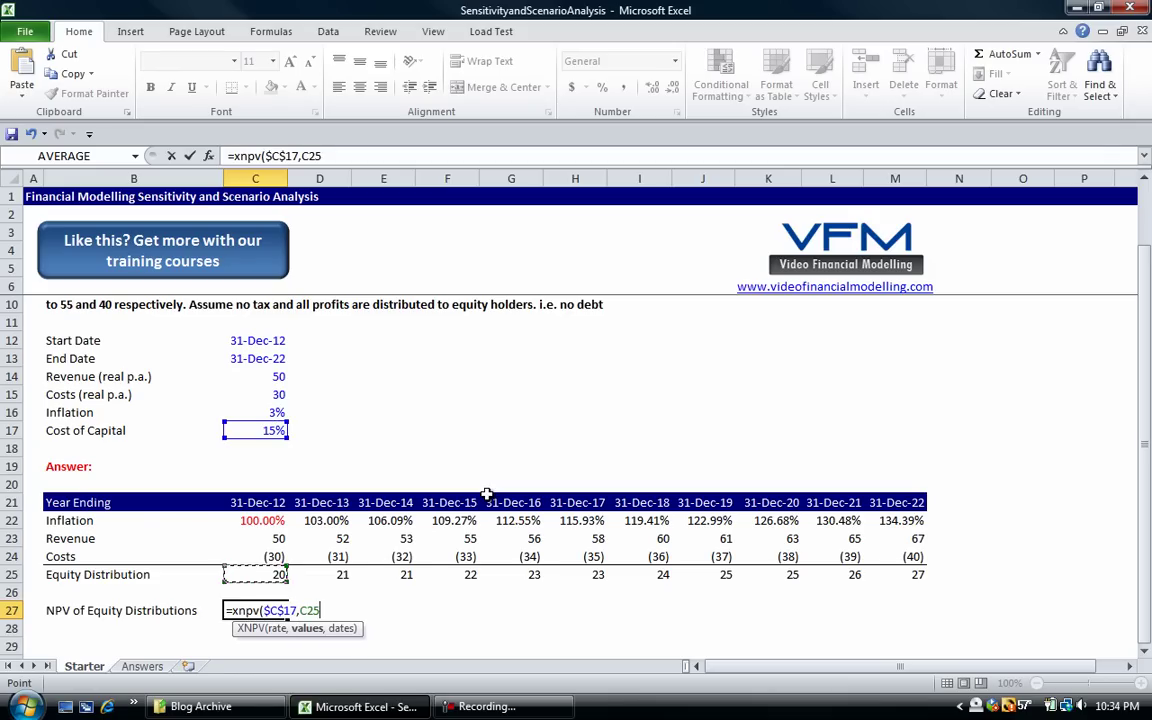
key(ctrl+shift+Right)
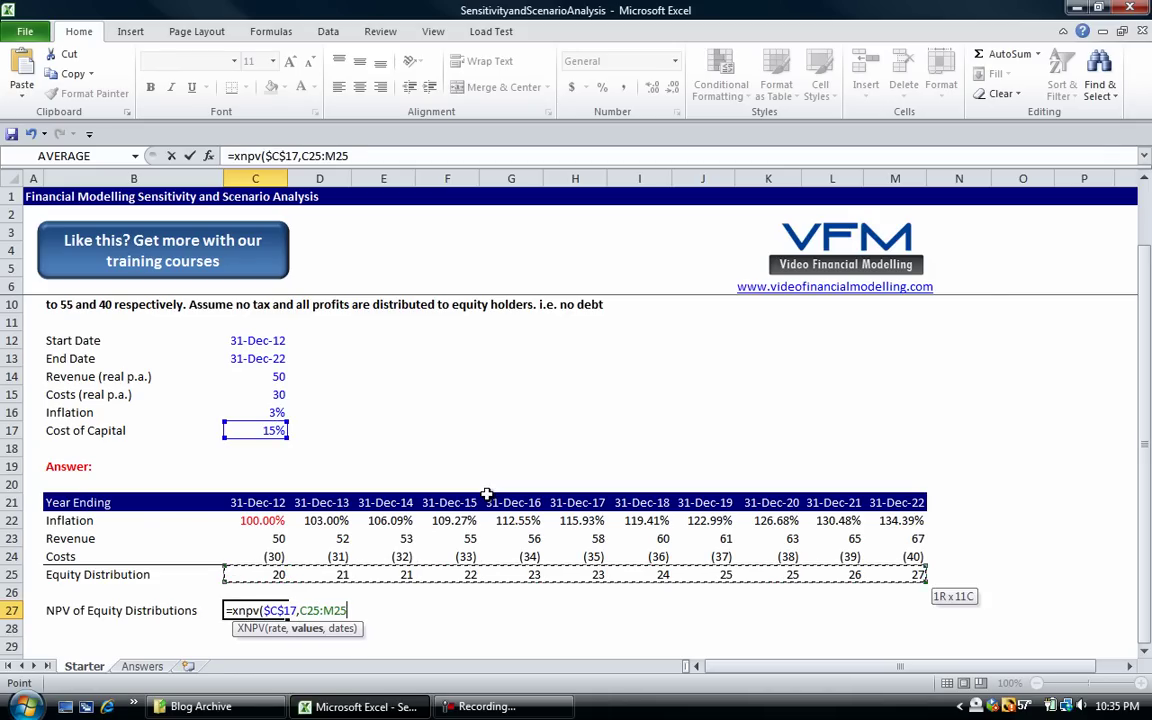
text(,)
key(Up)
key(Up)
key(Up)
key(Up)
key(Up)
key(Up)
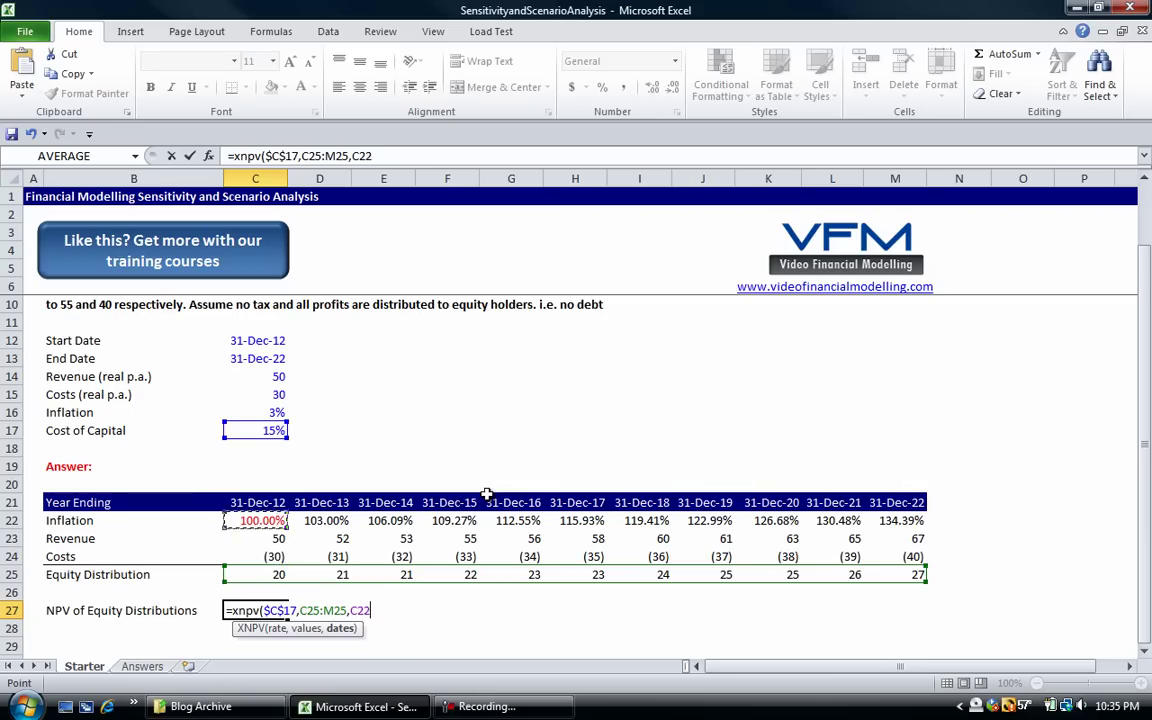
key(ctrl+shift+Right)
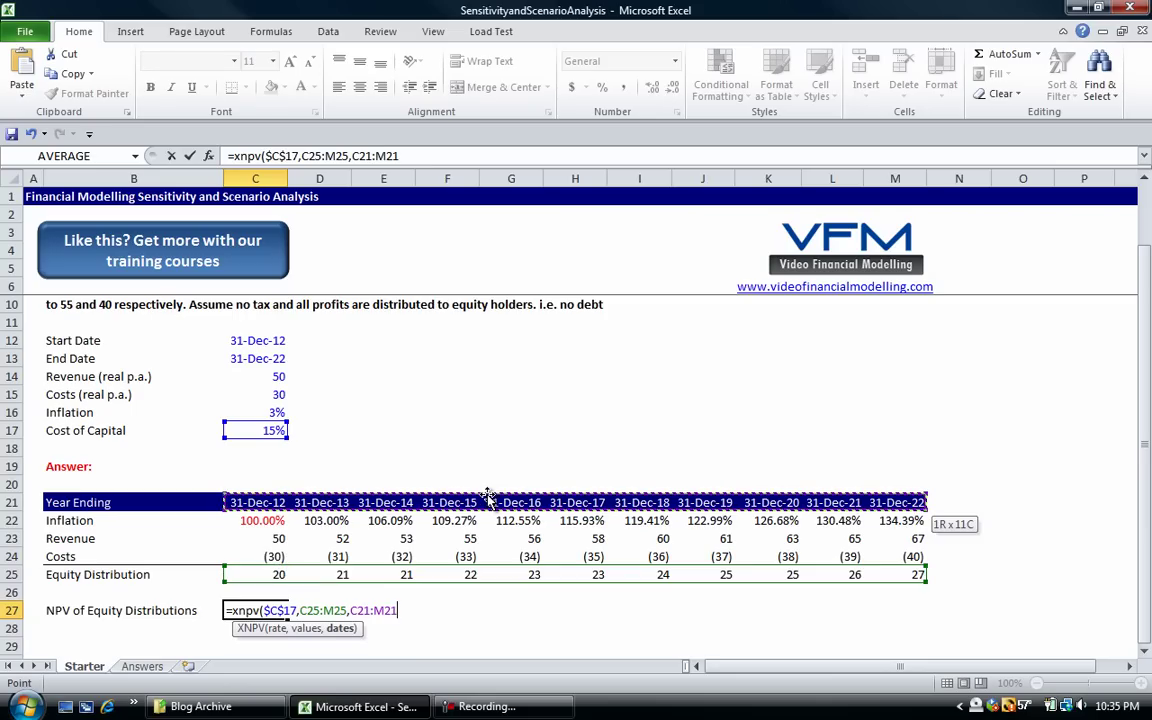
text())
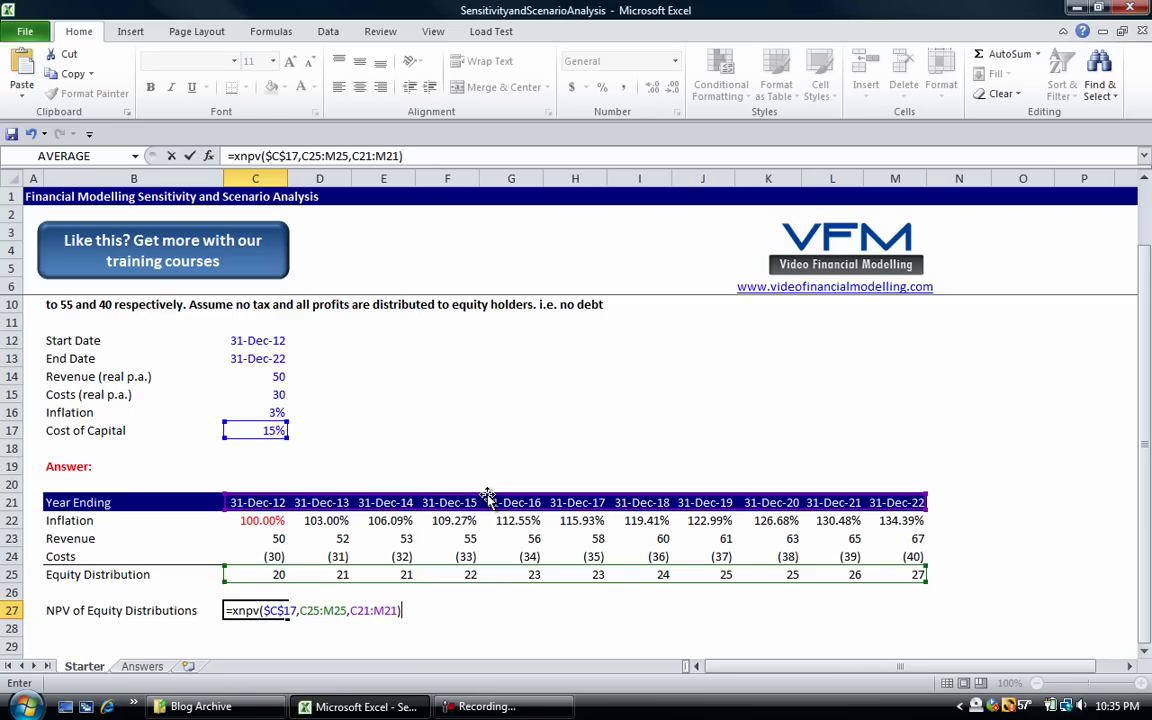
key(Return)
Step: Format the NPV result in C27 with no decimals, showing 135
key(Up)
key(ctrl+shift+1)
key(Left)
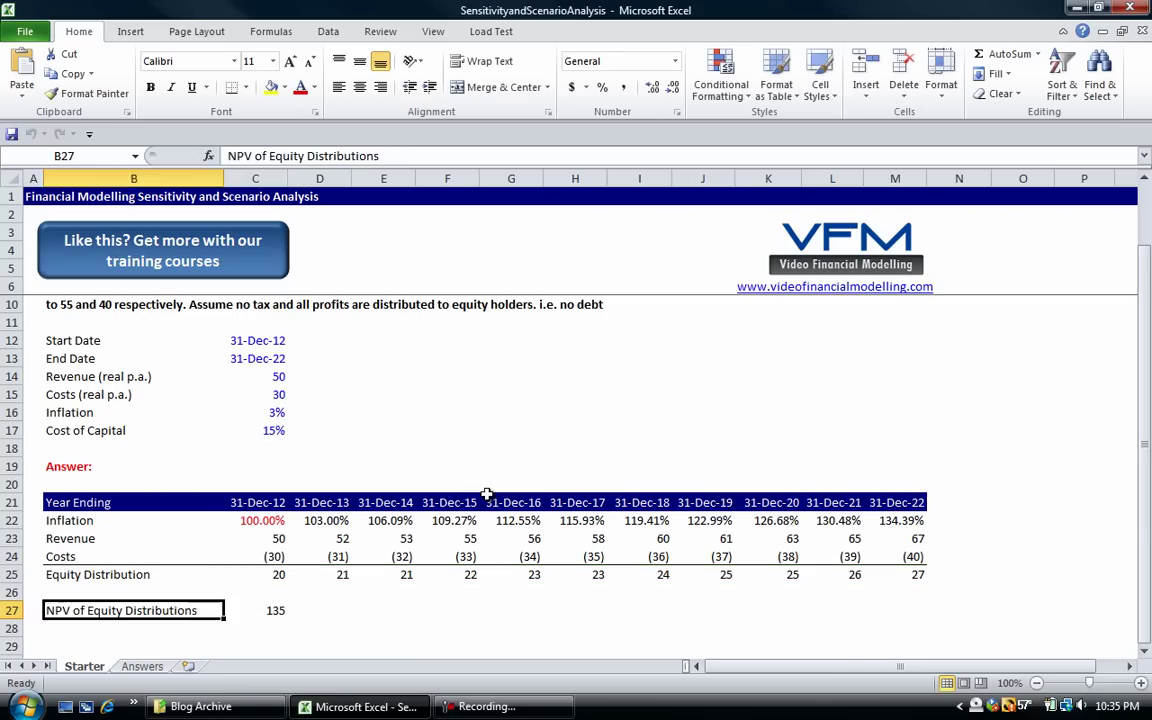
Step: Give B27:C27, the NPV label and its 135 result, a yellow fill and bold text
key(Right)
key(shift+Left)
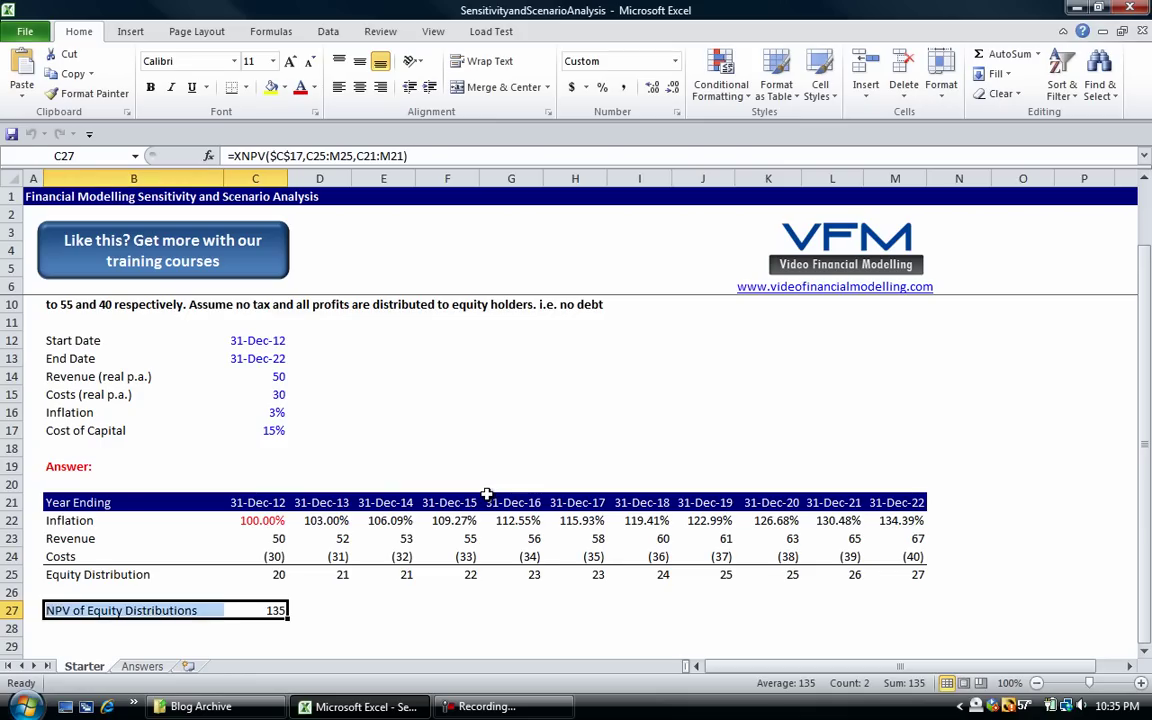
key(F4)
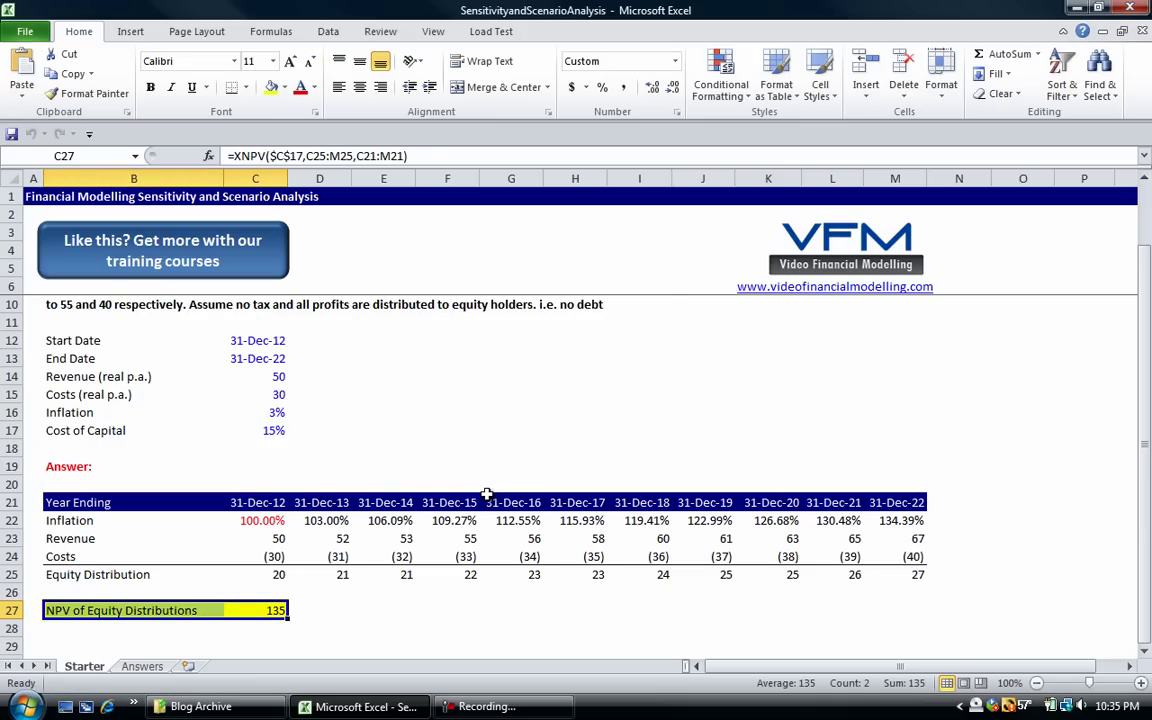
key(ctrl+t)
key(Escape)
key(ctrl+b)
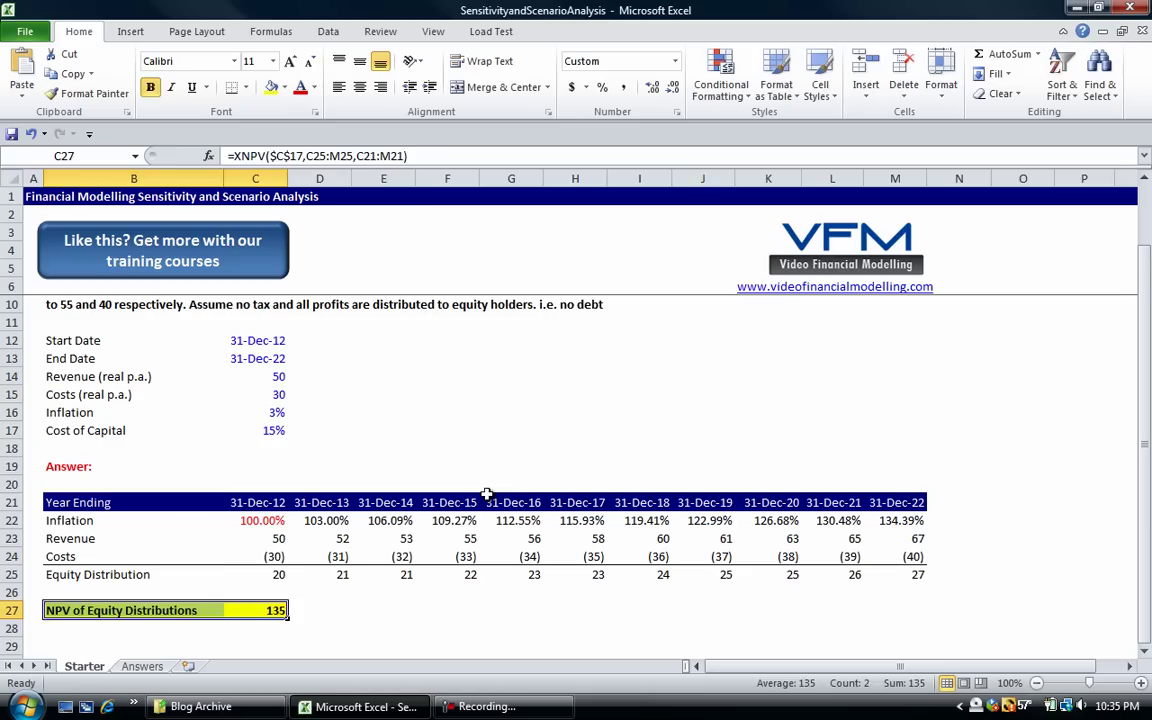
key(Up)
key(Up)
key(Up)
key(Up)
key(Up)
key(Up)
key(Up)
key(Up)
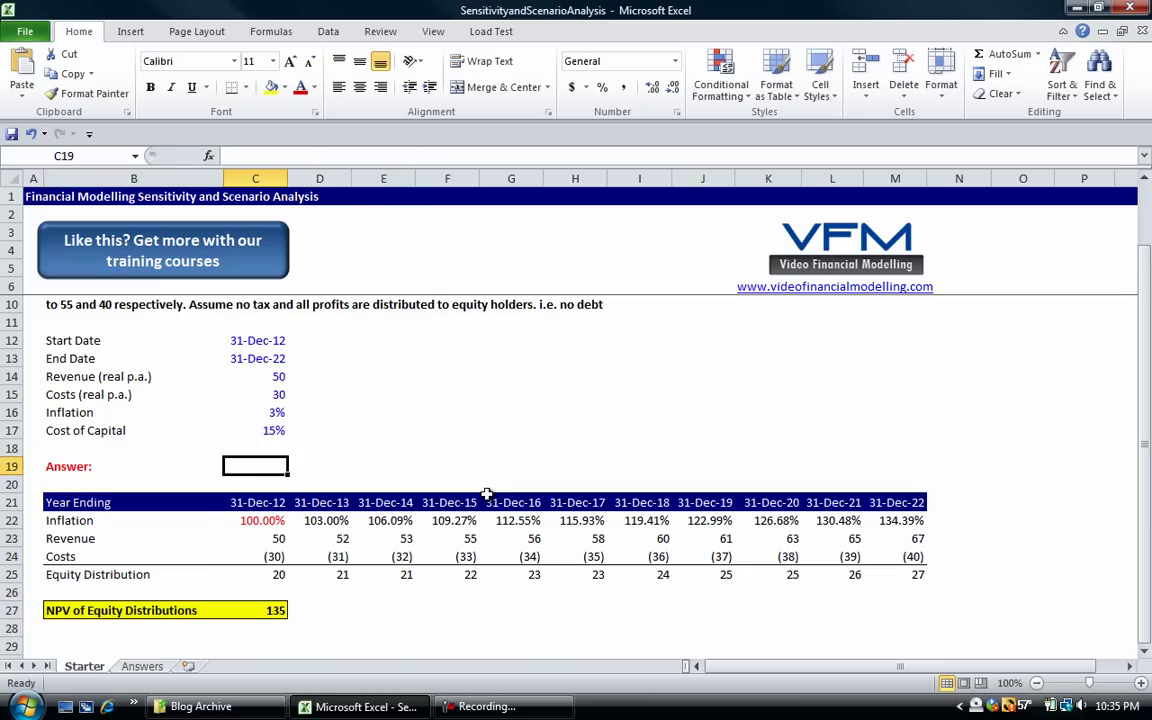
key(Down)
key(Down)
key(Down)
key(Down)
key(Down)
key(Up)
key(Up)
key(Up)
key(Up)
key(Up)
key(Up)
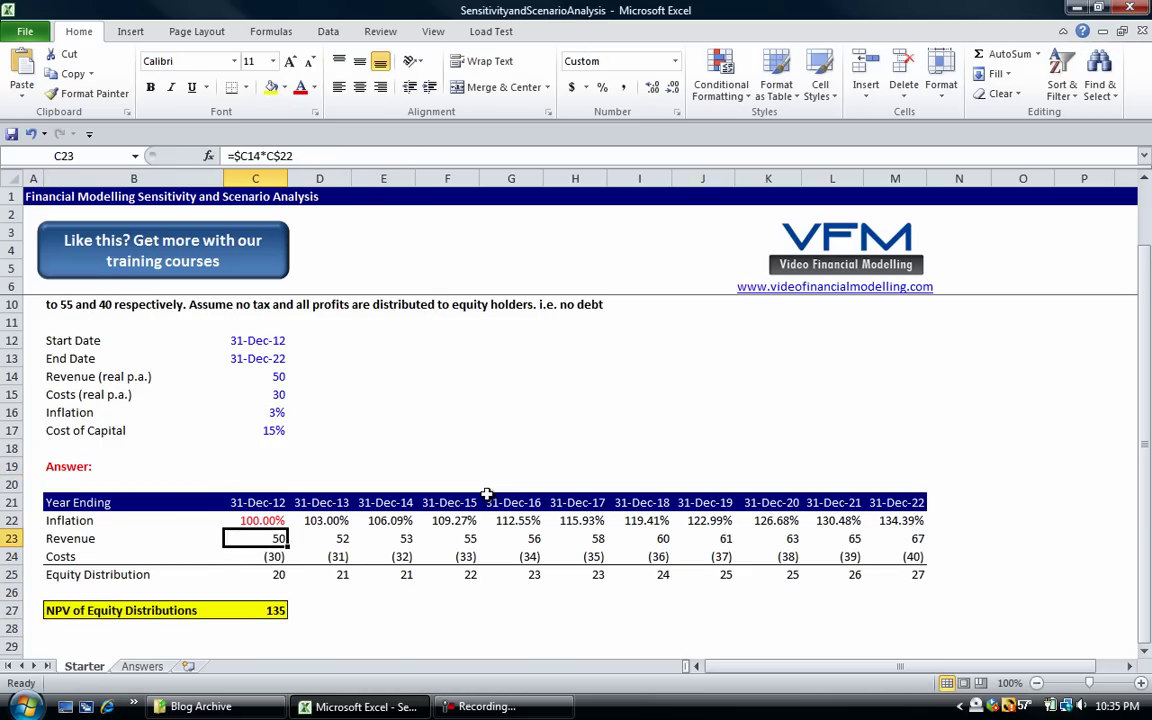
Step: Insert four blank rows above the Start Date input row, leaving B12 ready for a label
key(Up)
key(Up)
key(Up)
key(Up)
key(Up)
key(Up)
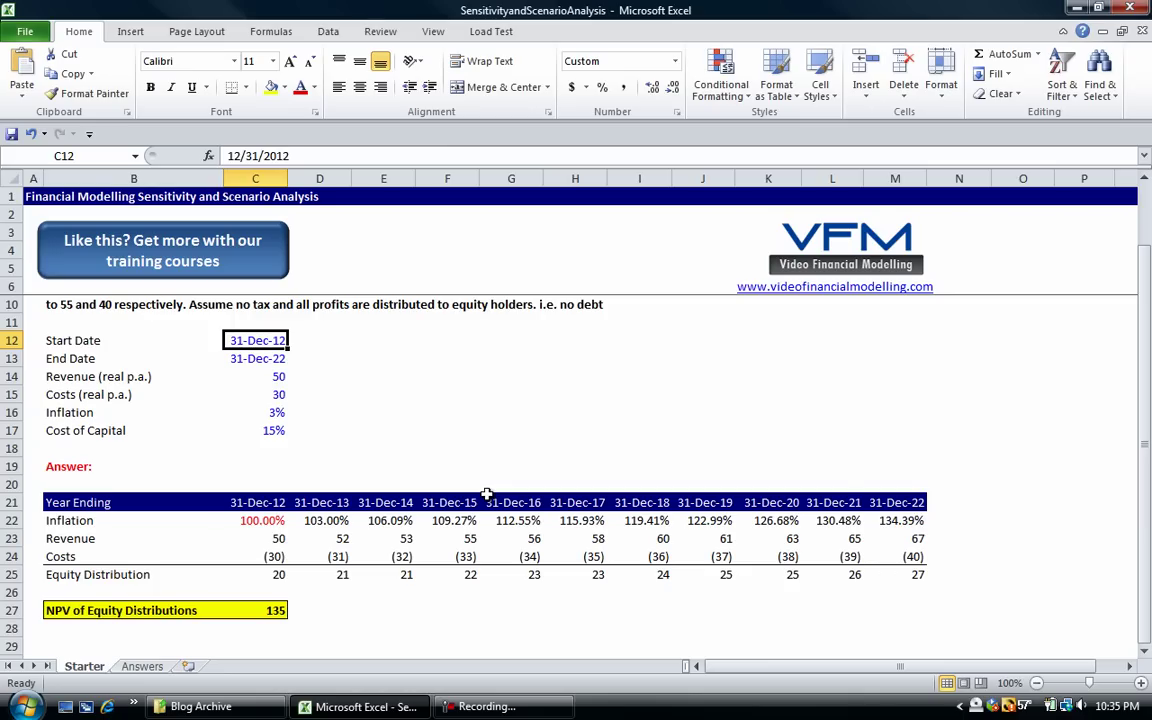
key(Left)
key(Left)
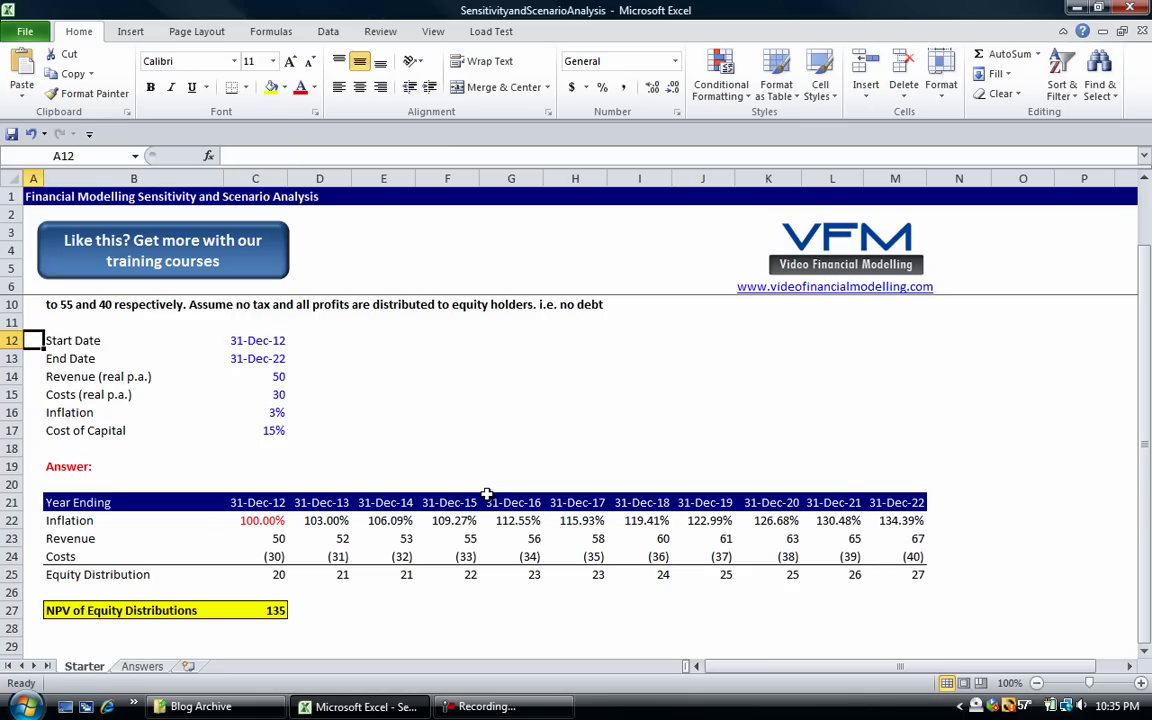
key(Right)
key(shift+space)
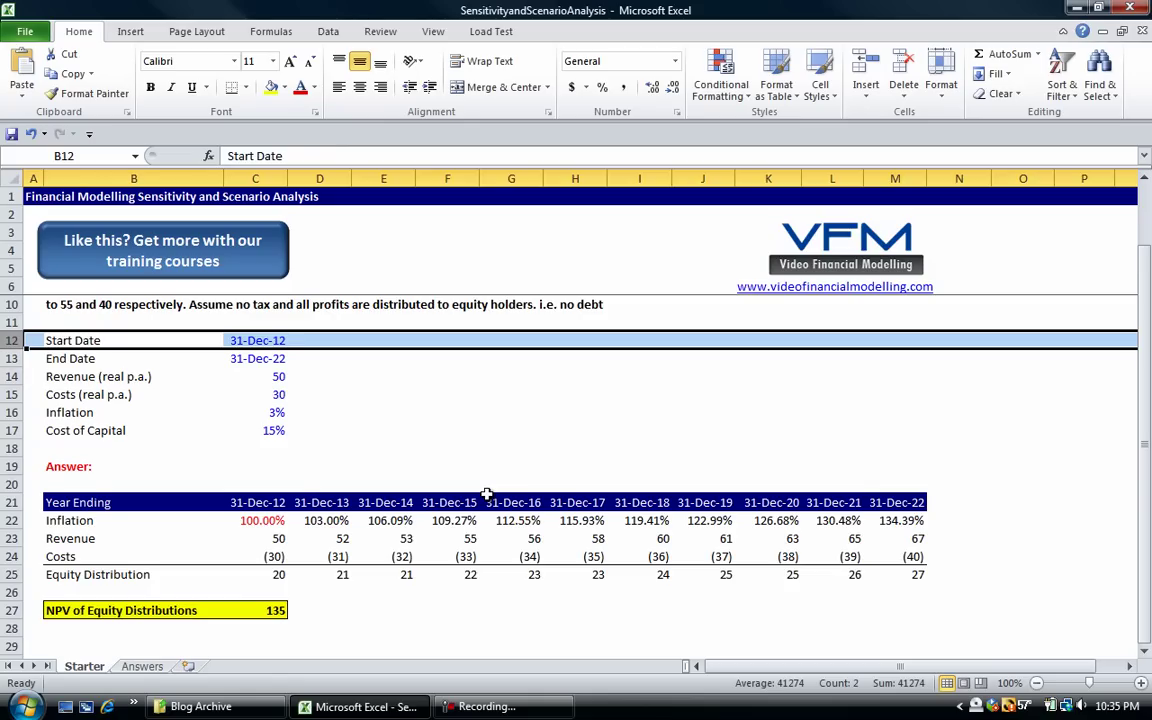
key(ctrl+shift+plus)
key(ctrl+shift+plus)
key(ctrl+shift+plus)
key(ctrl+shift+plus)
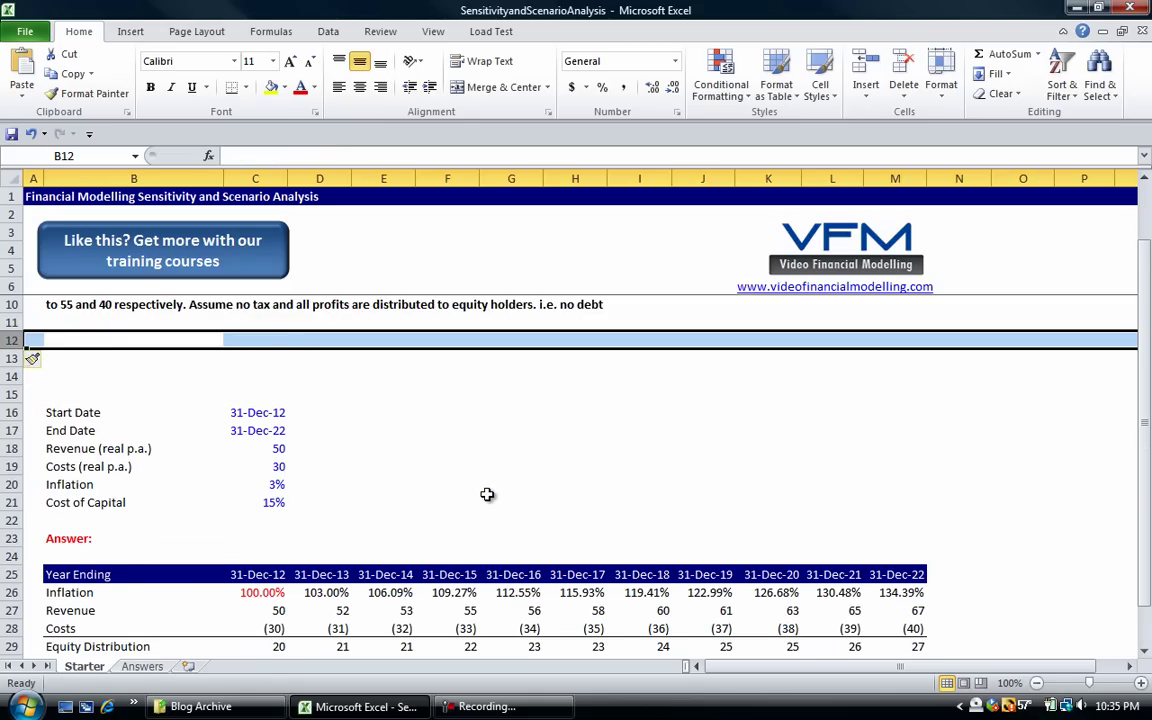
key(Escape)
Step: Label B12 'Scenario Selector' and set C12 to 1
text(Scenari)
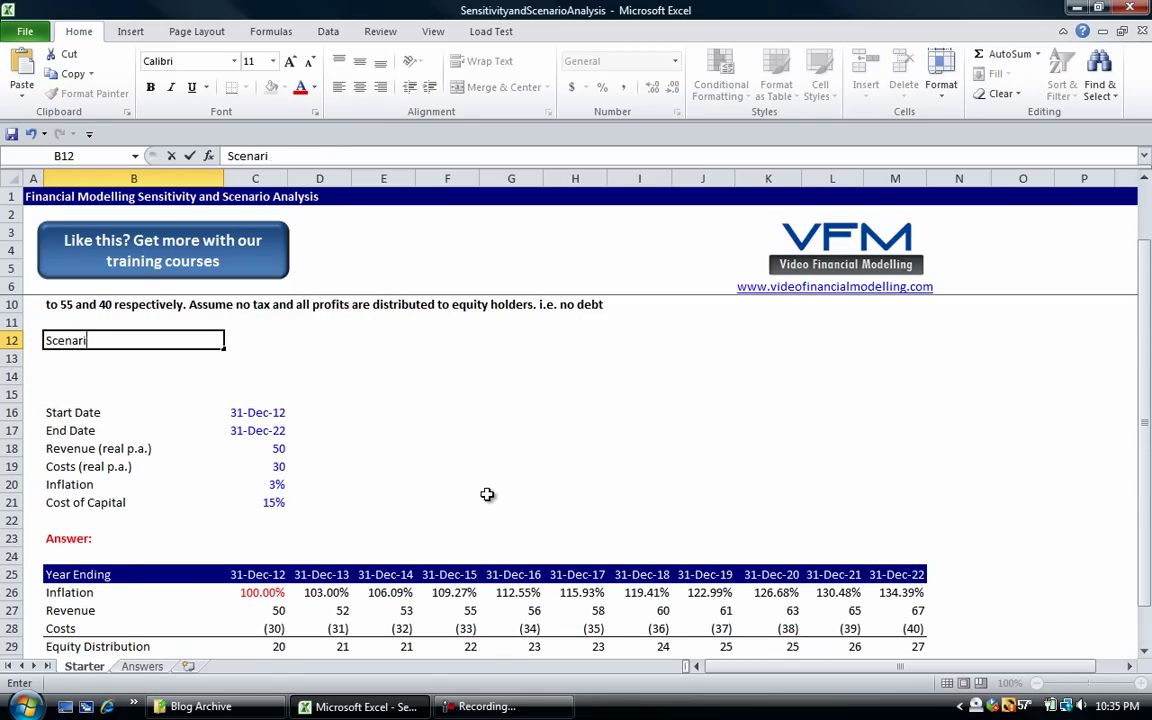
text(o Selector)
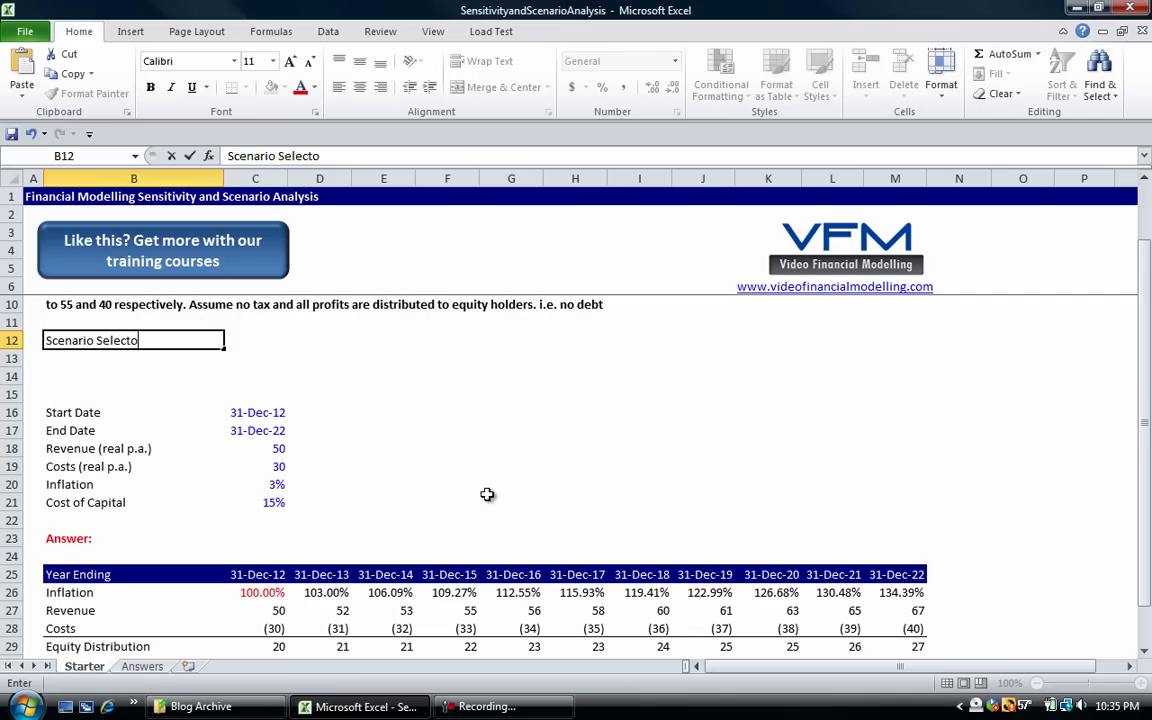
key(Return)
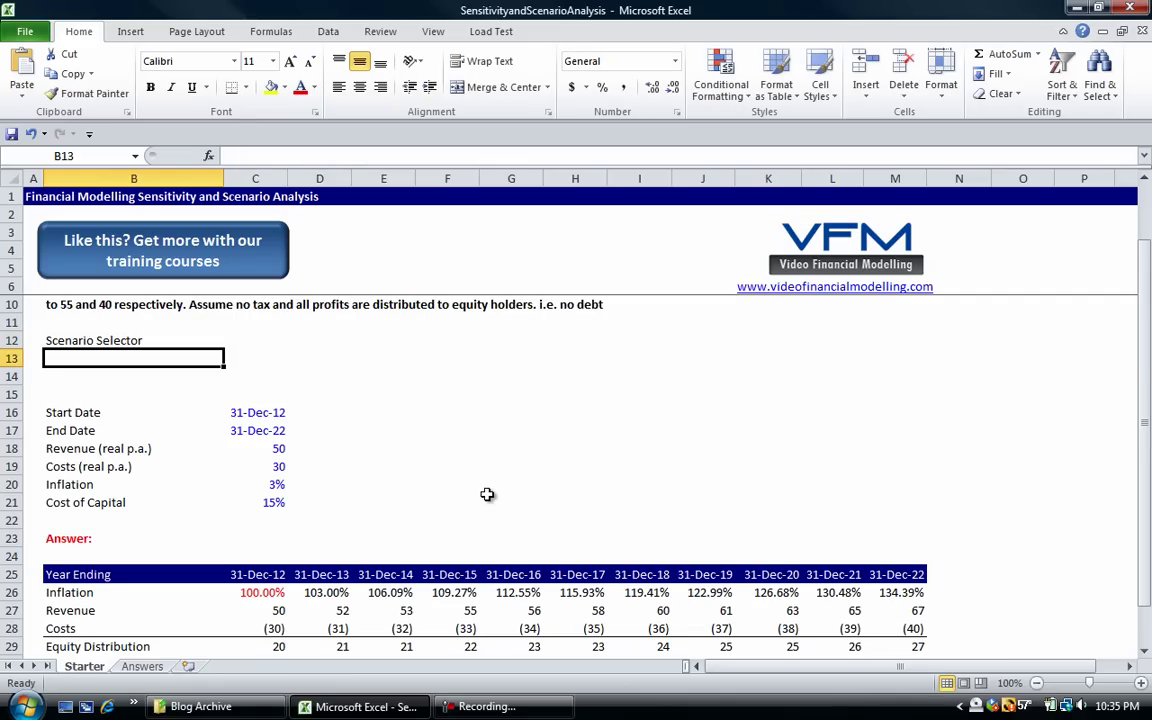
key(shift+space)
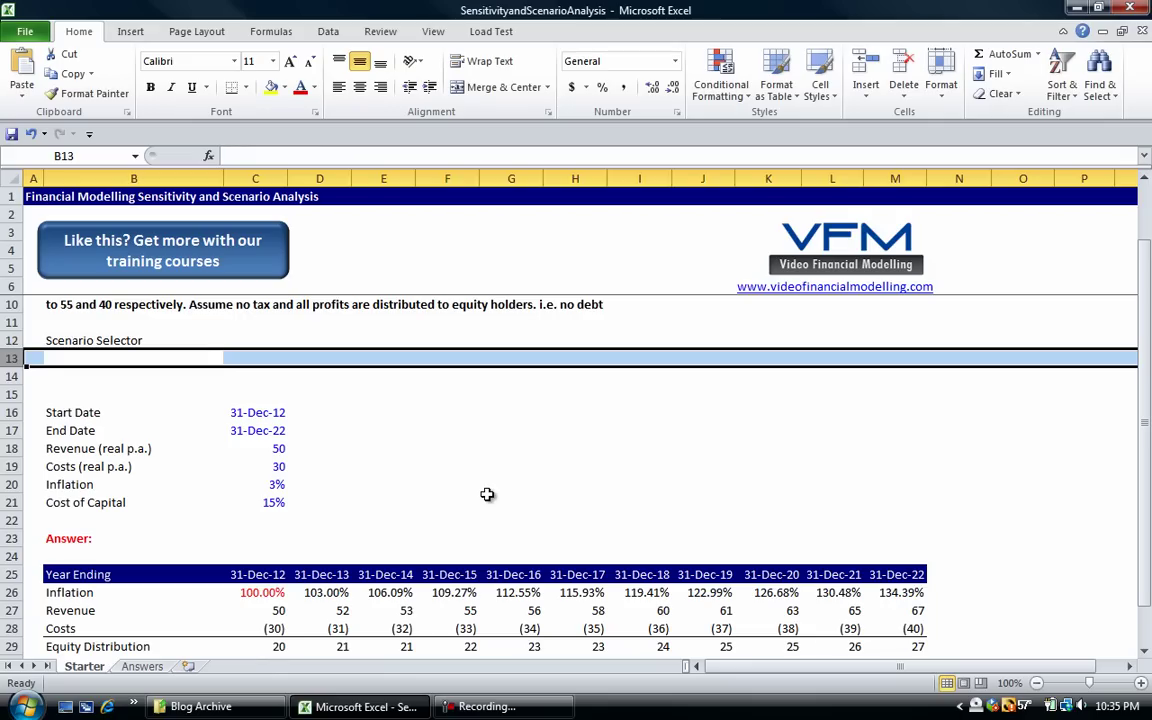
key(Up)
key(Right)
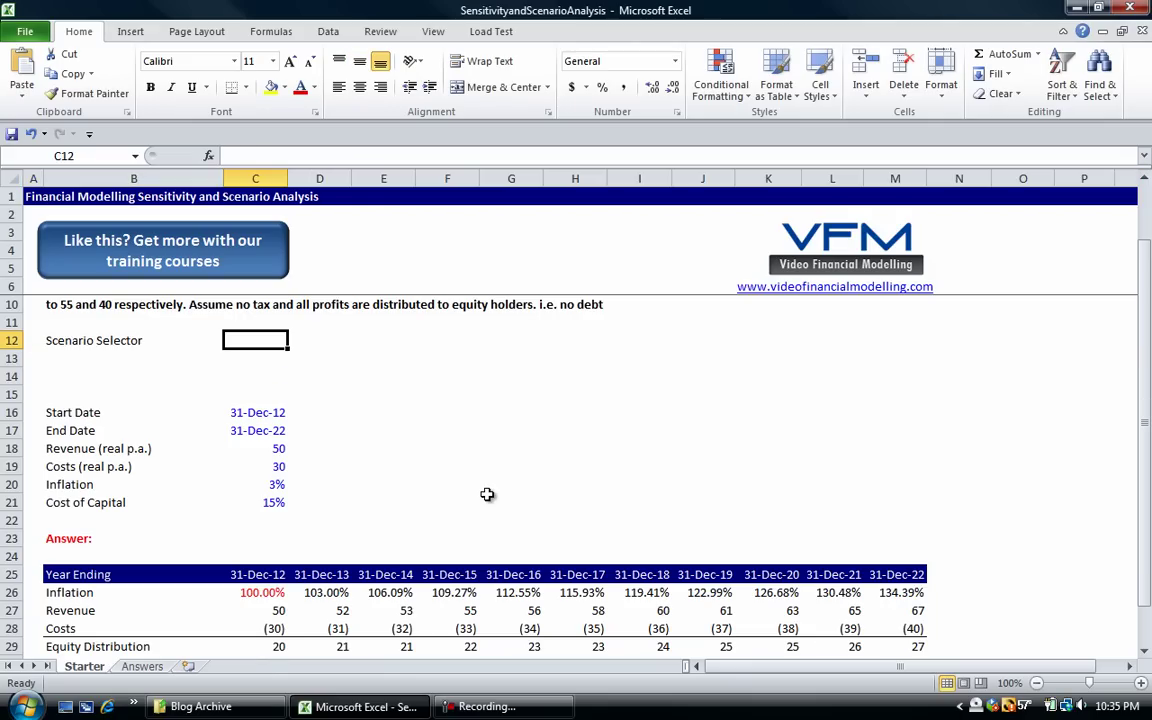
text(1)
key(Return)
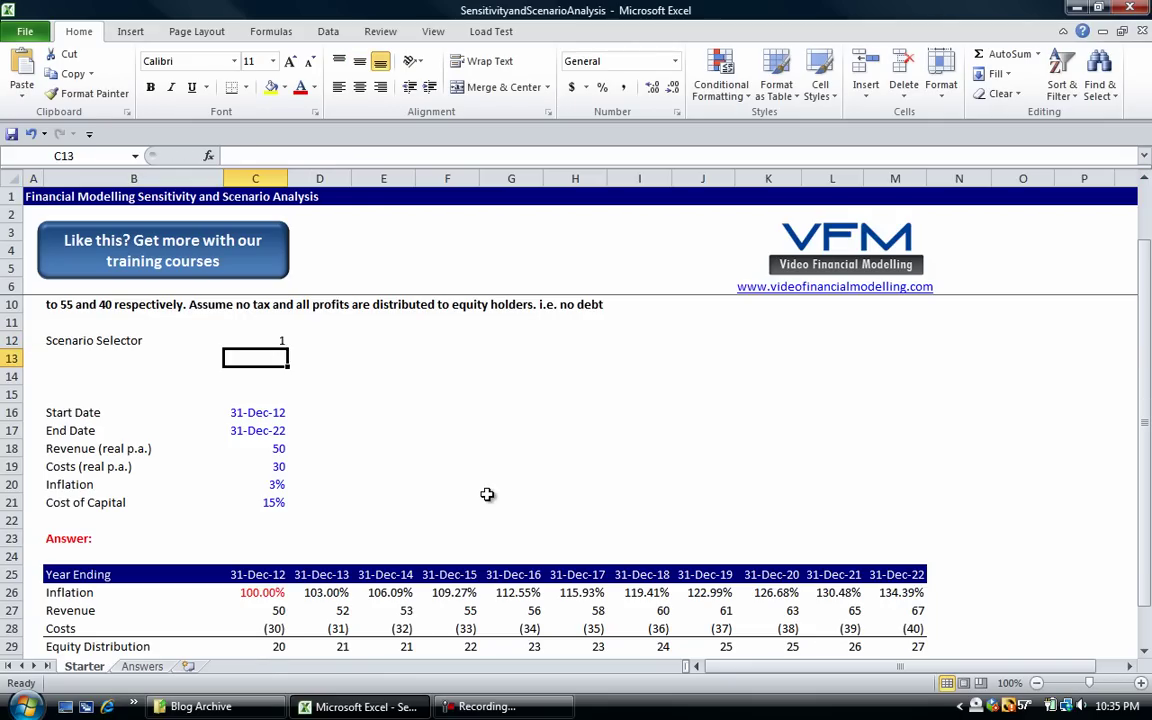
Step: Label B14 'Scenario' and link D14 to the selector with =C12
key(Up)
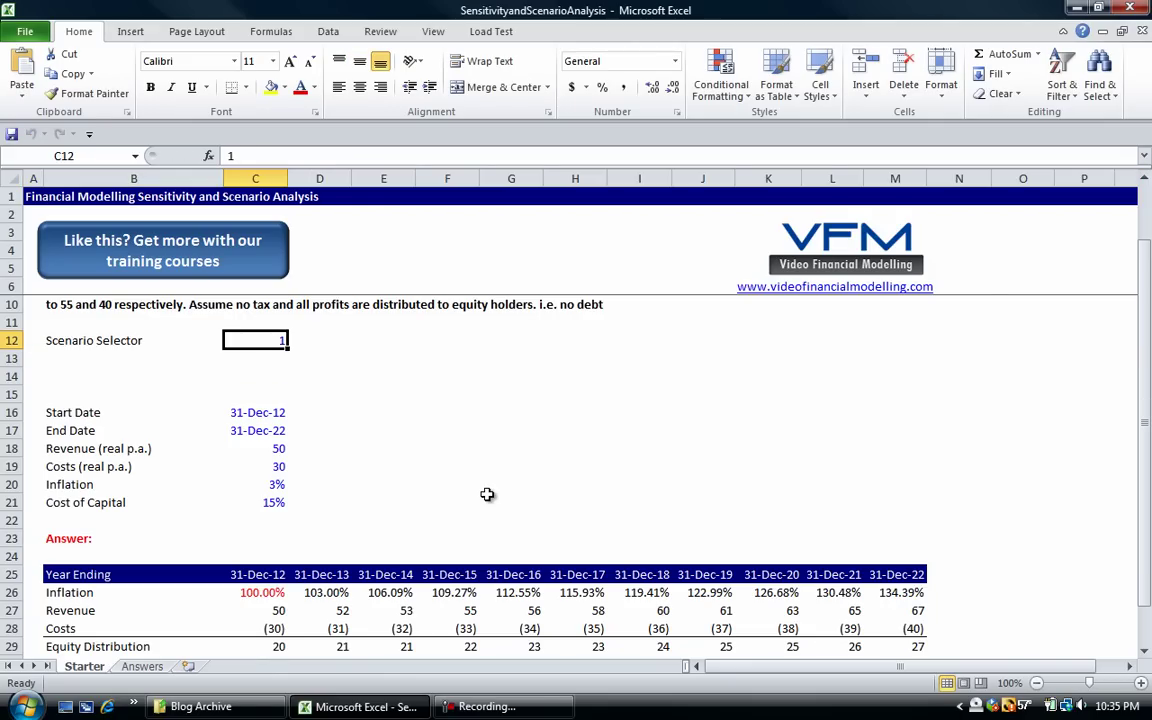
key(Home)
key(Down)
key(Right)
key(Down)
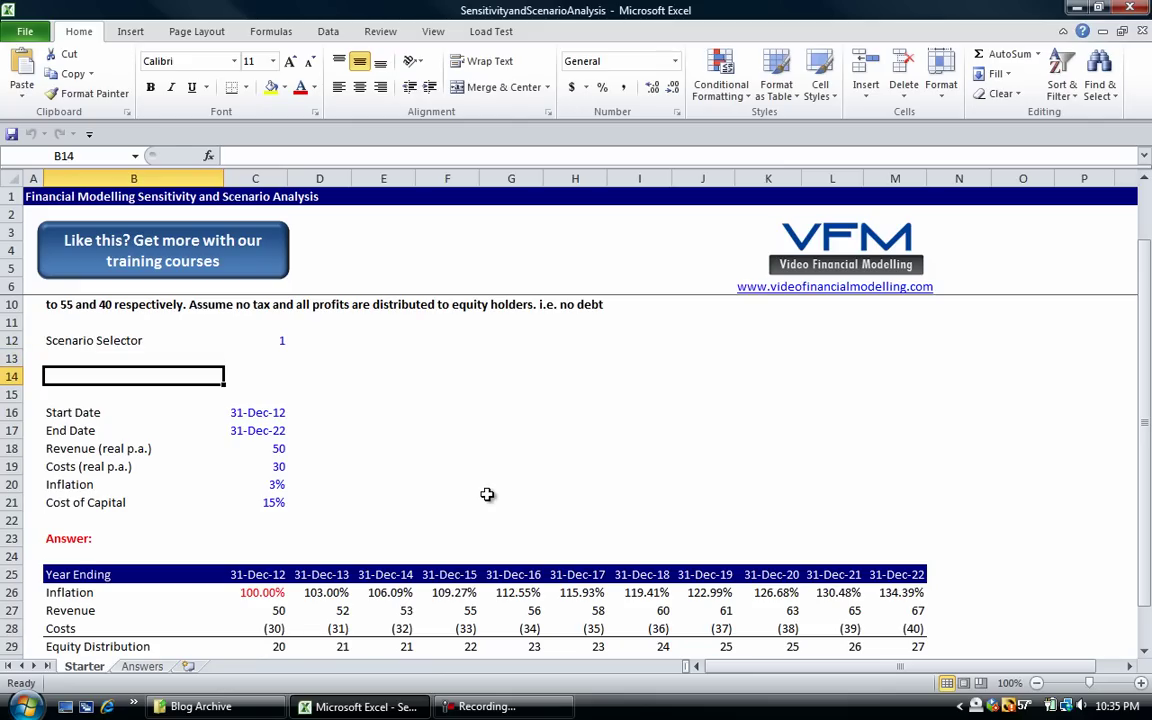
text(Scenario)
key(Return)
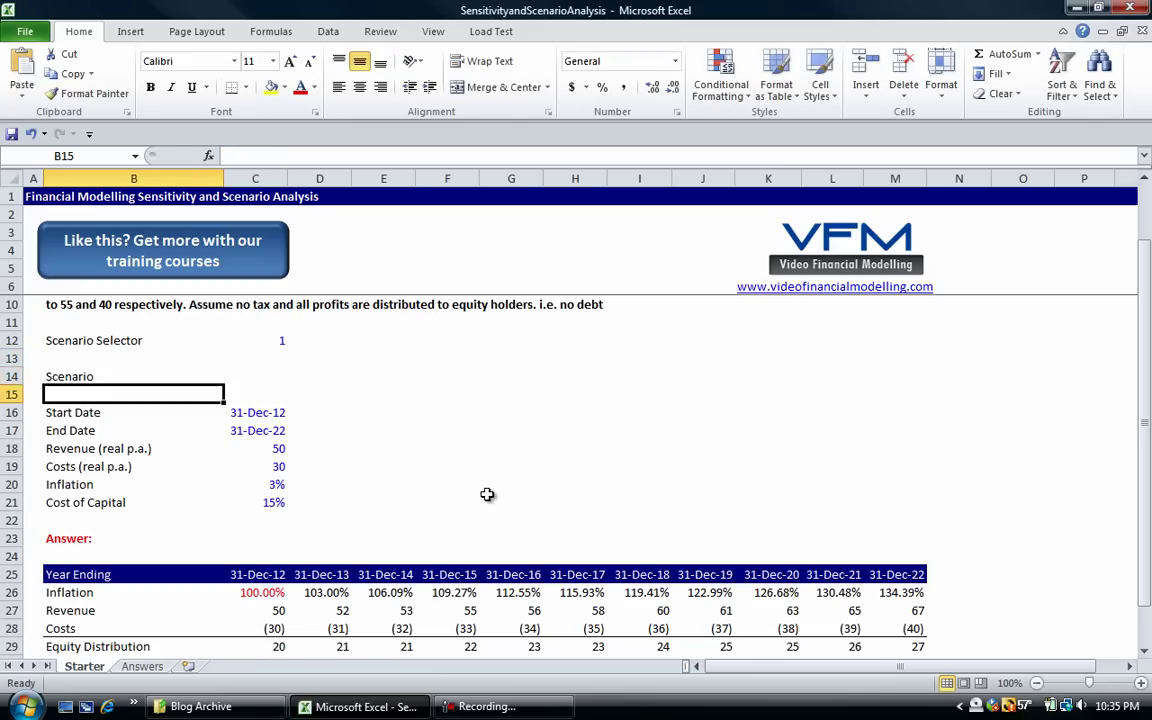
key(Up)
key(Right)
key(Right)
key(Right)
key(Left)
text(=C12)
key(Return)
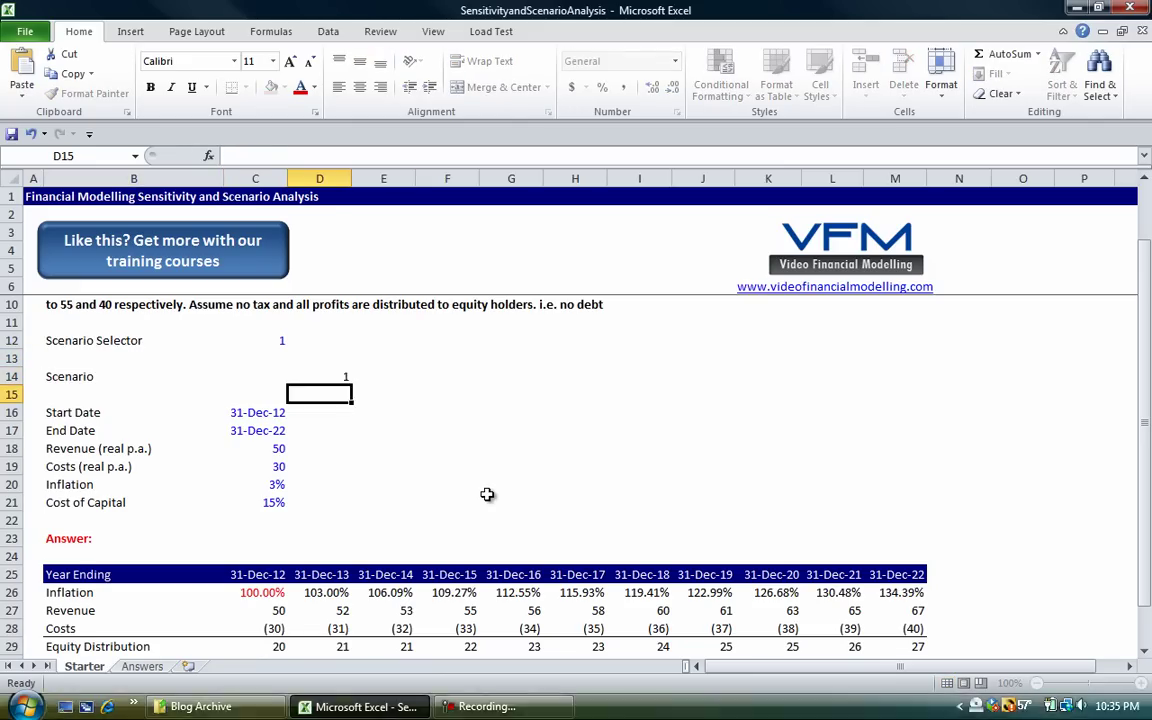
Step: Number scenarios 2 to 5 across E14:H14 by filling =D14+1 right
key(Up)
key(Right)
text(=)
key(Left)
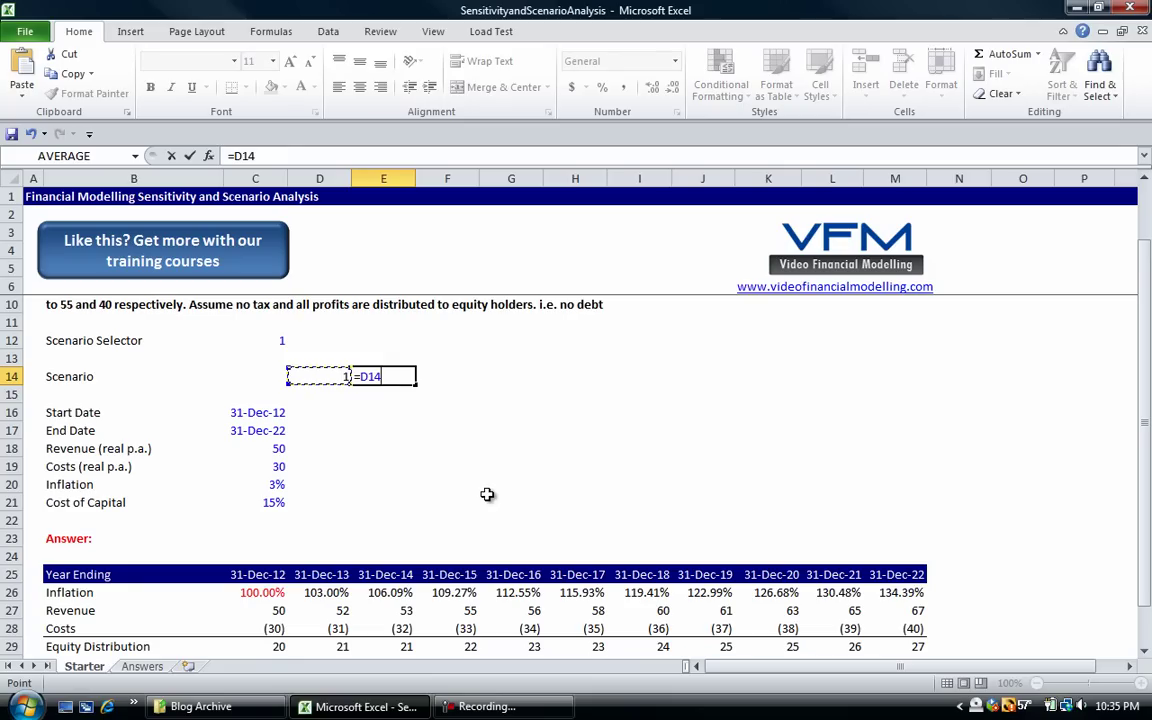
text(+1)
key(Return)
key(Up)
key(shift+Right)
key(shift+Right)
key(shift+Right)
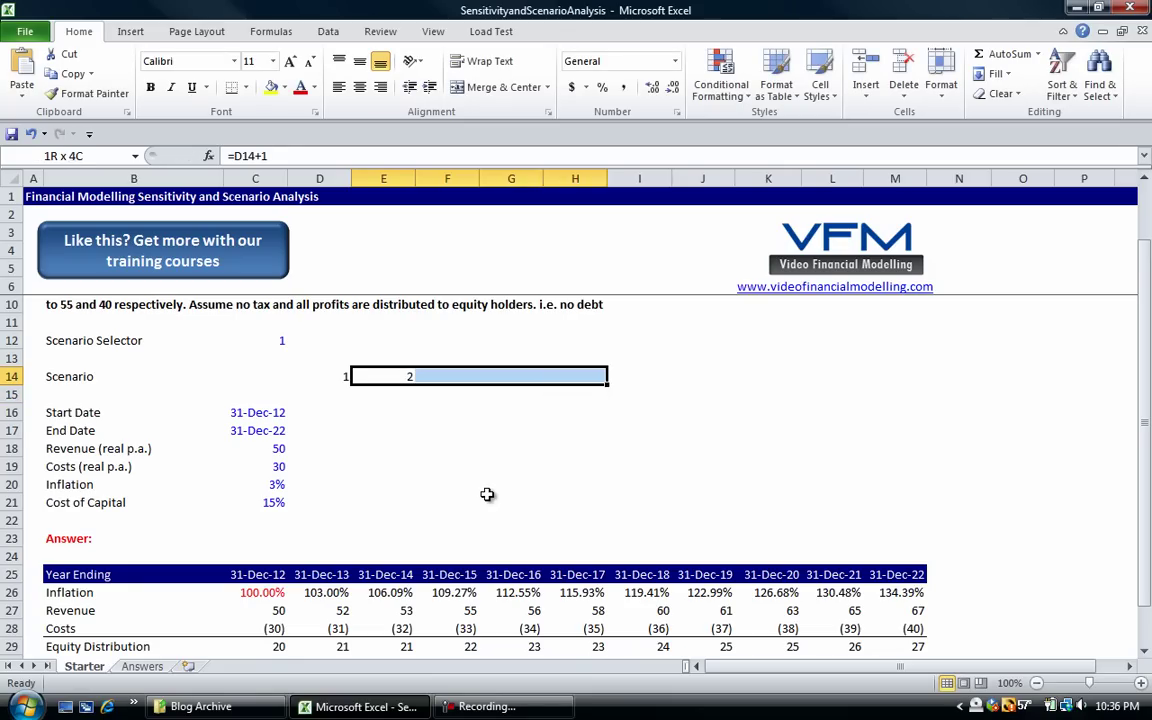
key(ctrl+r)
Step: Fill the Scenario header row B14:H14 dark blue
key(ctrl+Right)
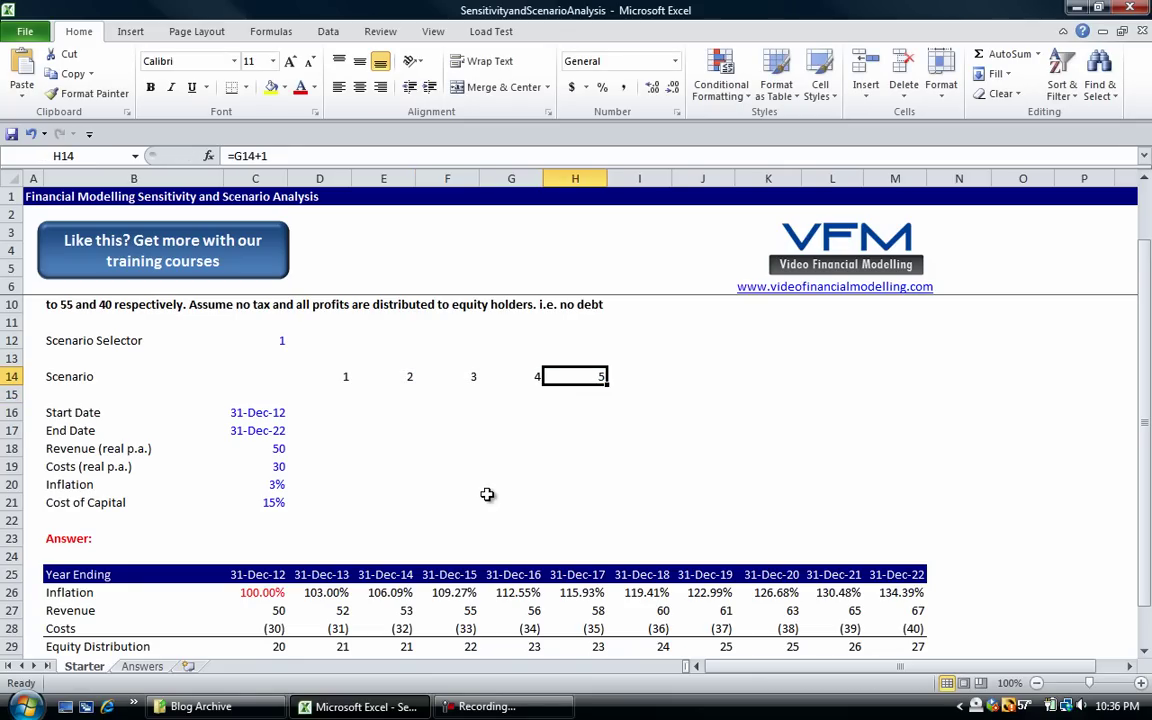
key(ctrl+shift+Left)
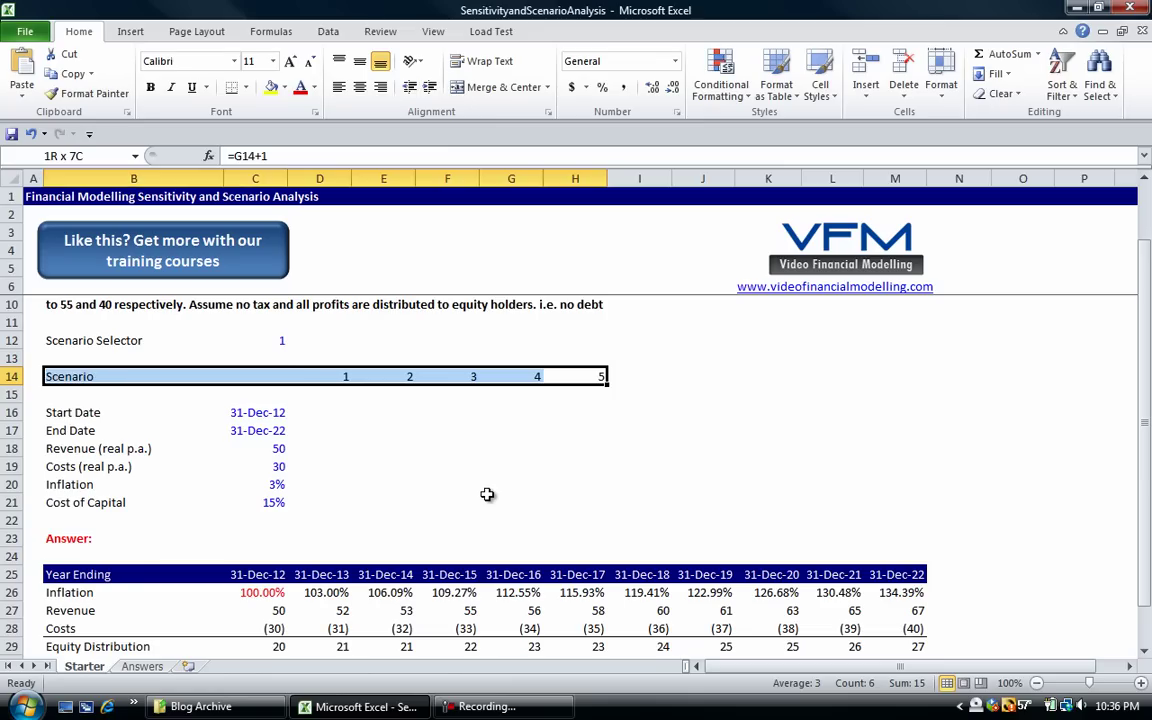
key(ctrl+shift+Left)
key(Left)
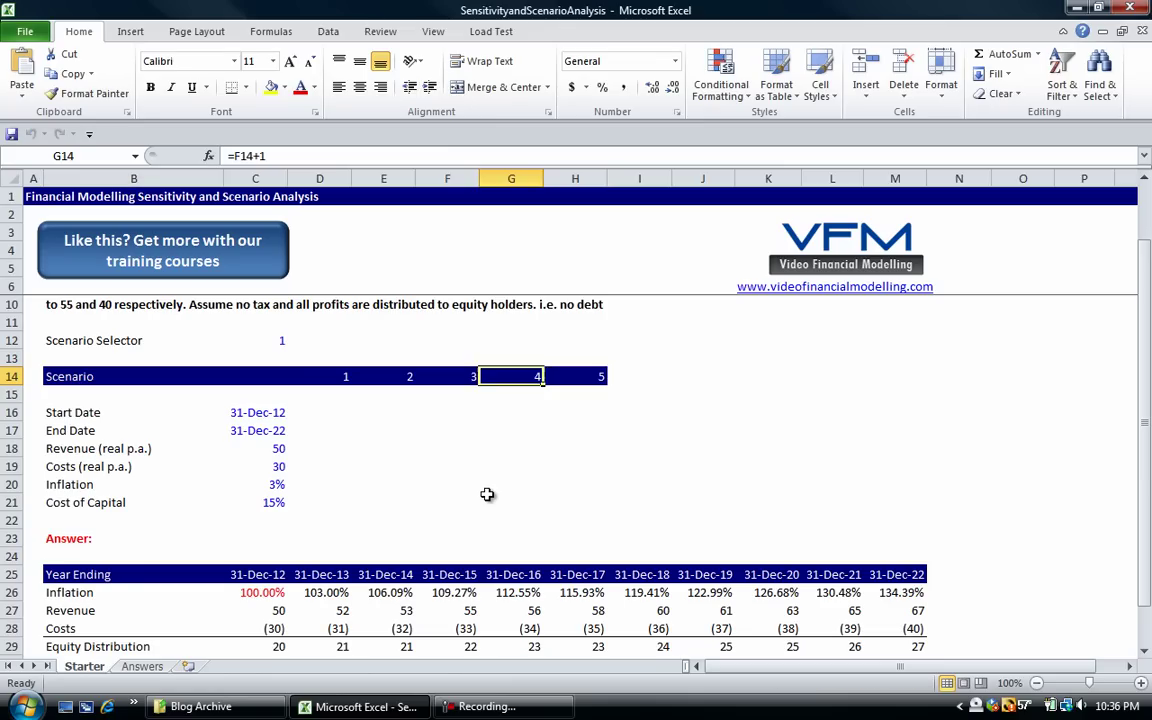
key(Down)
key(Up)
key(Right)
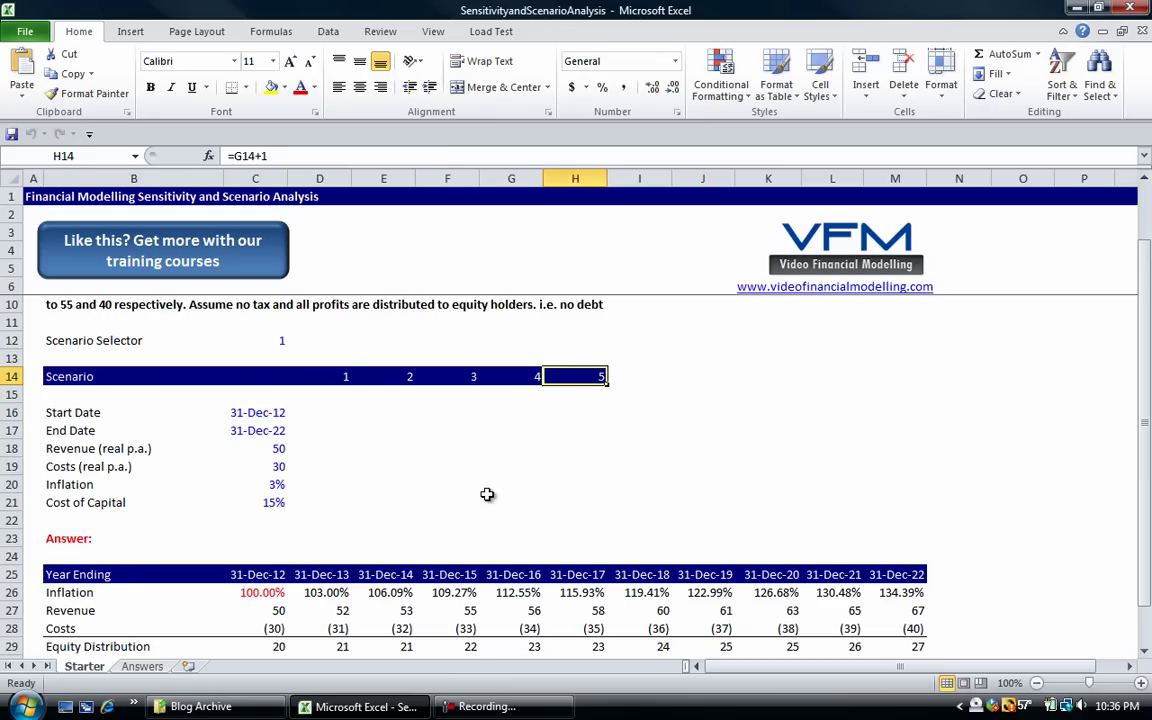
key(Left)
key(Left)
key(Left)
key(Left)
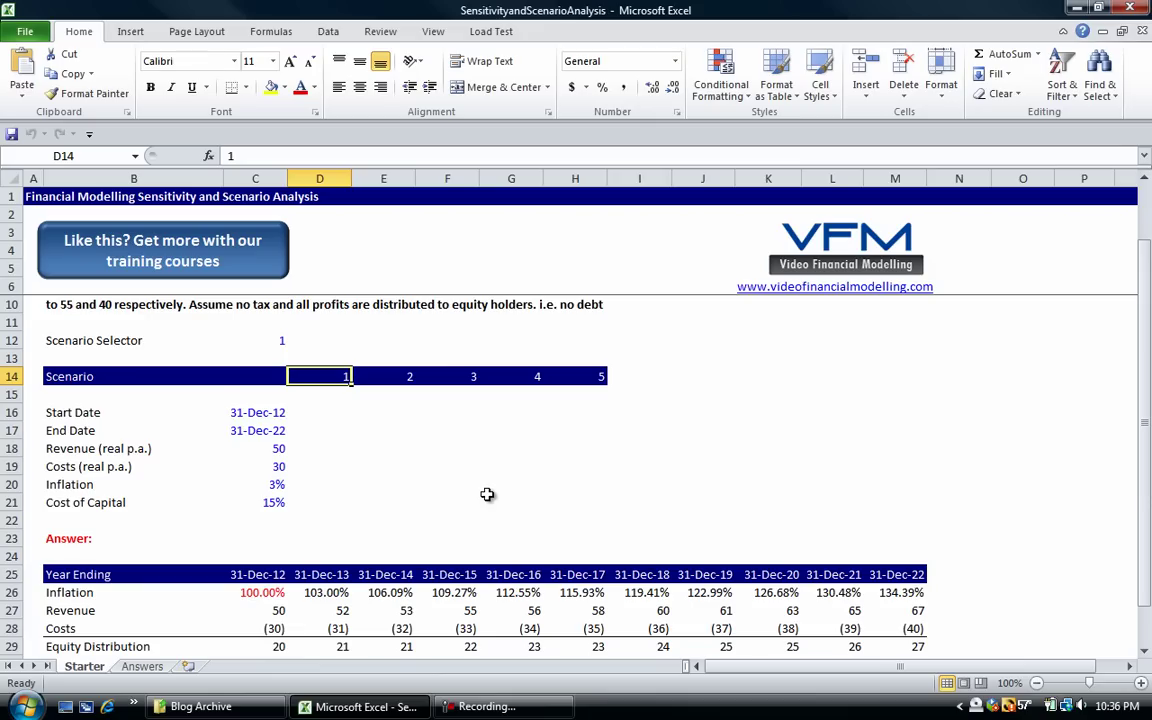
key(Down)
Step: Insert a blank row 15 and label it 'Description'
key(Left)
key(Left)
key(shift+space)
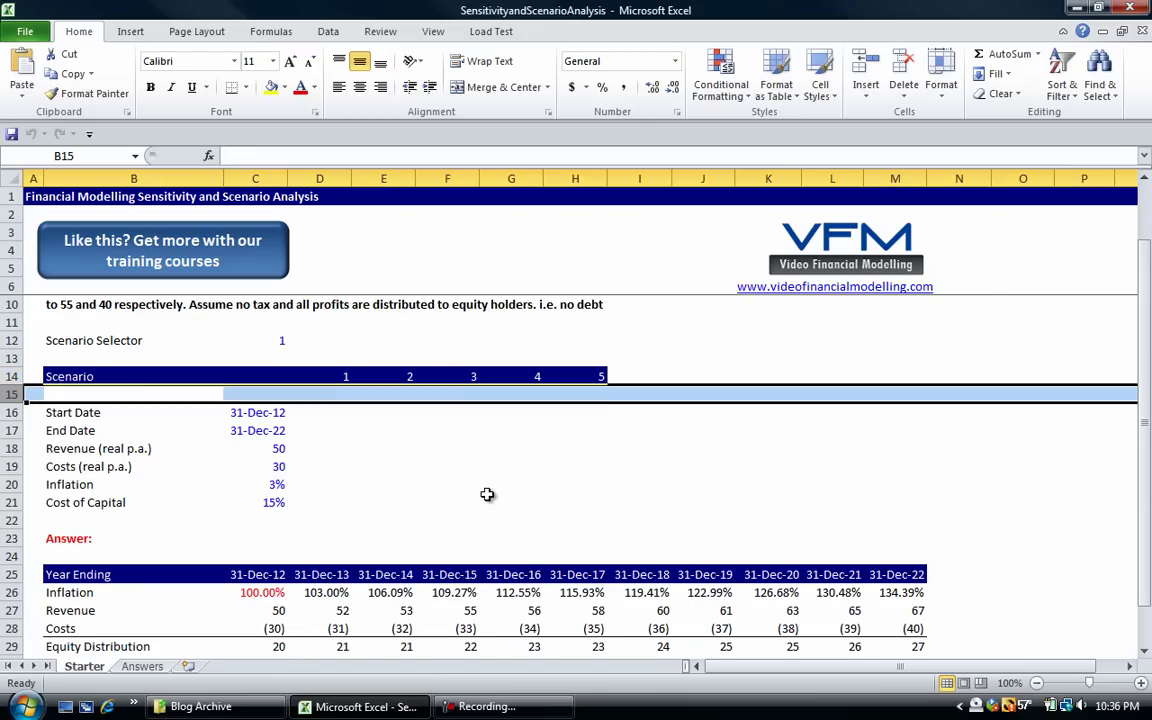
key(ctrl+shift+plus)
key(ctrl+z)
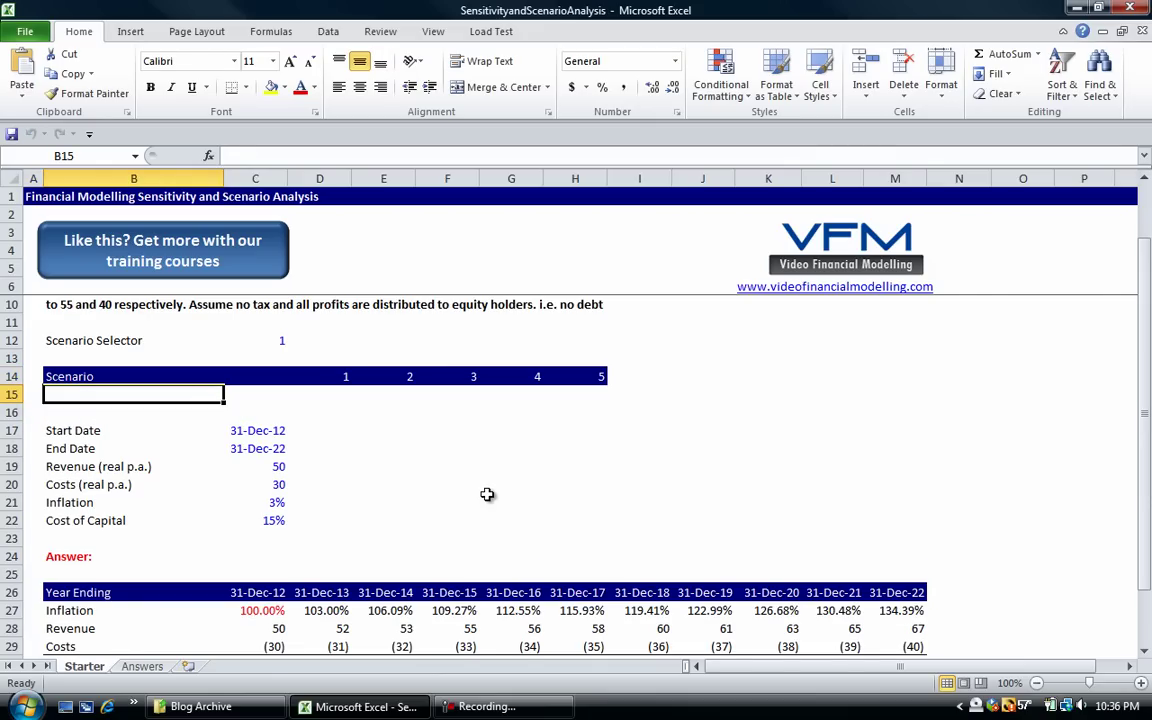
text(Descrip)
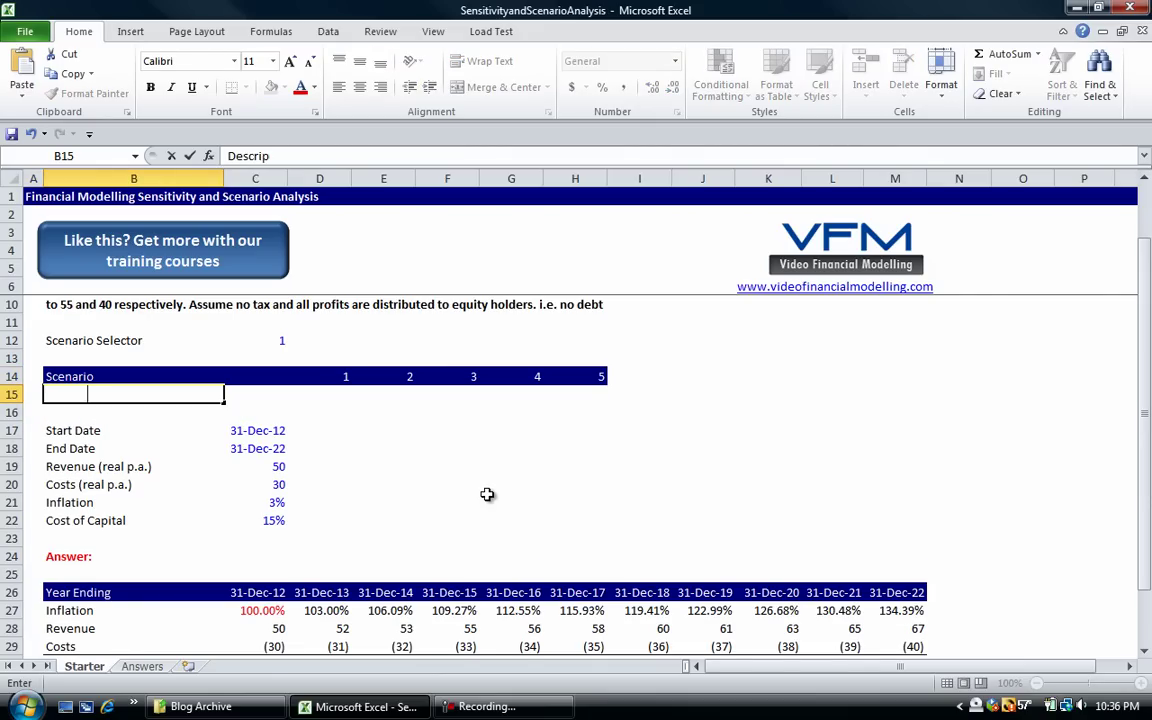
text(tion)
key(ctrl+Return)
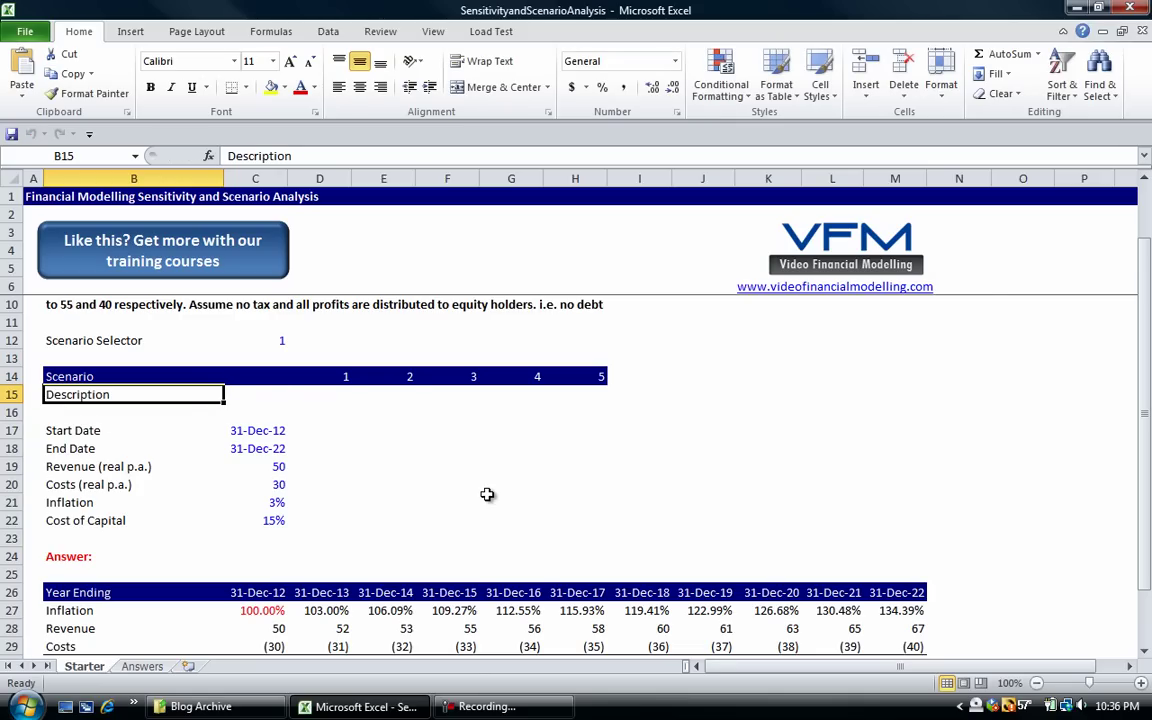
Step: Describe scenario 1 as 'Base Case' in D15
key(Right)
key(Right)
key(shift+Right)
key(shift+Right)
key(shift+Right)
key(shift+Right)
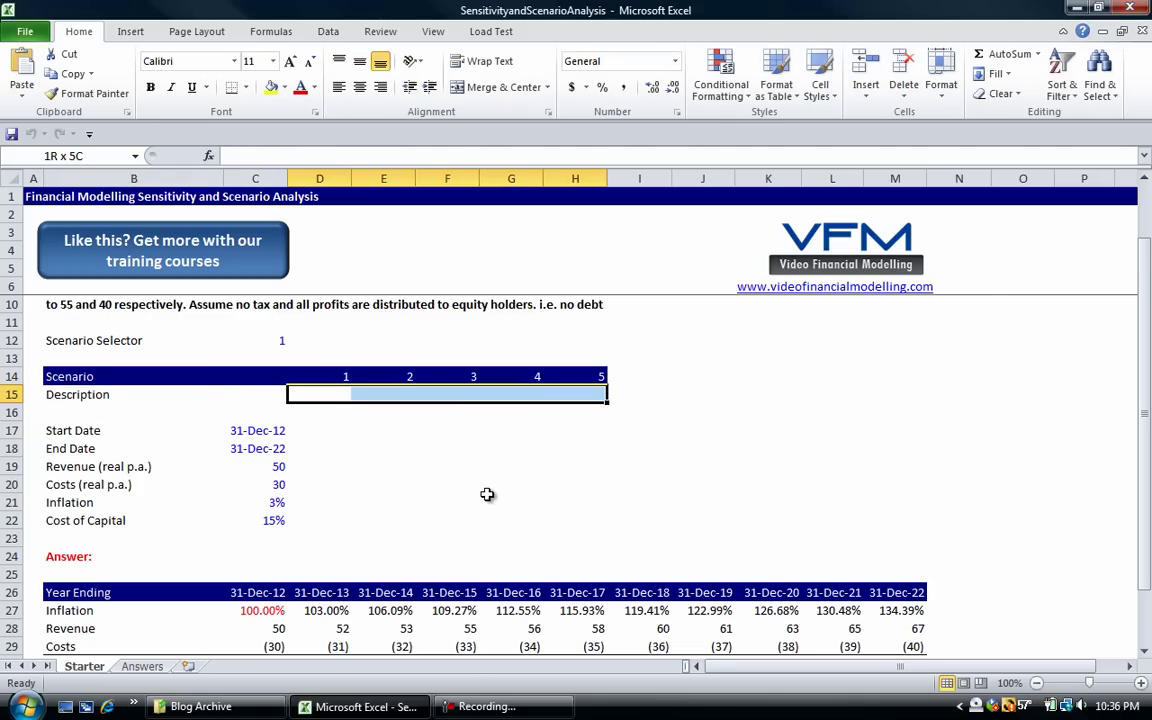
key(Left)
key(Right)
key(Right)
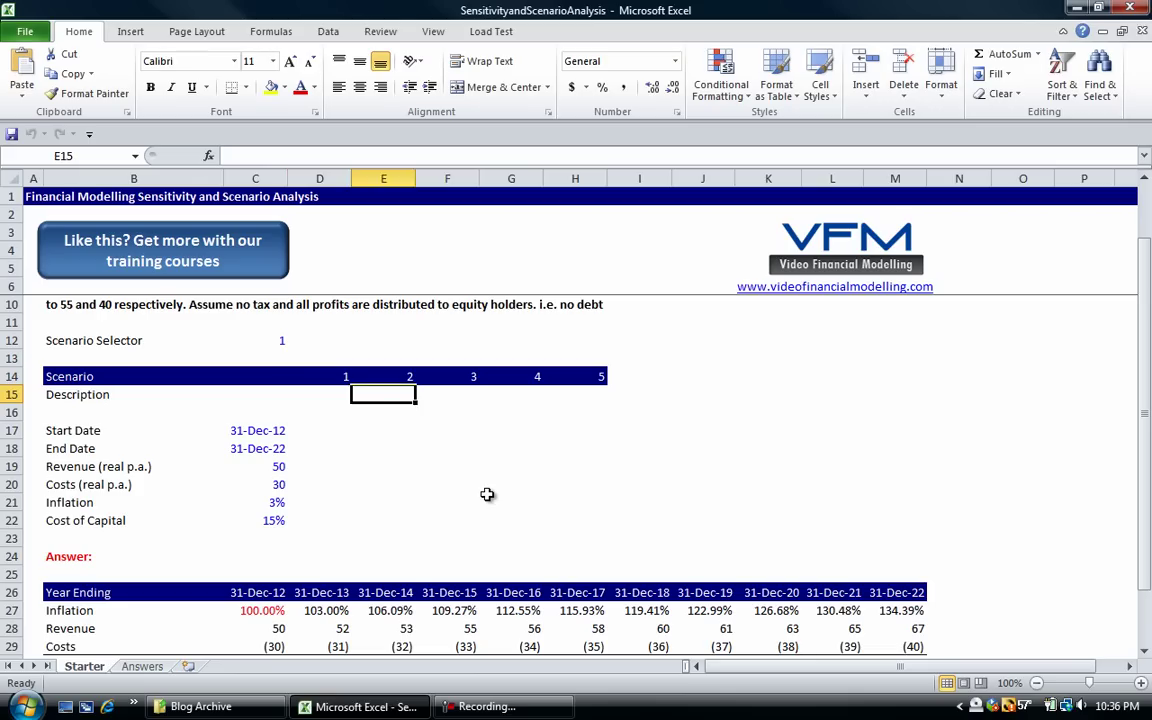
key(Left)
text(Base )
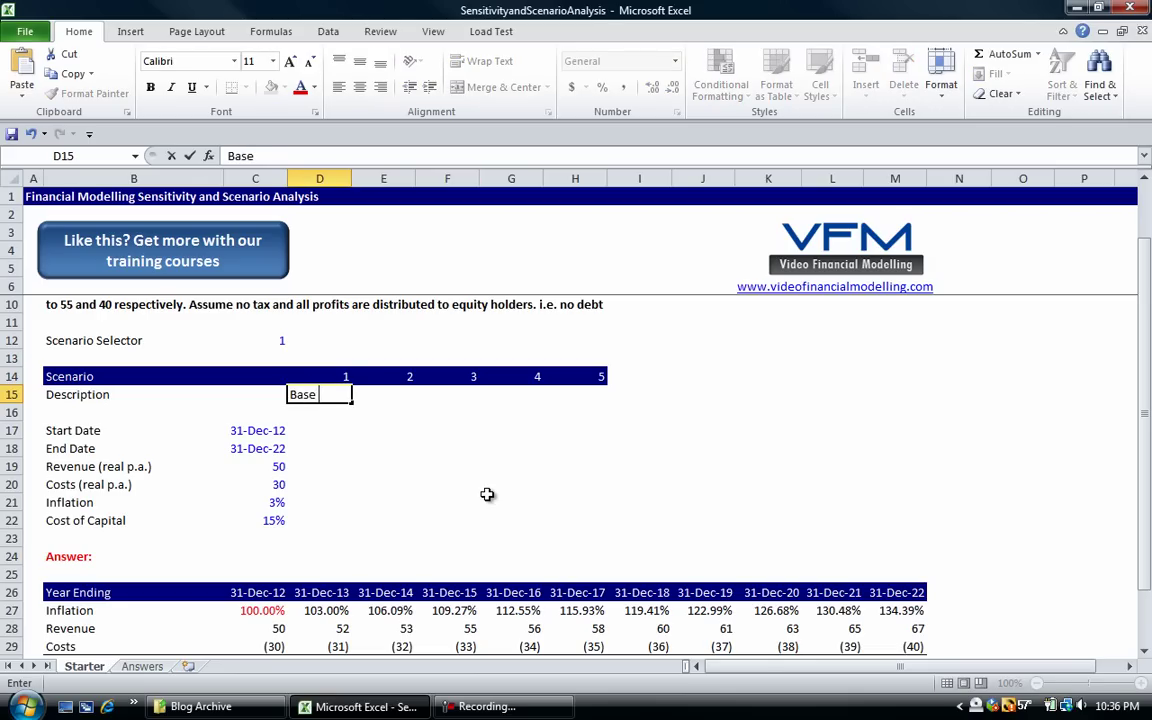
text(Case)
key(Return)
Step: Enter 'Rev=55,Costs=40' as scenario 2's description in E15
key(Up)
key(Up)
key(Up)
key(Up)
key(Up)
key(Up)
key(Up)
key(Up)
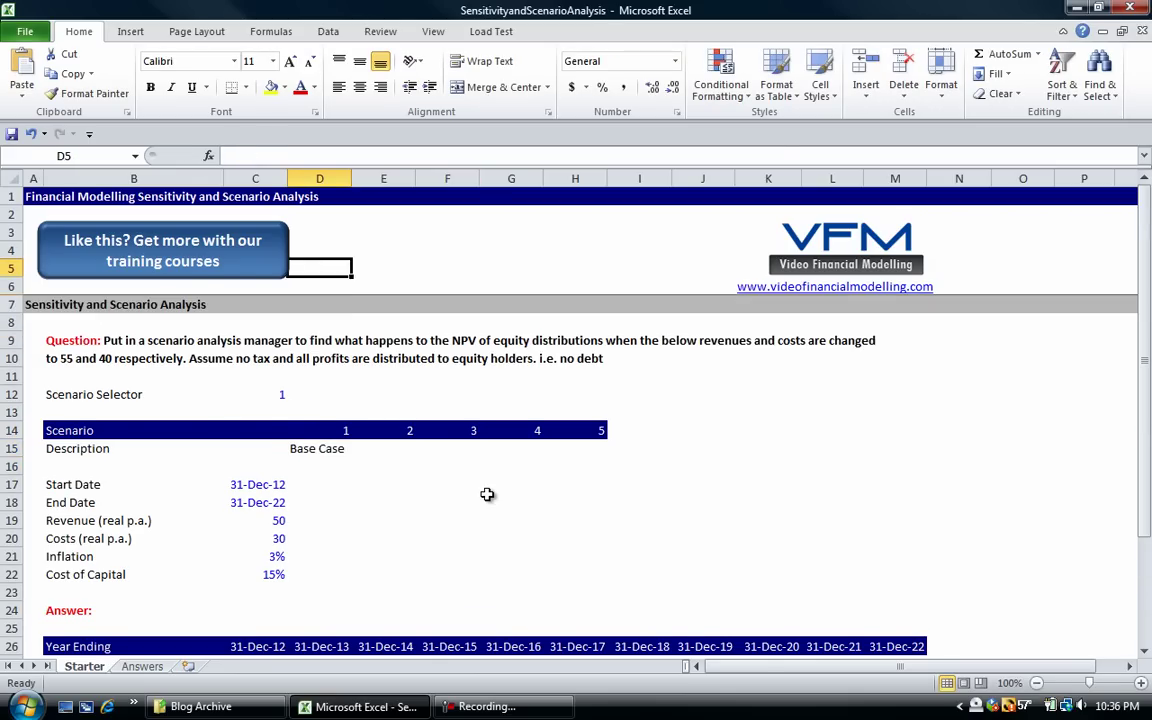
key(Down)
key(Down)
key(Left)
key(Left)
key(Left)
key(Right)
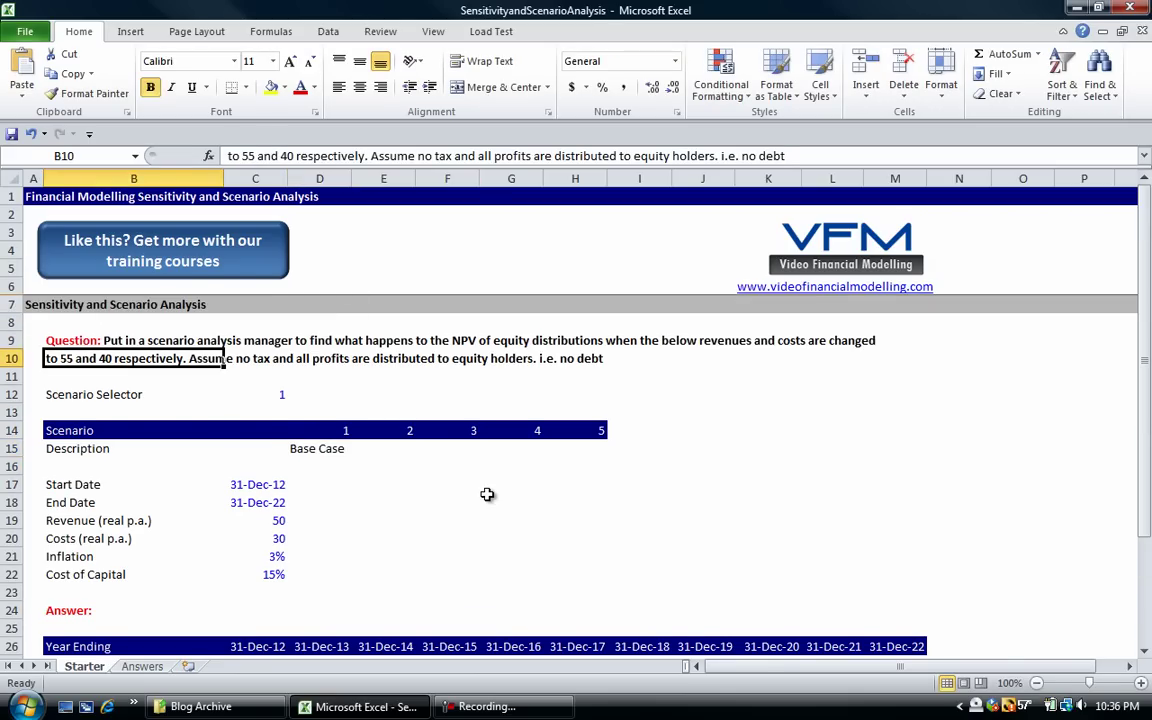
key(Down)
key(Down)
key(Down)
key(Down)
key(Down)
key(Down)
key(Down)
key(Down)
key(Down)
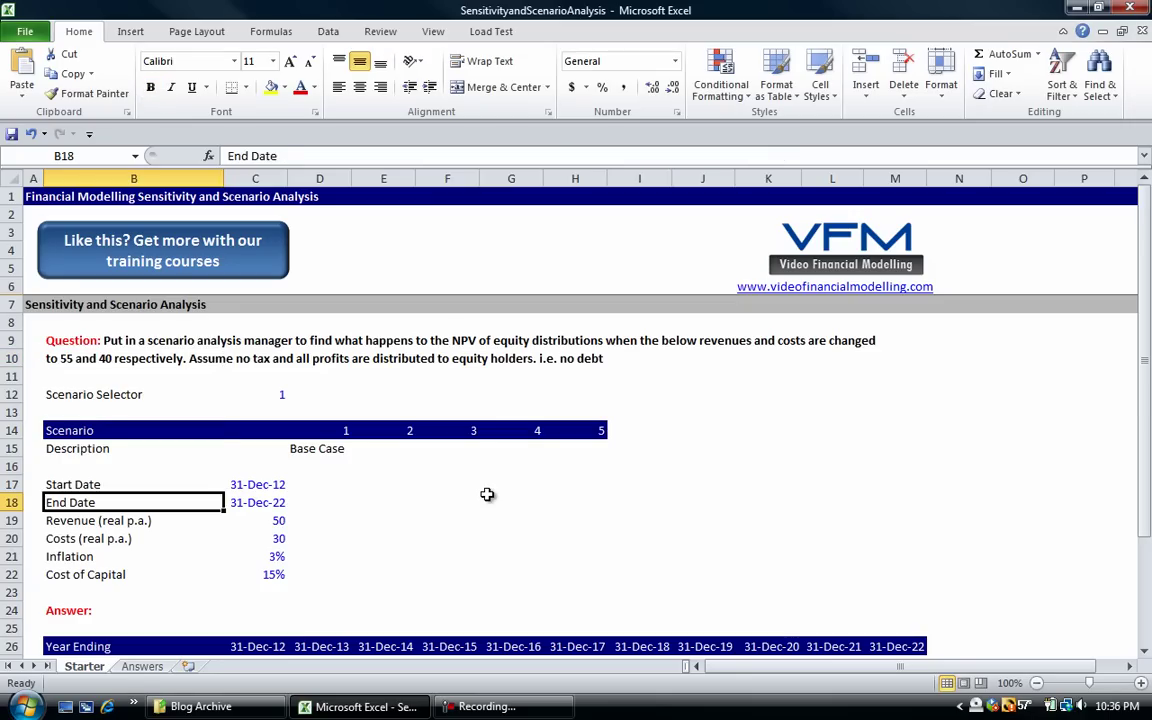
key(Right)
key(Right)
key(Up)
key(Up)
key(Up)
key(Right)
key(Up)
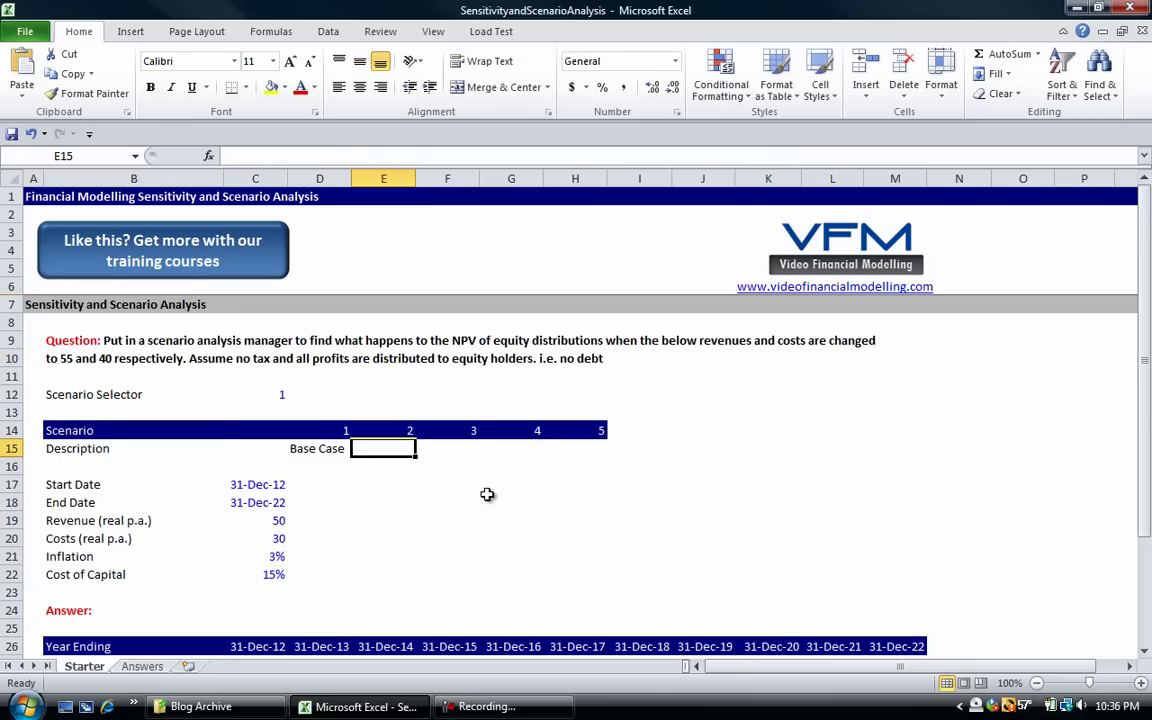
key(Left)
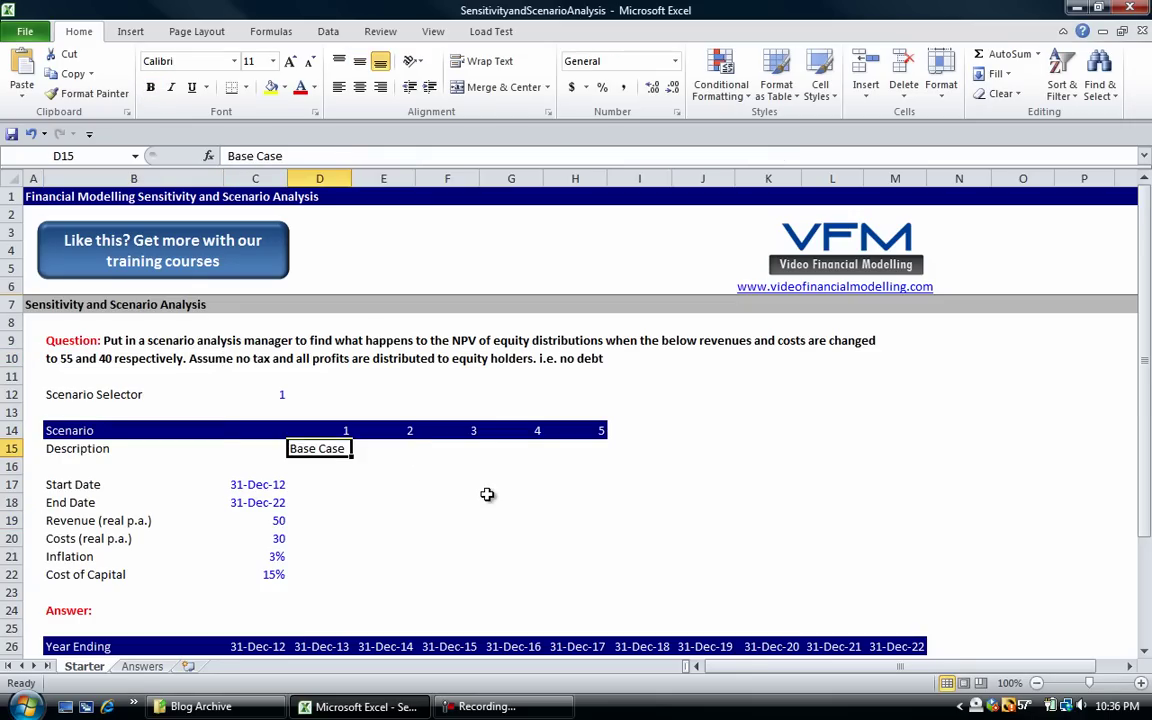
key(Down)
key(Down)
key(Down)
key(Down)
key(Up)
key(Up)
key(Up)
key(Up)
key(Right)
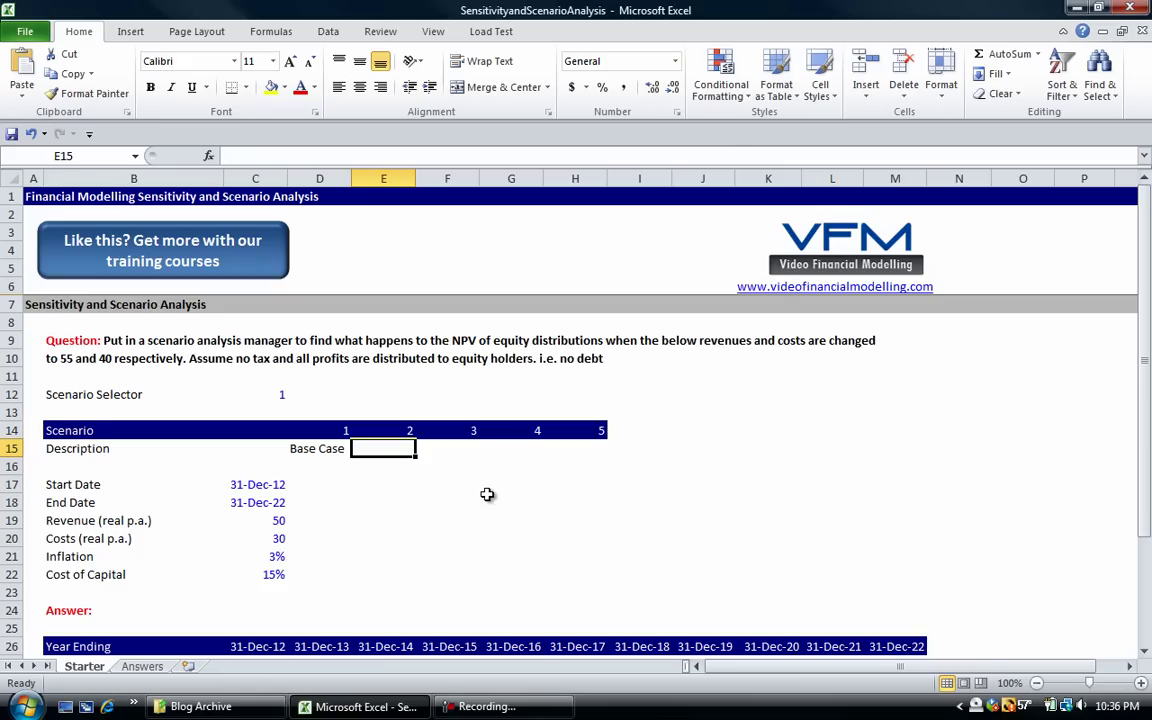
text(Rev=)
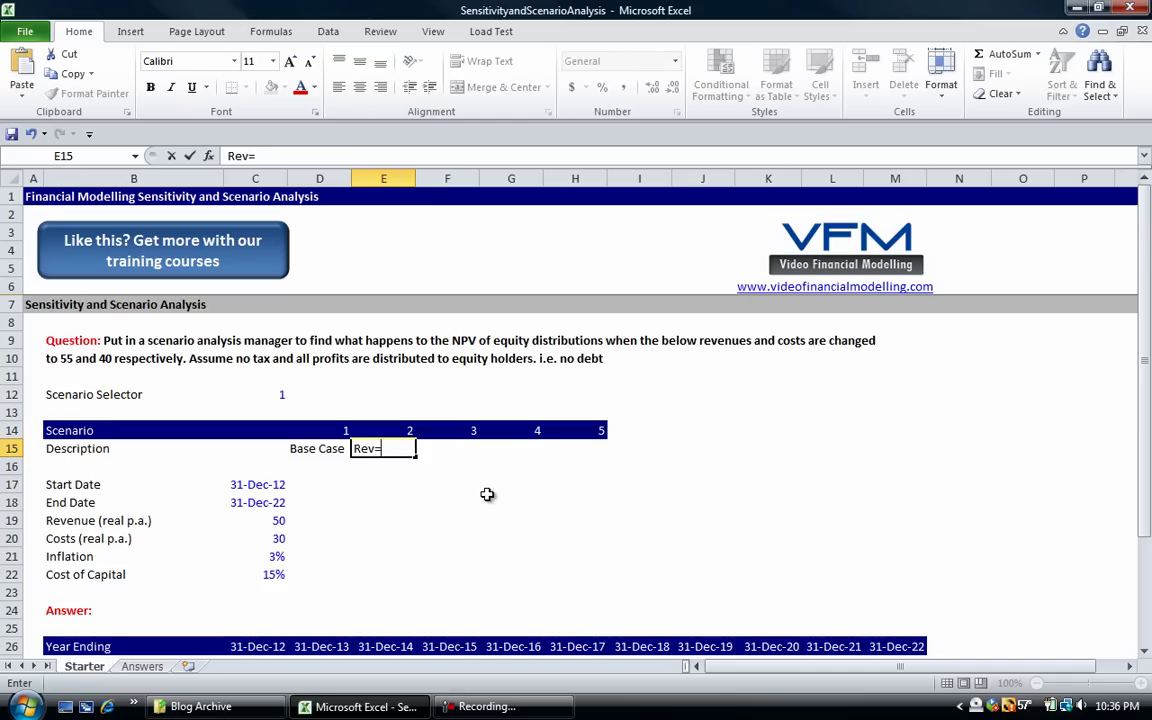
text(55,Costs=40)
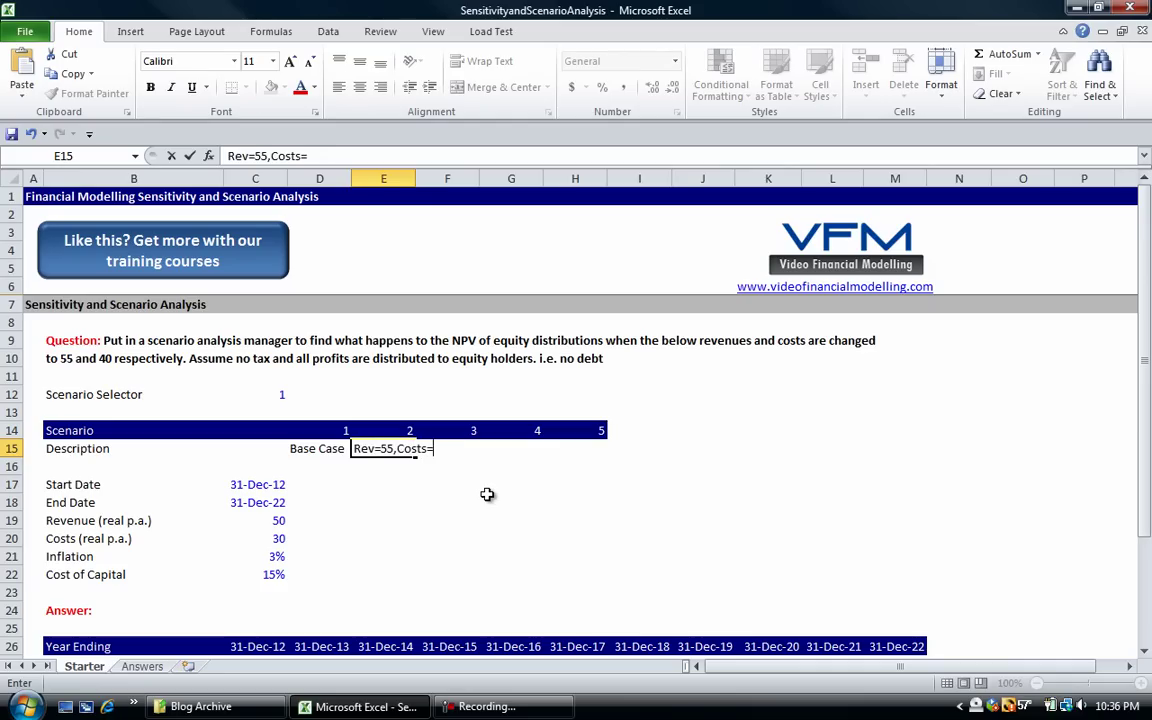
key(Return)
key(Down)
key(Down)
key(Down)
key(Down)
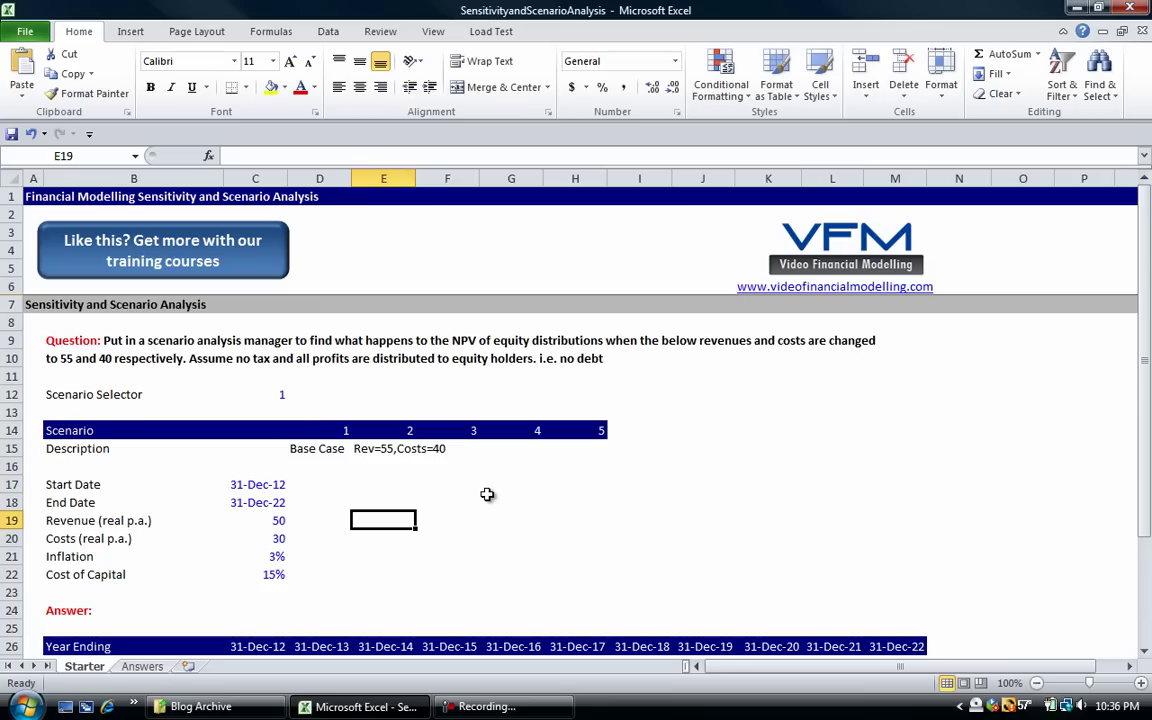
key(Left)
key(Down)
key(Down)
key(Down)
key(Down)
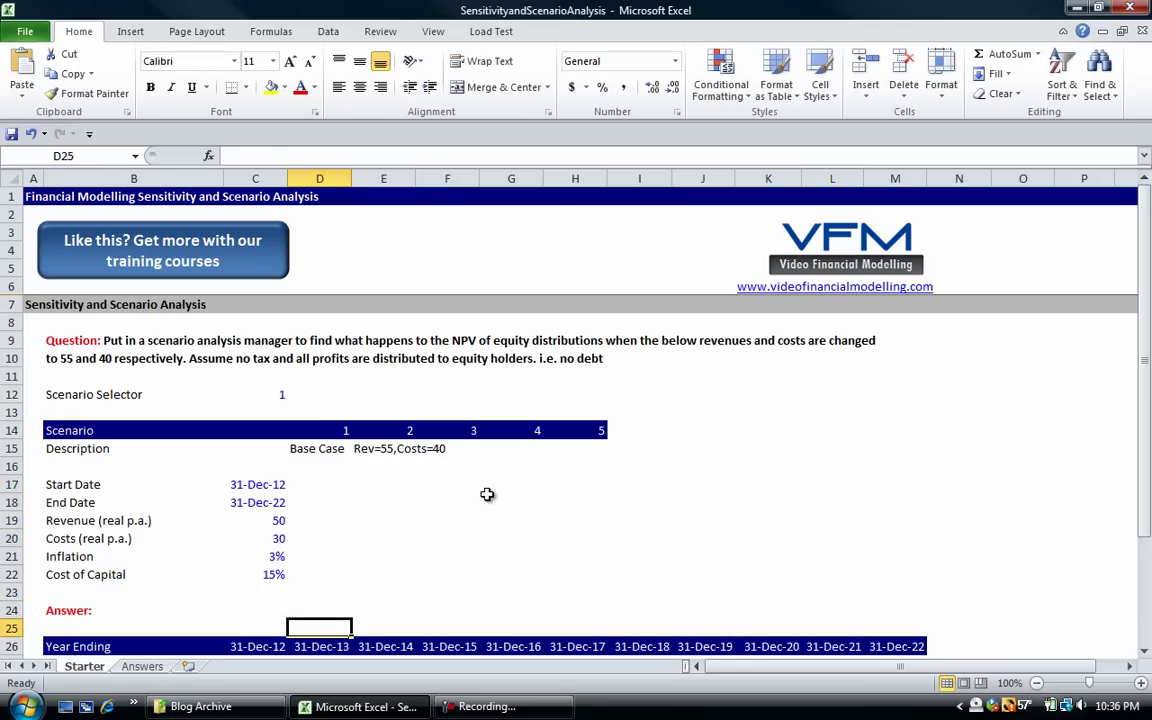
Step: Copy base-case revenue 50 and costs 30 from C19:C20 and paste them as values into D19:D20
key(Up)
key(Up)
key(Up)
key(Up)
key(Up)
key(Up)
key(Up)
key(Up)
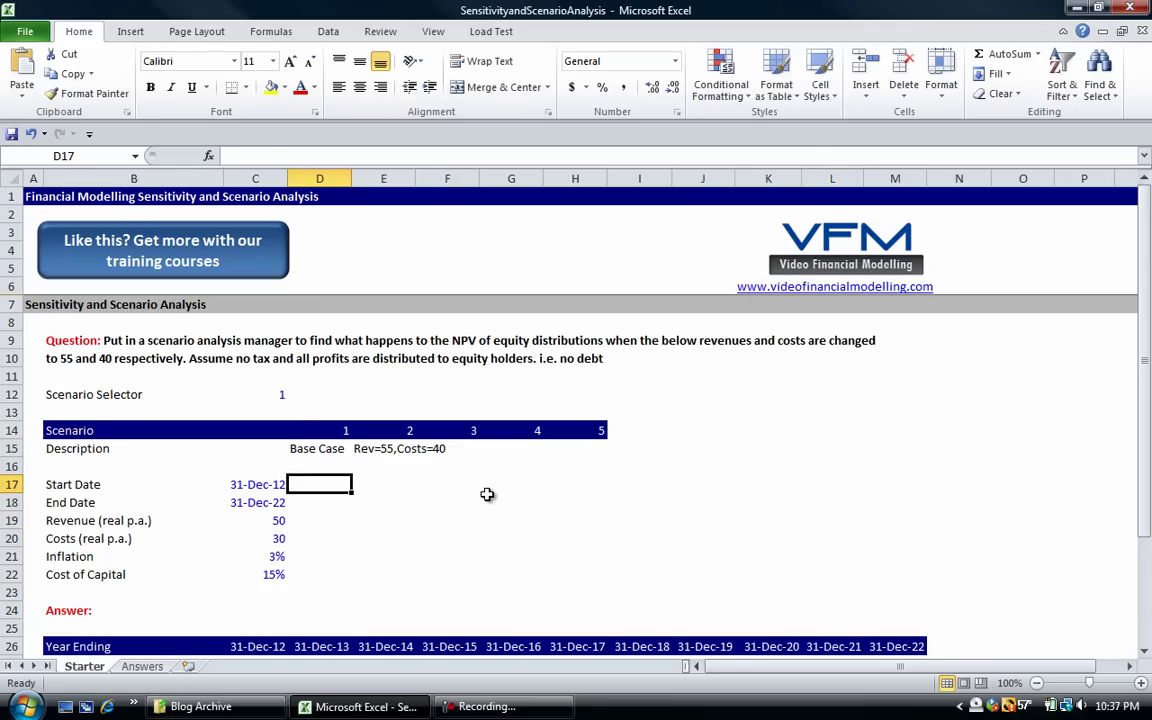
key(Left)
key(Left)
key(Down)
key(Down)
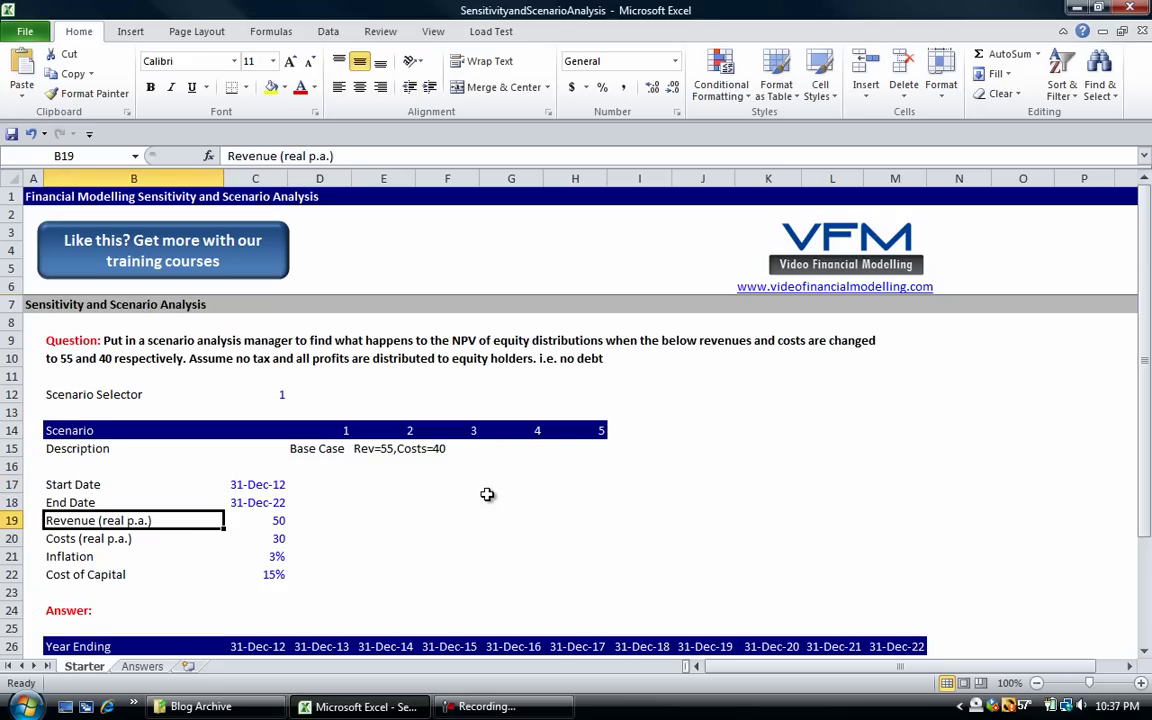
key(Right)
key(Right)
key(Left)
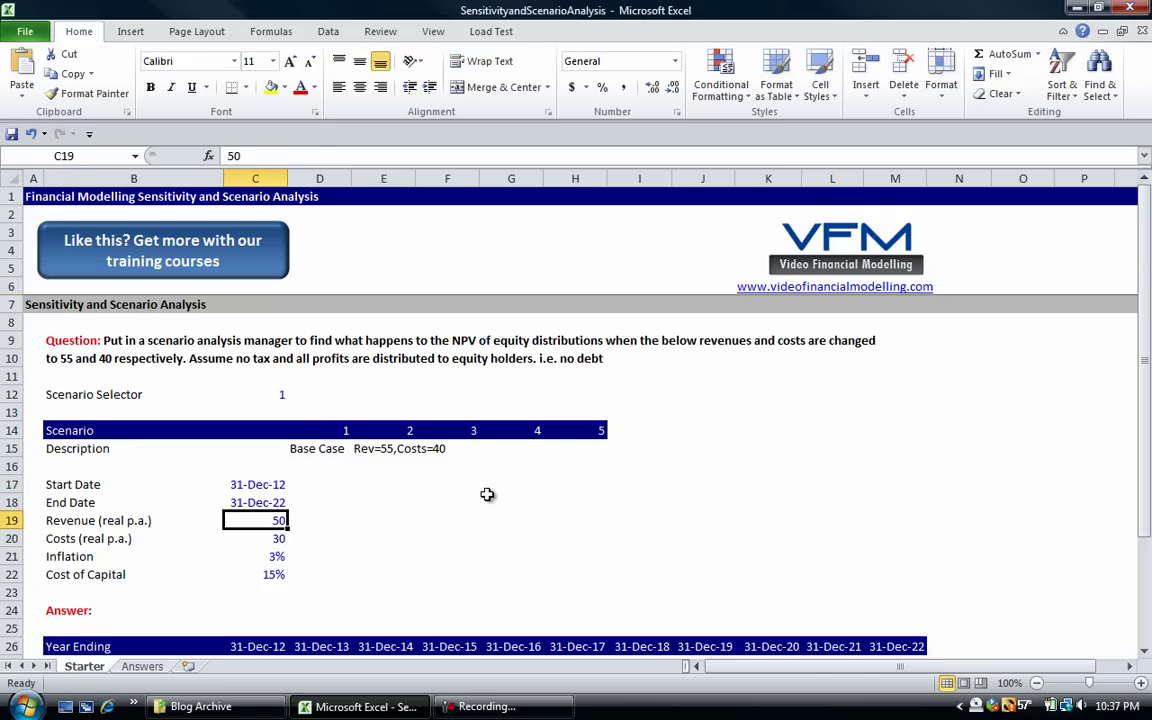
key(shift+Down)
key(ctrl+c)
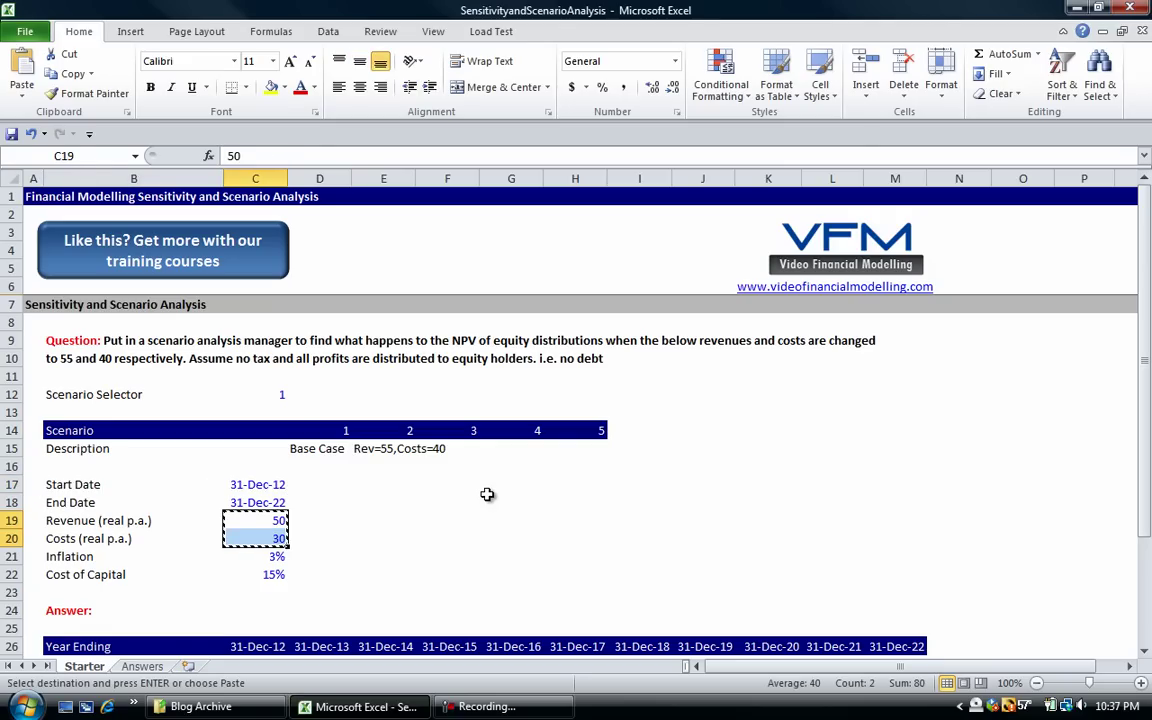
key(Right)
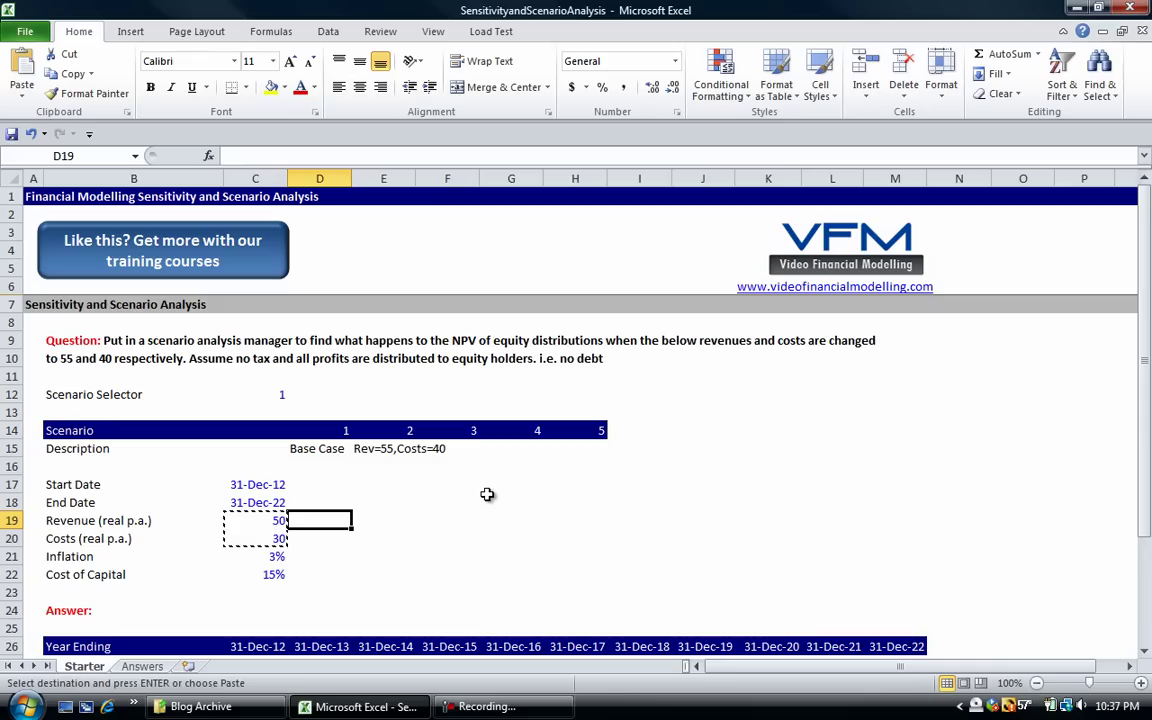
key(alt)
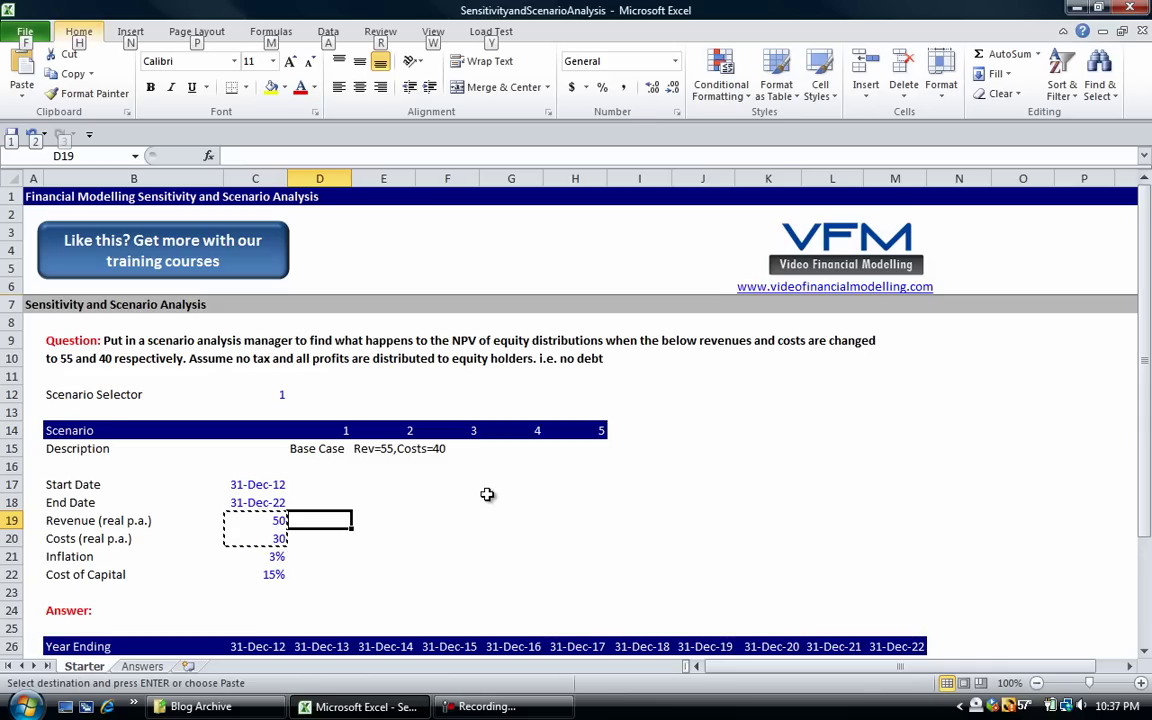
key(e)
key(s)
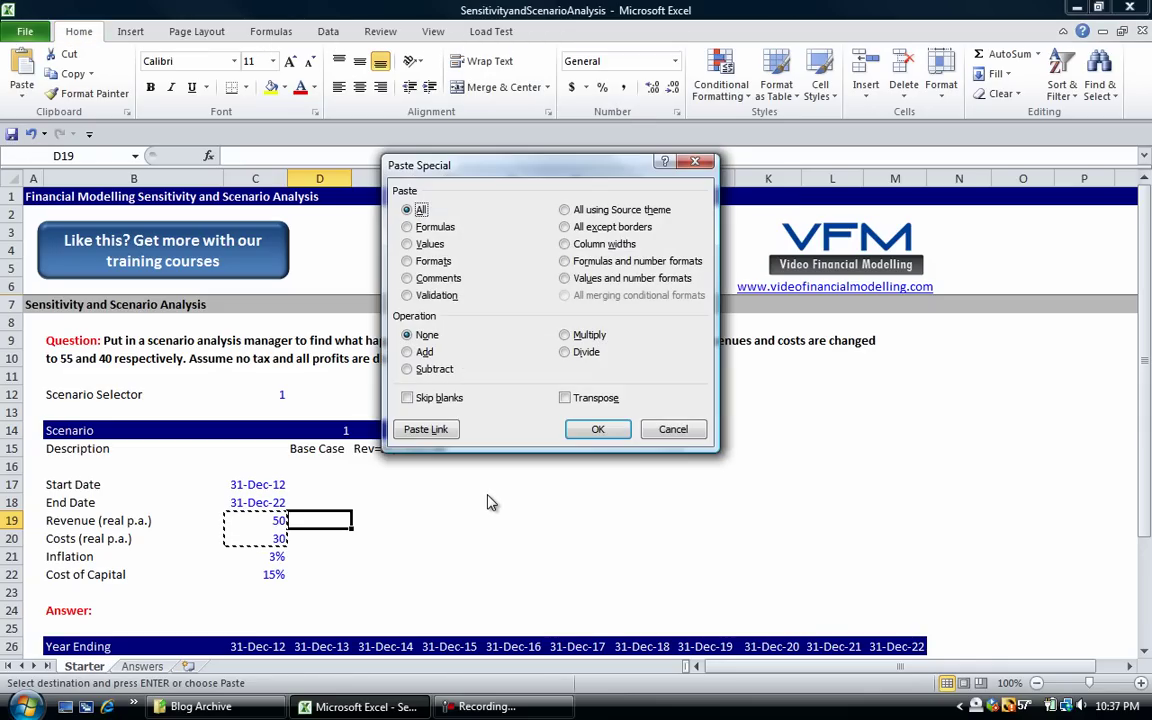
key(v)
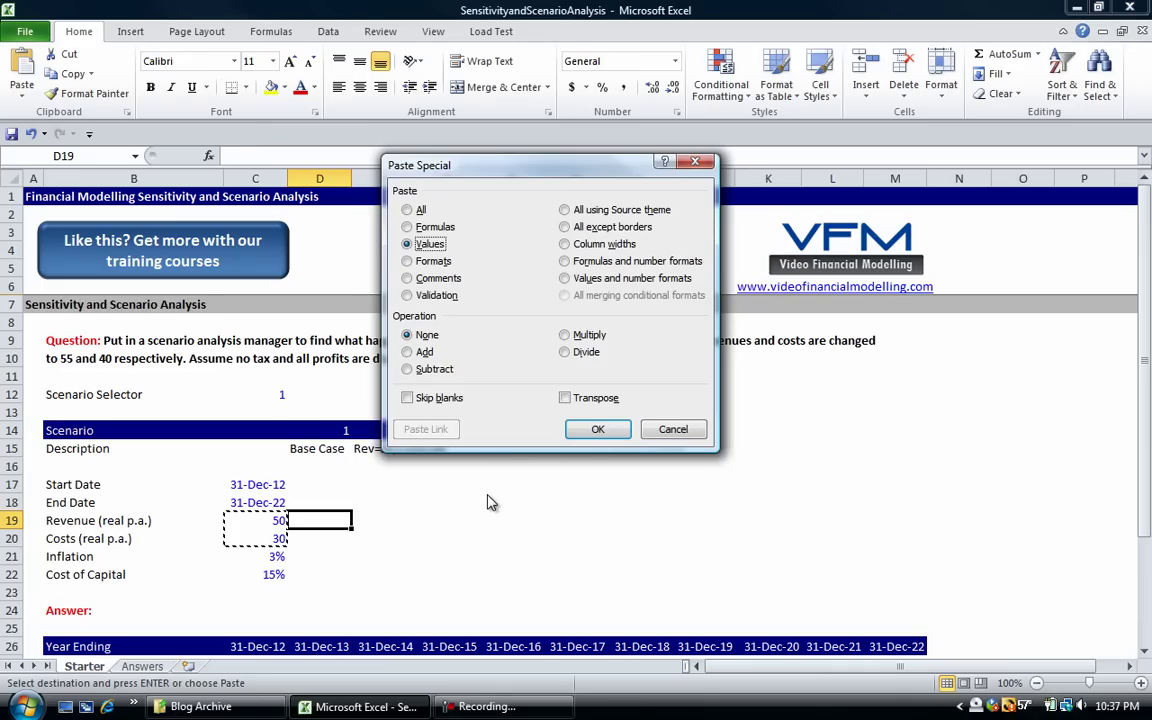
key(Return)
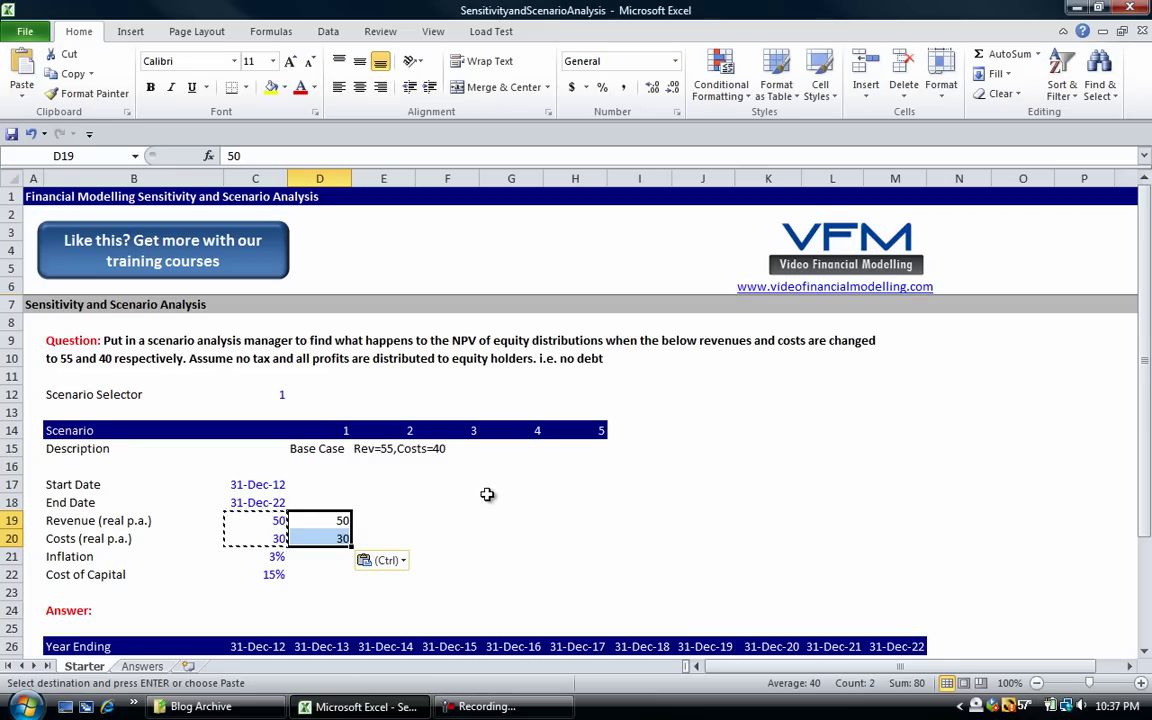
Step: Preview a values-only paste into scenario 2, cancel it, and review the pasted scenario 1 values
key(Right)
key(Right)
key(Left)
key(Left)
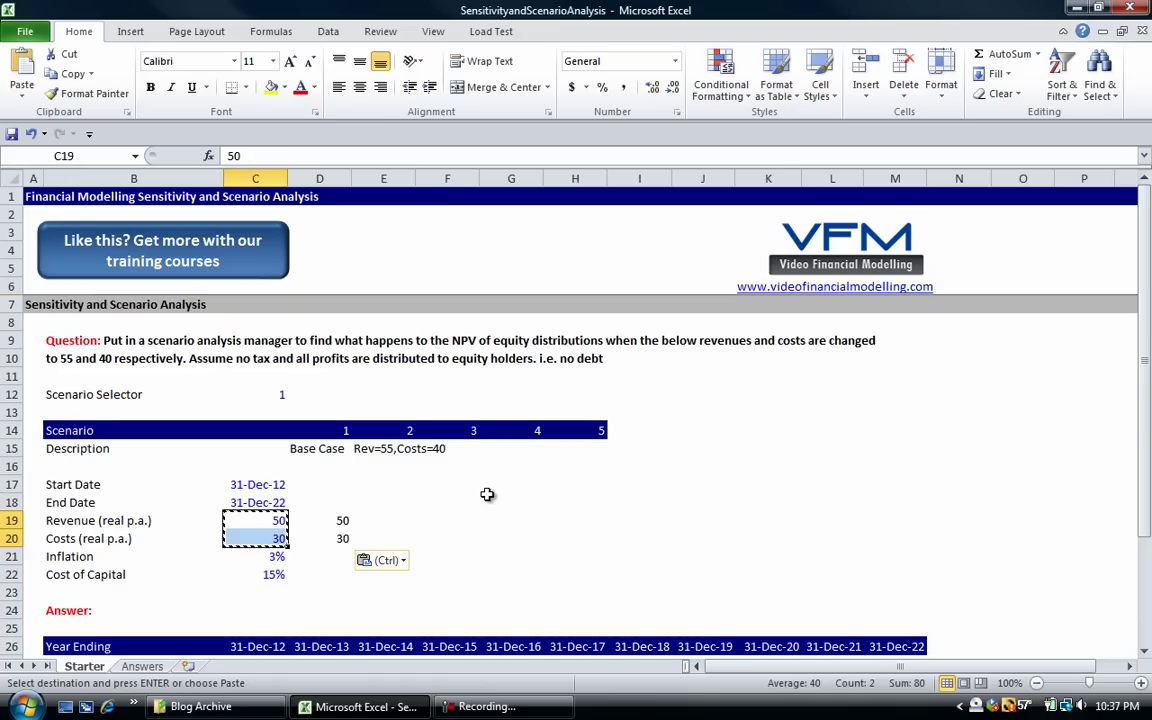
key(Right)
key(alt)
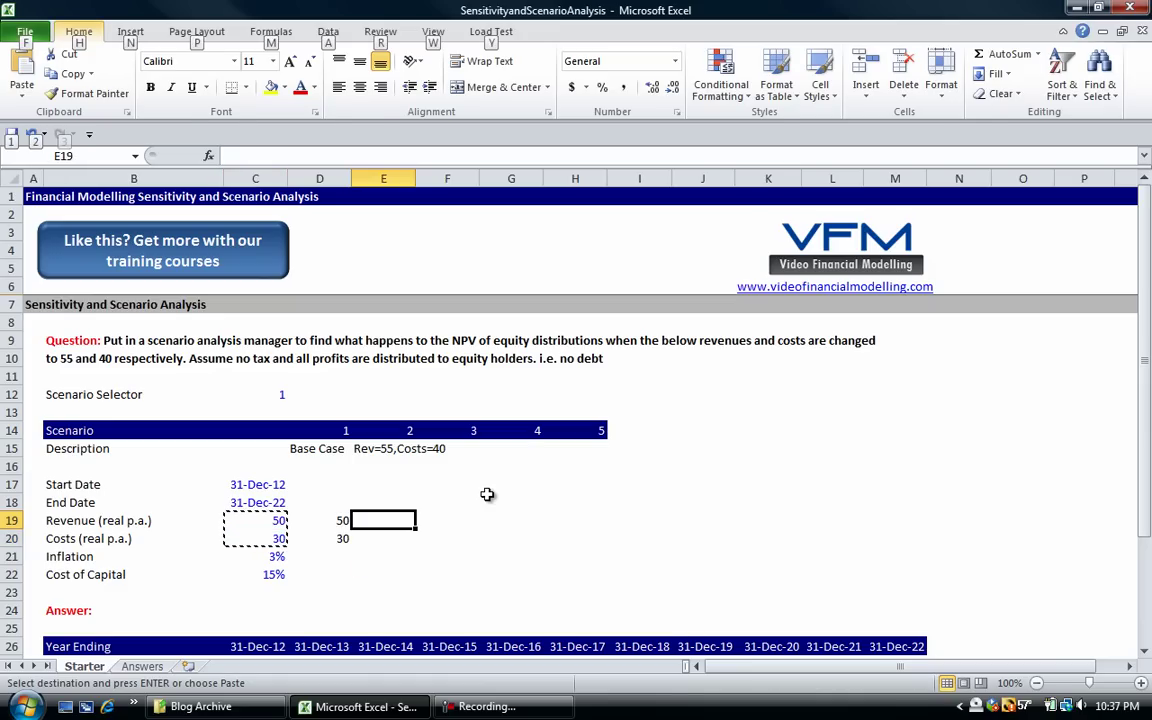
key(h)
key(v)
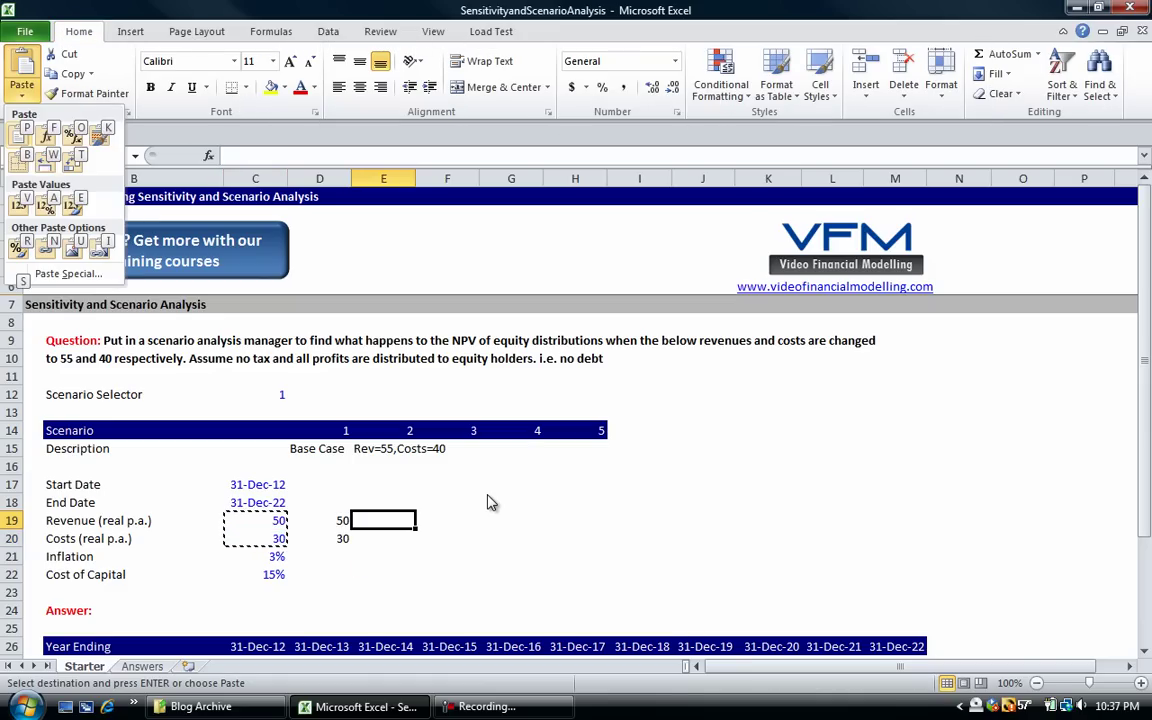
key(Down)
key(Down)
key(Down)
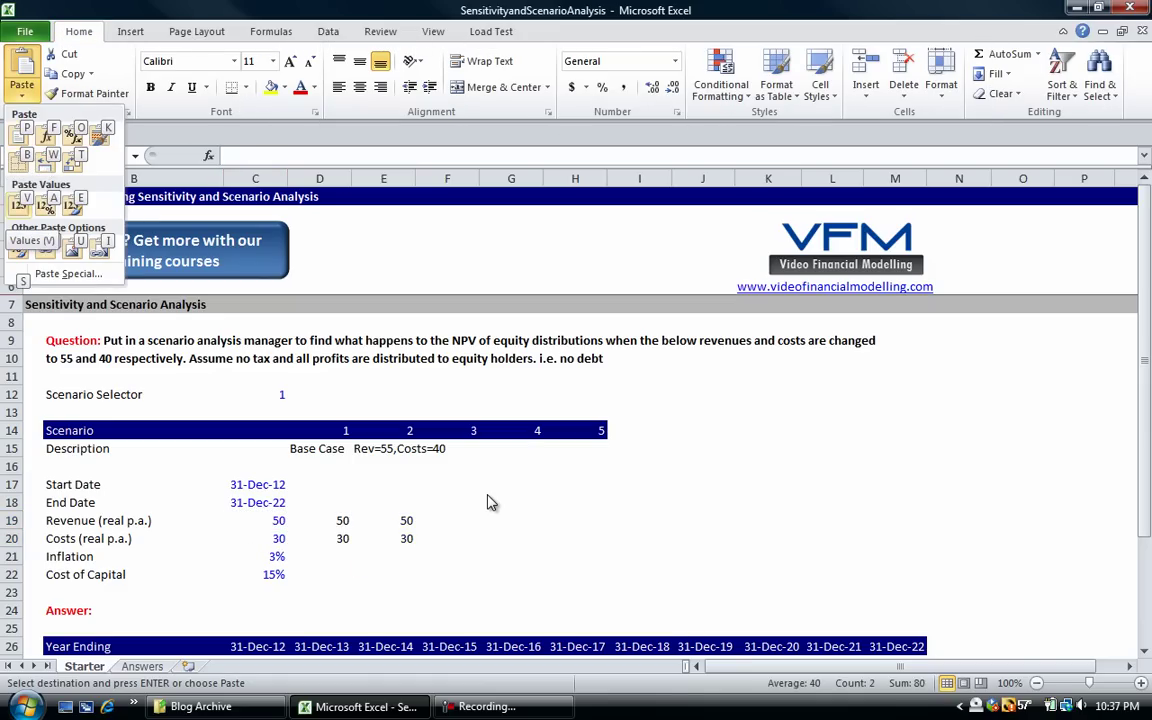
key(Up)
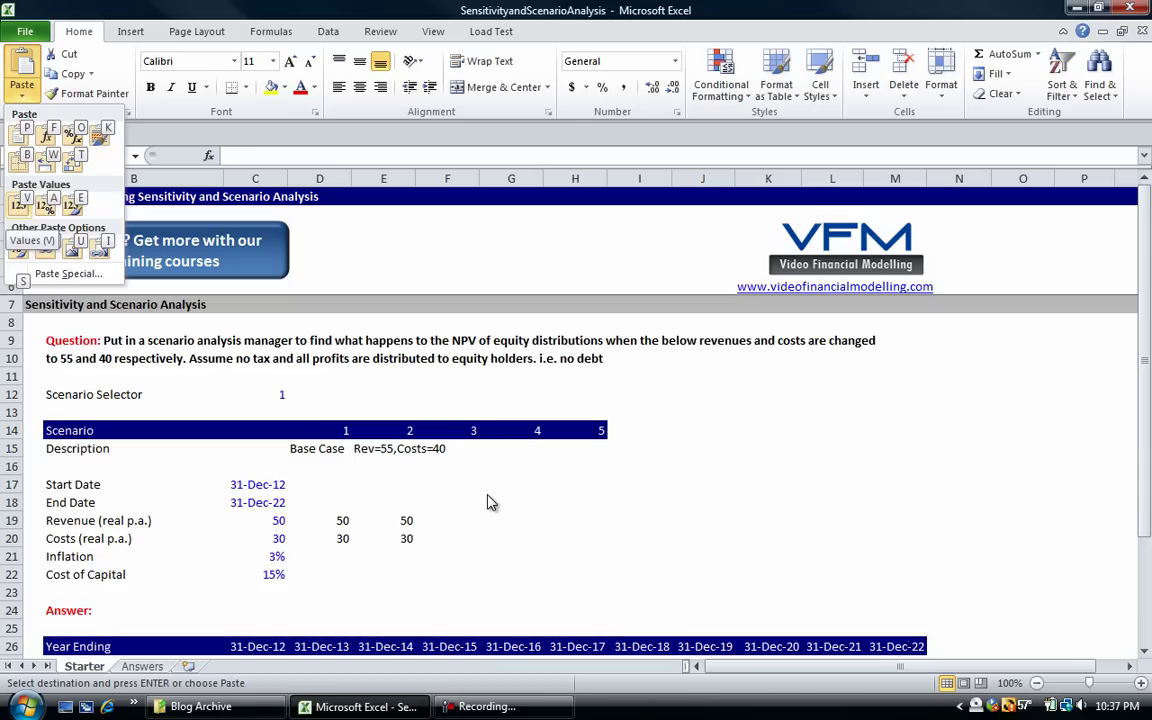
key(Escape)
key(Escape)
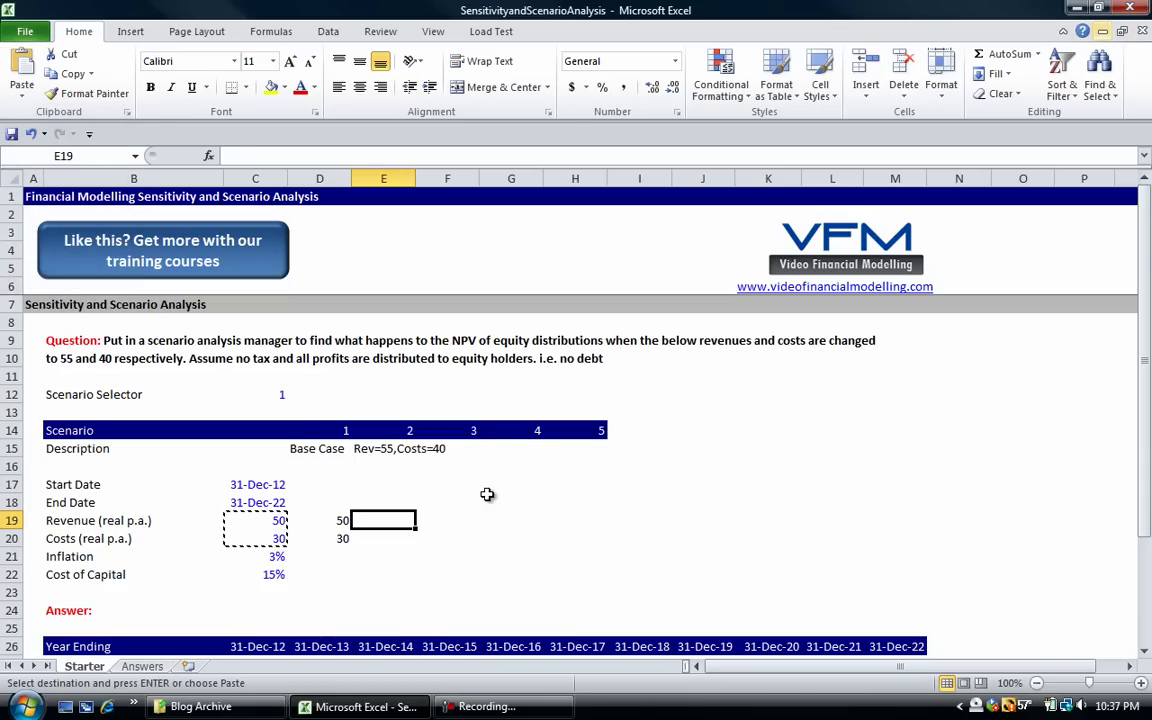
key(Escape)
key(Left)
key(shift+Down)
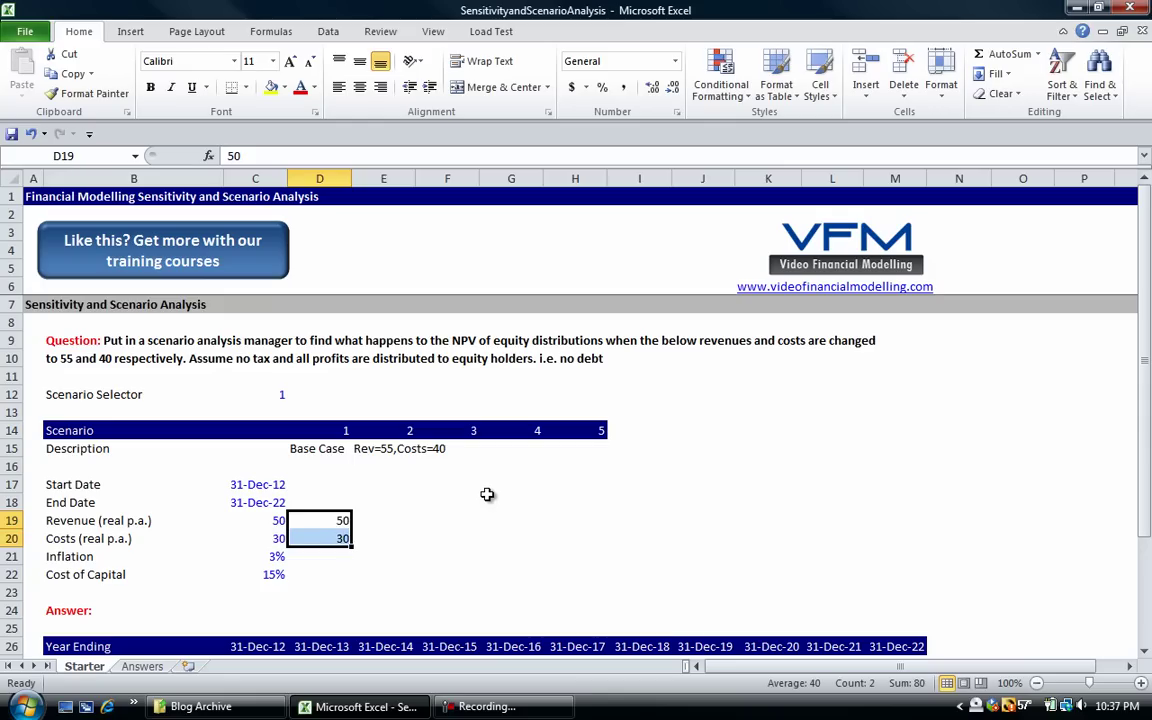
key(Left)
key(Left)
key(Right)
key(Right)
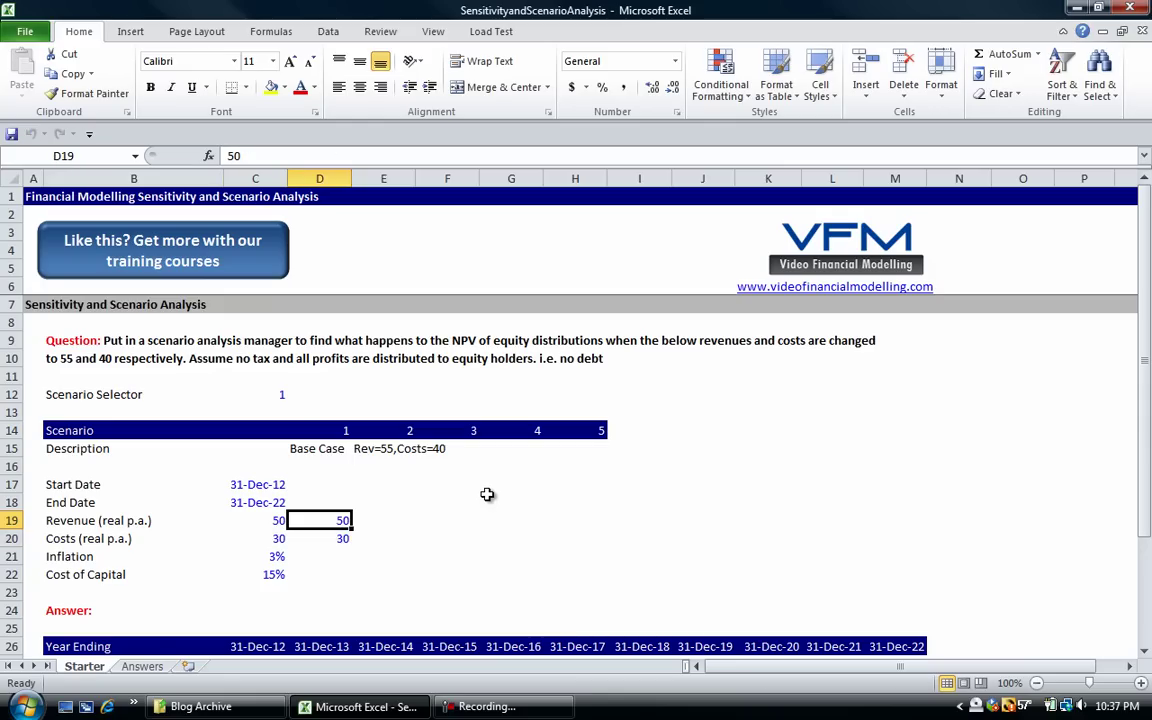
key(Left)
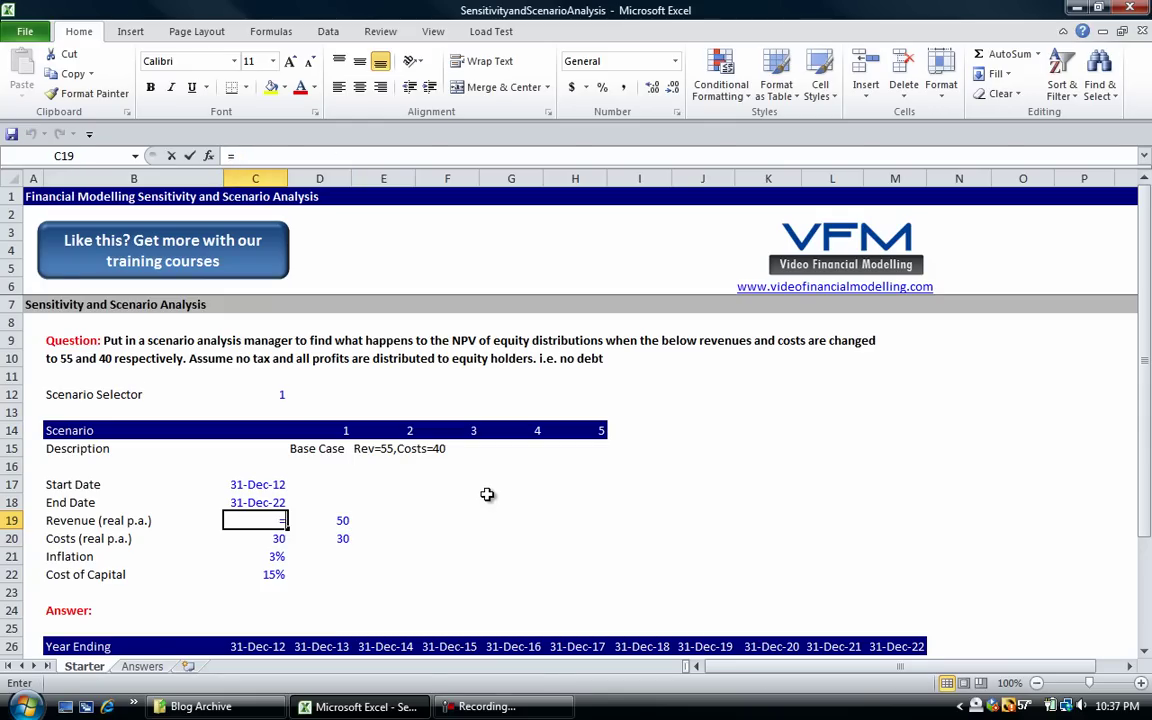
Step: Enter =OFFSET(C19,,$C$12) in the revenue cell C19
text(=offset()
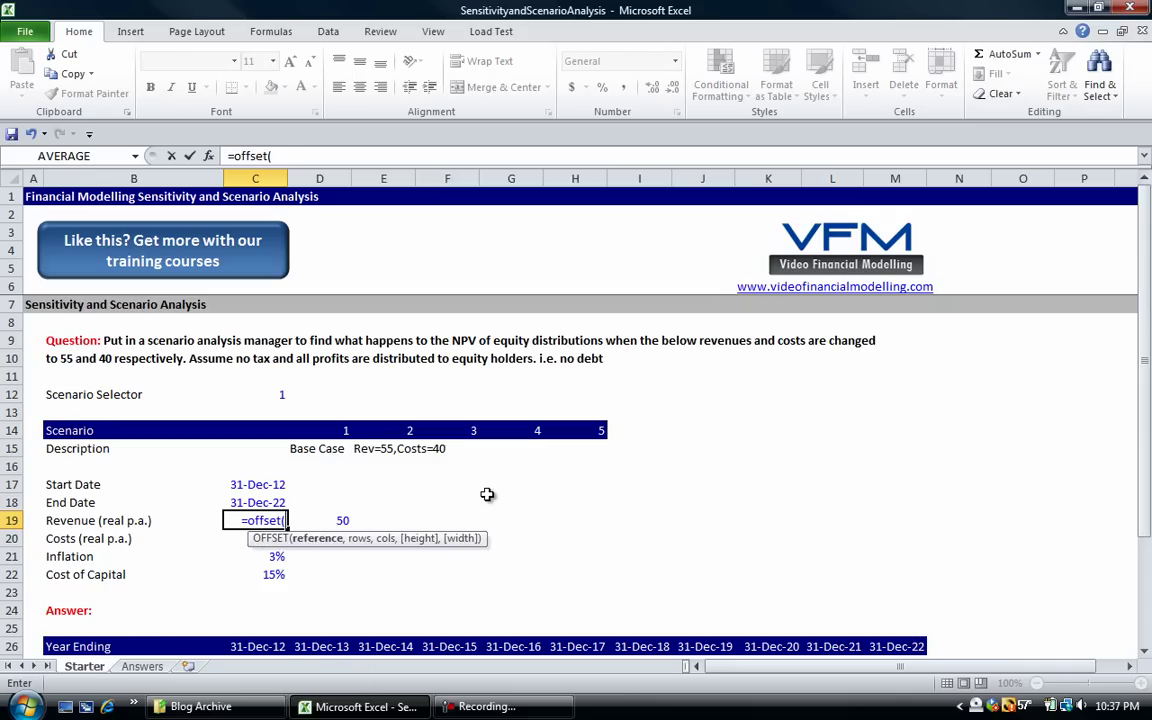
key(Left)
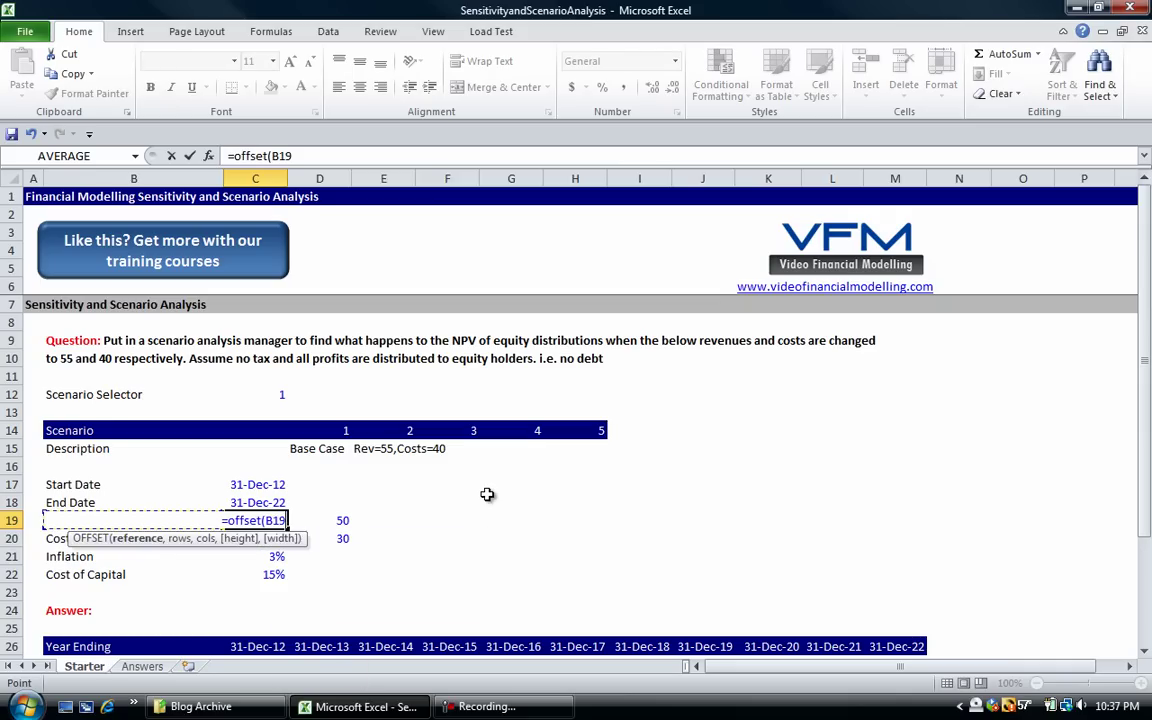
key(Right)
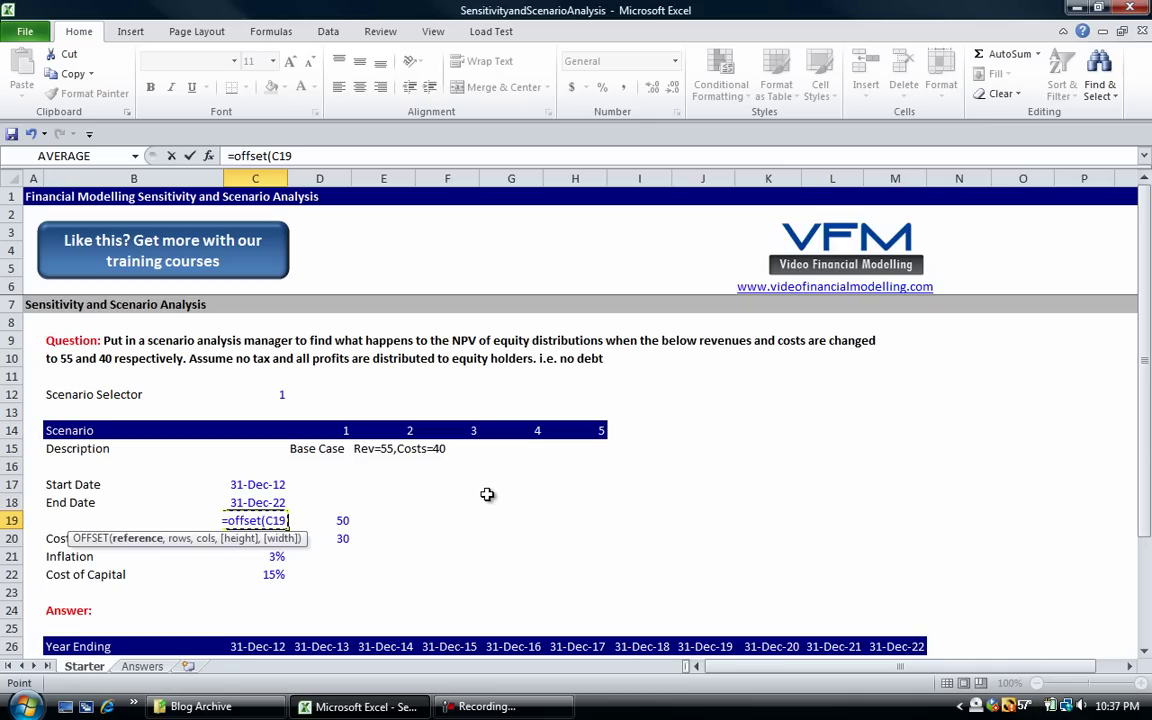
text(,)
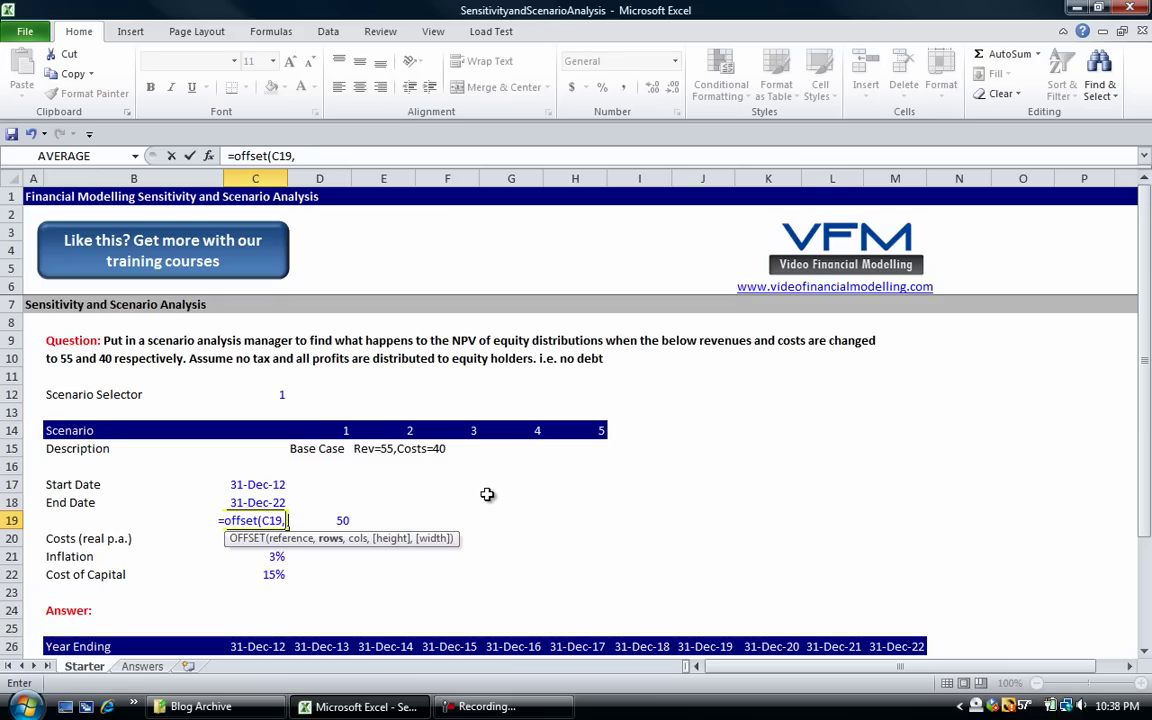
text(,)
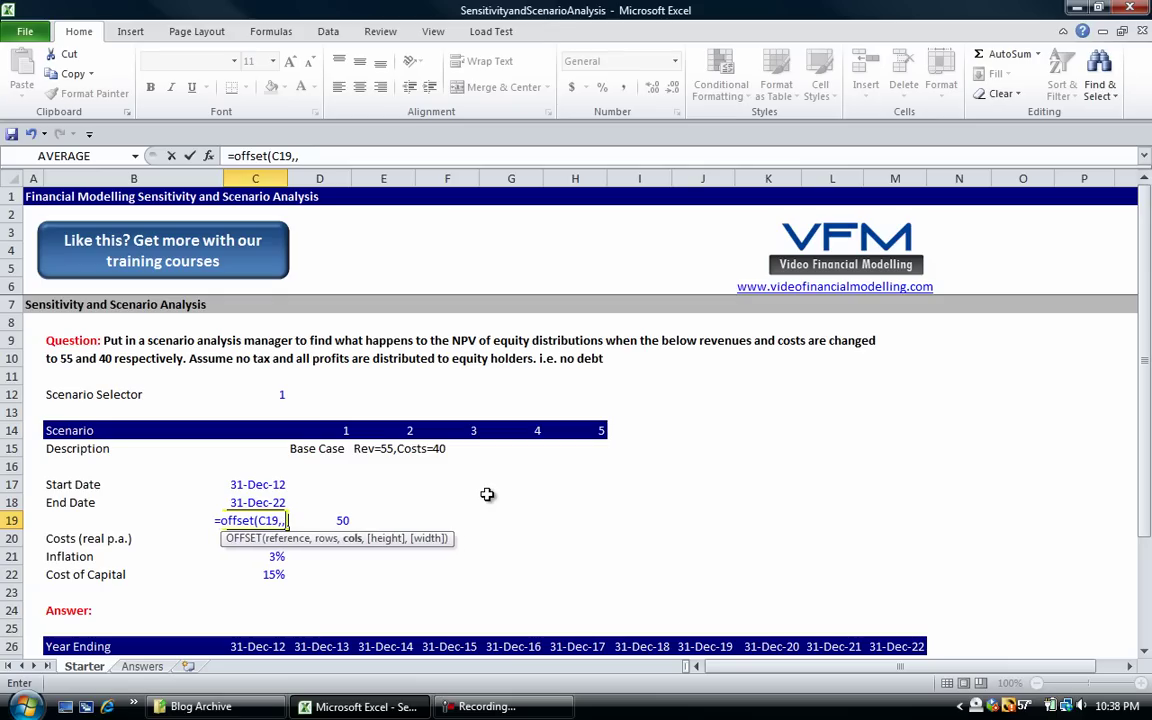
key(Up)
key(Up)
key(Up)
key(Up)
key(Up)
key(Up)
key(Up)
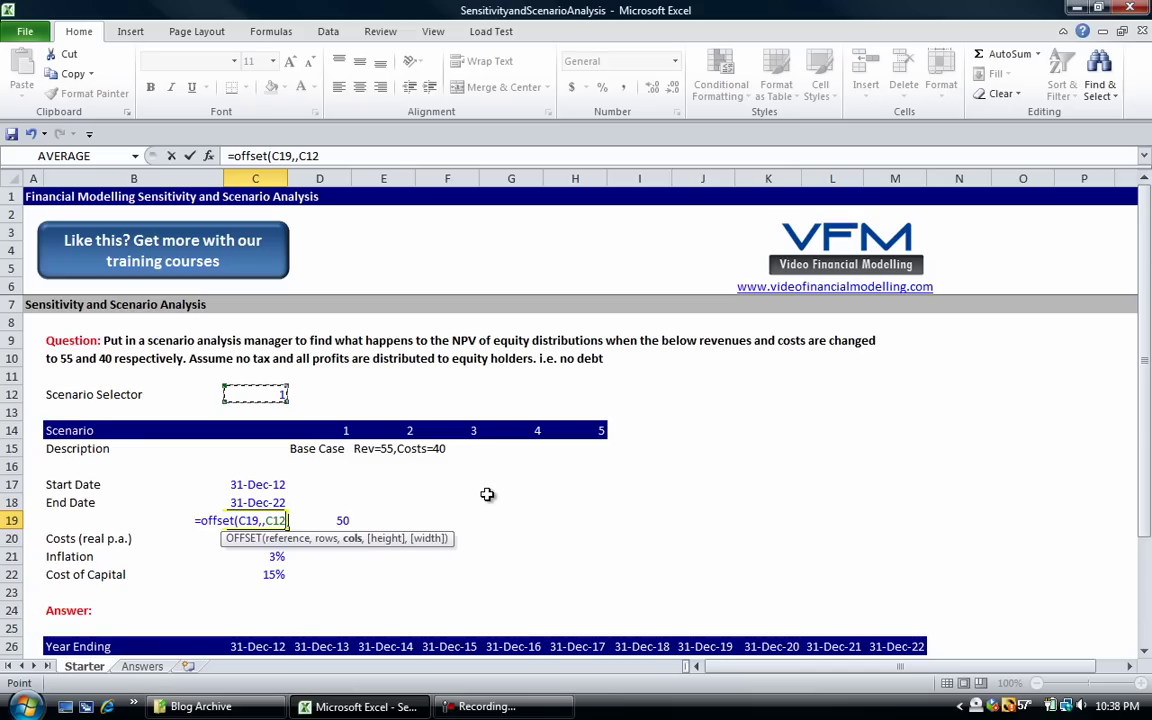
key(F4)
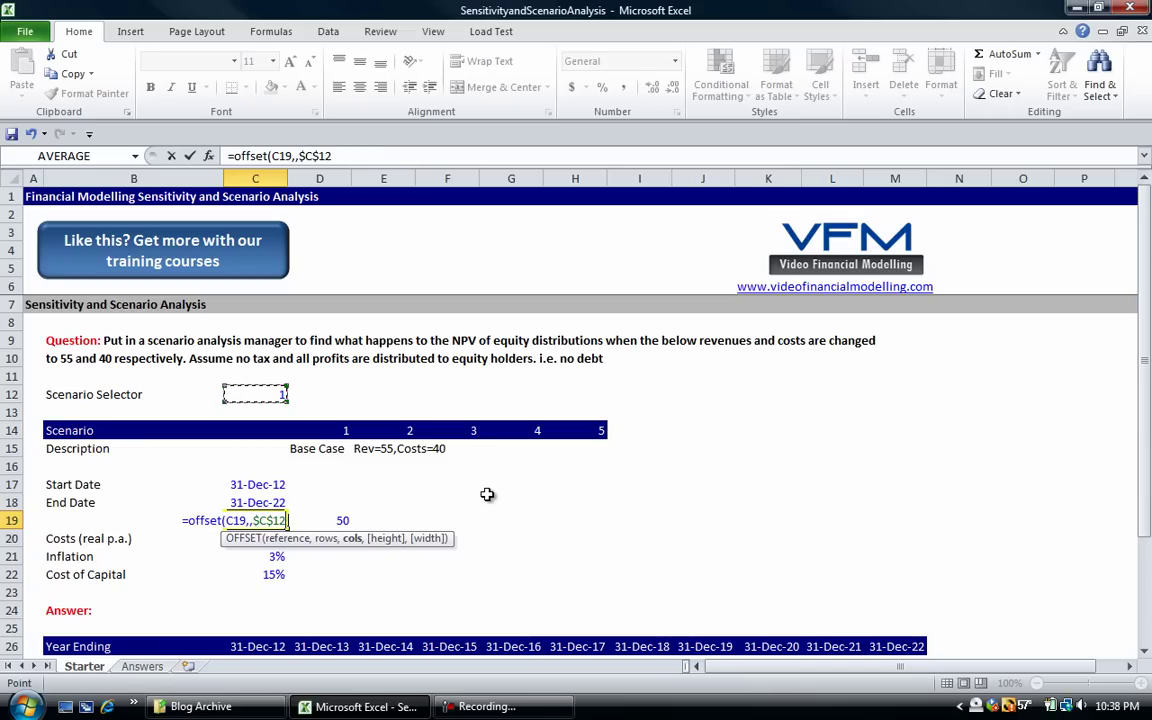
key(Return)
key(Up)
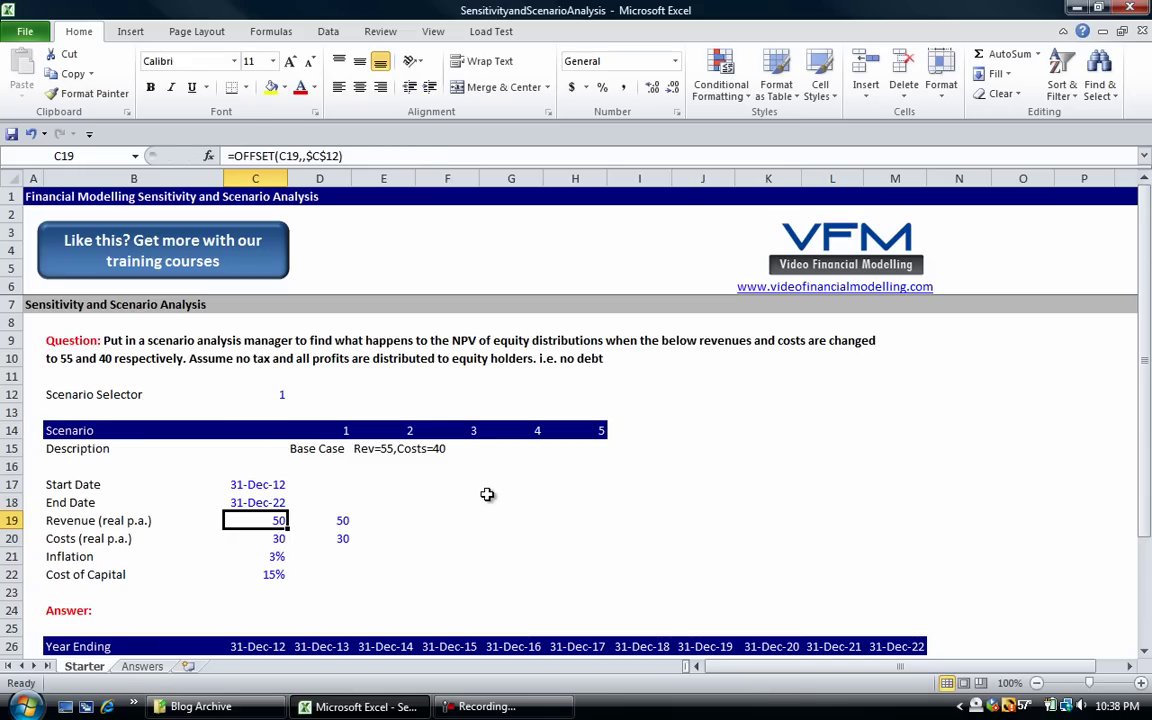
key(F2)
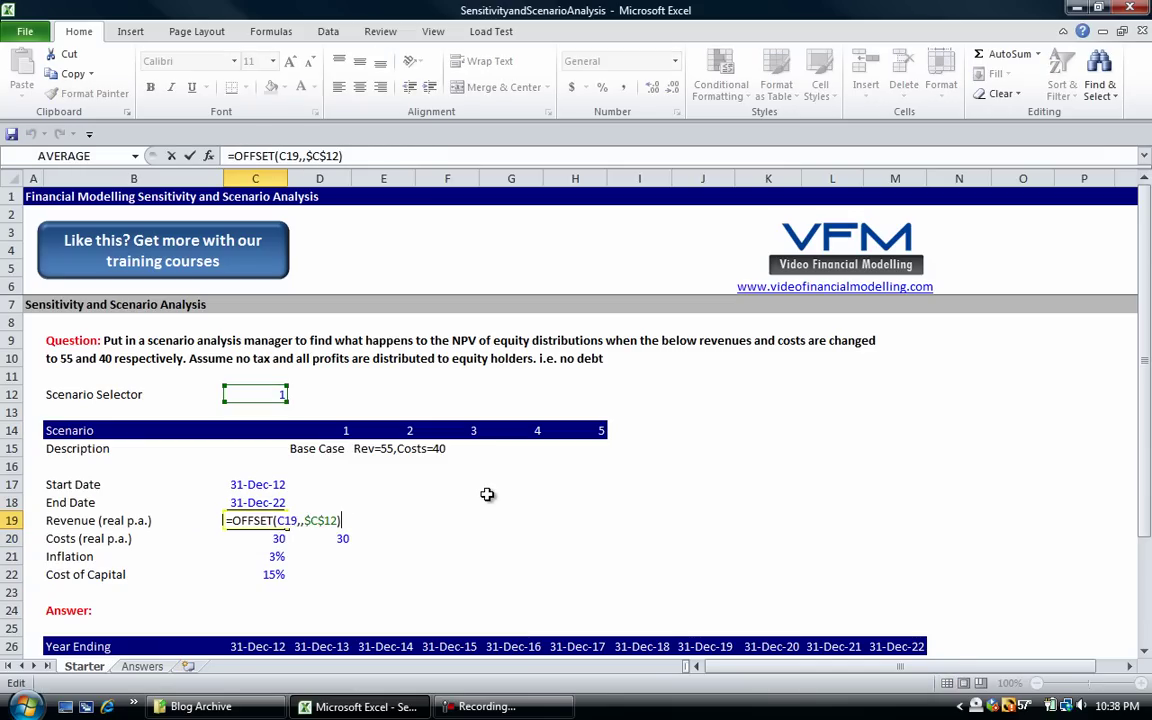
key(Return)
key(Up)
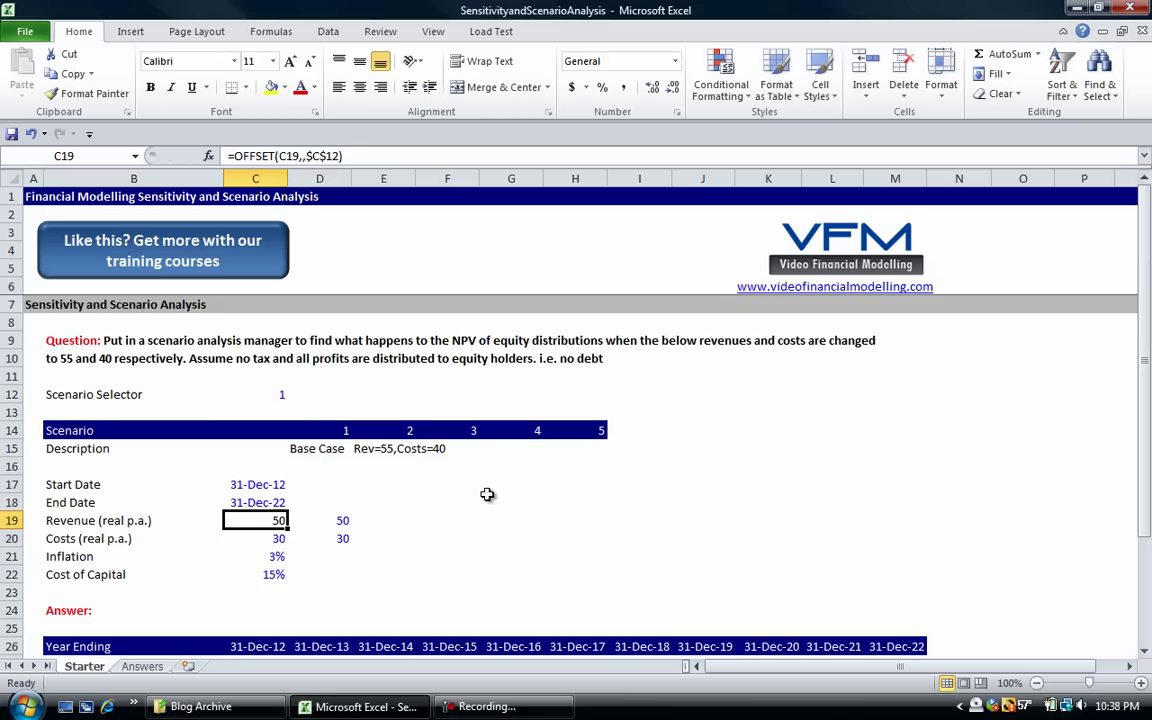
Step: Mark C19 with a temporary yellow fill, undoing the fill tried on D19
key(alt+h)
key(h)
key(Return)
key(Right)
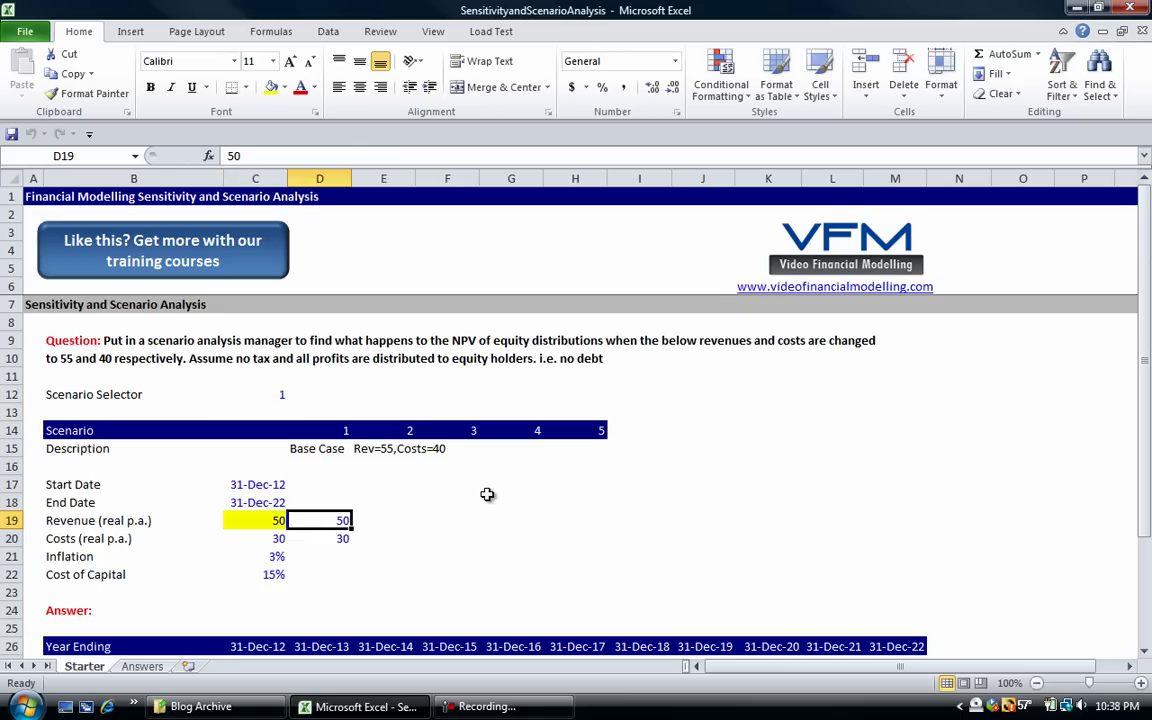
key(alt+h)
key(h)
key(Down)
key(Down)
key(Return)
key(ctrl+z)
Step: Test adding +1 to the C19 OFFSET formula, then remove it again
key(Left)
key(F2)
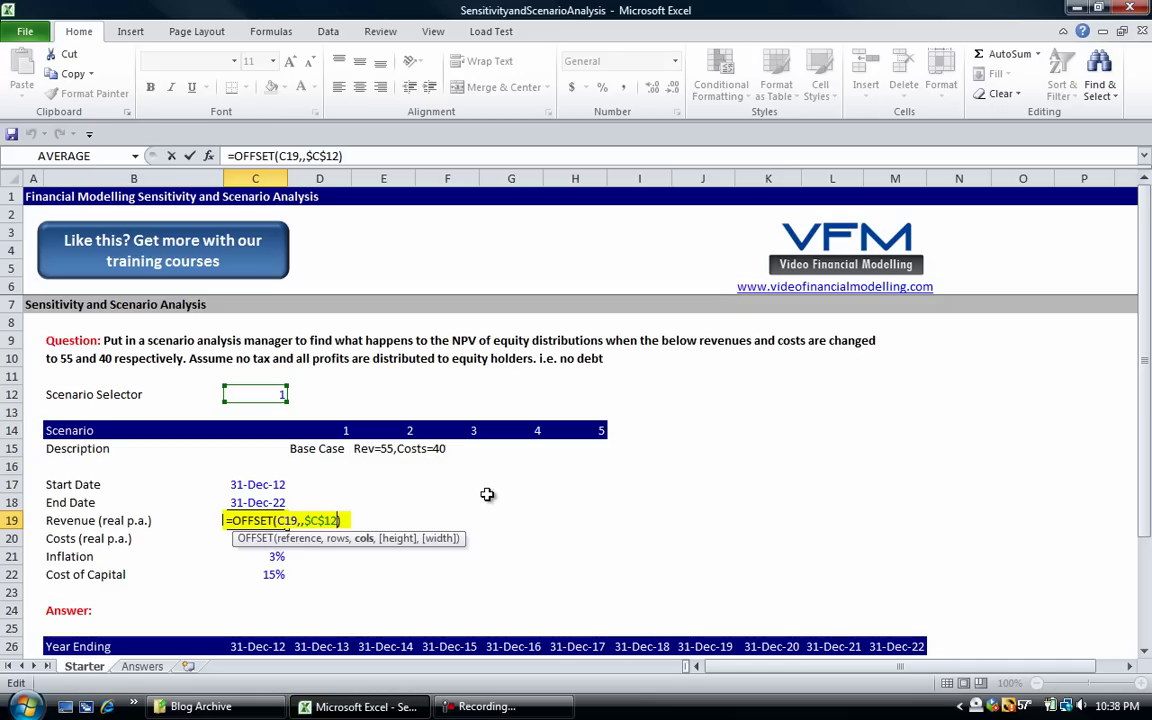
text(+)
text(1)
key(Return)
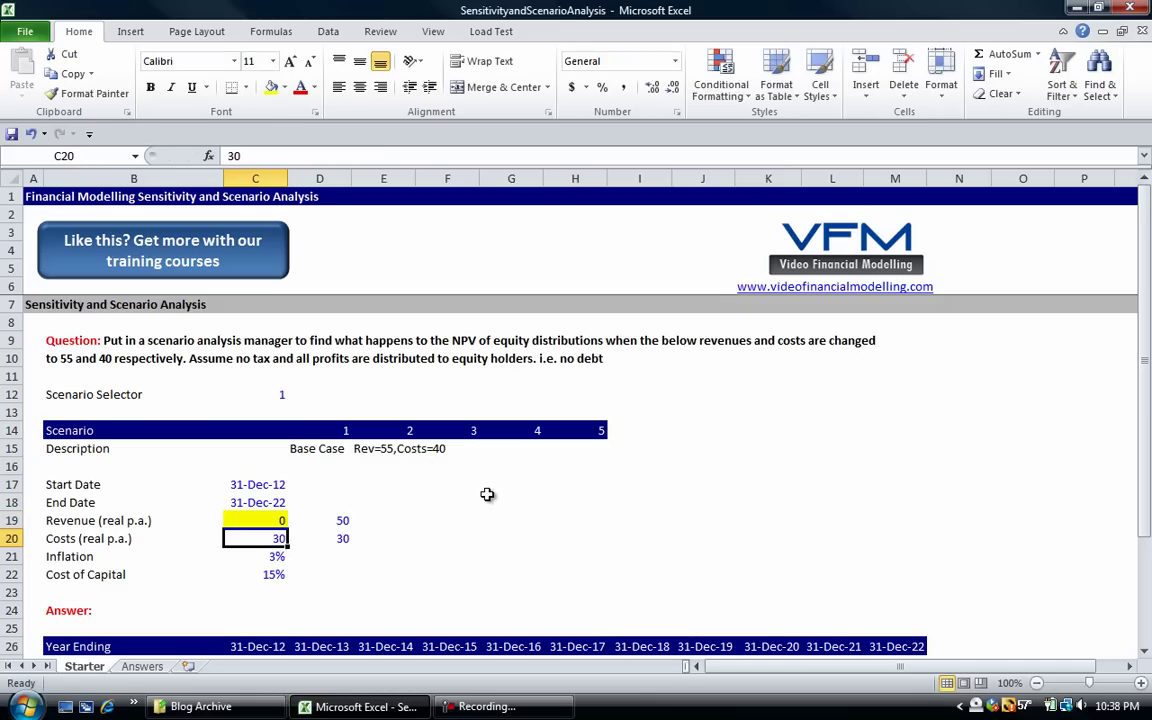
key(Up)
key(F2)
key(BackSpace)
key(BackSpace)
key(BackSpace)
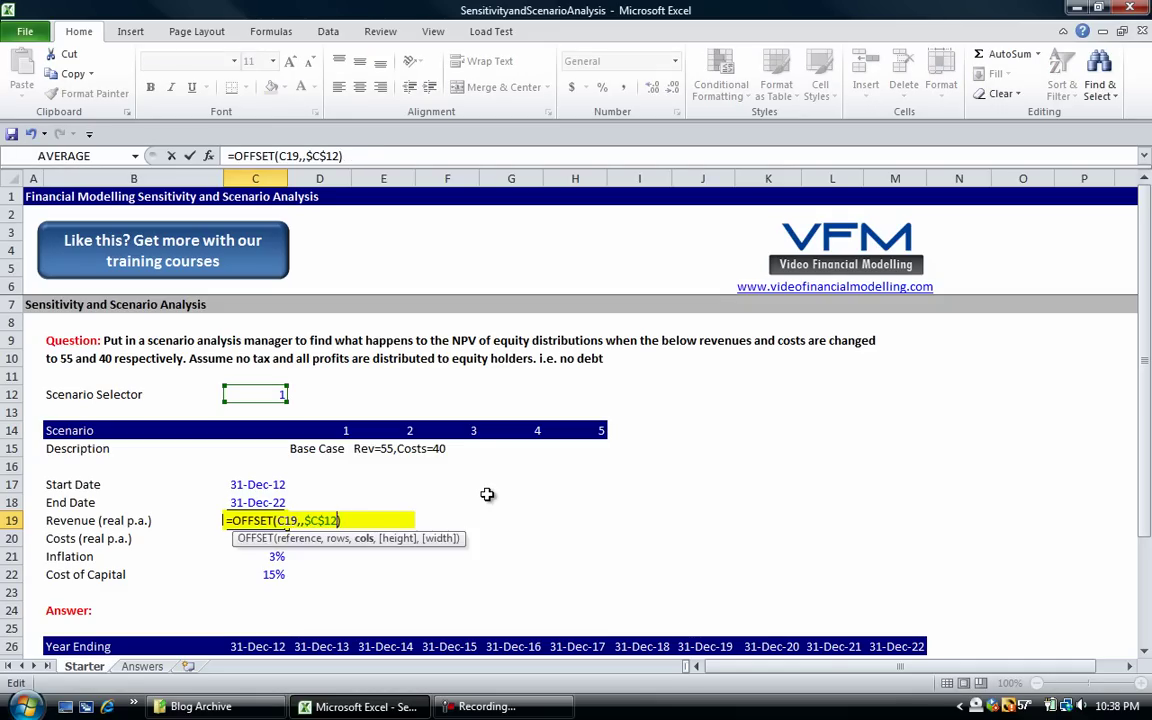
key(Return)
key(Up)
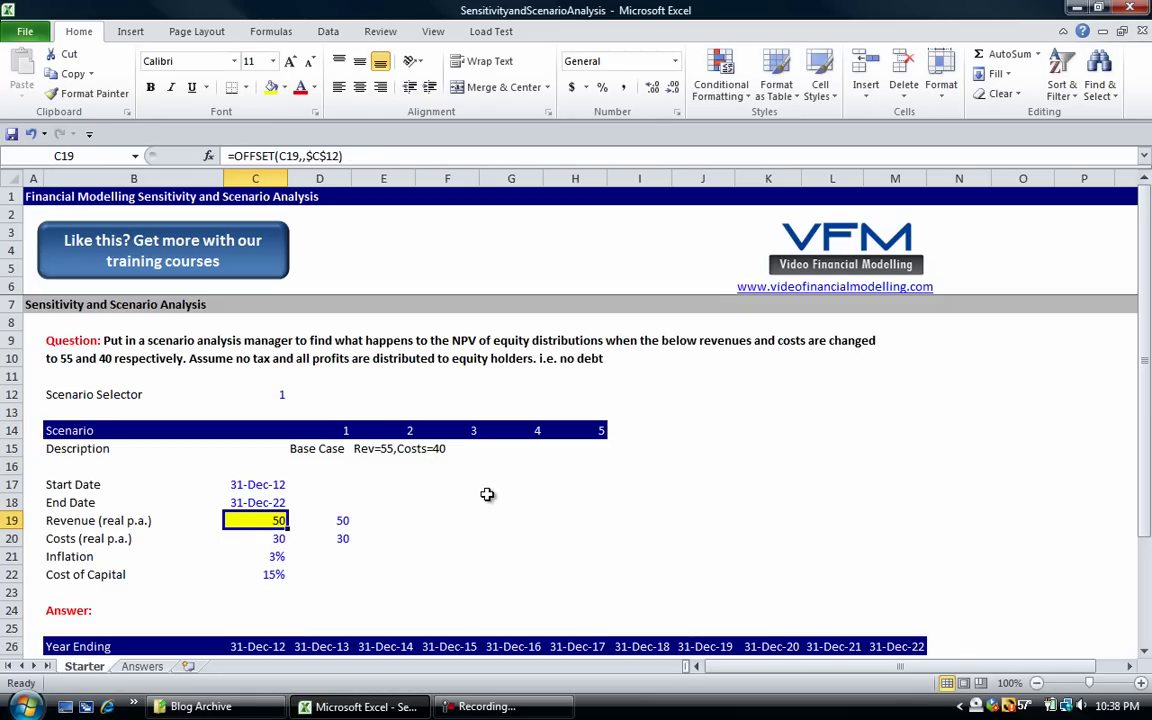
Step: Fill the OFFSET formula down into C20 and remove the yellow fill from C19:C20
key(shift+Down)
key(ctrl+d)
key(Down)
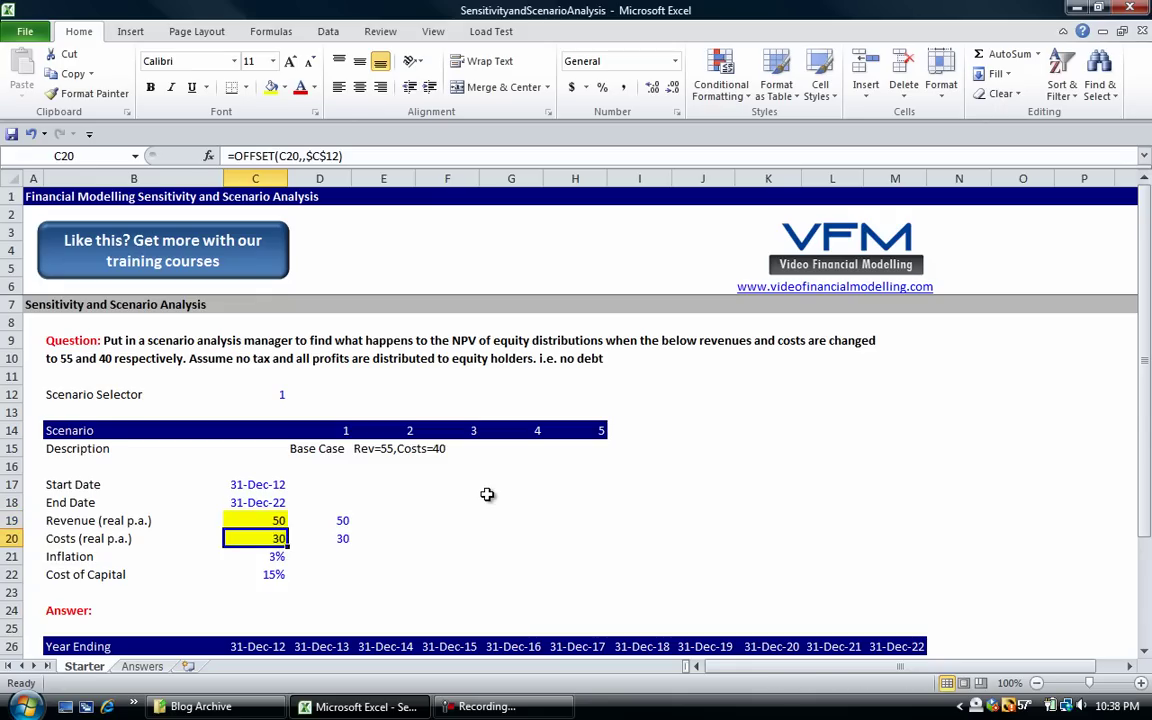
key(shift+Up)
key(alt+h)
key(h)
key(n)
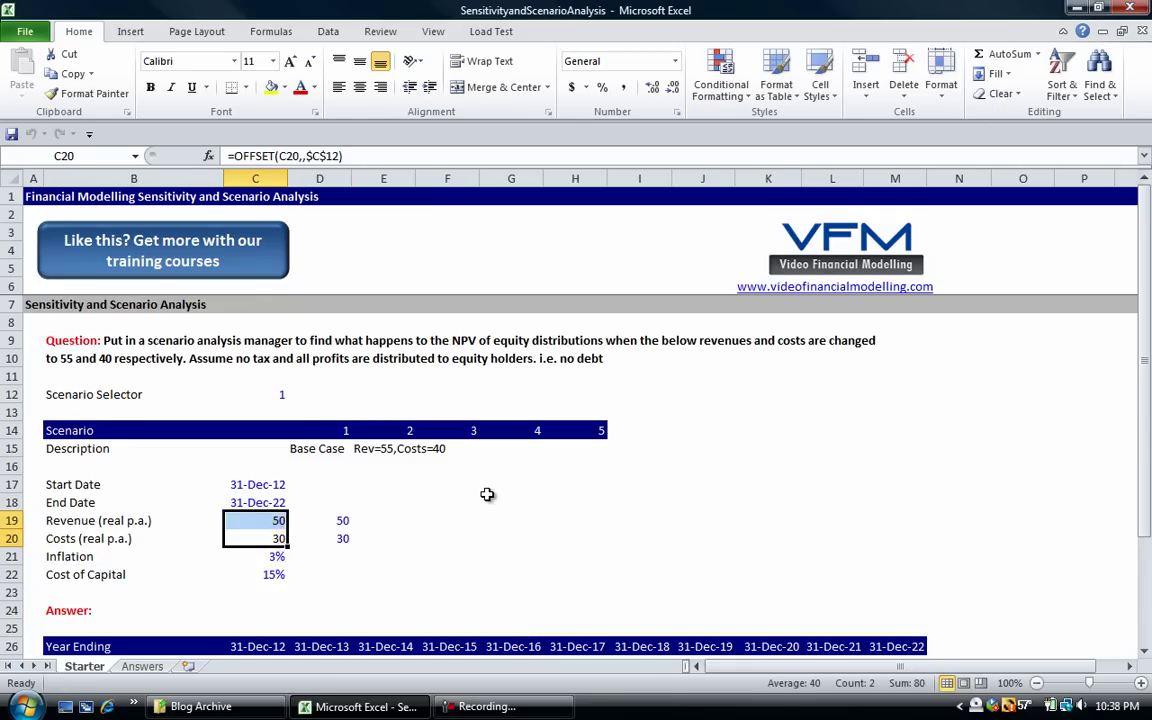
Step: Look over the scenario input cells showing 50 and 30
key(Right)
key(Down)
key(Up)
key(Up)
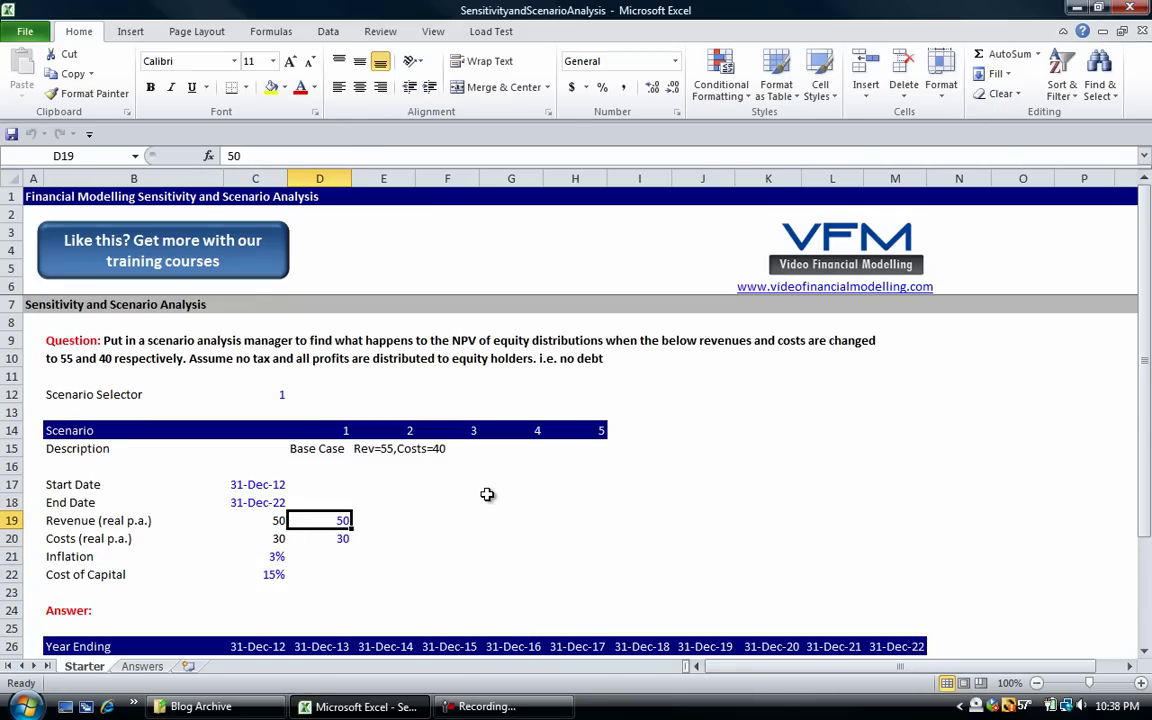
key(Right)
key(Left)
key(Down)
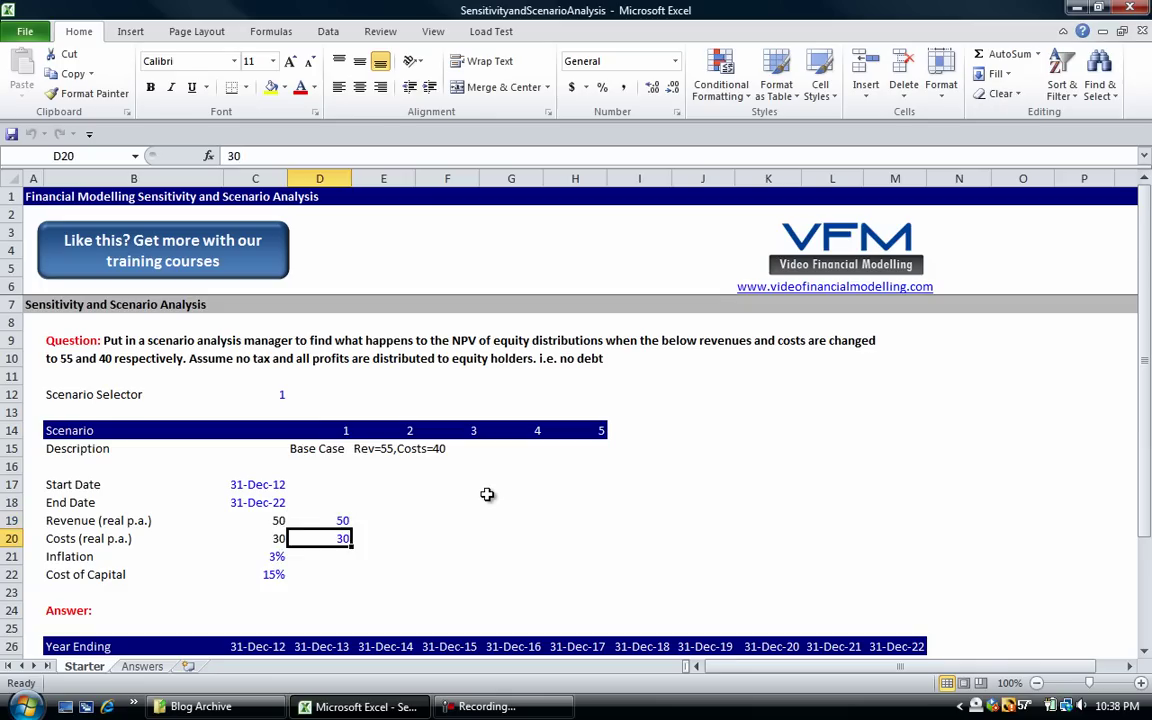
key(Down)
key(Left)
key(Up)
key(Up)
key(Right)
key(Right)
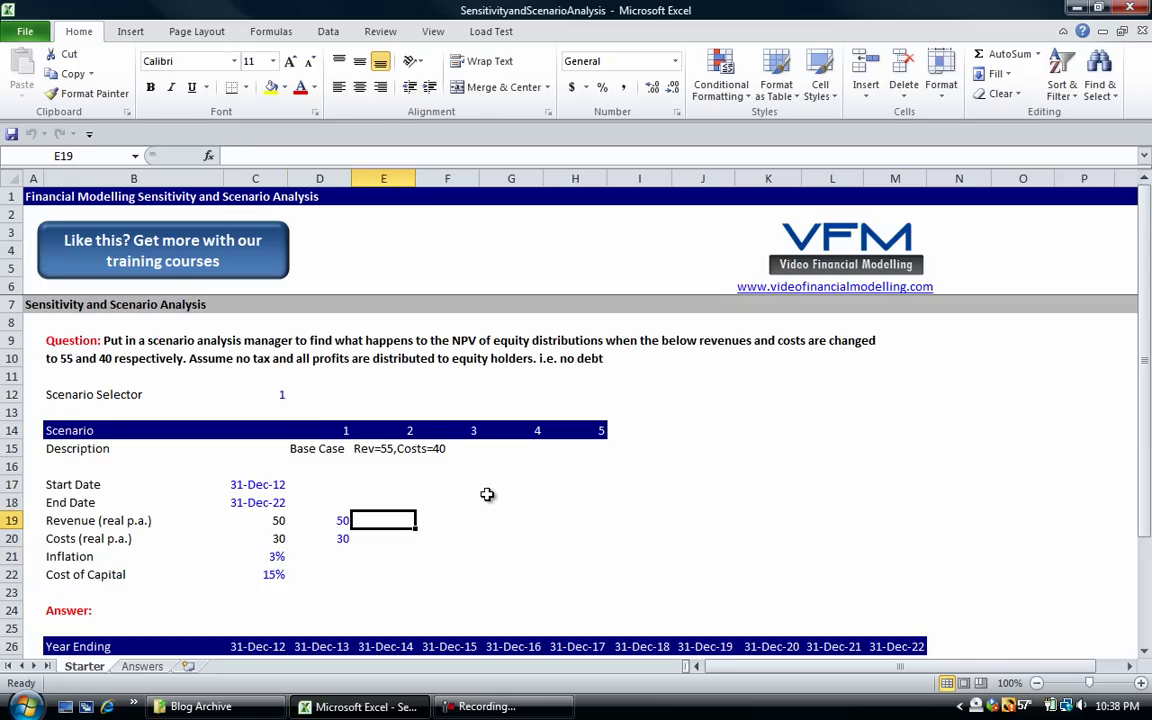
Step: Add an Equal To =$C$12 rule on D14:H14 with Green Fill with Dark Green Text
key(Left)
key(Up)
key(Up)
key(Up)
key(Up)
key(Up)
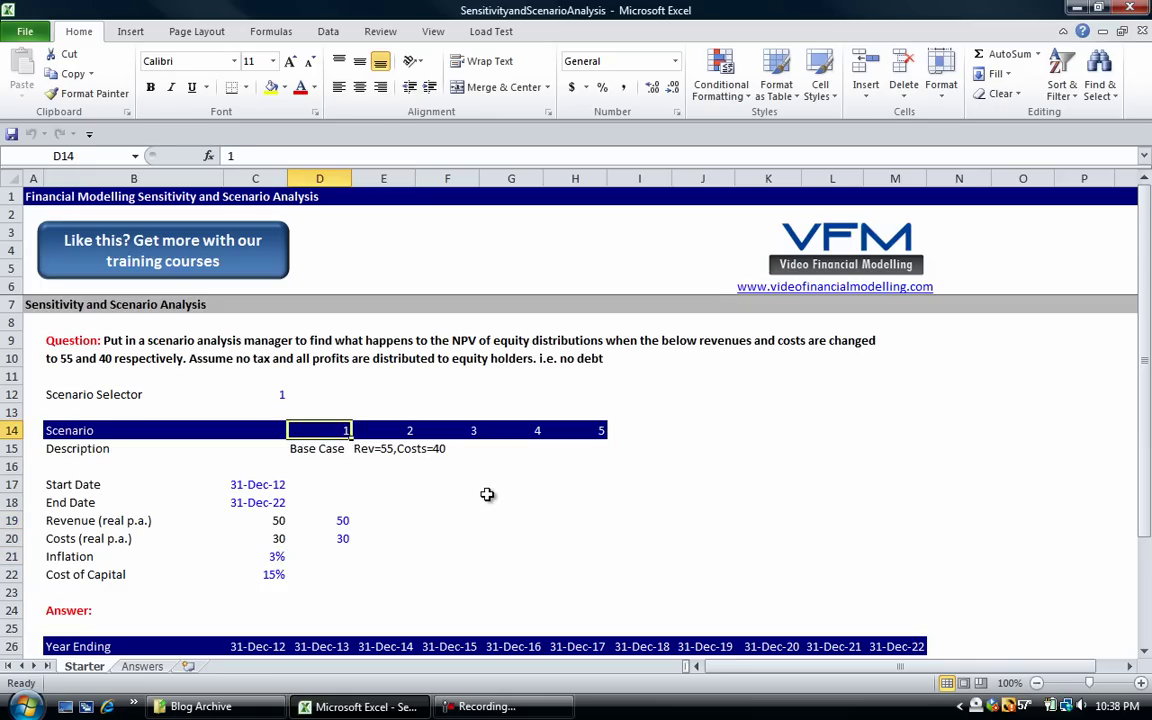
key(ctrl+shift+Right)
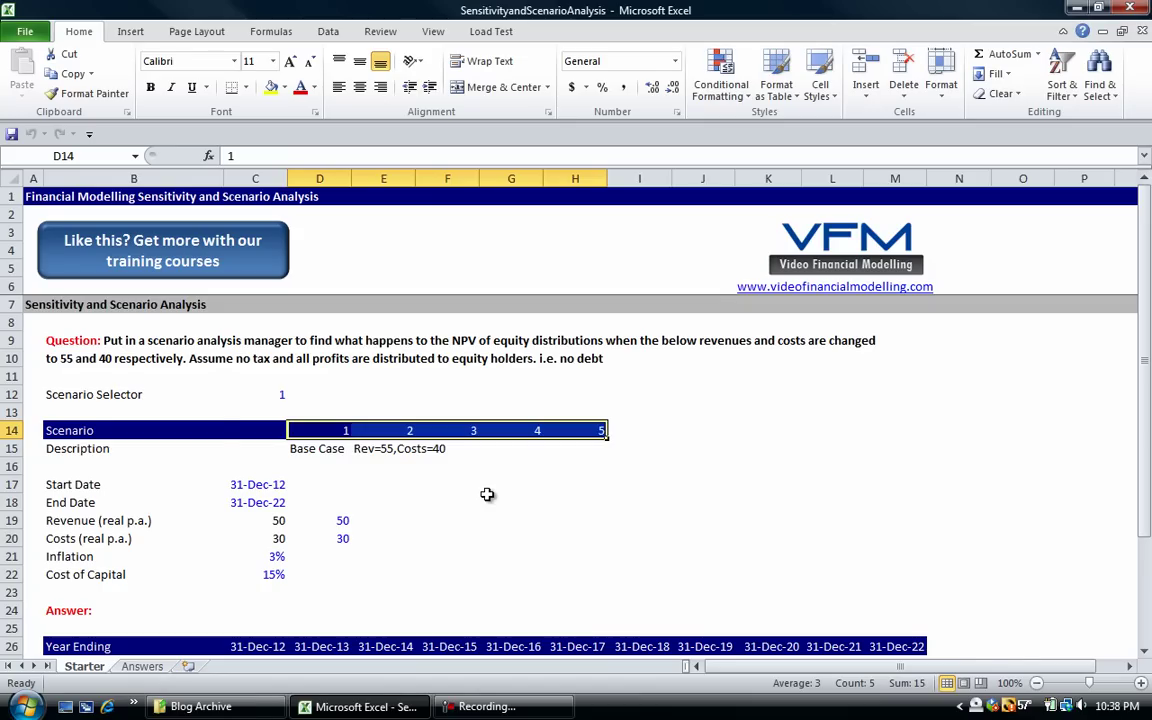
key(ctrl+shift+Left)
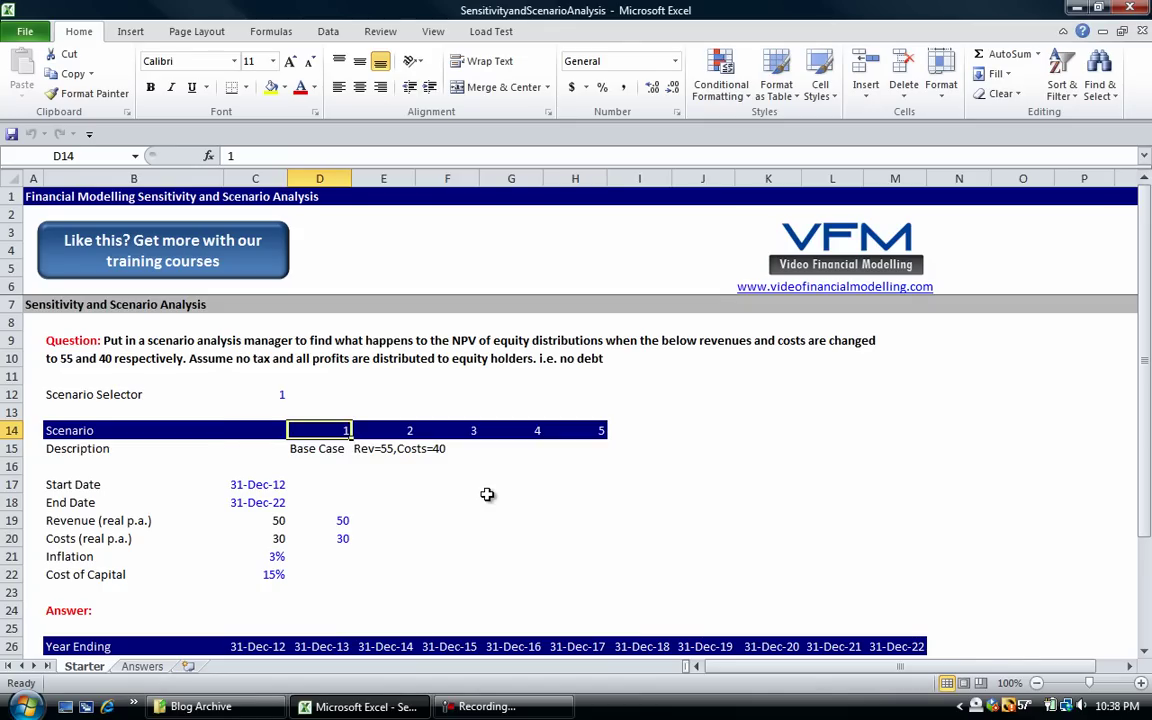
key(ctrl+shift+Right)
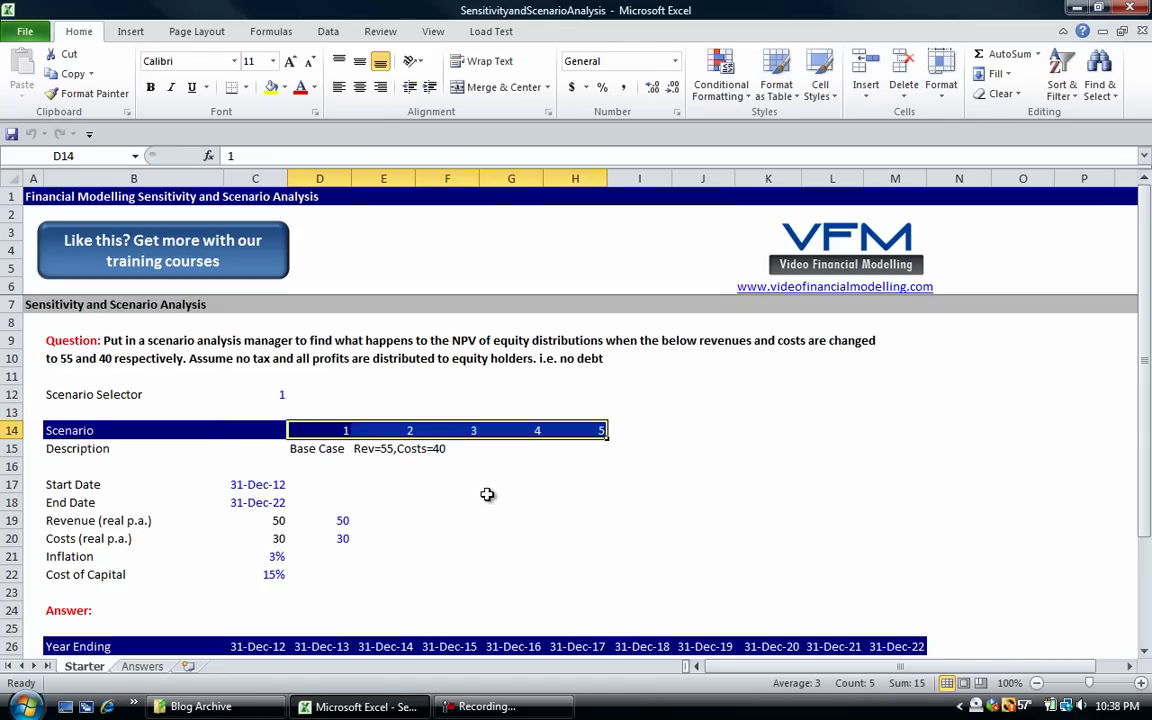
key(alt)
key(l)
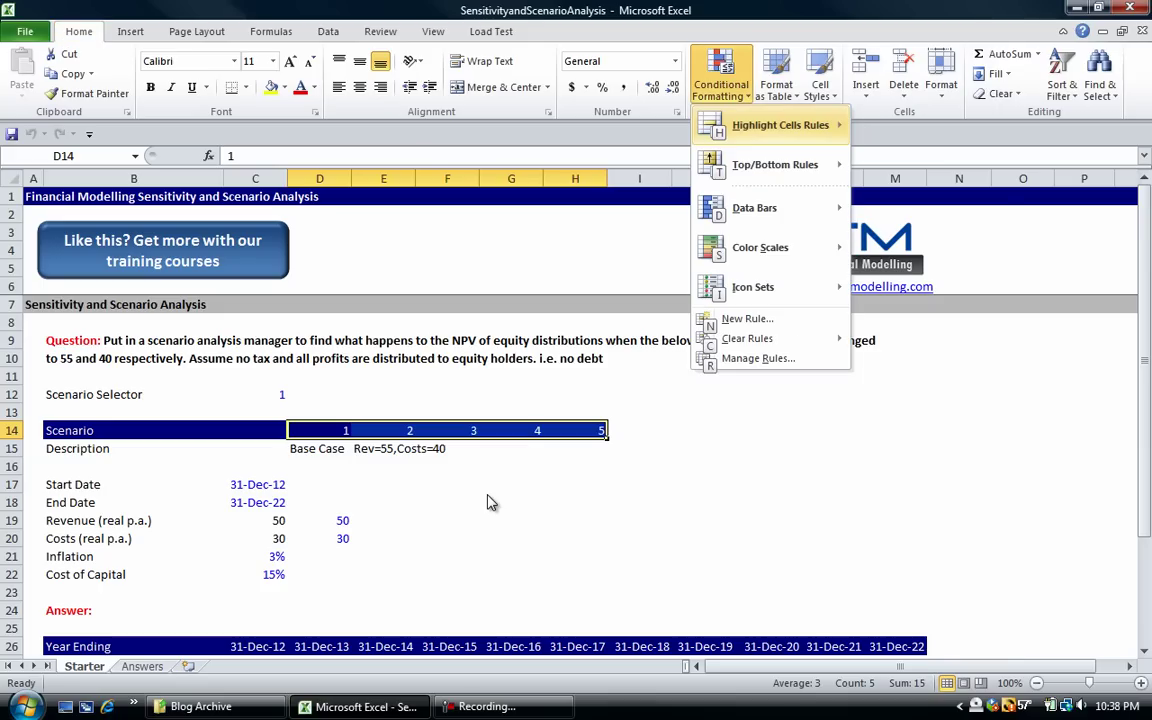
key(h)
key(Down)
key(Down)
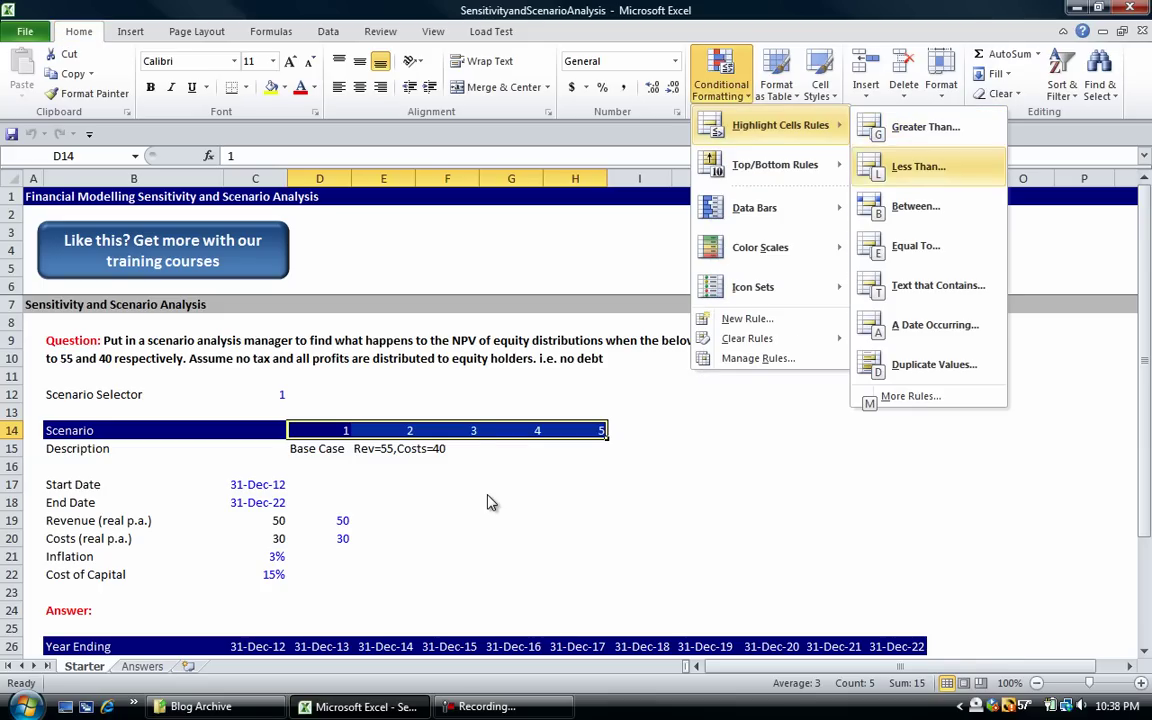
key(Return)
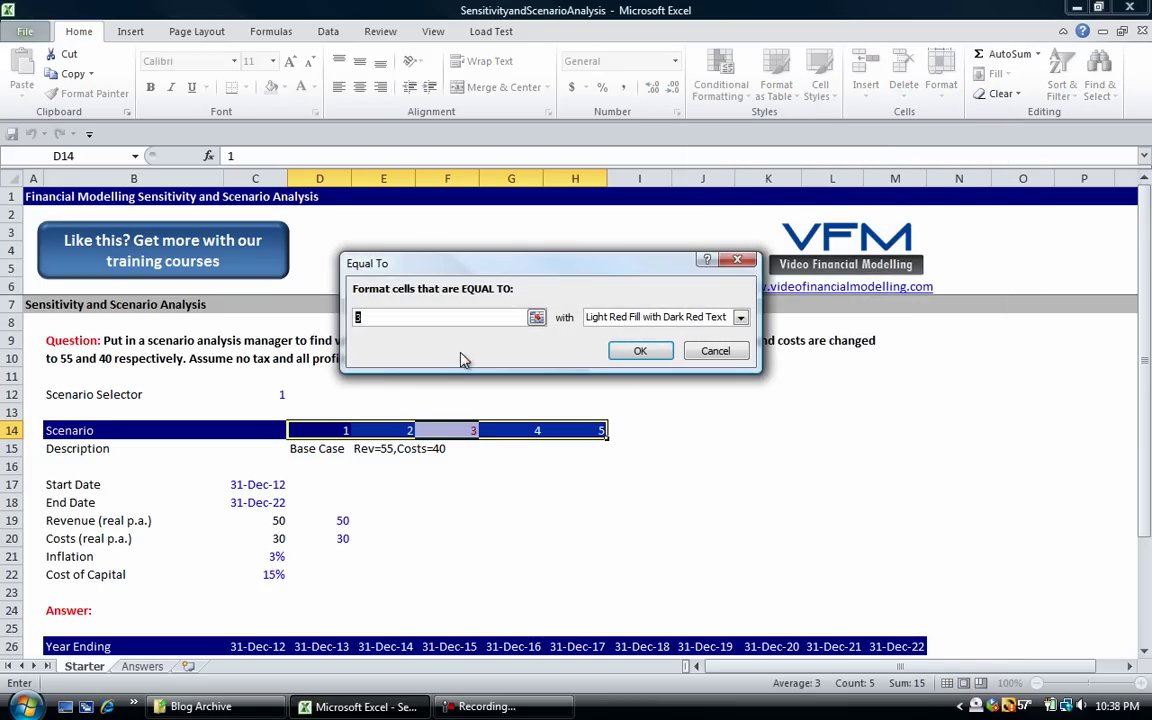
click(272, 394)
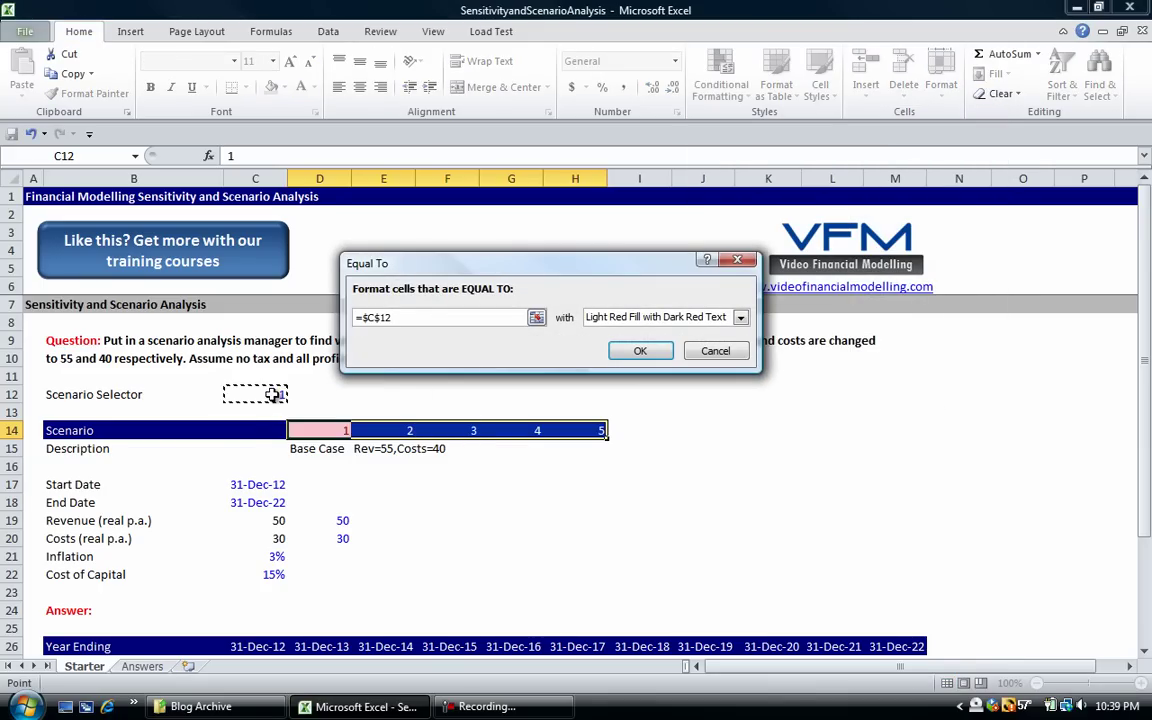
click(630, 318)
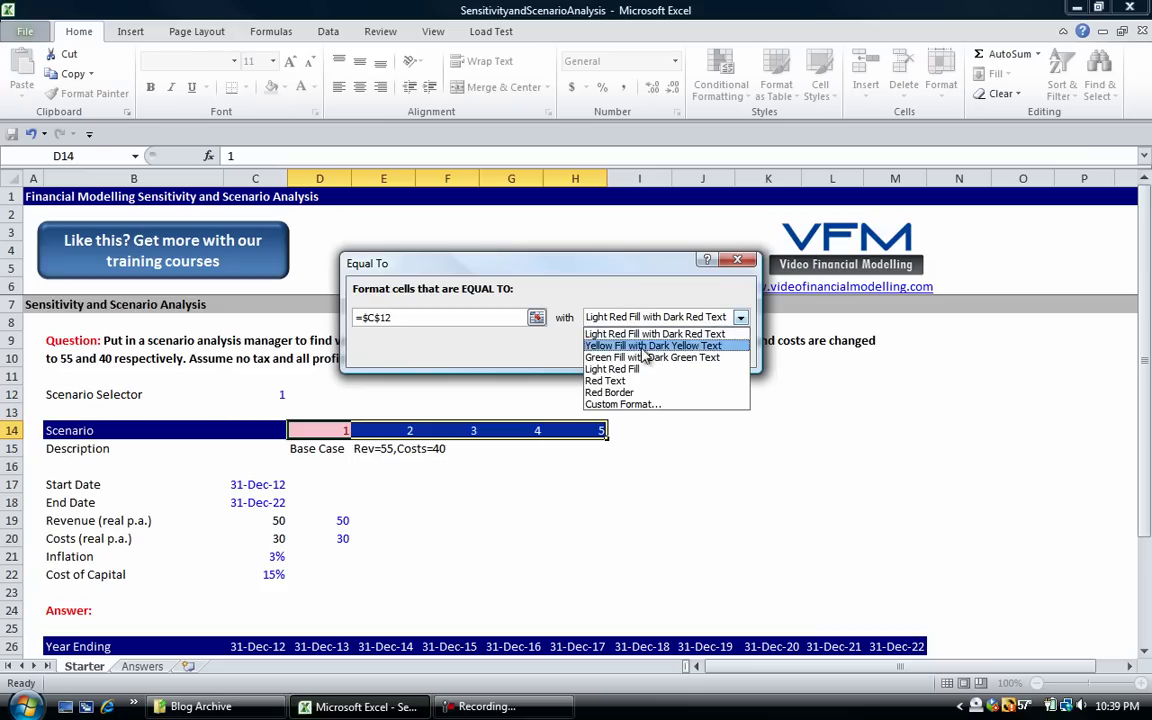
click(645, 357)
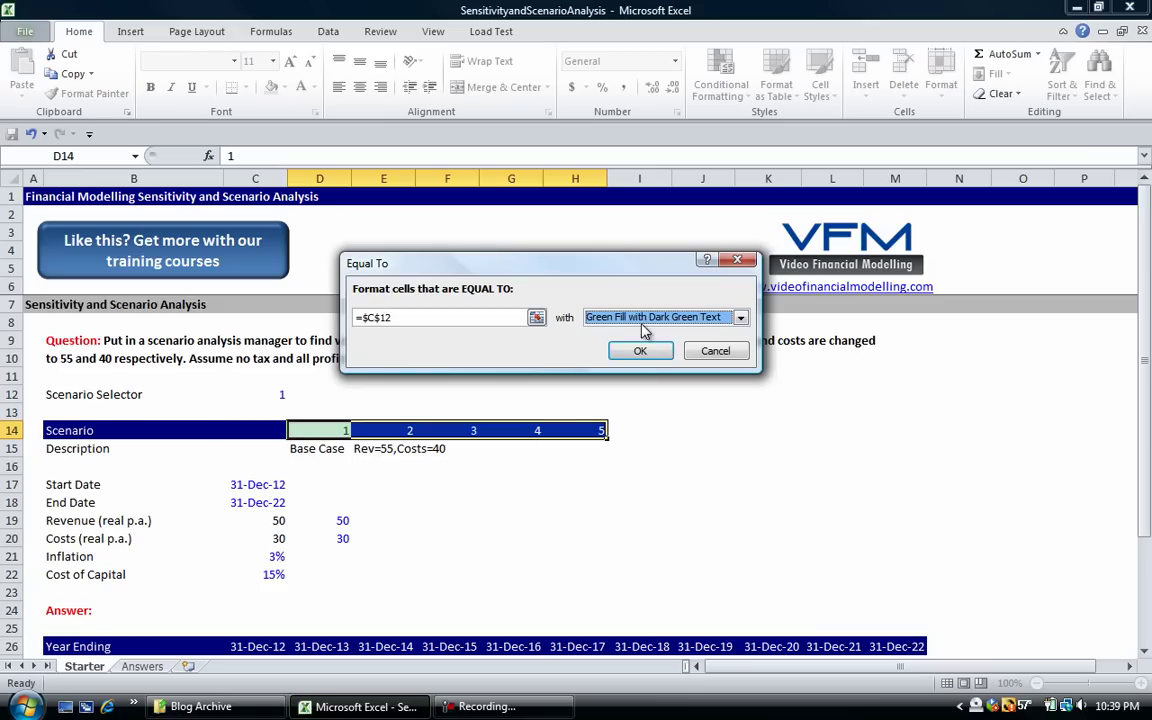
click(643, 318)
click(643, 319)
click(641, 349)
Step: Try scenario 3 in the selector C12, then settle on scenario 2
key(Right)
key(Right)
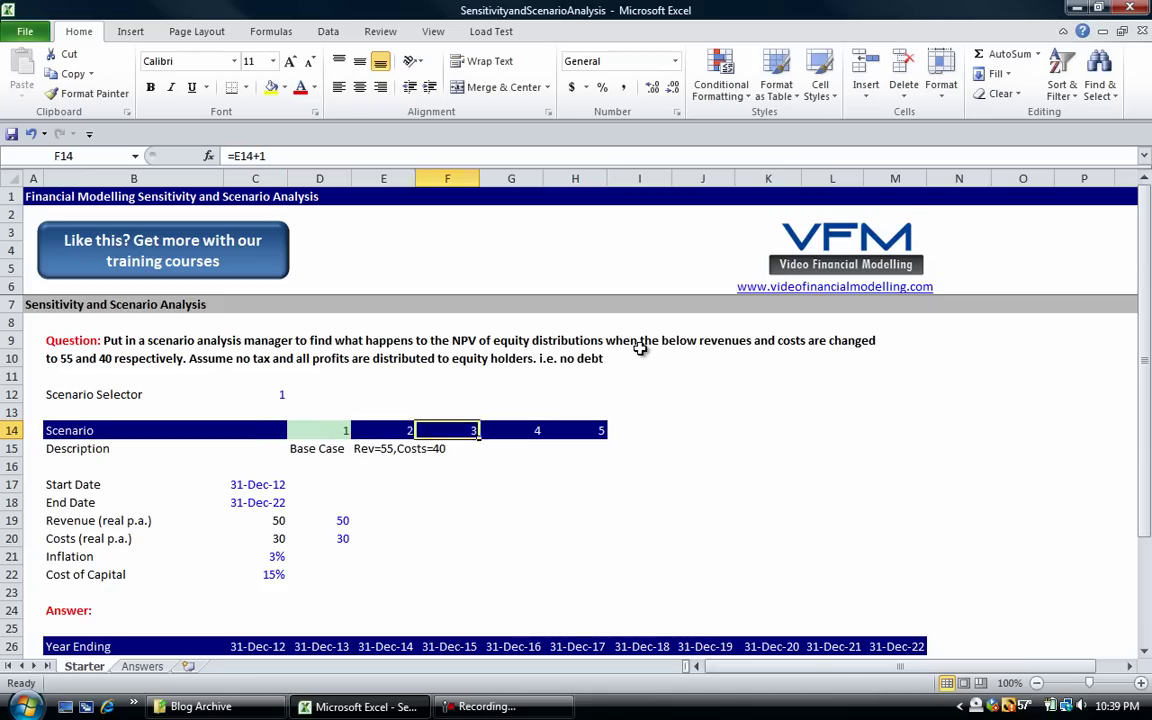
key(Left)
key(Left)
key(Up)
key(Up)
key(Left)
text(2)
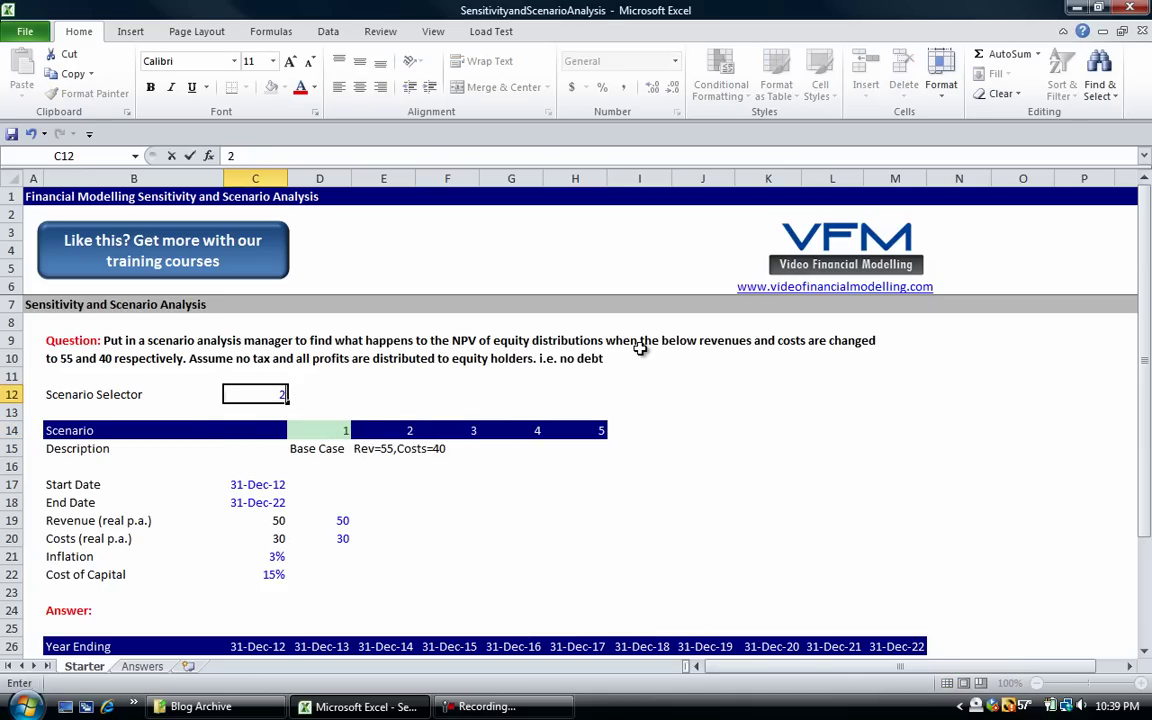
key(Return)
key(Up)
text(3)
key(Return)
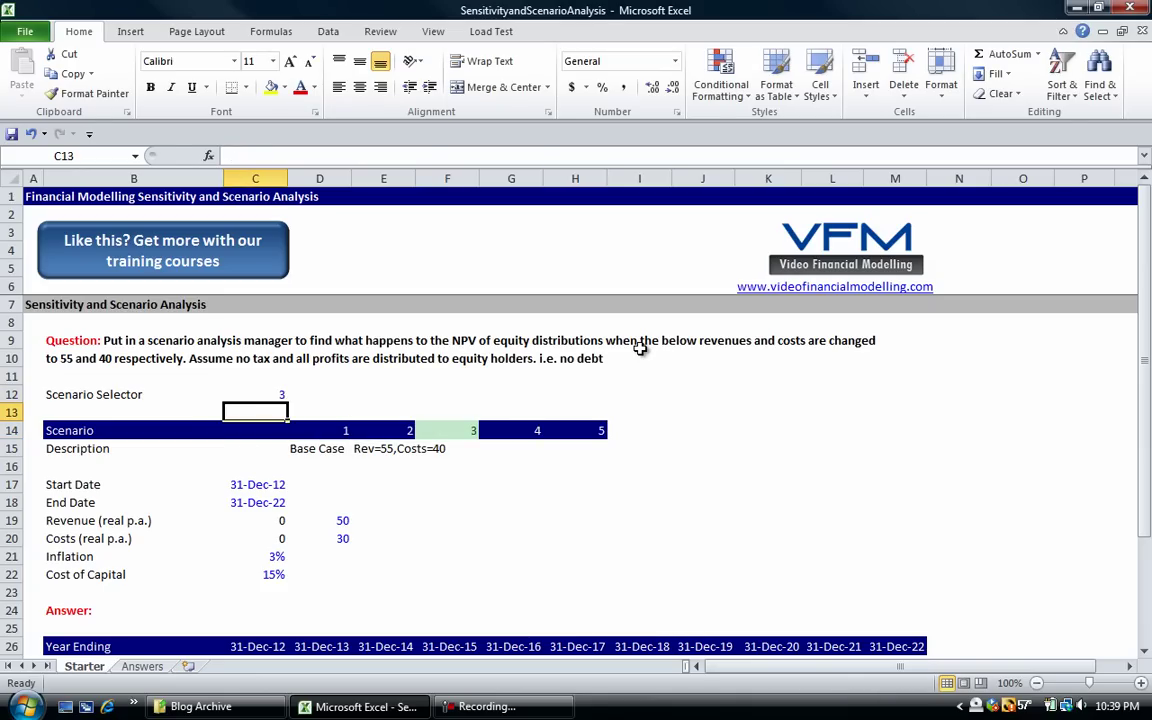
key(Up)
text(2)
key(Return)
key(Right)
key(Right)
key(Up)
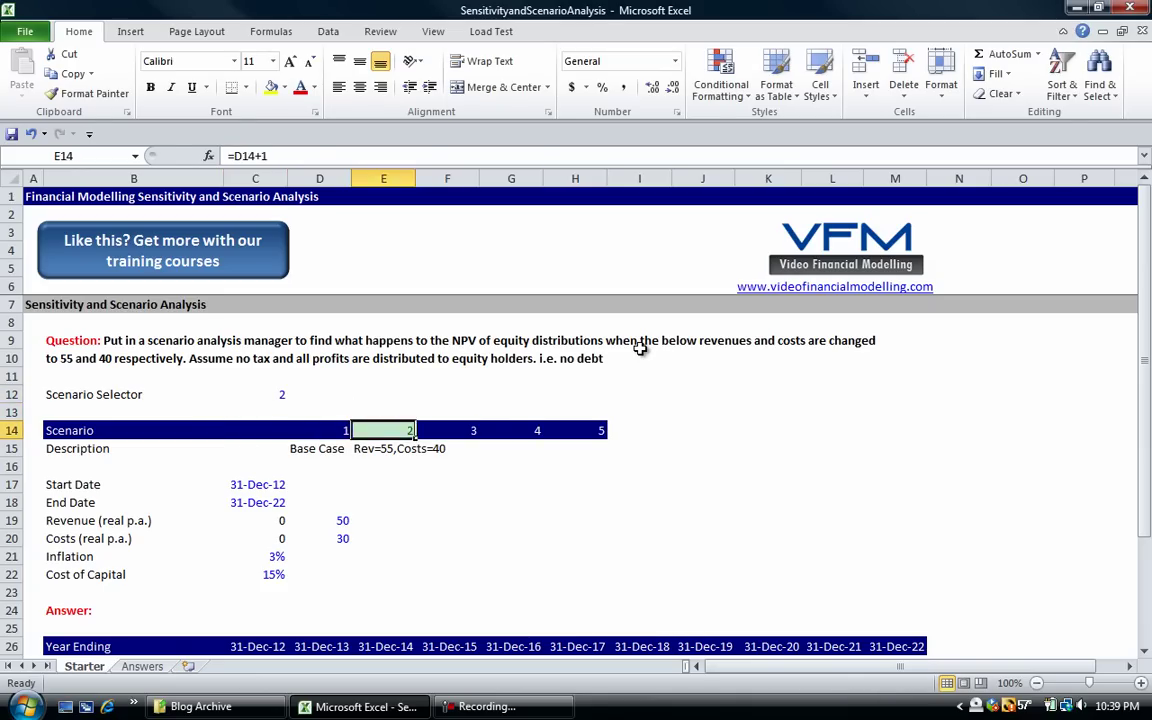
key(Down)
Step: Centre the scenario numbers 1–5 in D14:H14
key(Up)
key(Left)
key(ctrl+shift+Right)
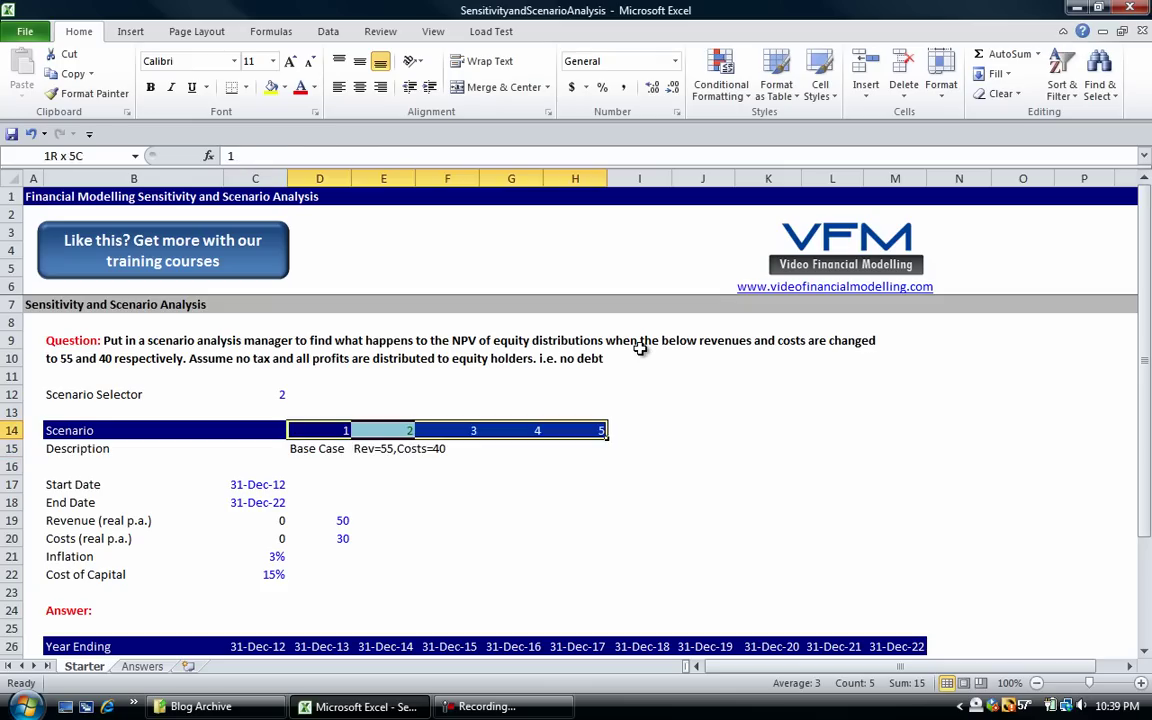
click(360, 88)
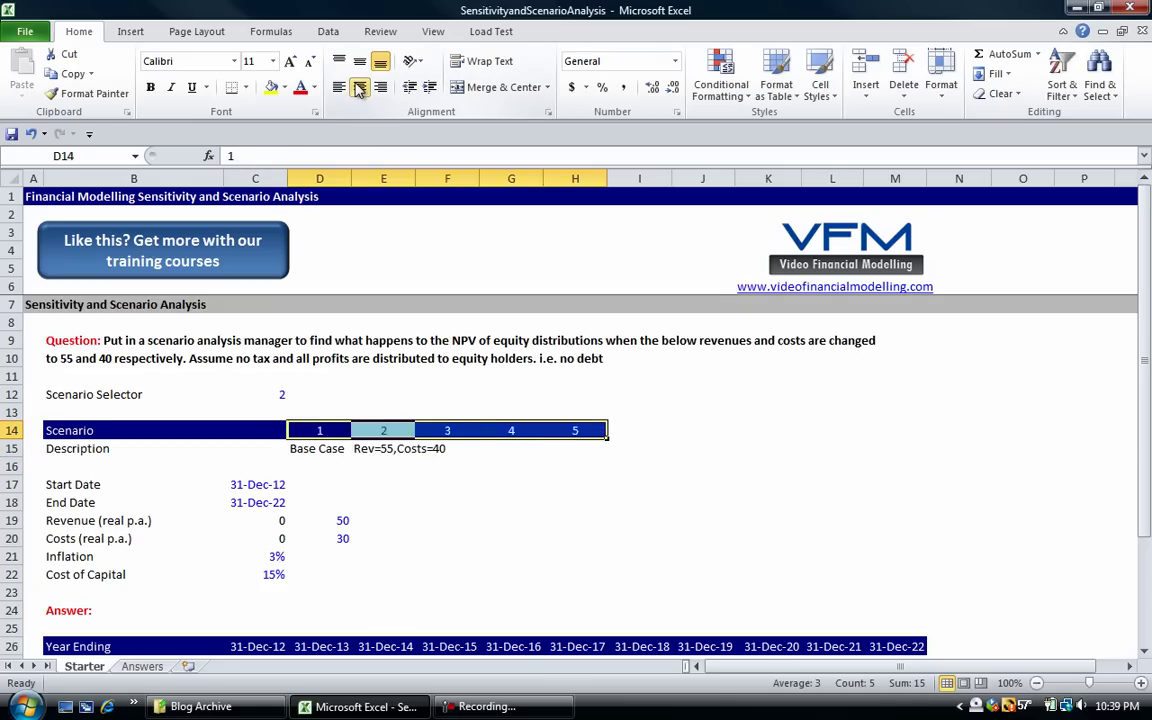
Step: Inspect the OFFSET formula driving the live revenue in C19 without changing it
key(Down)
key(Down)
key(Down)
key(Down)
key(Down)
key(Down)
key(Down)
key(Down)
key(Down)
key(Down)
key(Down)
key(Down)
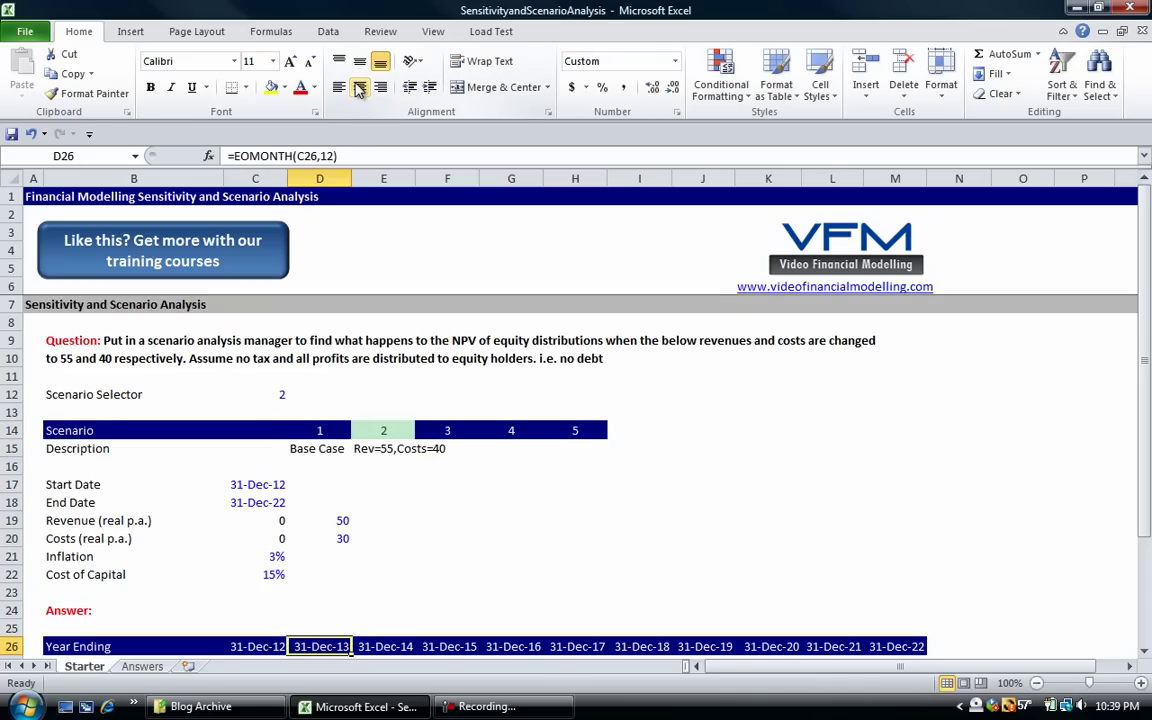
key(Up)
key(Up)
key(Up)
key(Up)
key(Up)
key(Up)
key(Left)
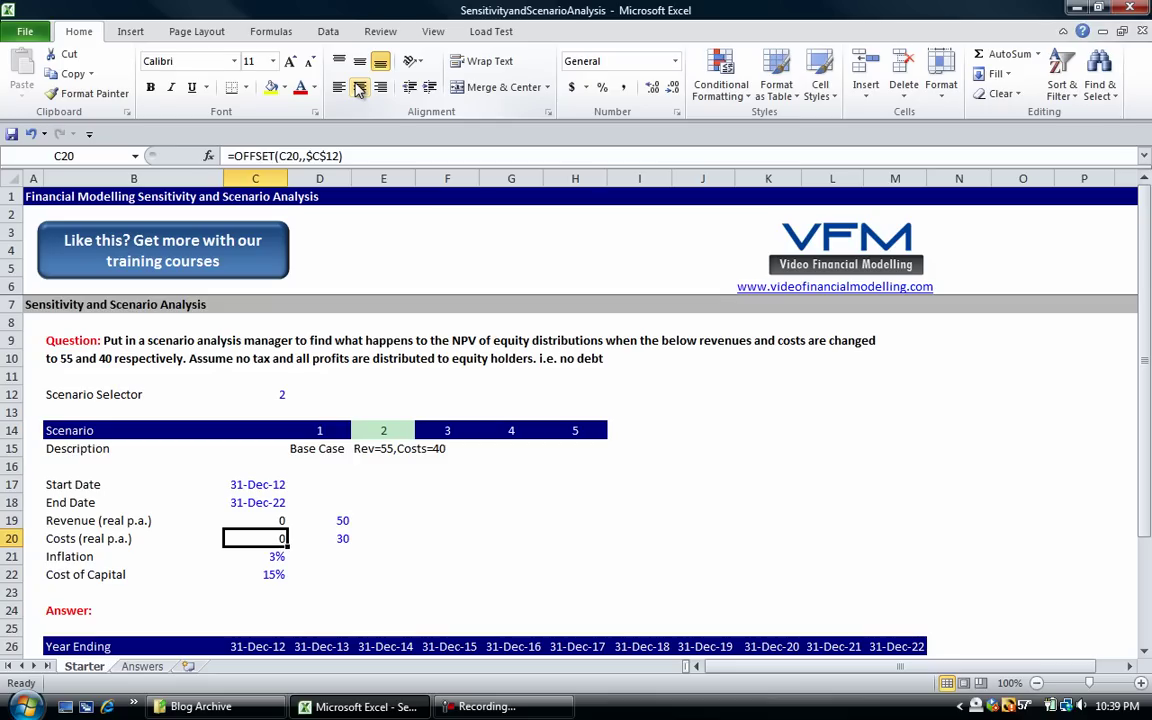
key(Up)
key(F2)
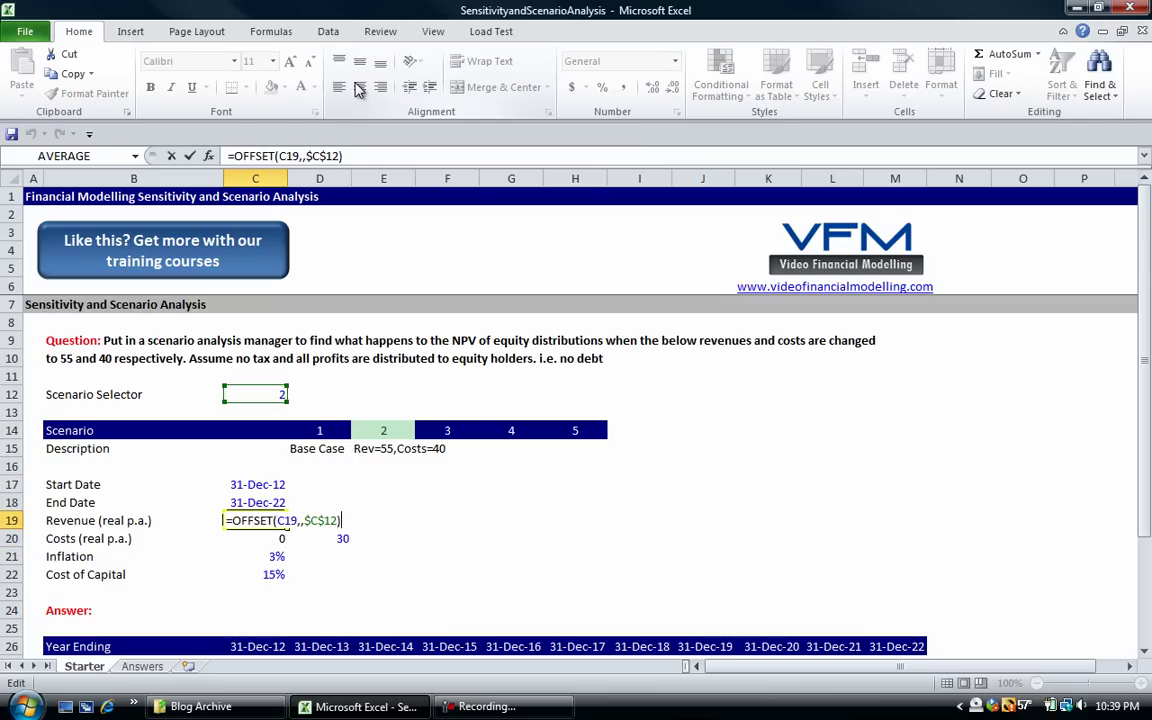
key(Escape)
Step: Enter scenario 2 revenue 55 and costs 40 in E19:E20, giving an NPV of 101
key(Right)
key(Right)
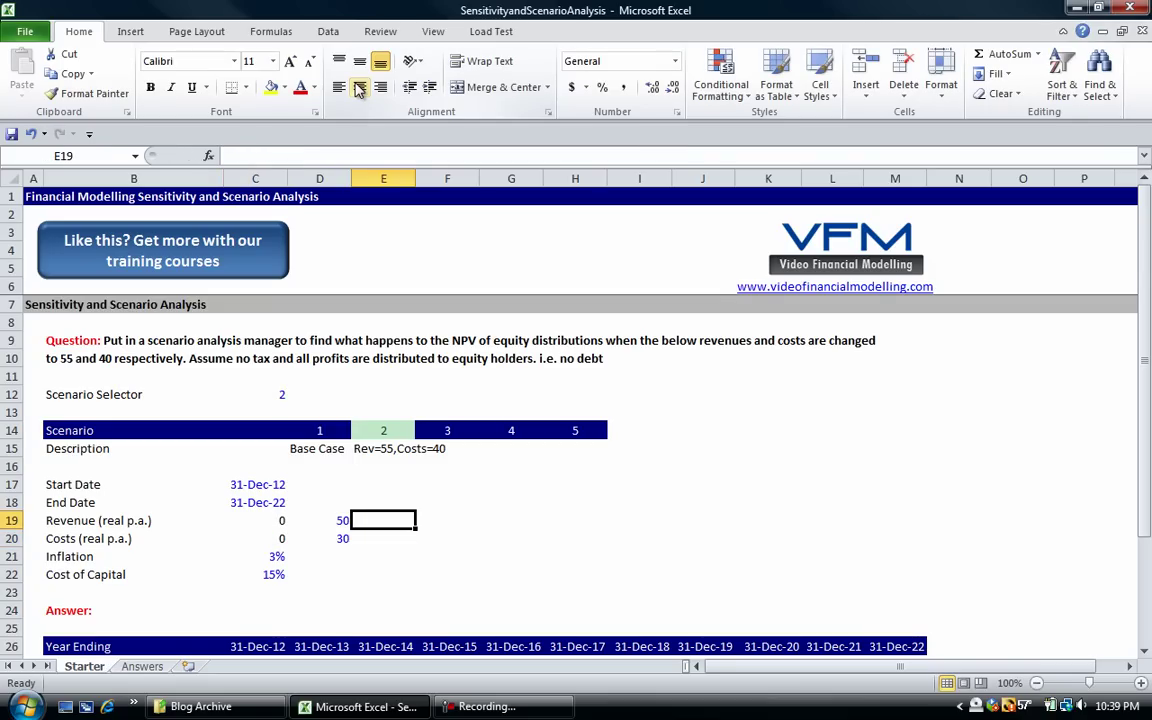
text(55)
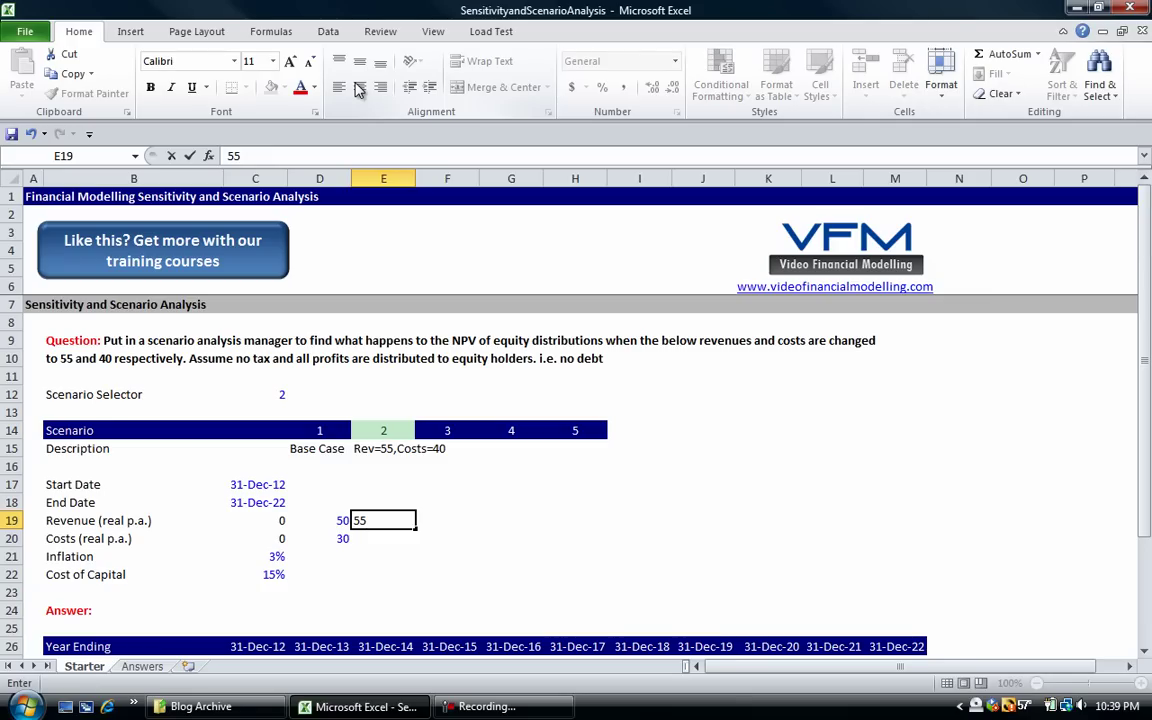
key(Return)
text(40)
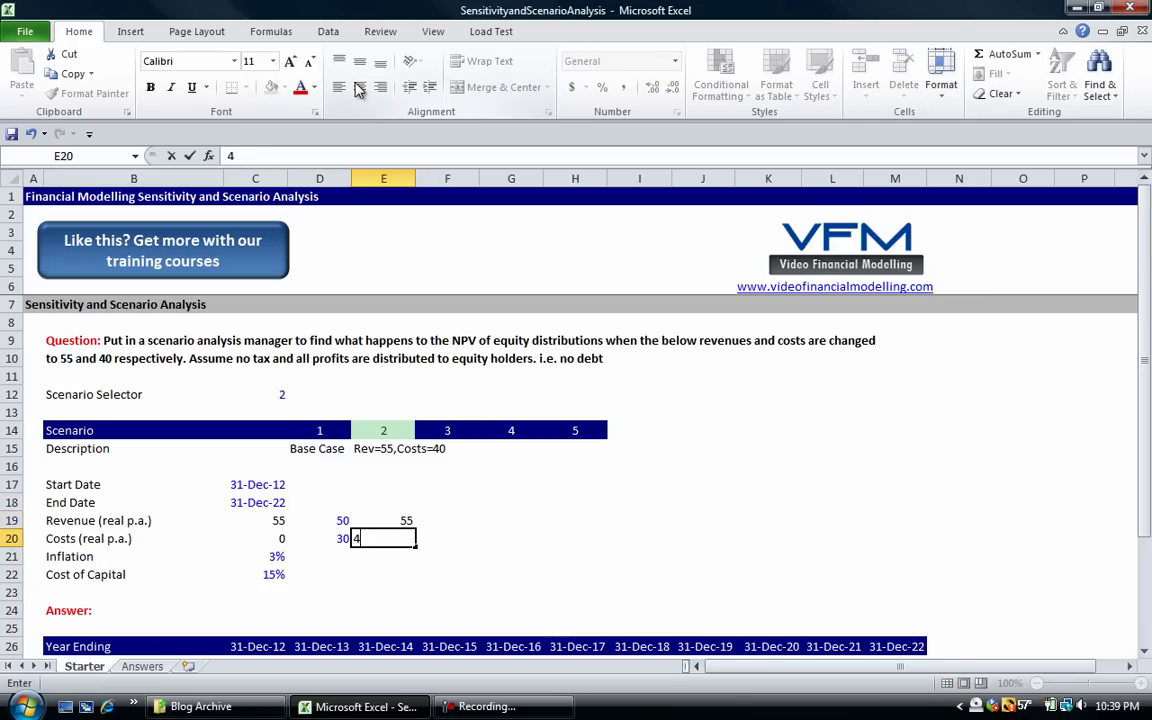
key(Return)
key(Up)
key(Up)
key(Up)
key(Up)
key(Up)
key(Up)
key(Up)
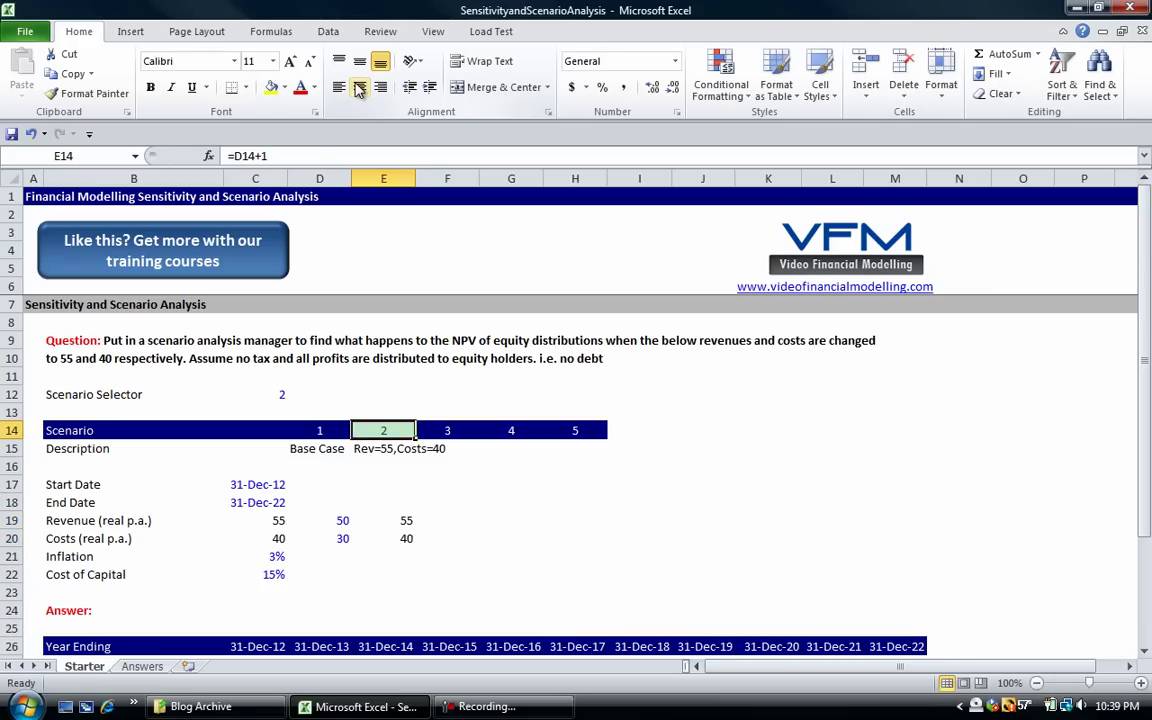
key(Down)
key(Down)
key(Down)
key(Down)
key(Down)
key(Down)
key(Down)
key(Down)
key(Down)
key(Down)
key(Down)
key(Down)
key(Down)
key(Down)
key(Down)
key(Down)
key(Down)
key(Down)
key(Down)
key(Down)
key(Up)
key(Up)
Step: Switch to scenario 1 and store its NPV 134.60582 as a value labelled 'Scenario 1'
key(Left)
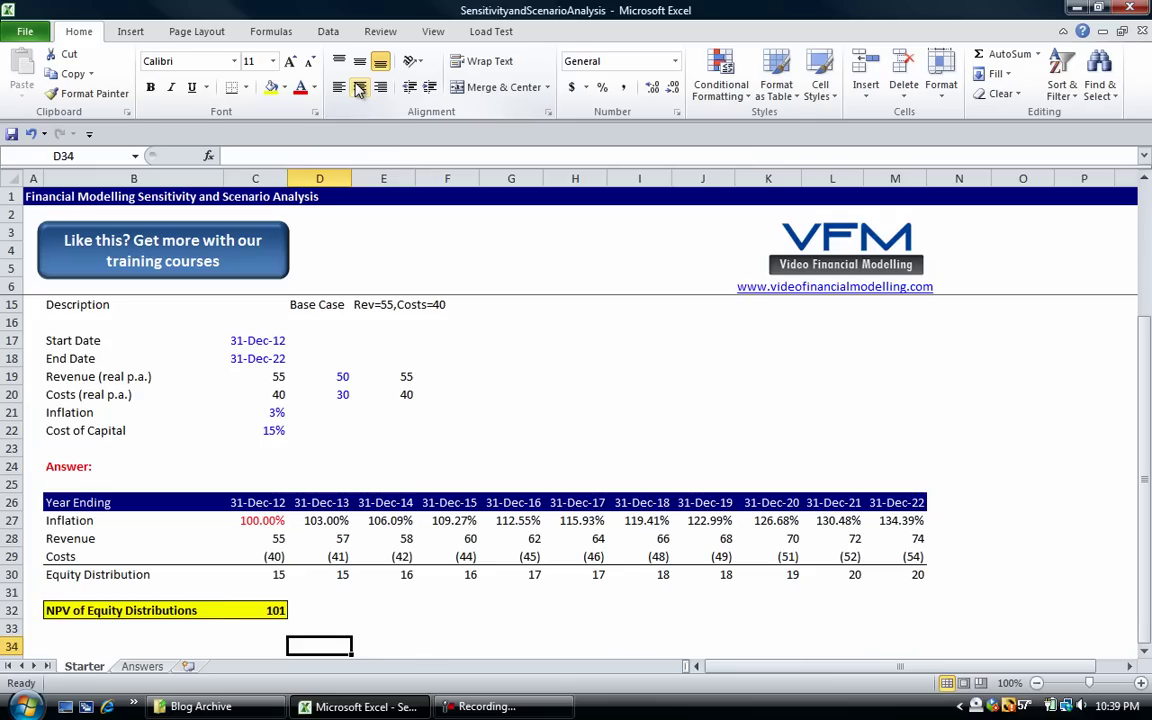
key(Left)
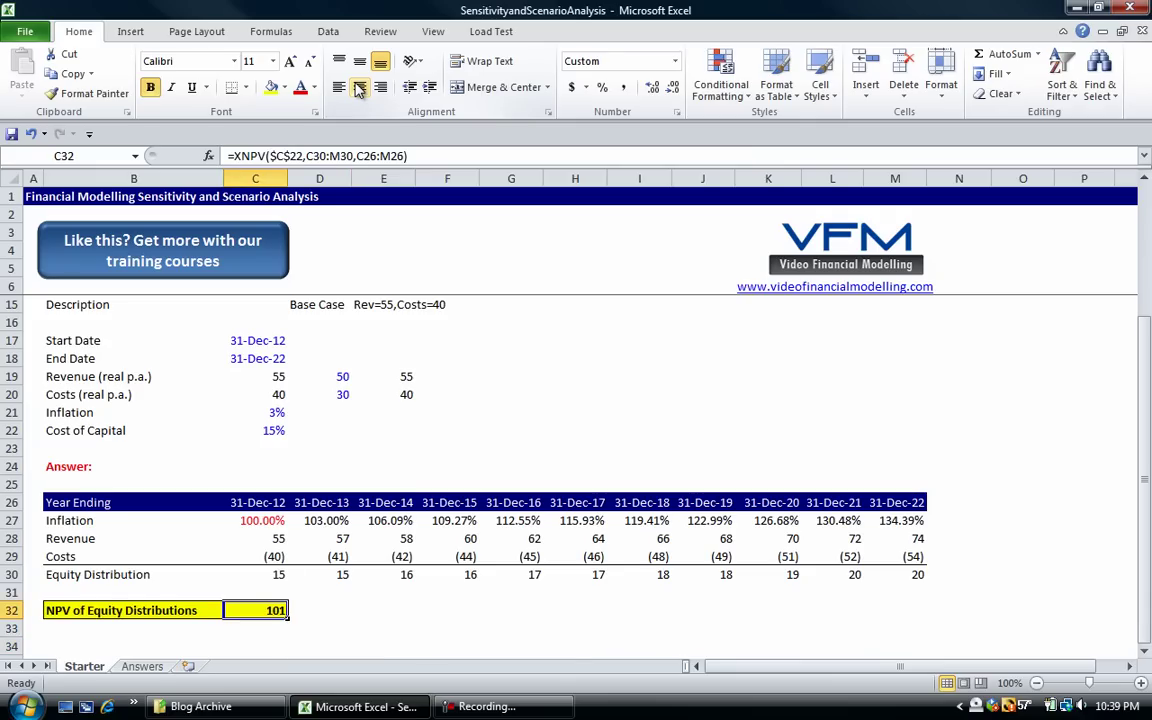
key(Up)
key(Up)
key(Up)
key(Up)
key(Up)
key(Up)
key(Up)
key(Up)
key(Up)
key(Up)
key(Up)
key(Up)
key(Up)
key(Up)
key(Up)
key(Up)
key(Up)
key(Up)
key(Up)
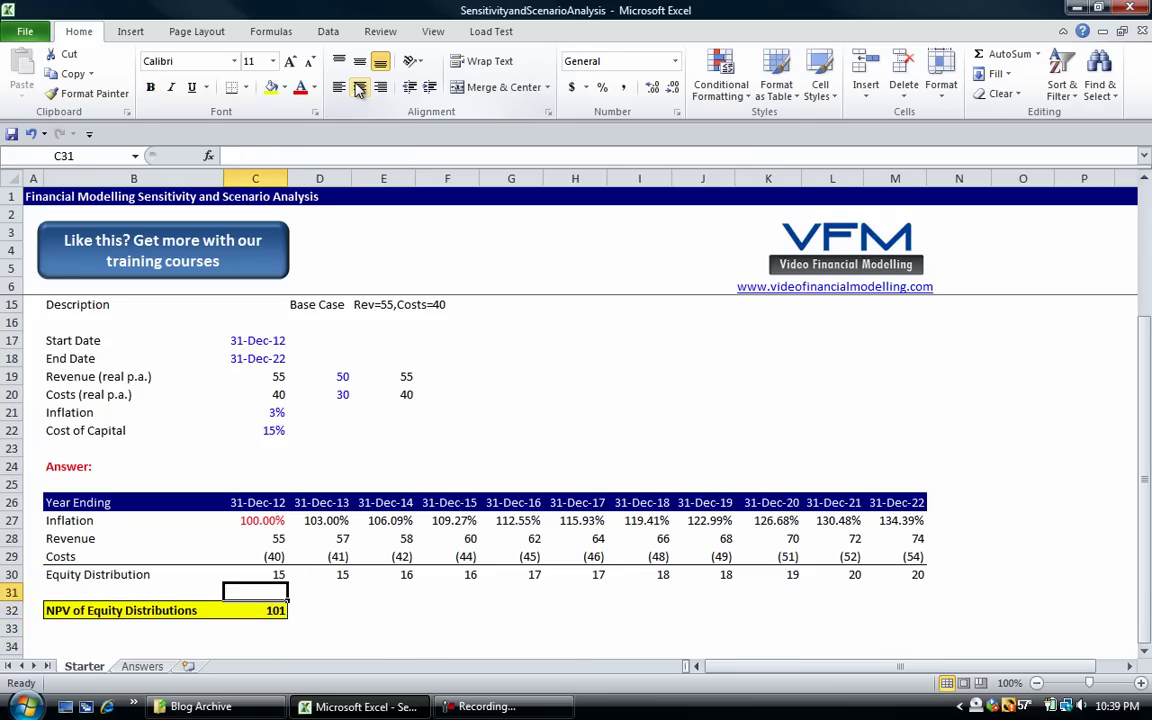
key(Up)
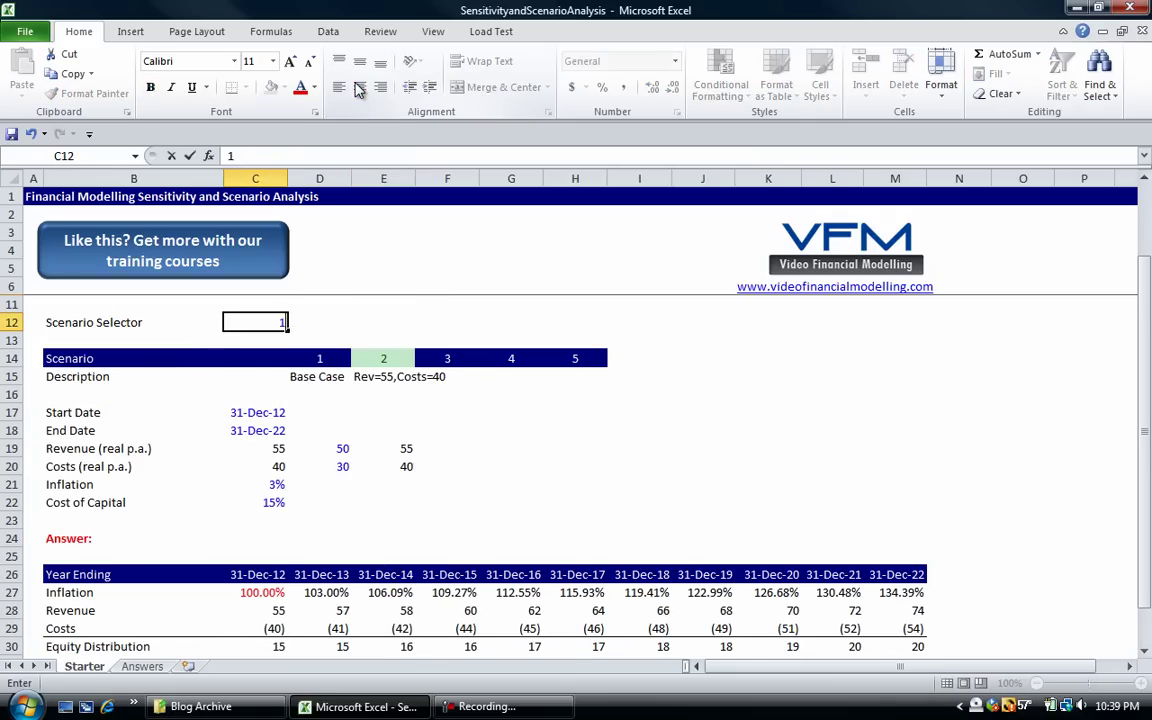
text(1)
key(Return)
key(Down)
key(Down)
key(Down)
key(Down)
key(Down)
key(Down)
key(Down)
key(Down)
key(Down)
key(Down)
key(Down)
key(Down)
key(Down)
key(Down)
key(Down)
key(Down)
key(Down)
key(Down)
key(Down)
key(Down)
key(Up)
key(Up)
key(Up)
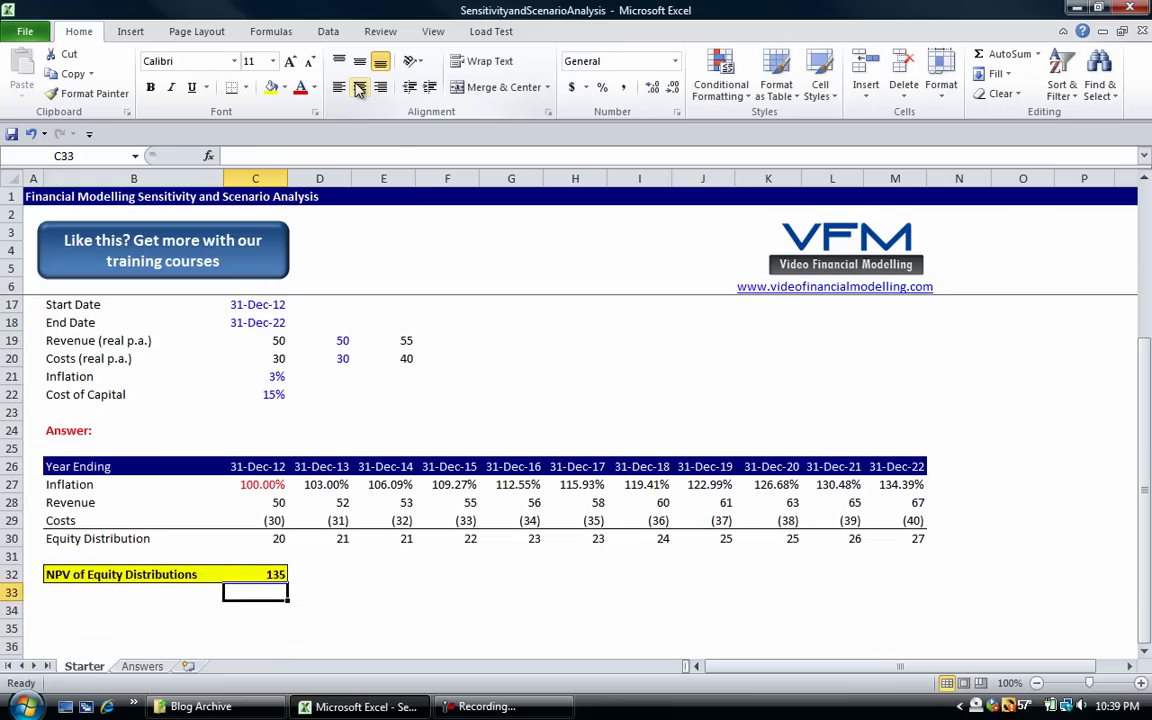
key(Up)
key(ctrl+c)
key(Down)
key(Down)
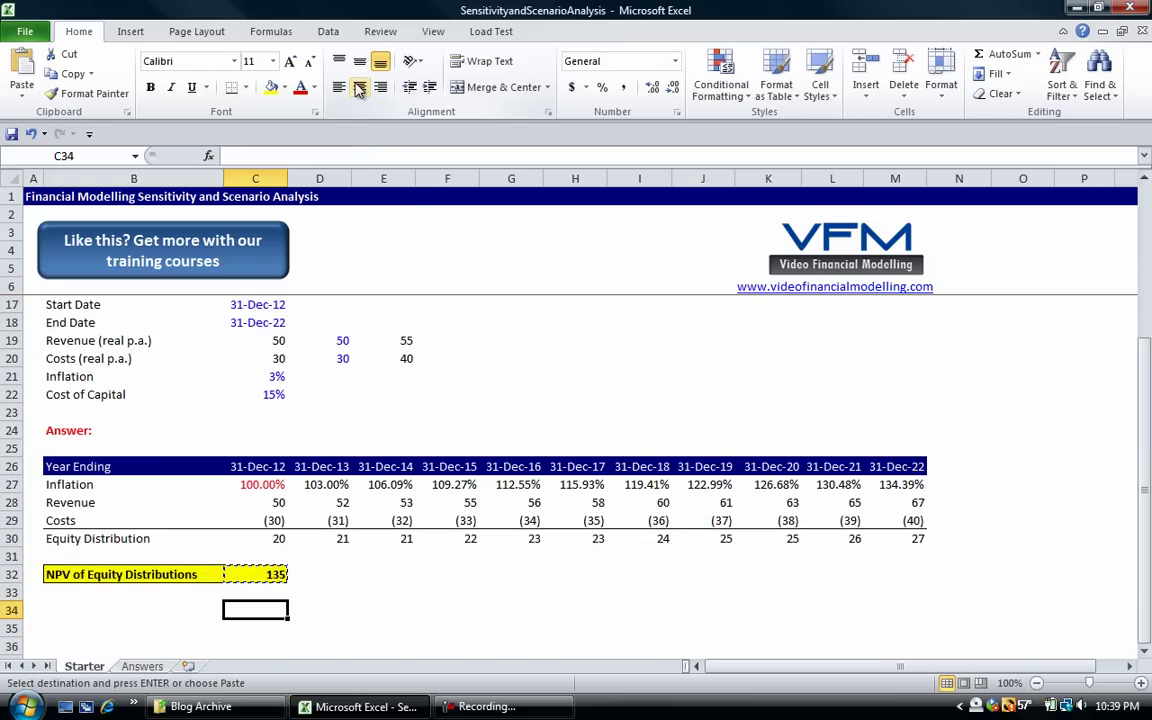
key(alt)
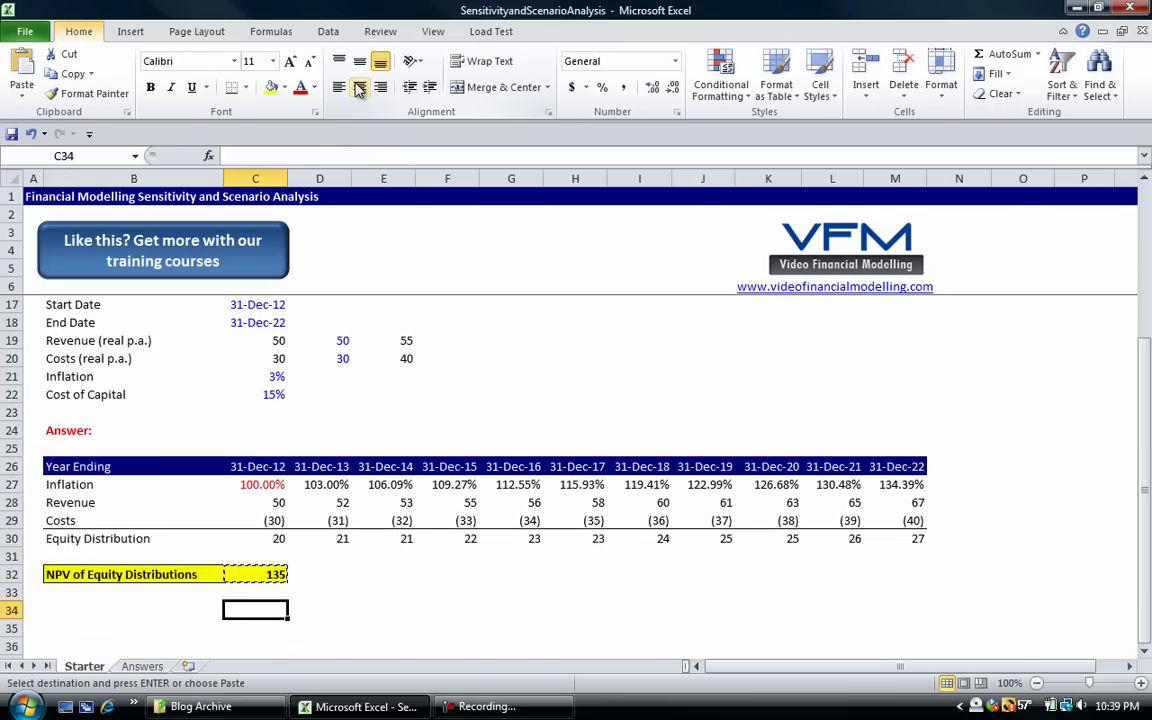
key(h)
key(v)
key(v)
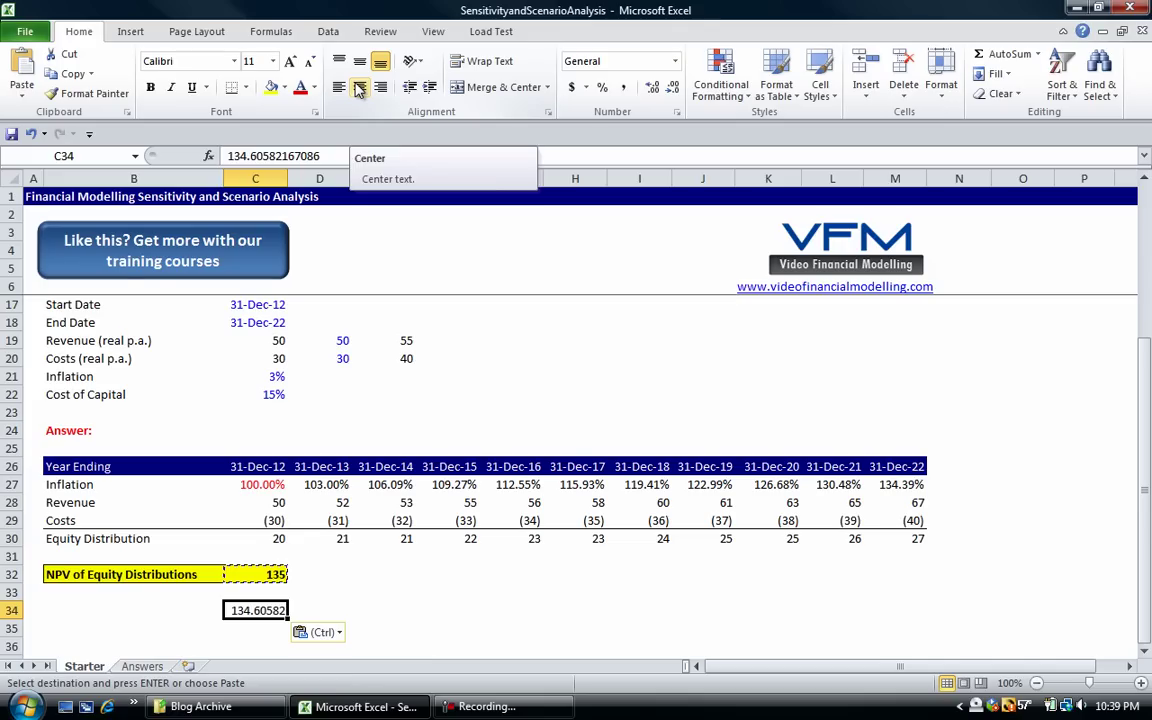
key(Left)
text(Scenario 1)
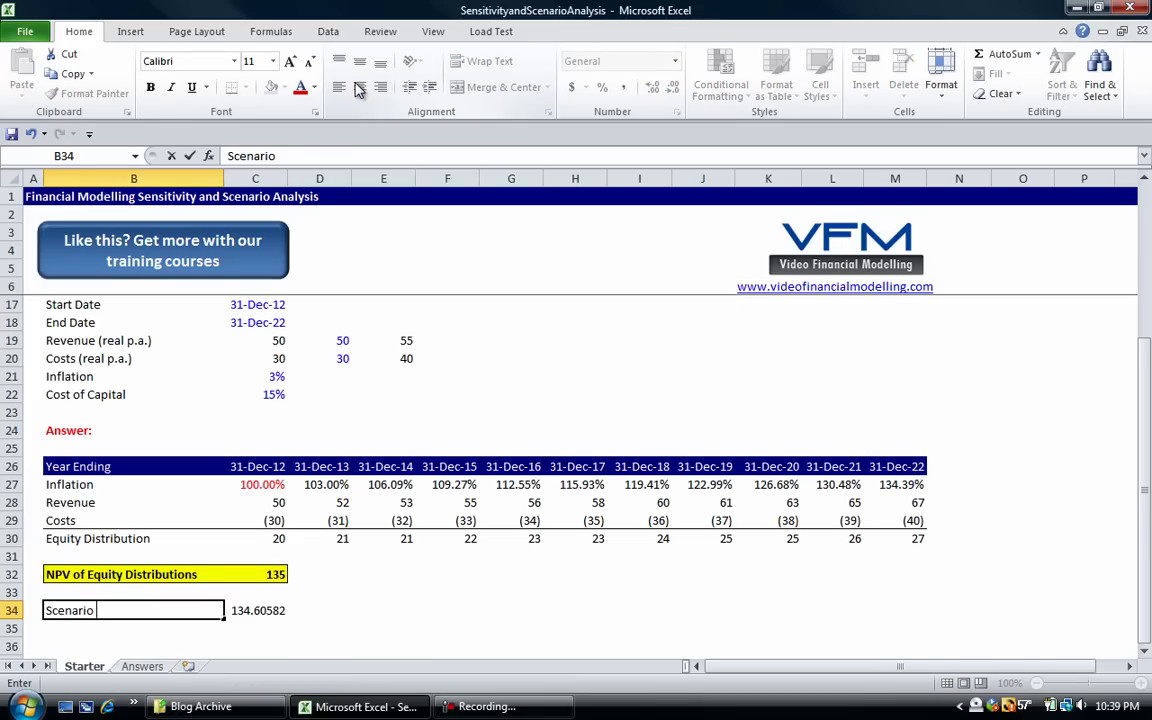
key(Return)
Step: Switch to scenario 2 and store its NPV 100.95437 as a value labelled 'Scenario 2'
key(Up)
key(Right)
key(Up)
key(Up)
key(Up)
key(Up)
key(Up)
key(Up)
key(Up)
key(Up)
key(Up)
key(Up)
key(Up)
key(Up)
key(Up)
key(Up)
key(Up)
key(Up)
key(Up)
key(Up)
key(Up)
key(Up)
key(Up)
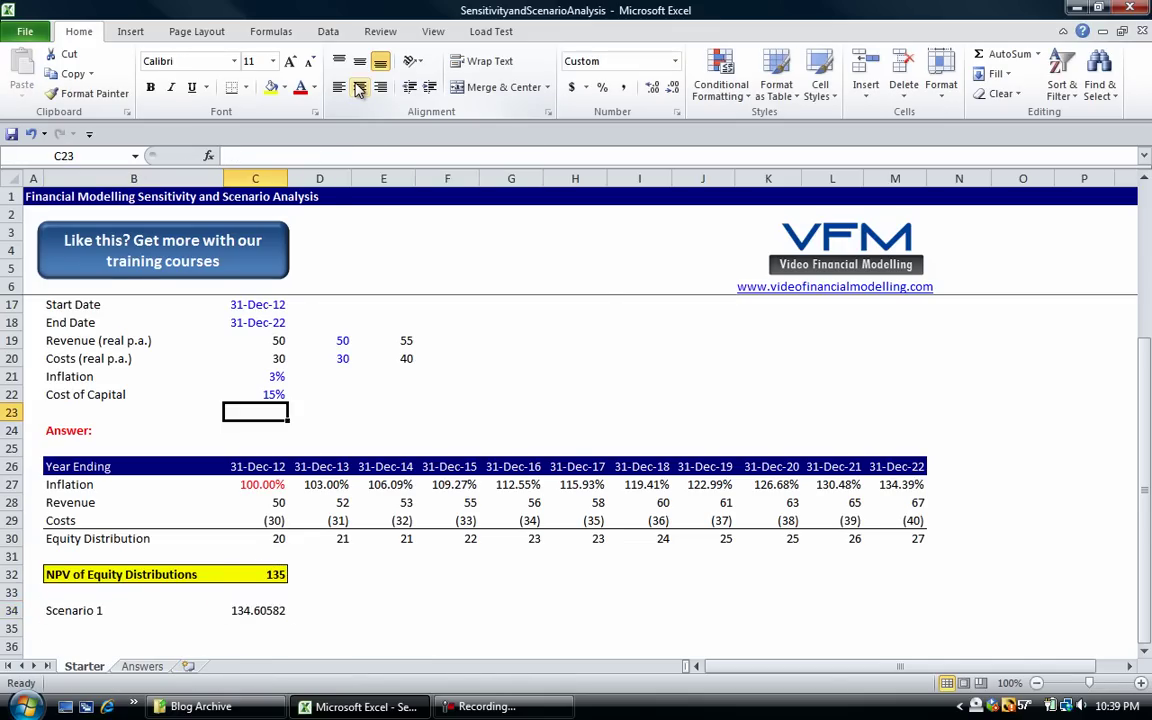
key(Down)
text(2)
key(Return)
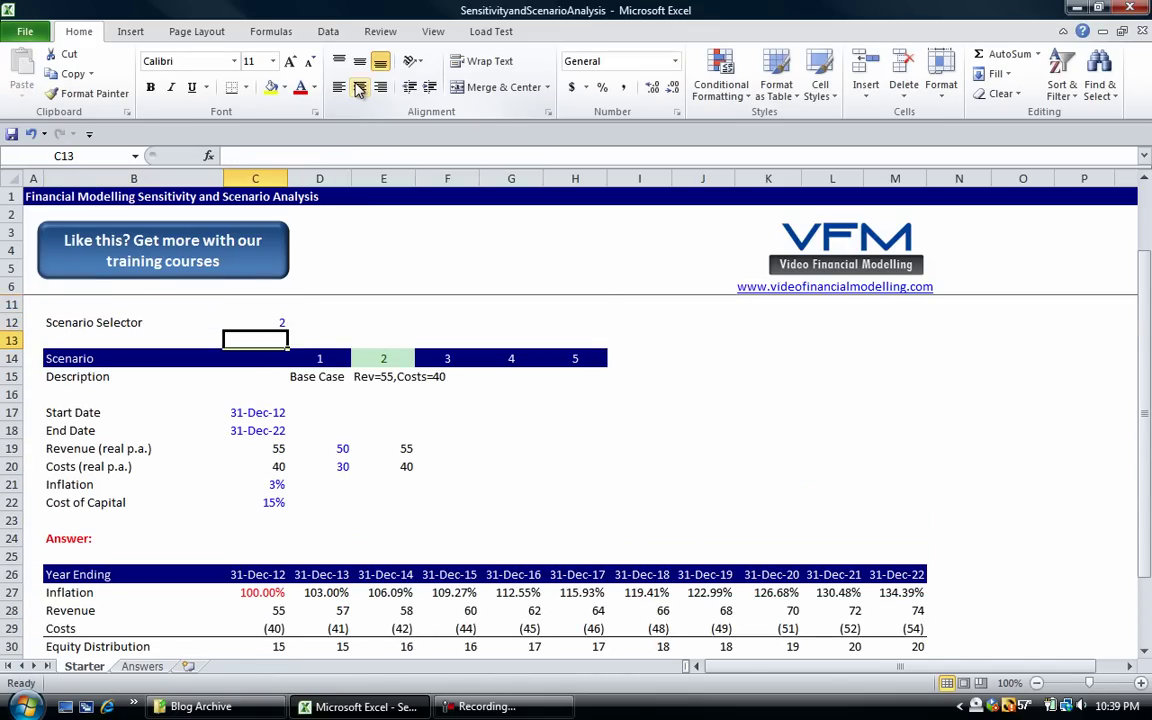
key(Down)
key(Down)
key(Down)
key(Down)
key(Down)
key(Down)
key(Down)
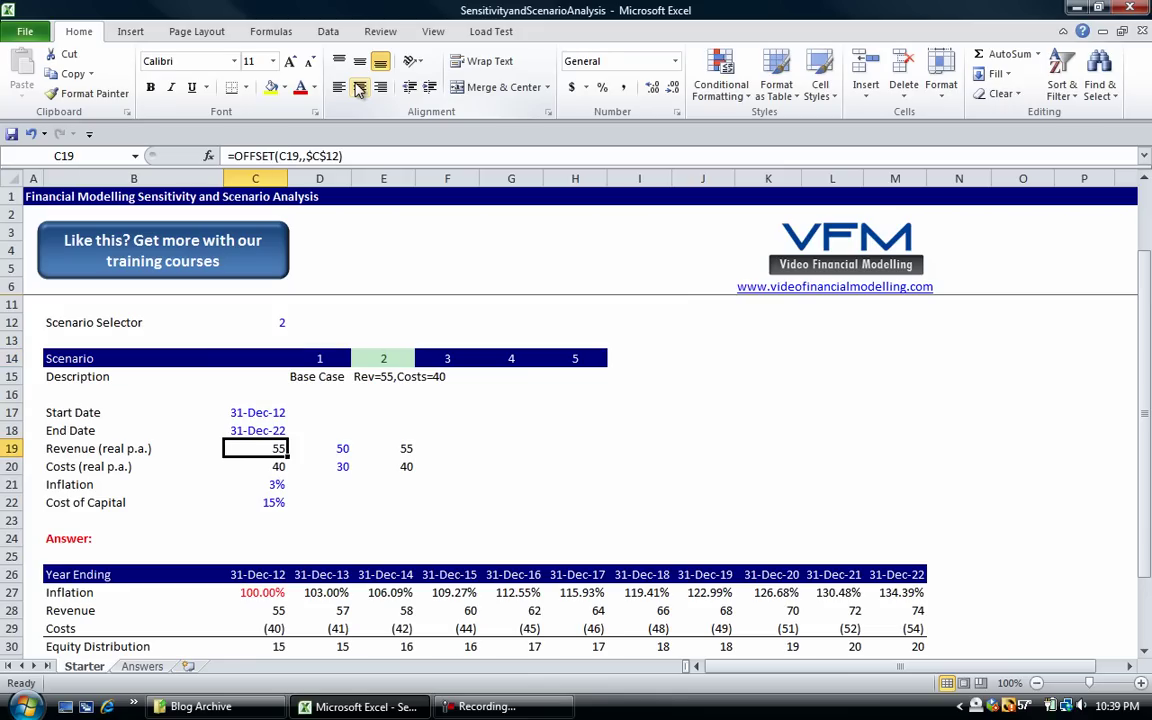
key(Down)
key(Down)
key(Down)
key(Down)
key(Down)
key(Down)
key(Down)
key(Down)
key(Down)
key(Down)
key(Down)
key(Down)
key(Down)
key(Down)
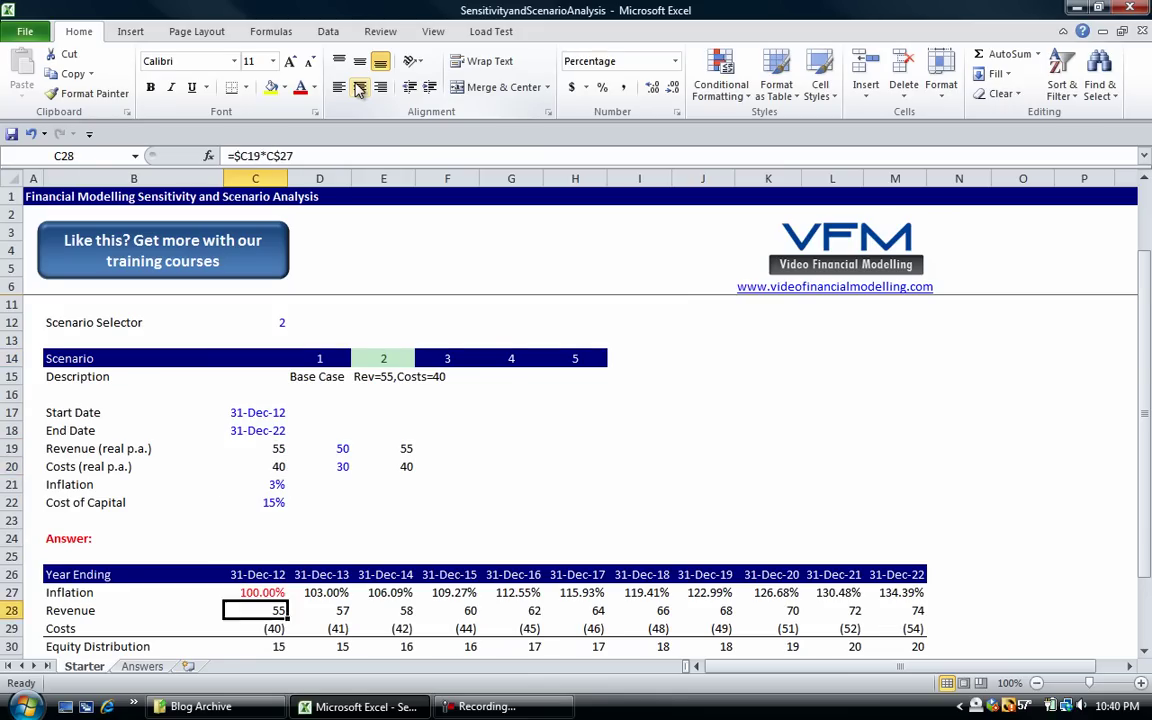
key(Up)
key(Up)
key(ctrl+c)
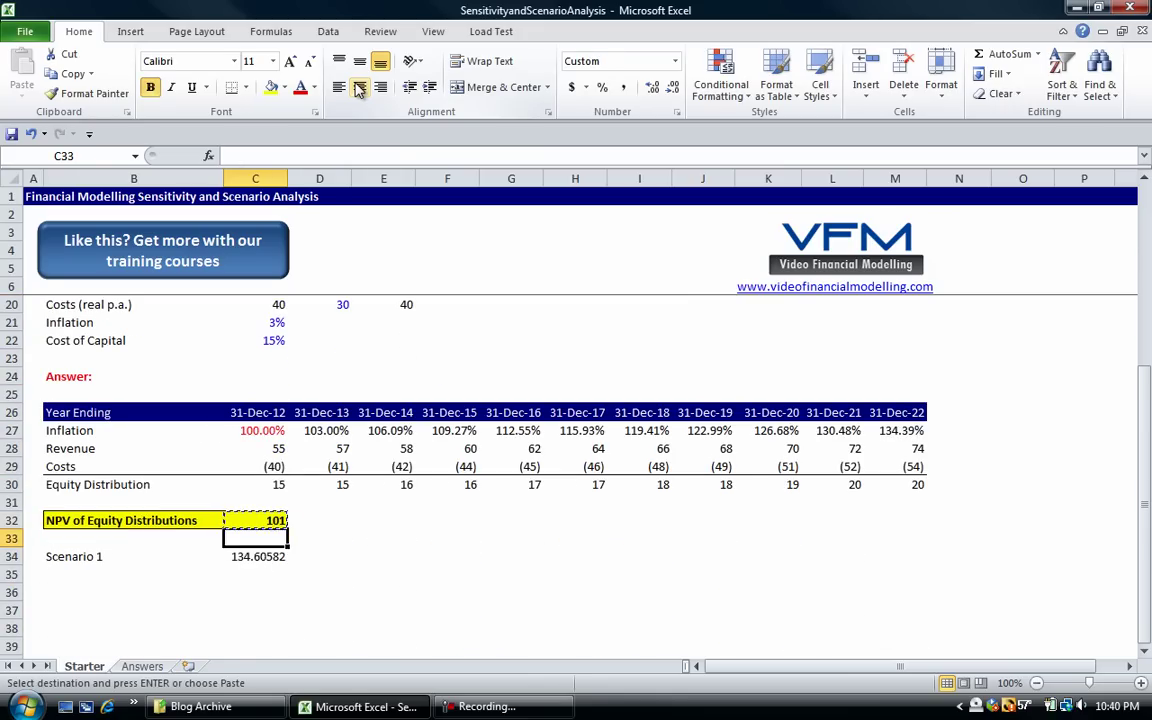
key(Down)
key(Down)
key(Down)
key(alt)
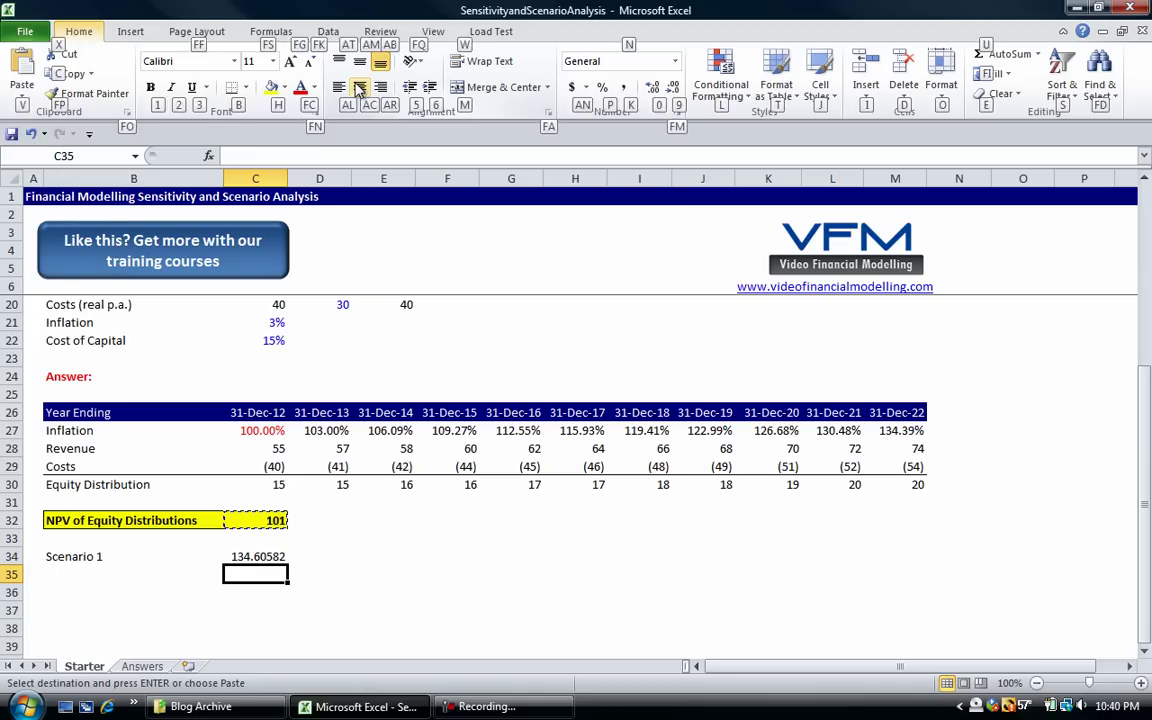
key(h)
key(v)
key(v)
key(Left)
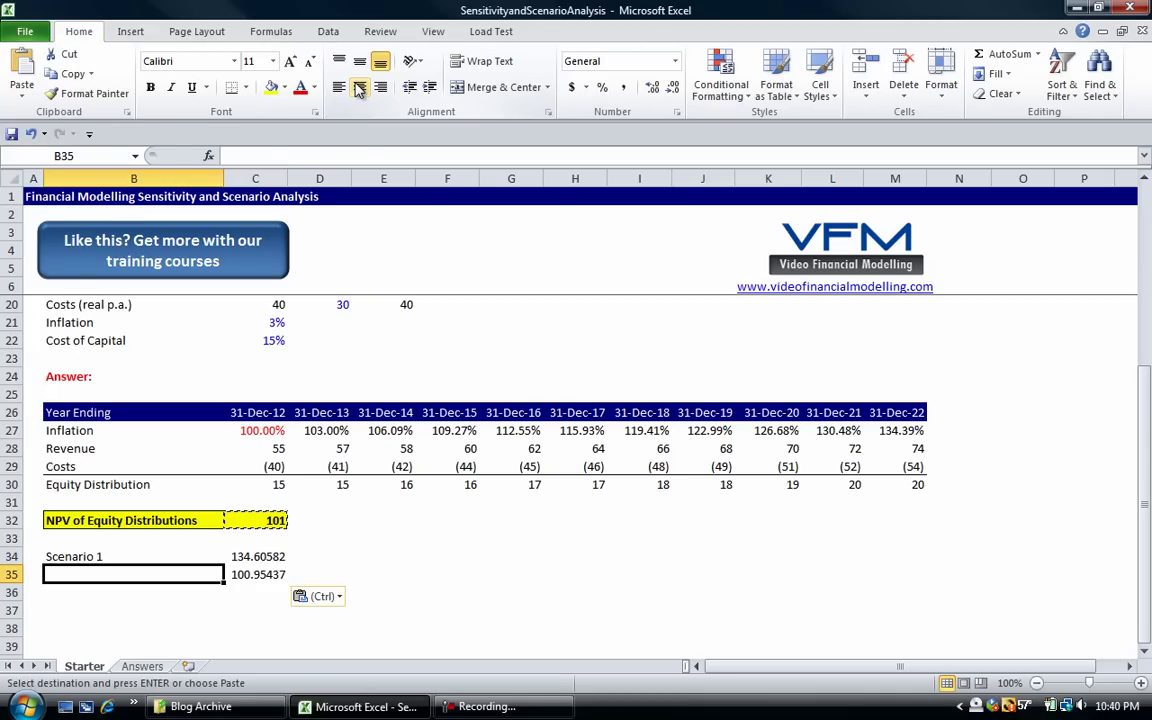
text(Scenario 2)
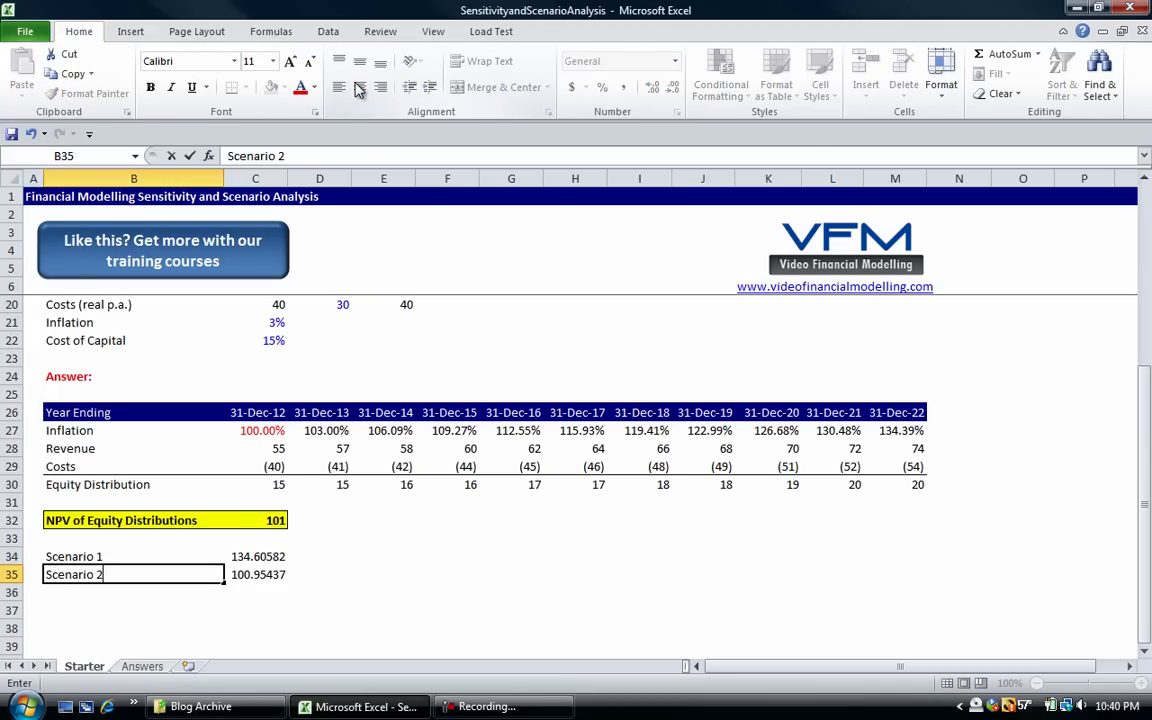
key(Return)
key(Up)
key(Right)
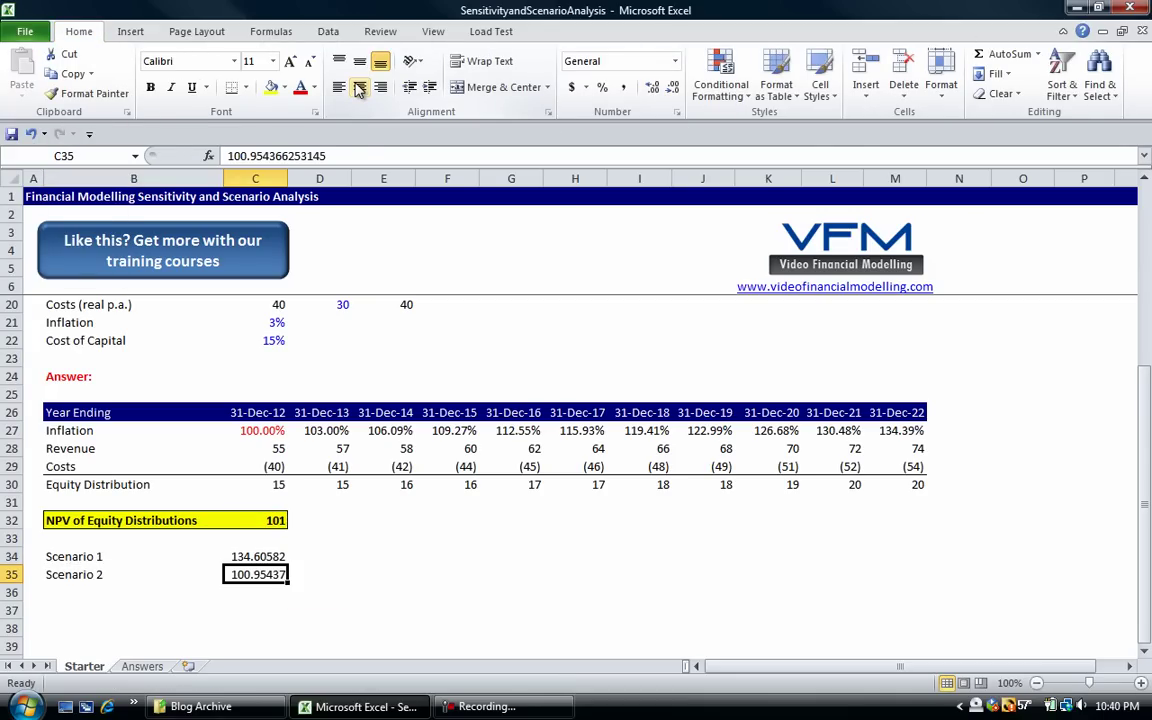
key(Up)
key(Up)
key(Up)
key(Up)
key(Up)
key(Up)
key(Up)
key(Up)
key(Up)
key(Up)
key(Up)
key(Up)
key(Up)
key(Up)
key(Up)
key(Up)
key(Up)
key(Up)
key(Up)
key(Up)
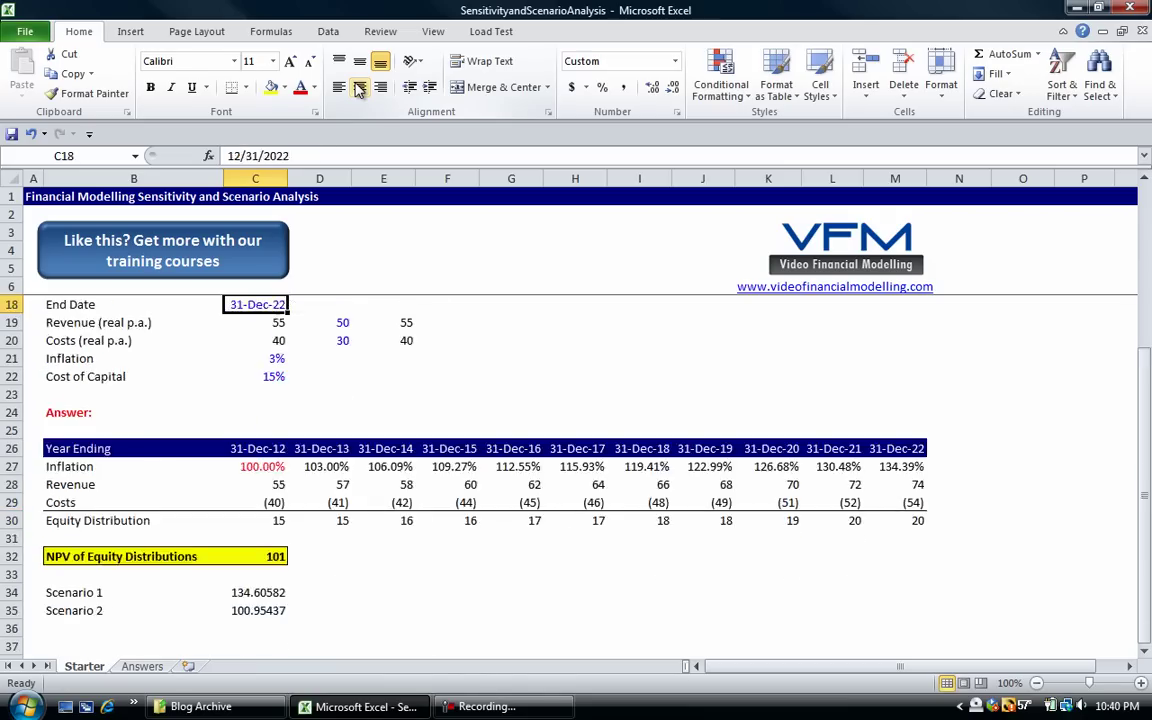
key(Down)
key(Down)
key(Right)
key(Down)
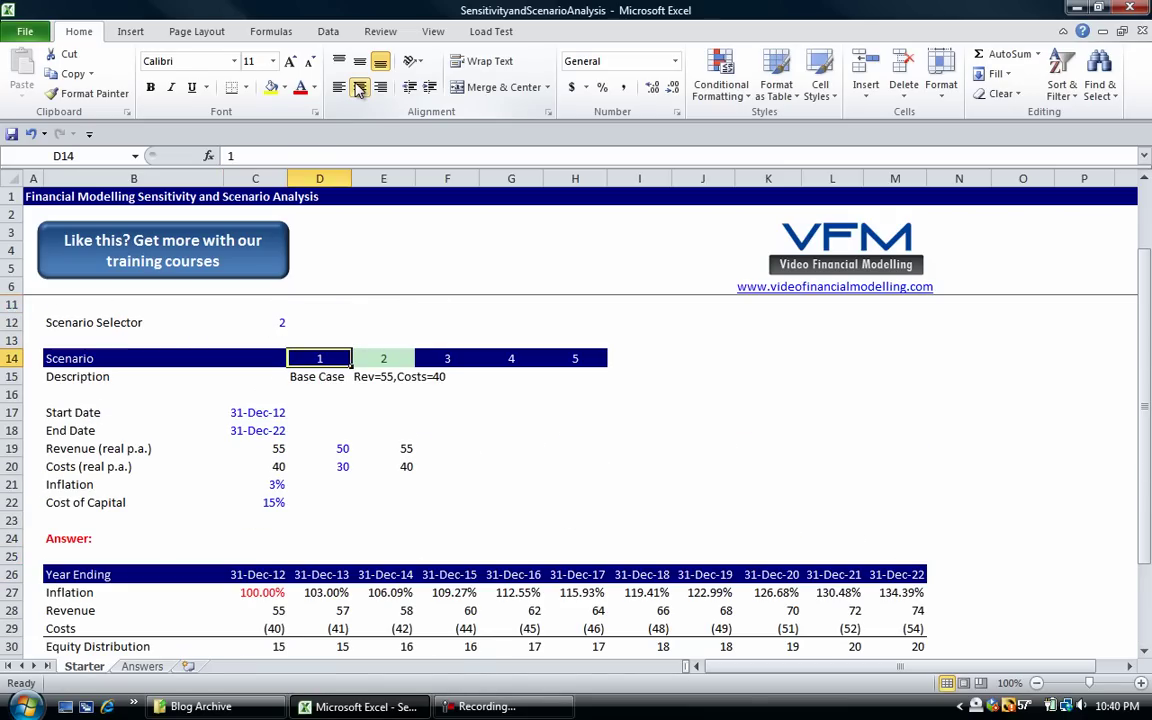
key(Right)
key(Down)
key(Down)
key(Down)
key(Down)
key(Down)
key(Left)
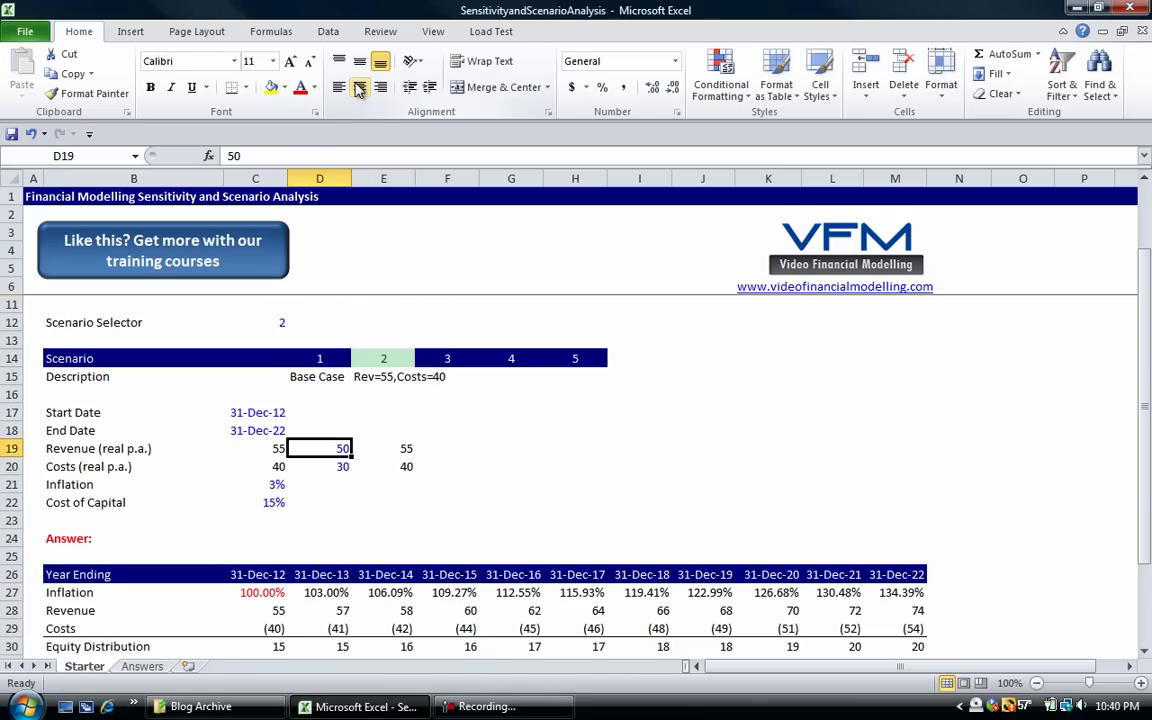
key(Down)
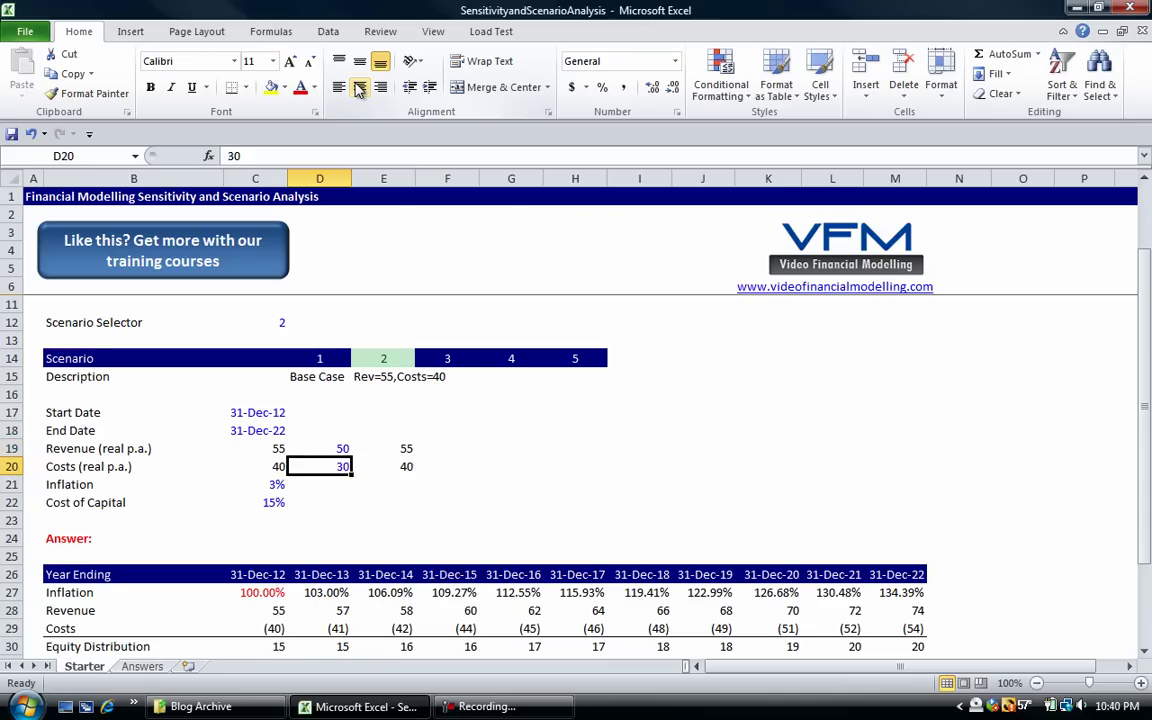
key(Right)
key(shift+Up)
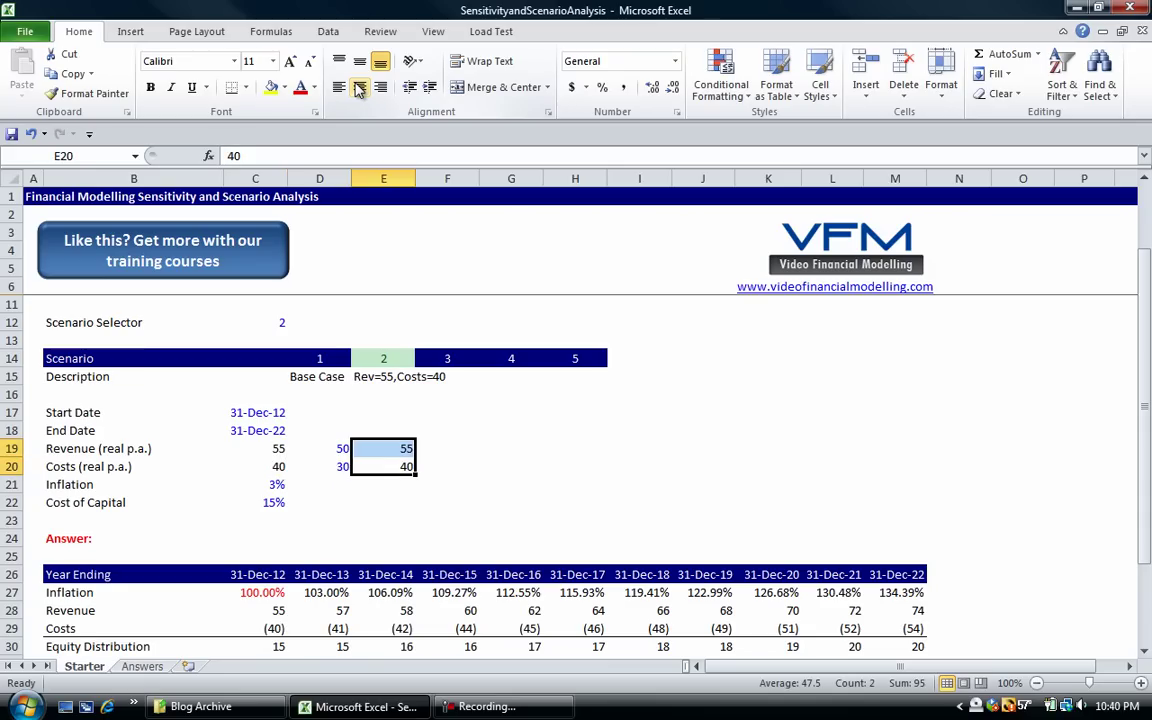
key(Left)
key(shift+Up)
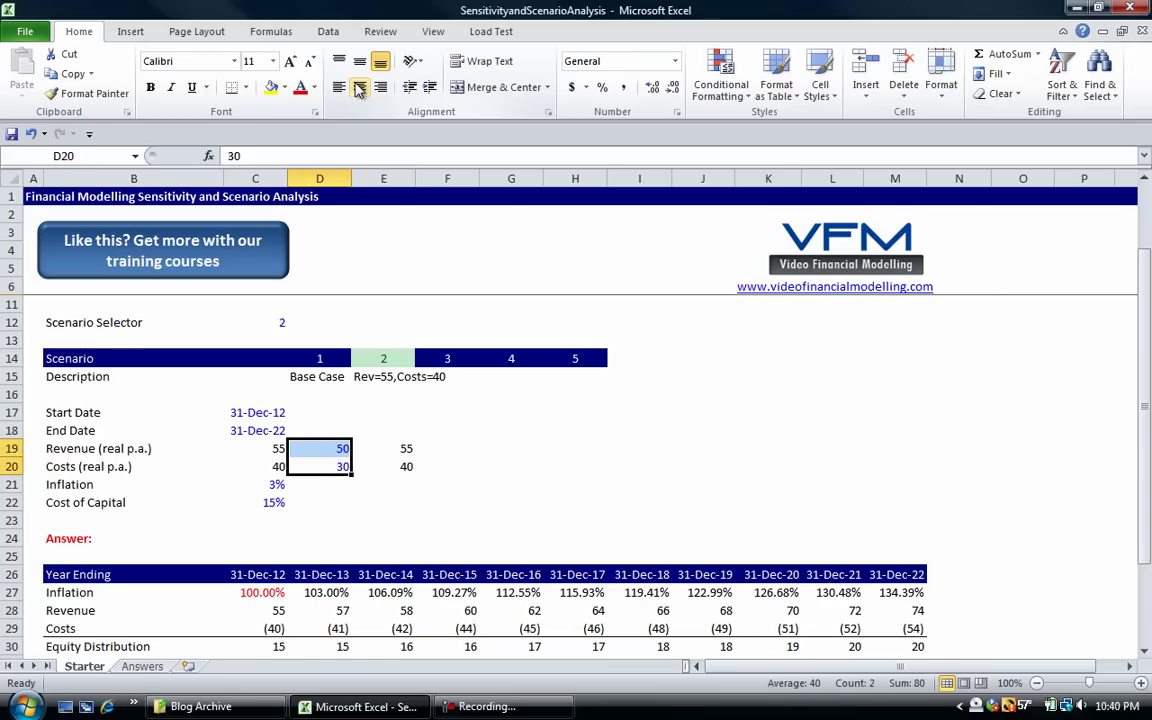
key(Right)
key(shift+Up)
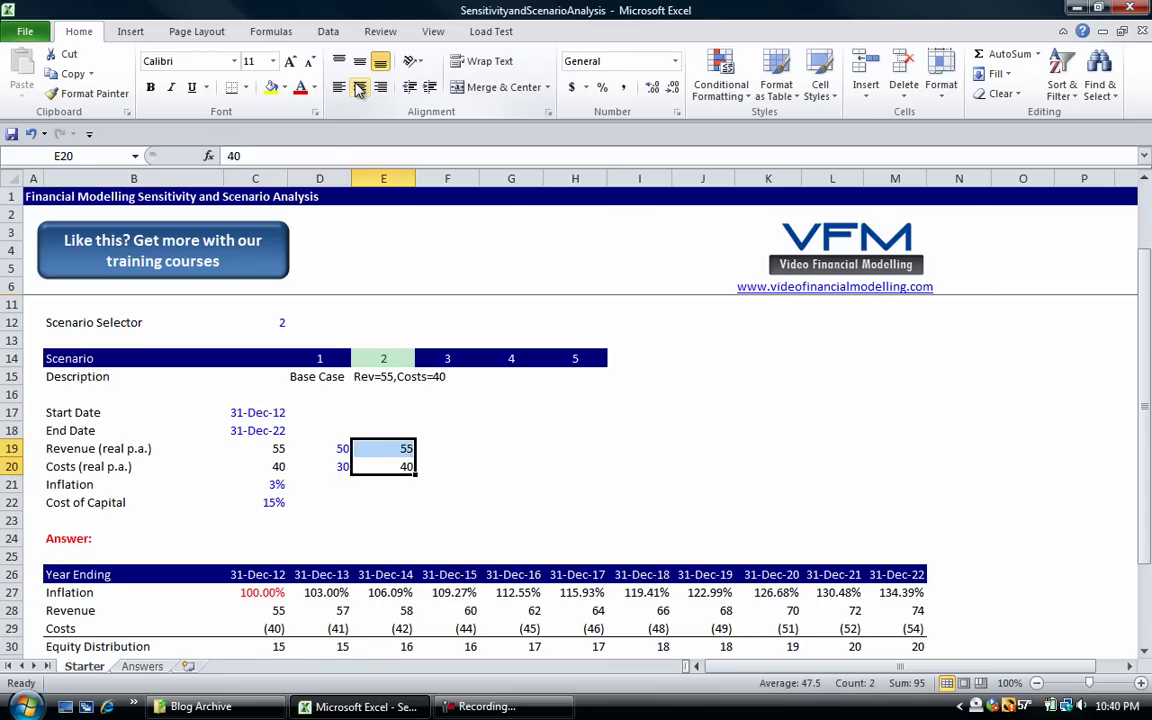
key(Left)
key(Left)
key(Down)
key(Down)
key(Down)
key(Down)
key(Down)
key(Down)
key(Down)
key(Down)
key(Down)
key(Down)
key(Down)
key(Down)
key(Down)
key(Down)
key(Down)
key(Down)
key(Down)
key(Down)
key(Down)
key(Down)
key(Down)
key(Up)
key(Up)
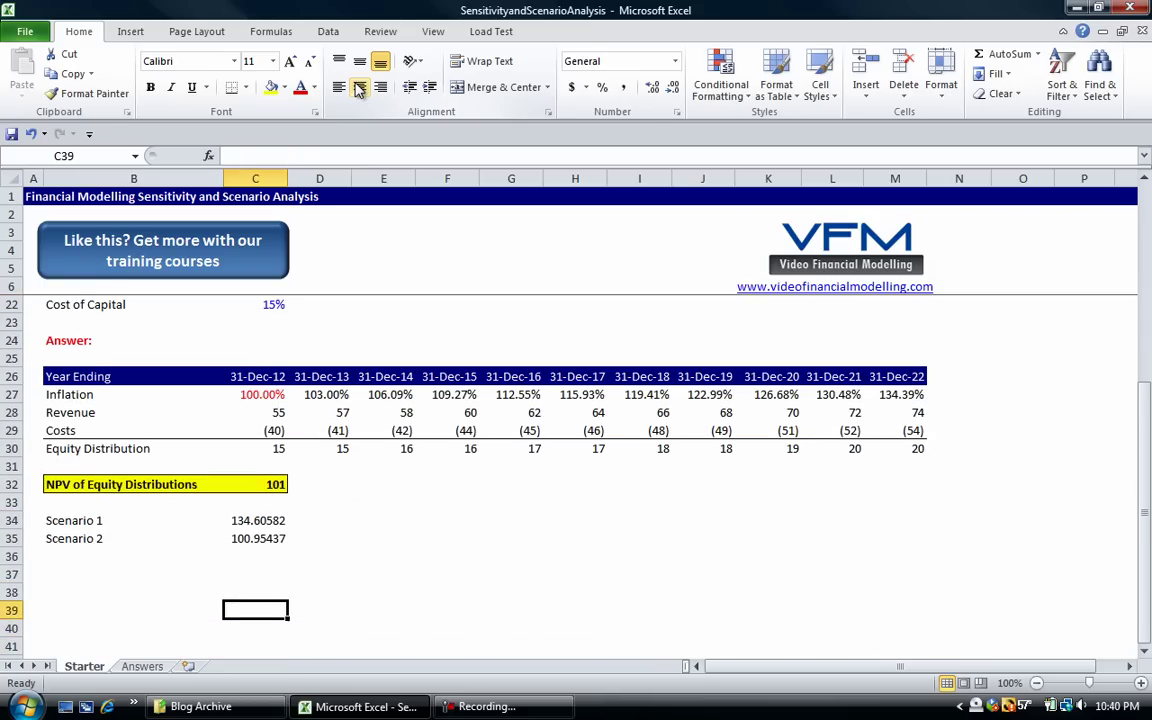
key(Up)
key(Up)
key(Up)
key(Up)
key(Up)
key(Up)
key(Up)
key(Up)
key(Up)
key(Up)
key(Up)
key(Up)
key(Up)
key(Up)
key(Up)
key(Up)
key(Up)
key(Up)
key(Up)
key(Up)
key(Down)
key(Down)
key(Down)
key(Down)
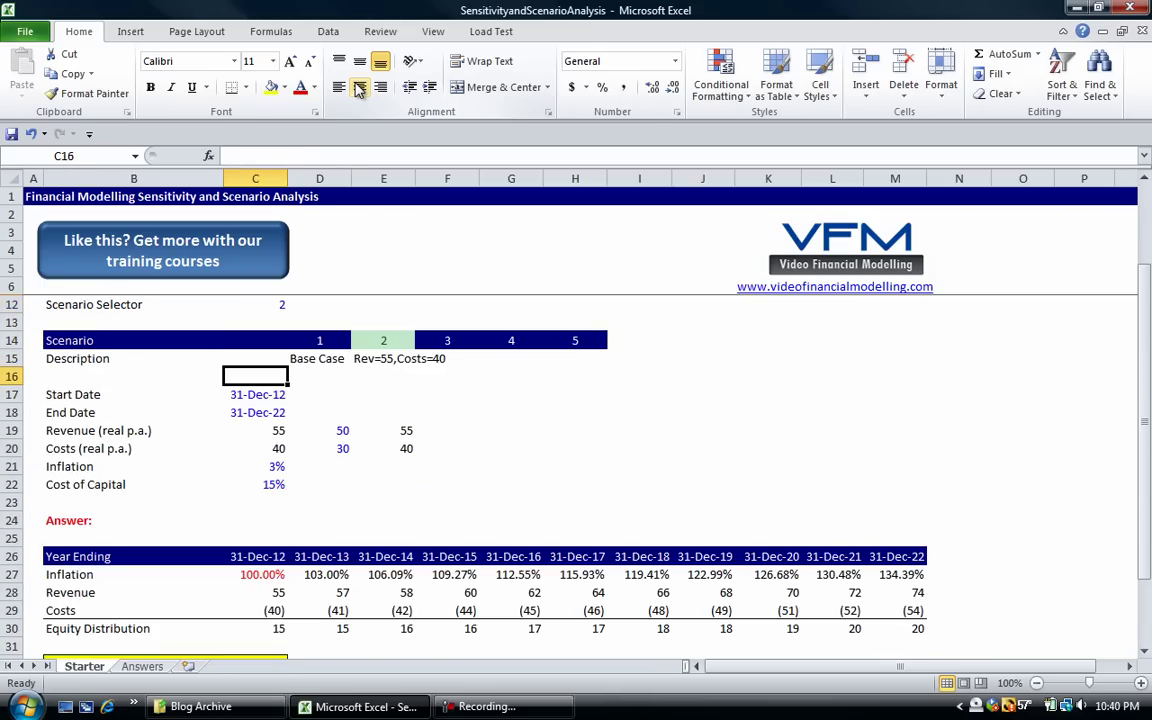
Step: Enter 'Inf=2.5' as scenario 3's description in F15
key(Up)
key(Right)
key(Right)
key(Right)
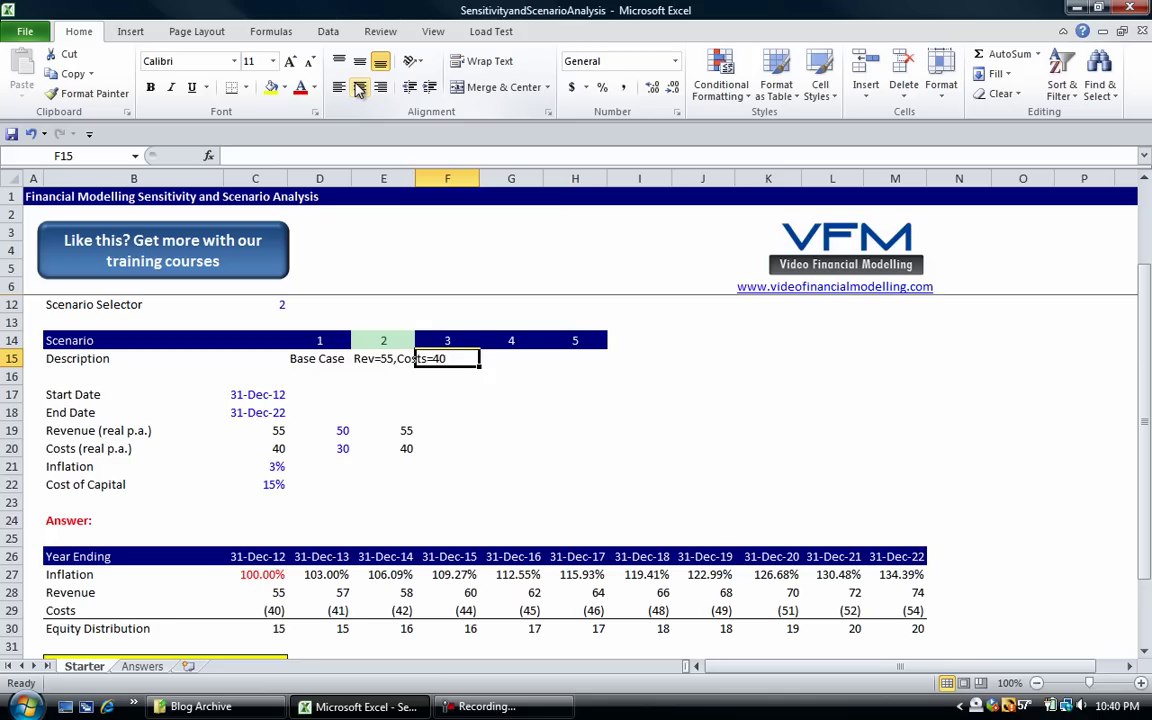
text(Inf=)
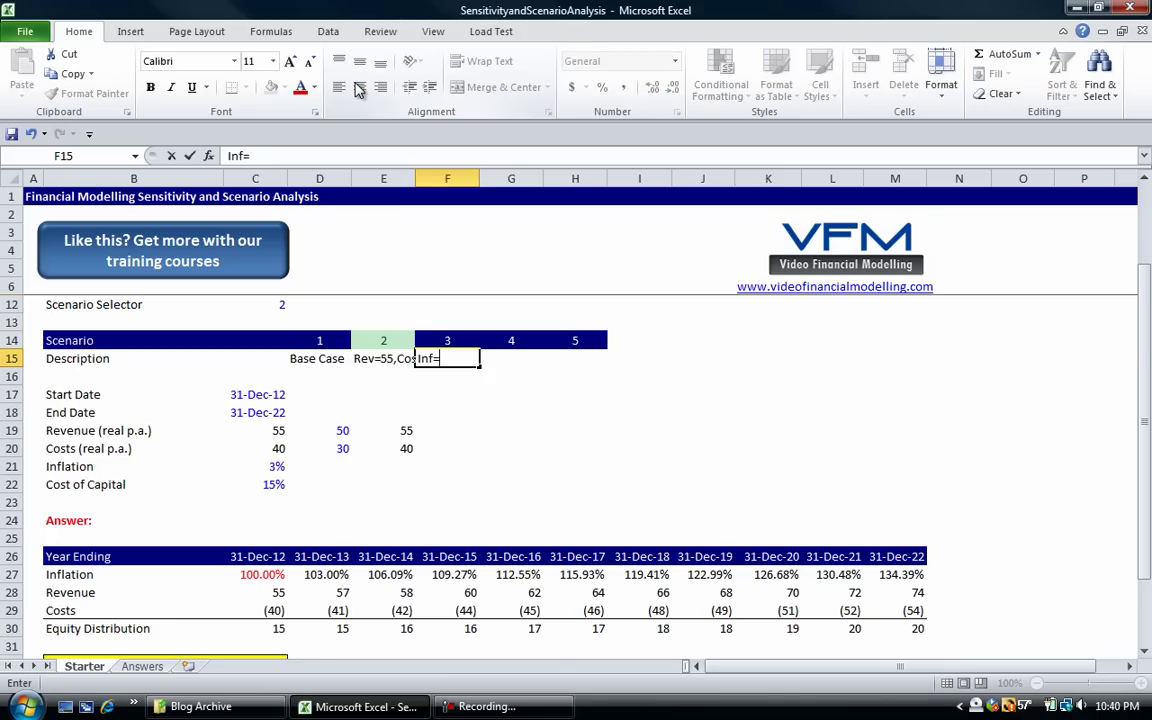
text(2.5)
key(Return)
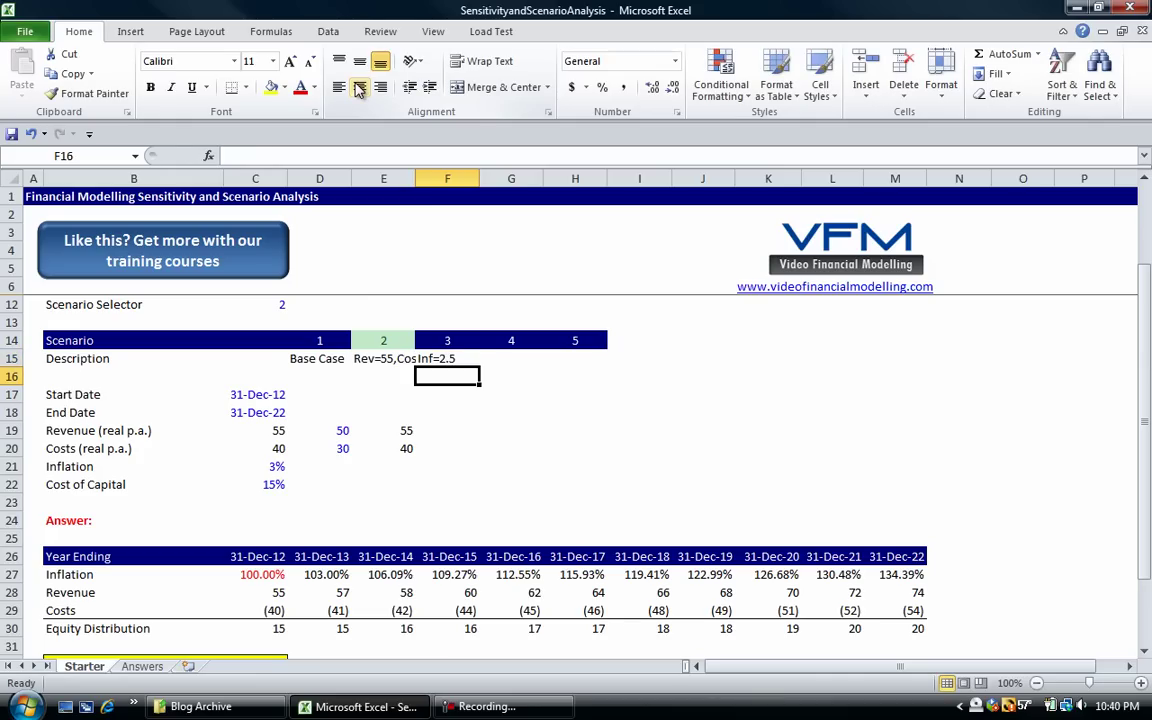
Step: Edit the scenario 3 description to read 'Inf=2.5%'
key(Up)
key(ctrl+Page_Down)
key(ctrl+Page_Up)
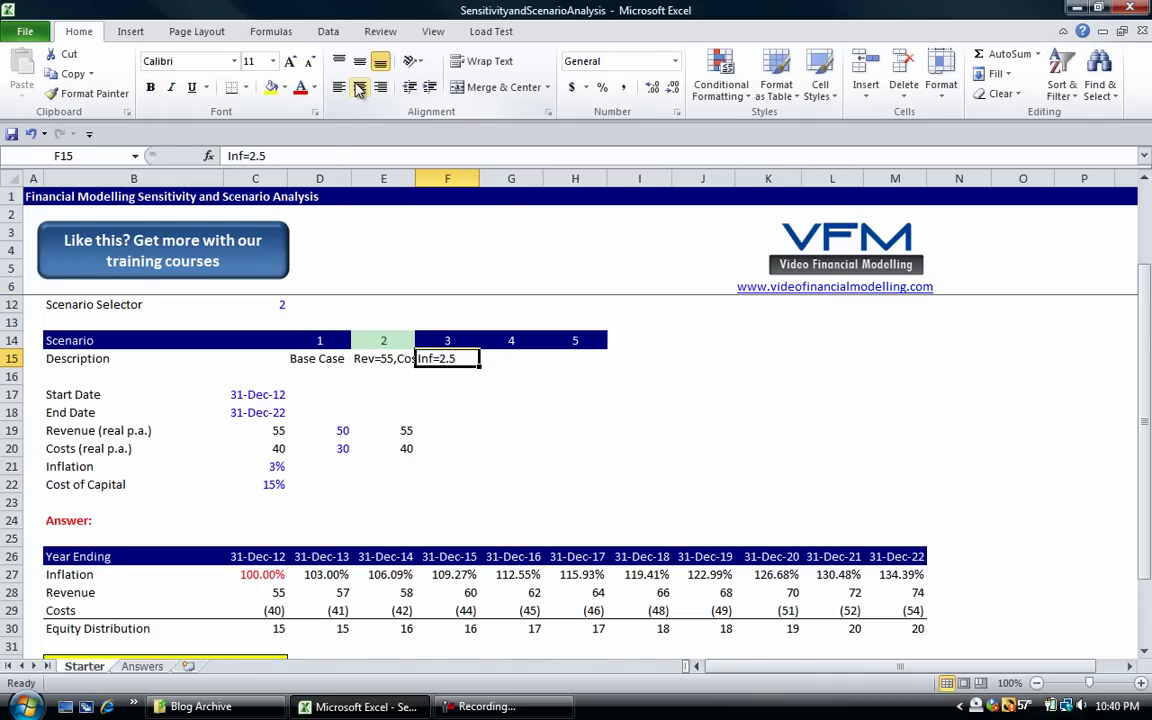
key(F2)
text(%)
key(Return)
key(Left)
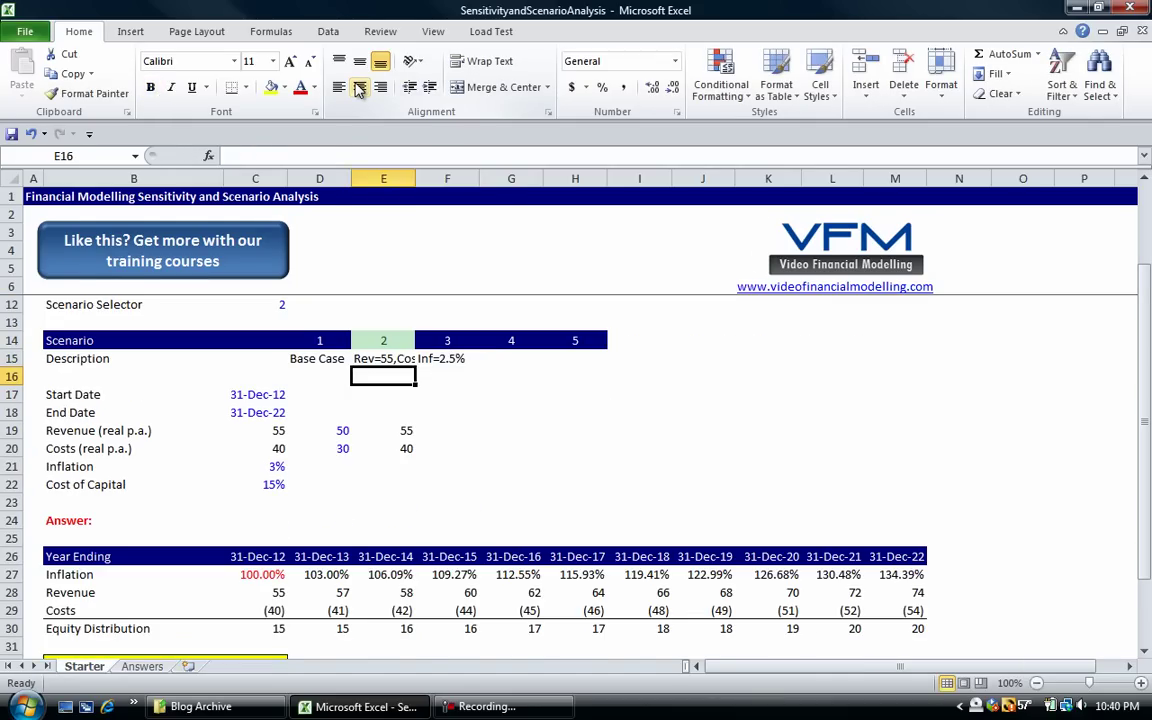
key(Left)
key(Down)
key(Down)
key(Down)
key(Right)
key(Down)
key(Down)
key(Down)
key(Down)
key(Down)
key(Down)
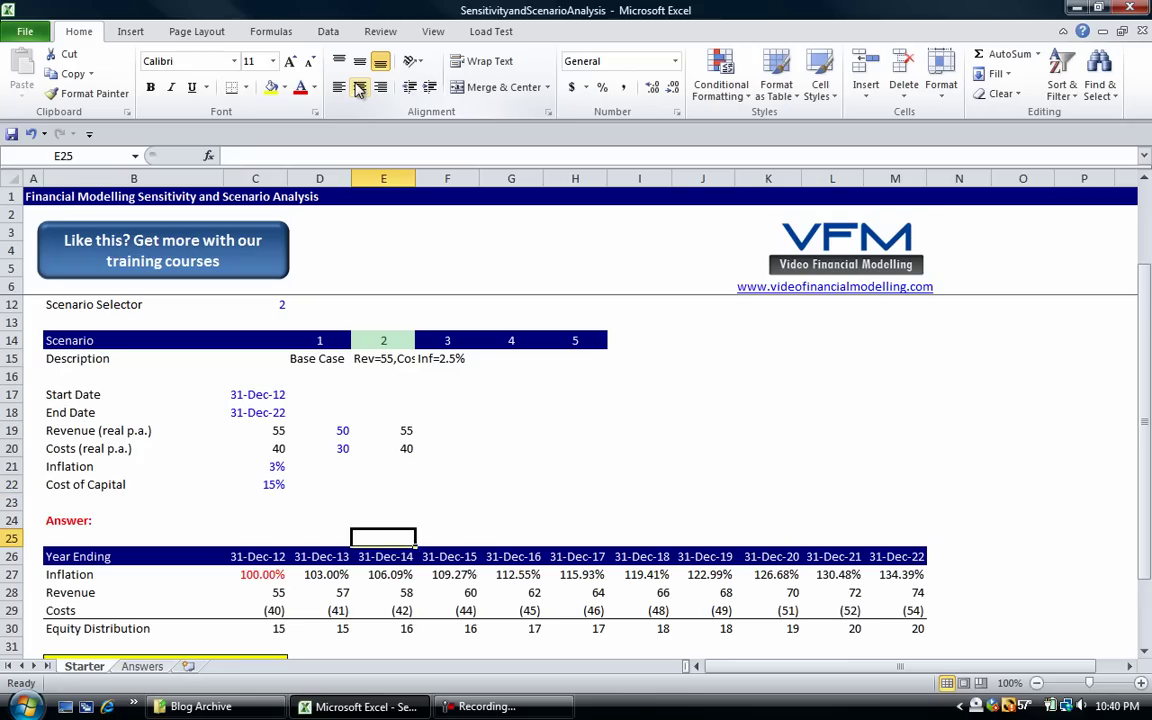
key(Up)
key(Up)
key(Up)
key(Up)
key(Left)
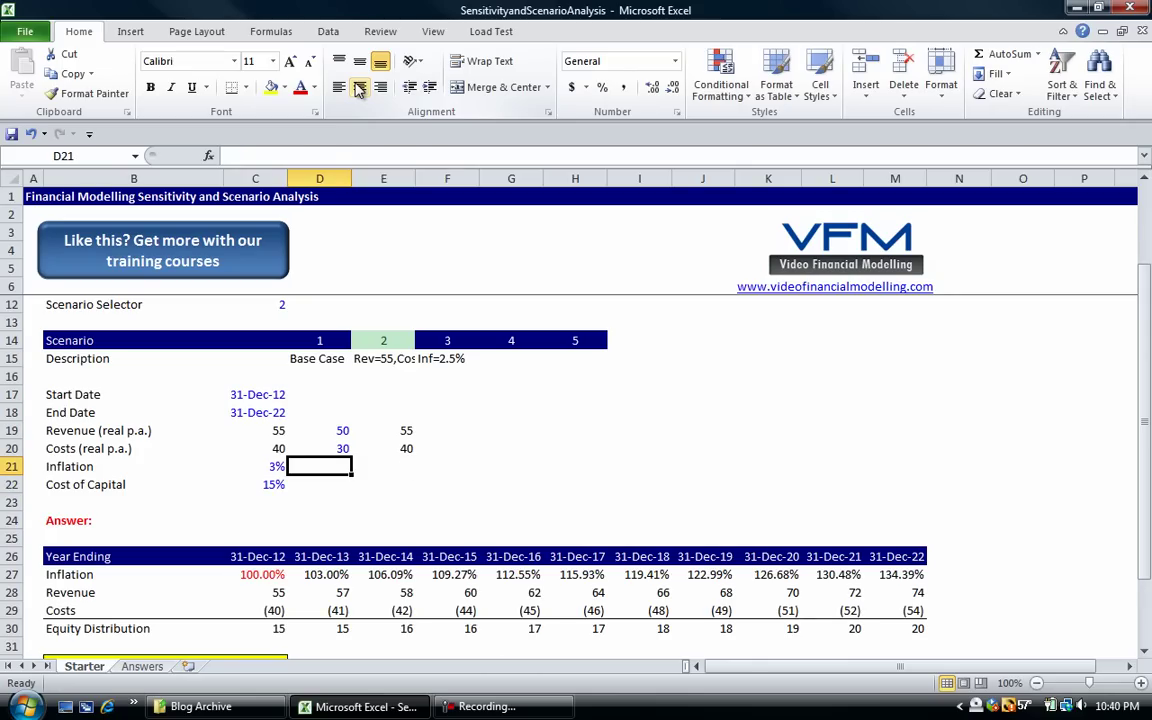
Step: Select scenario 3 and copy the 3% inflation value into scenario 3's inflation cell
key(Up)
key(Left)
key(Up)
key(Up)
key(Up)
key(Up)
key(Up)
key(Up)
key(Up)
key(Up)
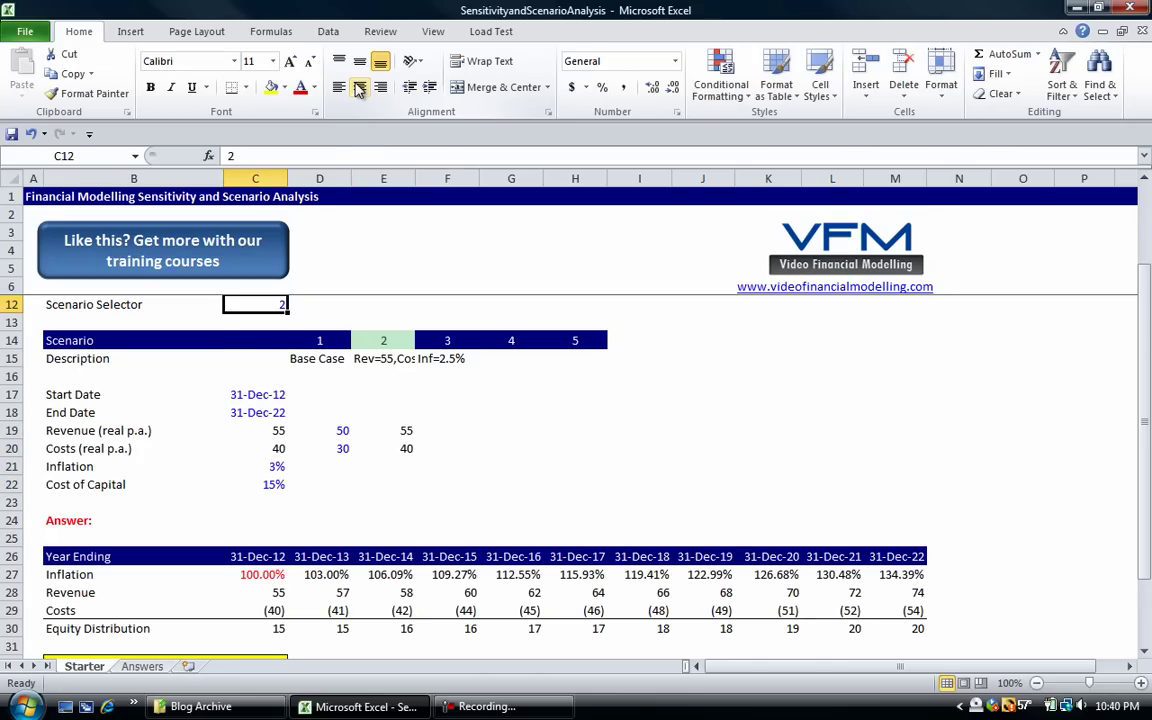
text(3)
key(Return)
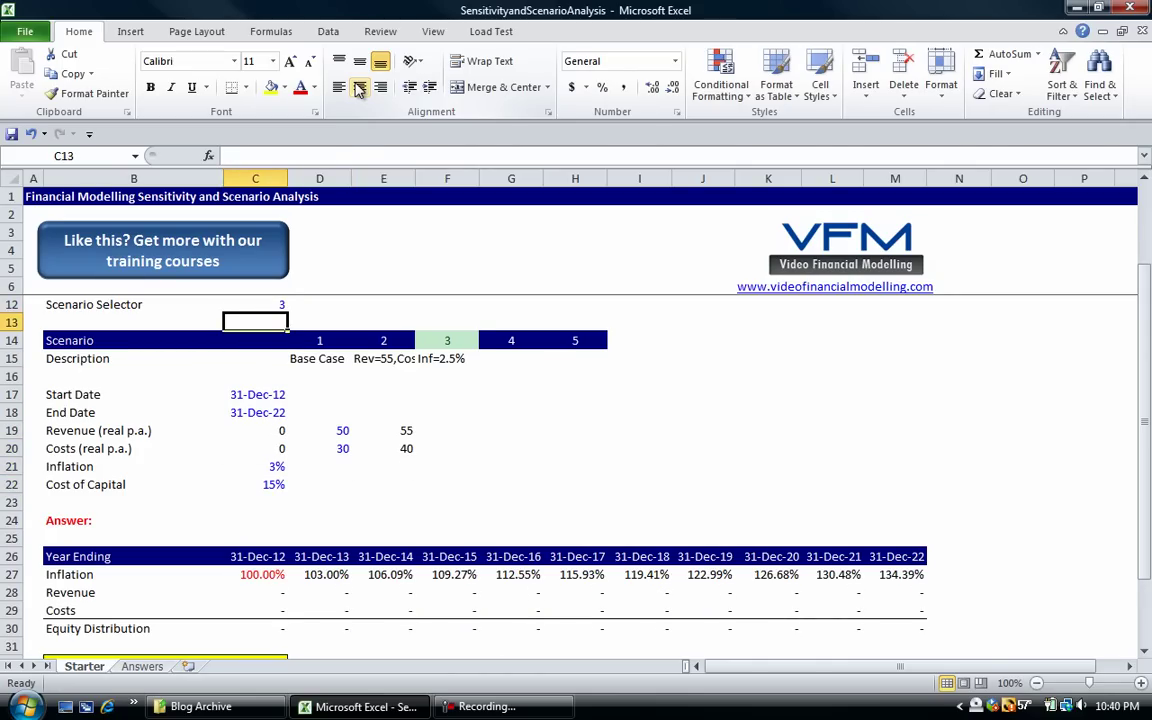
key(Down)
key(Down)
key(Down)
key(Down)
key(Down)
key(Down)
key(Down)
key(Down)
key(ctrl+c)
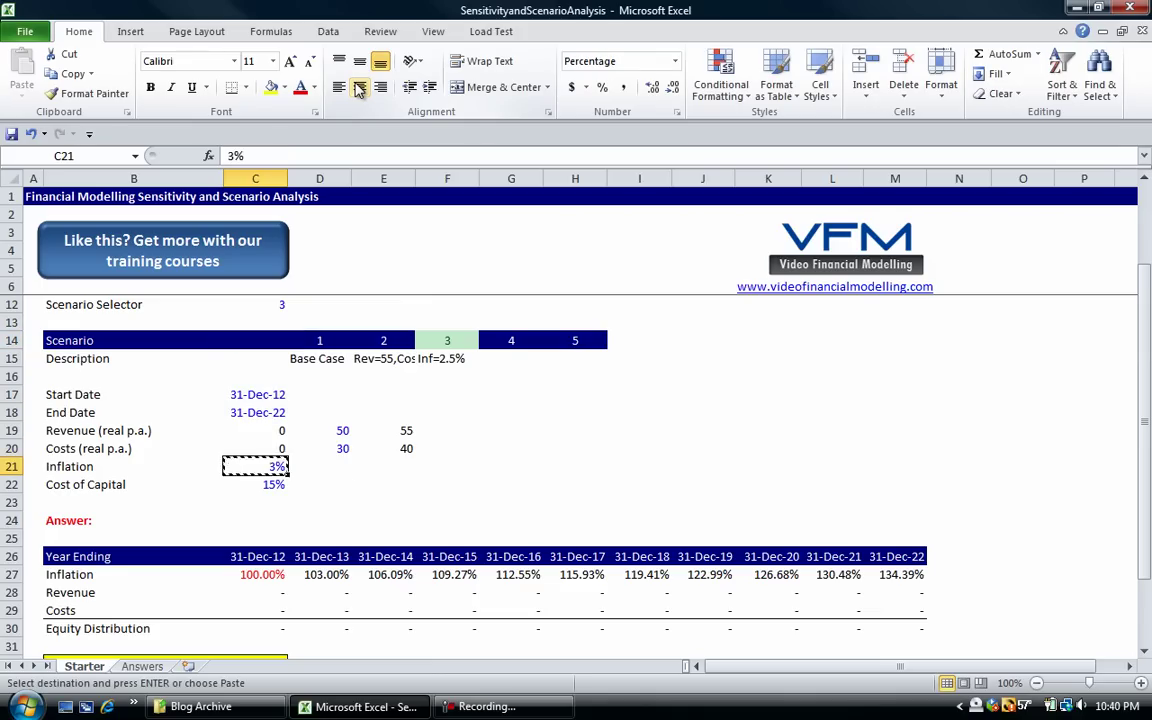
key(Right)
key(Right)
key(Right)
key(alt+h)
key(v)
key(v)
Step: Fill the Costs OFFSET formula down so Inflation uses =OFFSET(C21,,$C$12), formatted as percent
key(Up)
key(Left)
key(Left)
key(Left)
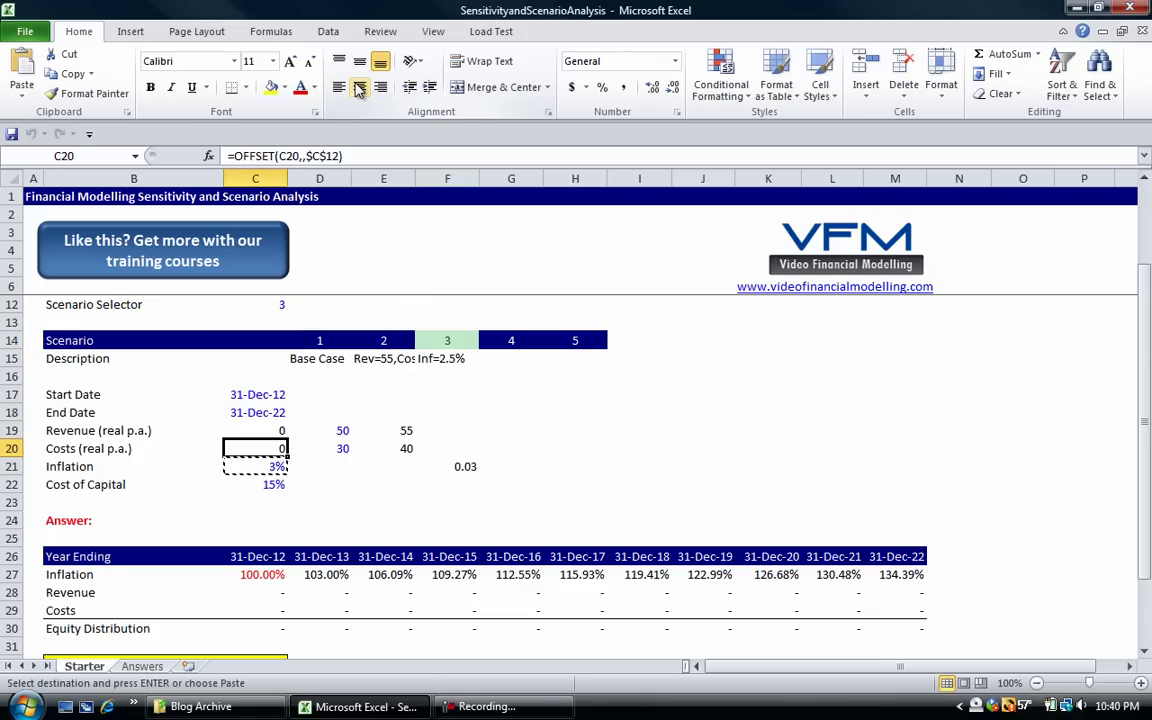
key(shift+Down)
key(ctrl+d)
key(Down)
key(ctrl+shift+5)
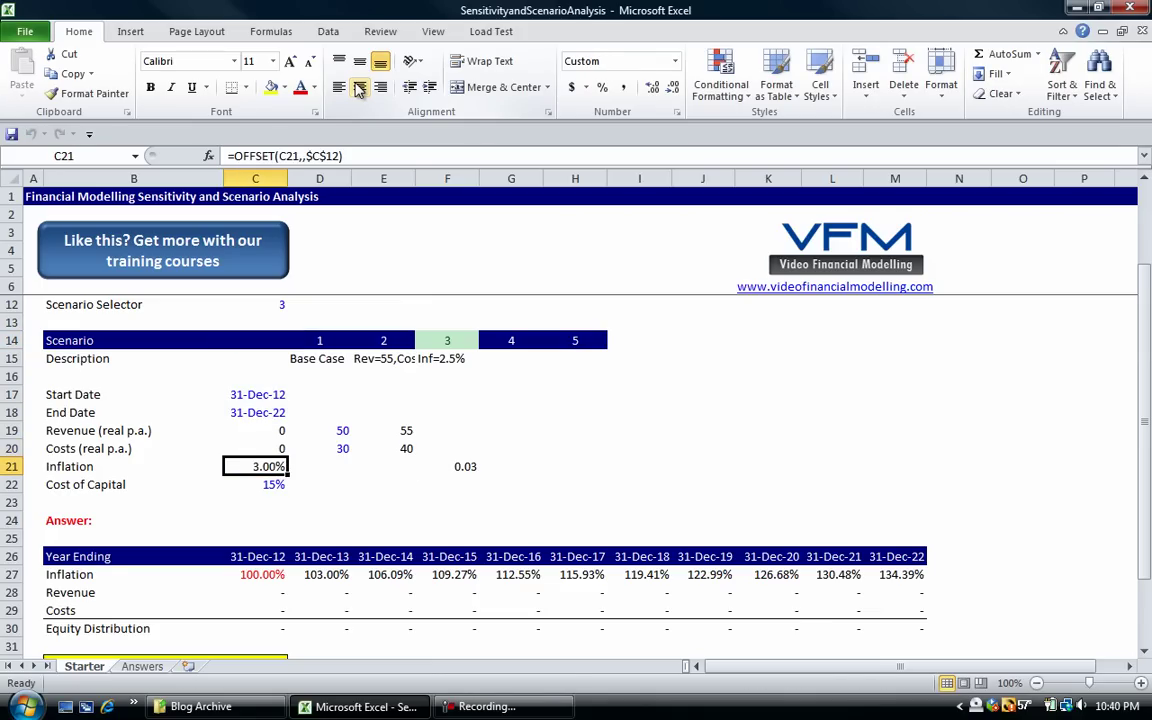
Step: Paste the live inflation into the base case as a 3.00% value with its formatting
key(Right)
key(Left)
key(ctrl+c)
key(Right)
key(alt+h)
key(v)
key(v)
key(alt+h)
key(v)
key(r)
key(Escape)
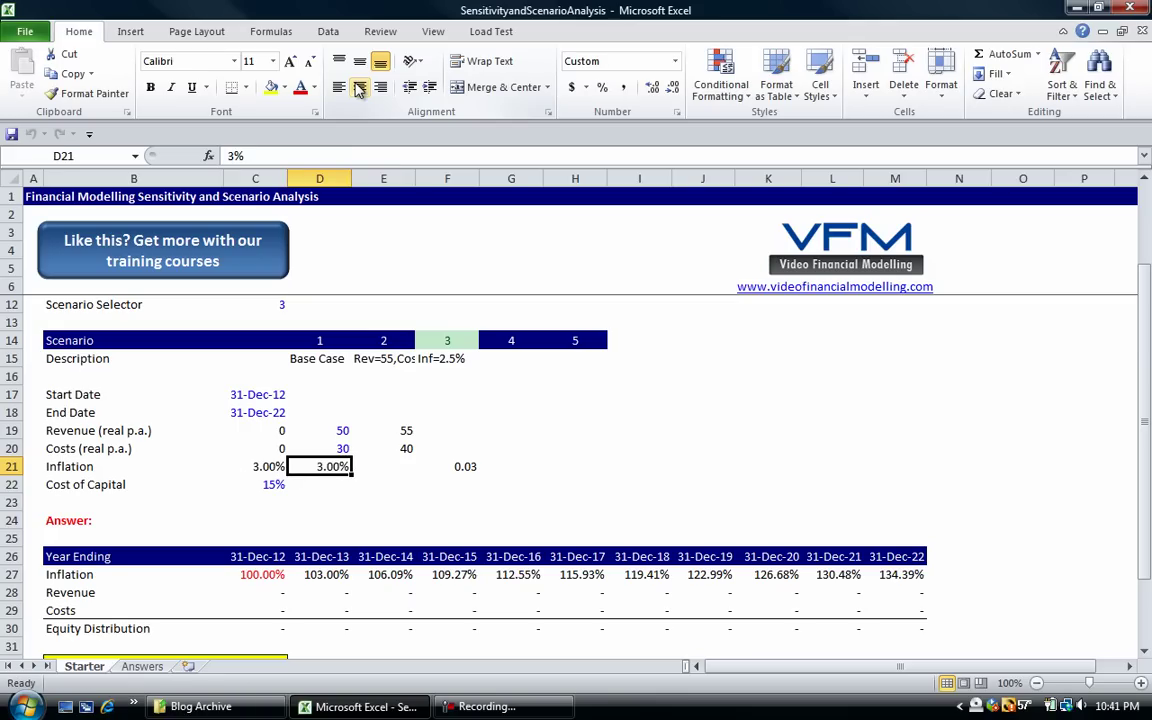
key(Left)
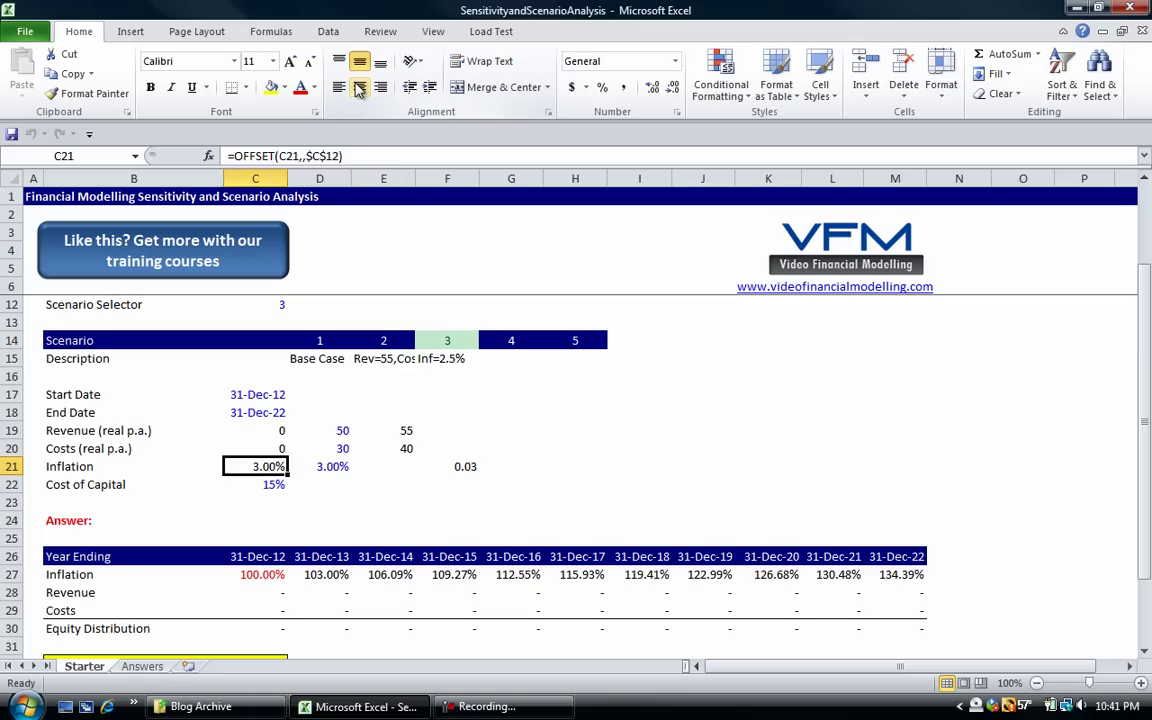
key(Up)
key(Up)
Step: Rewrite C19 as =IF(OFFSET(C19,,$C$12)="",D19,OFFSET(C19,,$C$12))
key(F2)
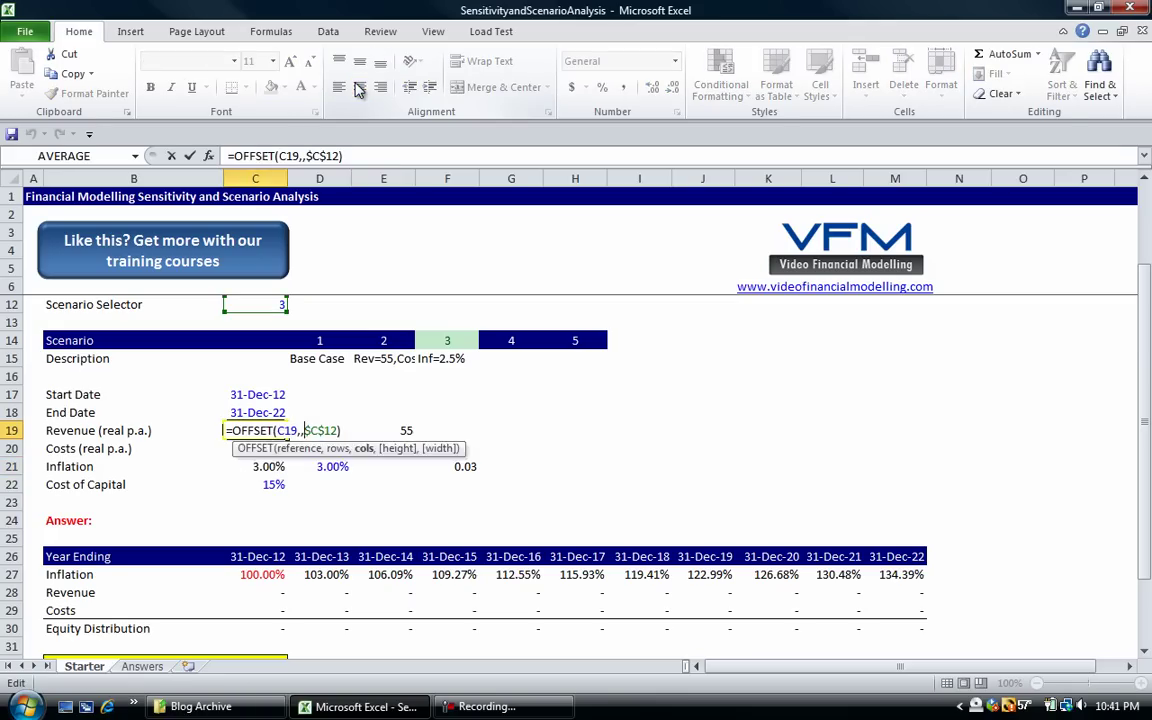
key(Home)
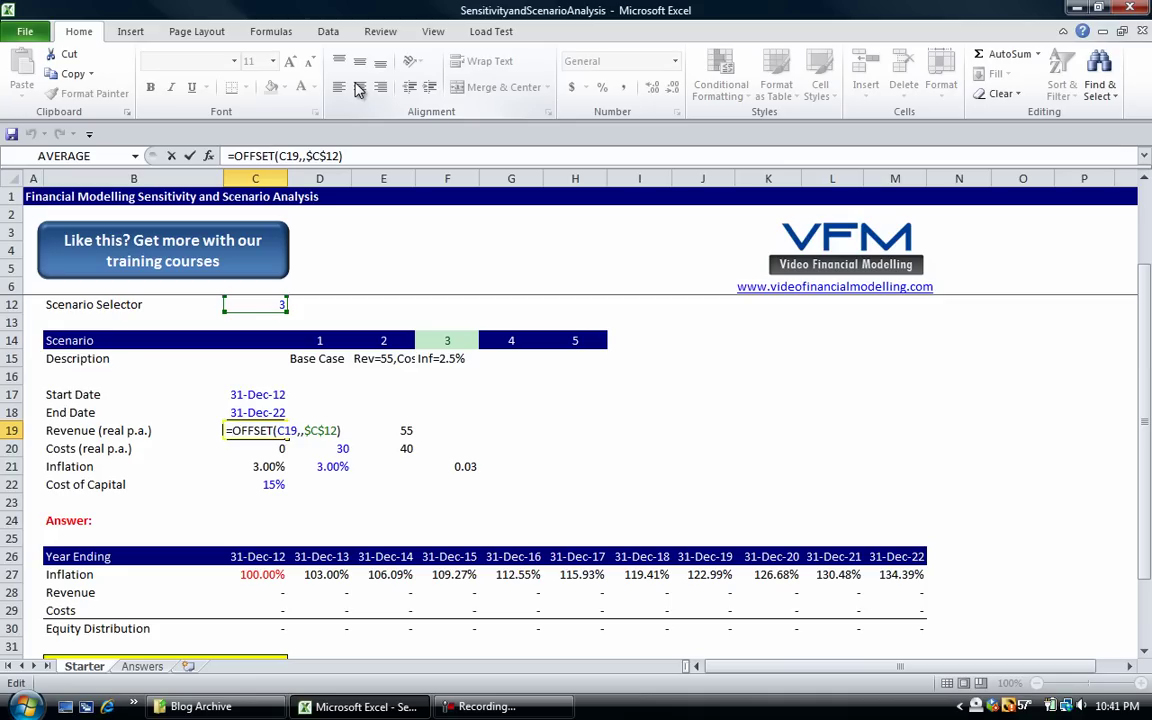
key(Right)
text(if()
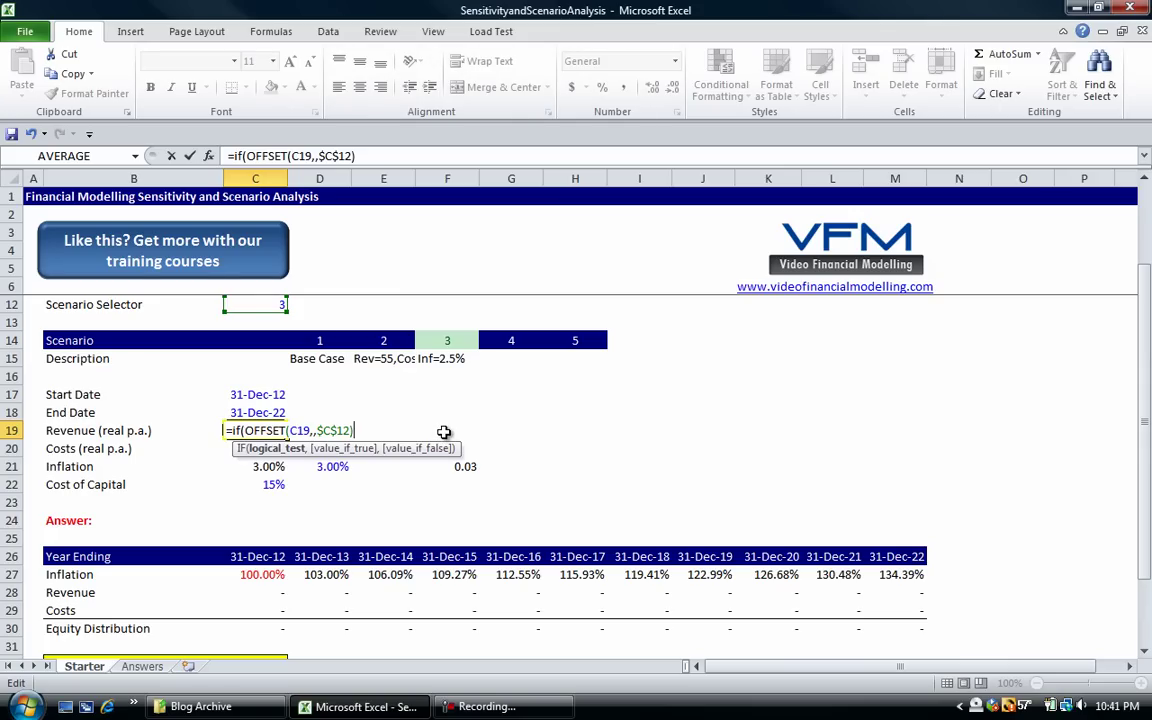
text(="",)
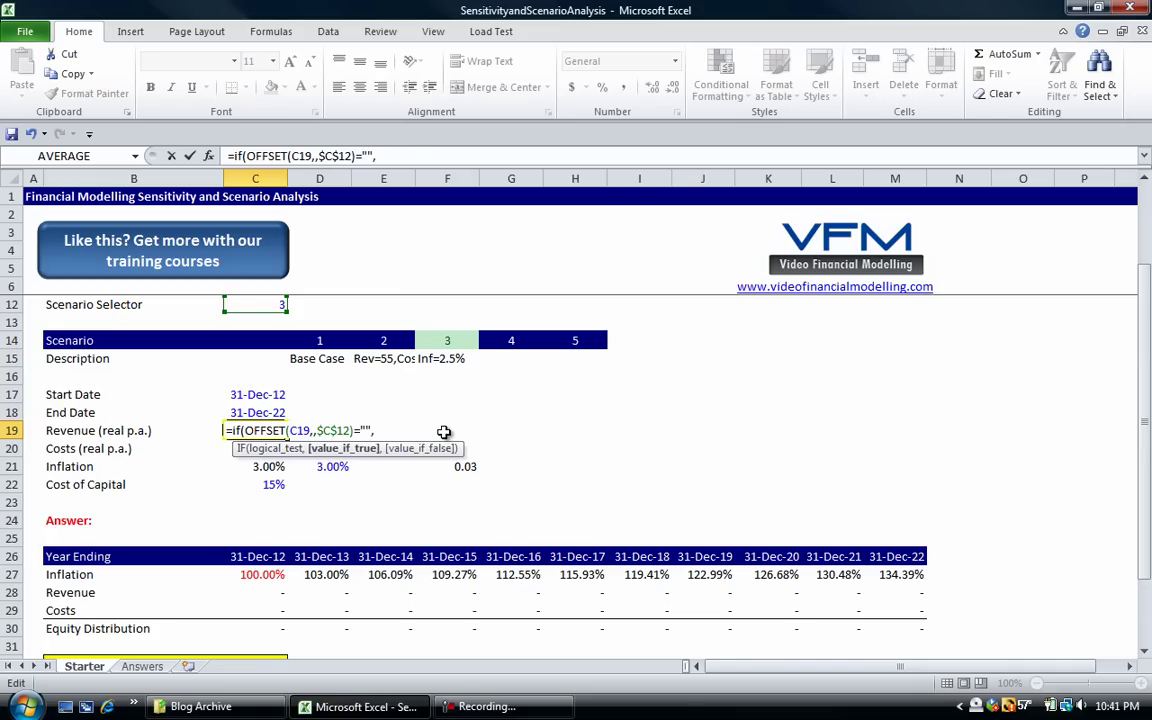
click(312, 424)
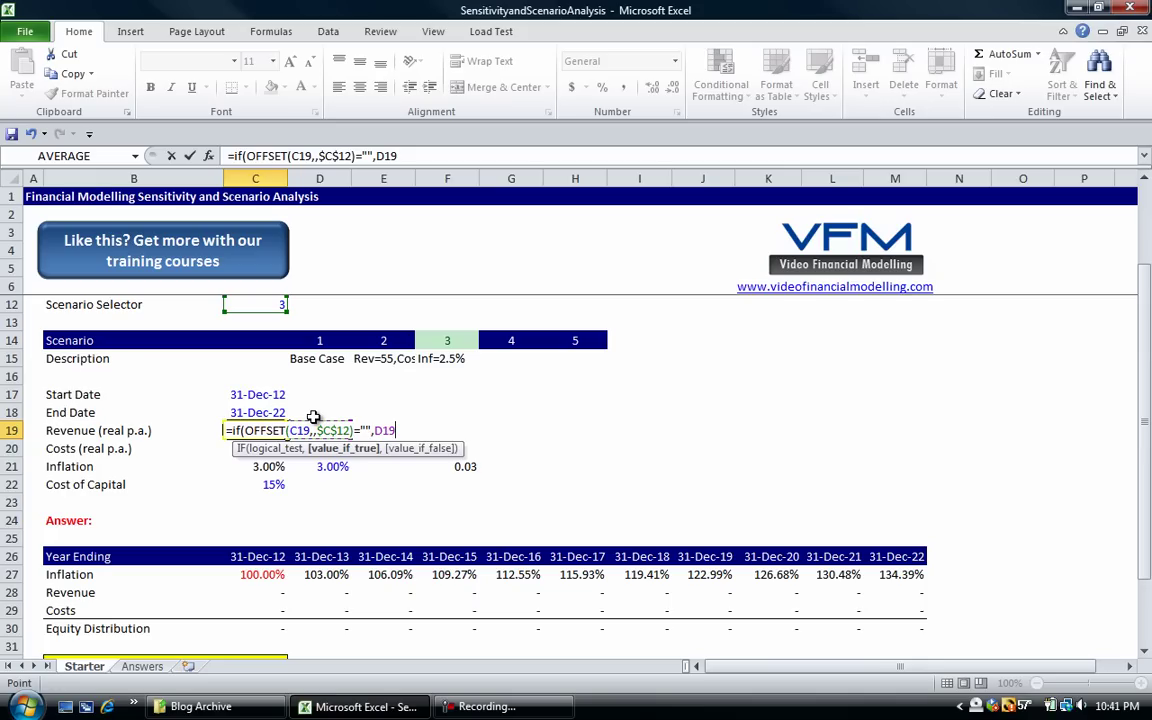
text(,)
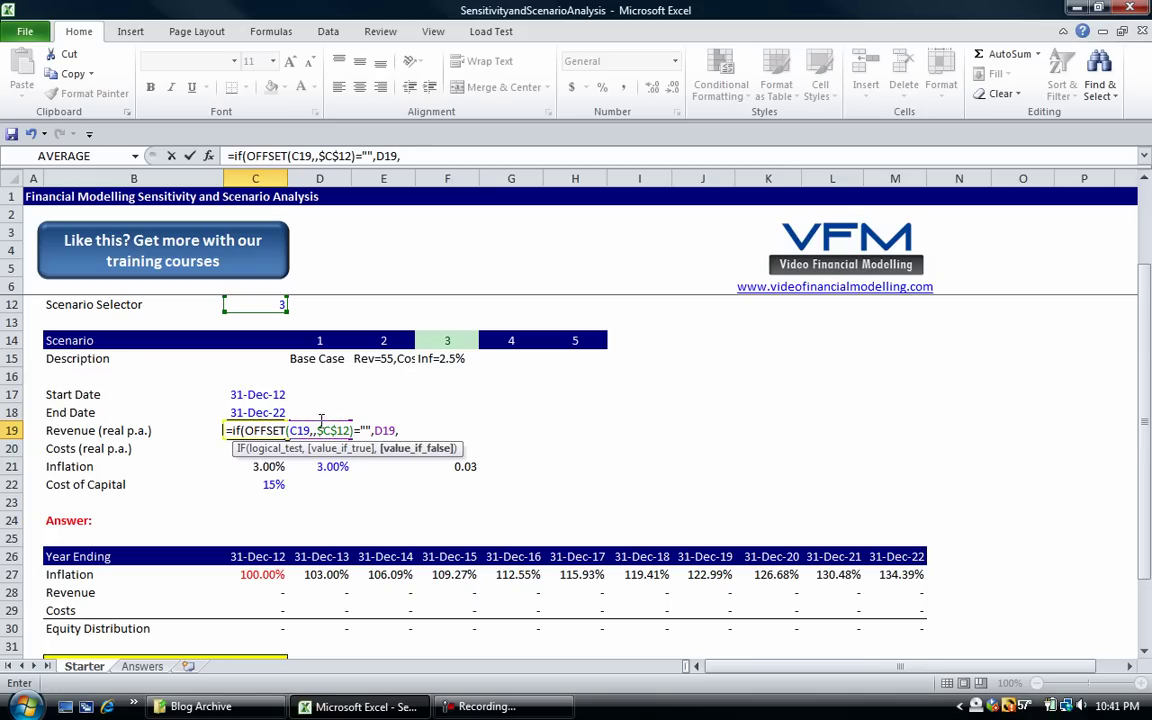
drag(351, 430, 246, 430)
key(ctrl+c)
click(405, 431)
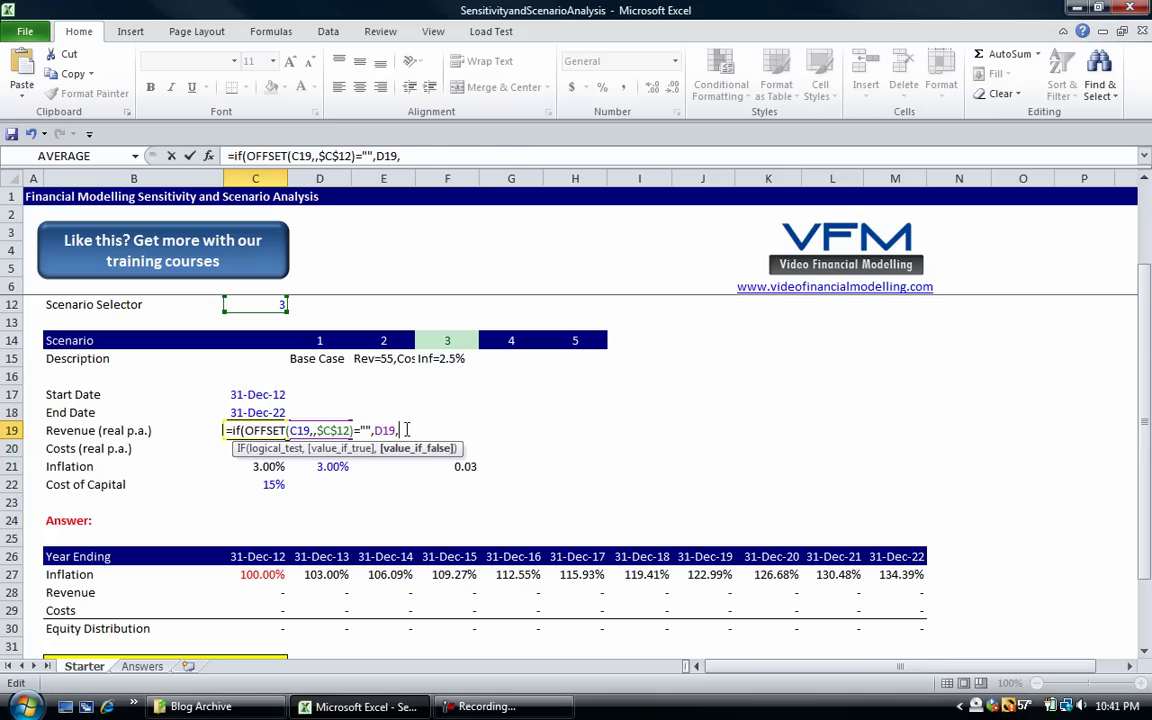
key(ctrl+v)
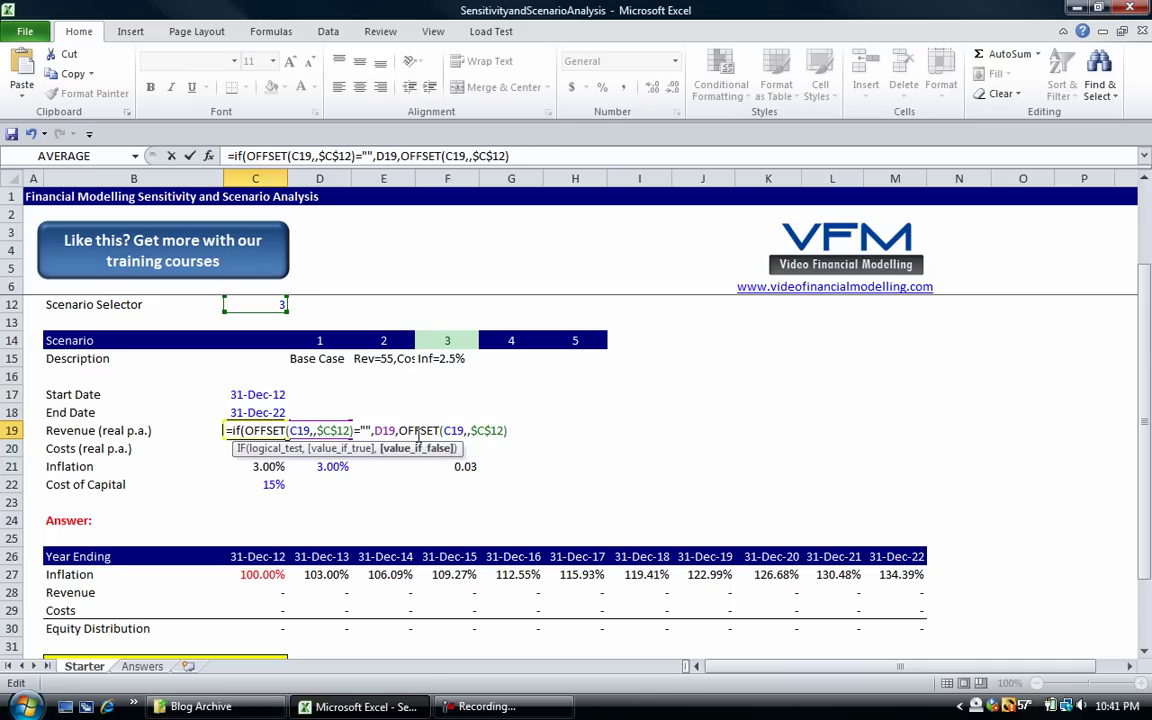
text())
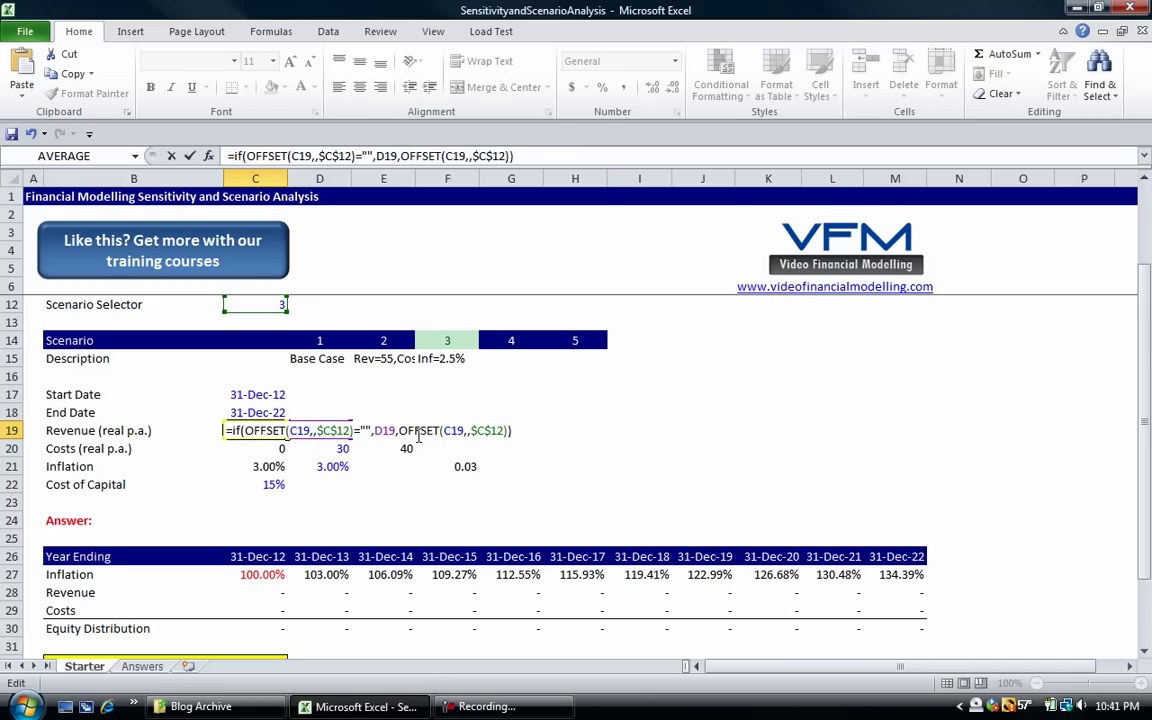
Step: Commit the revenue fallback formula and fill it down to Costs
key(Return)
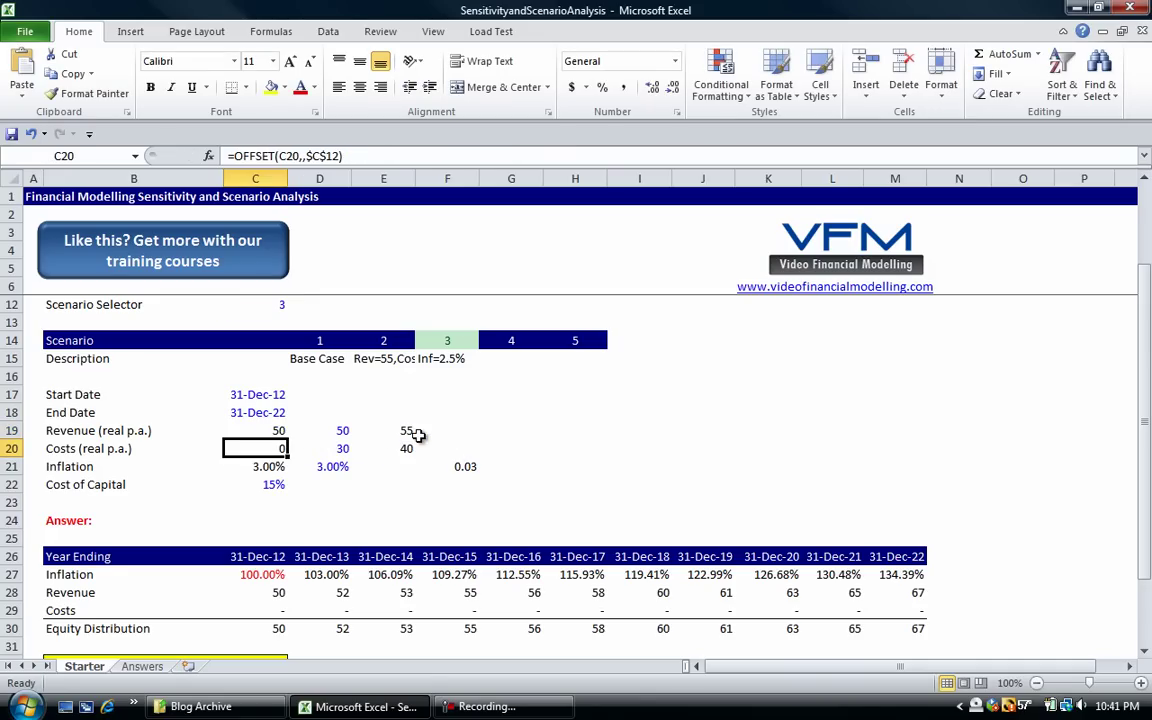
key(Up)
key(shift+Down)
Step: Shade scenario 3's blank revenue and cost cells yellow
click(418, 432)
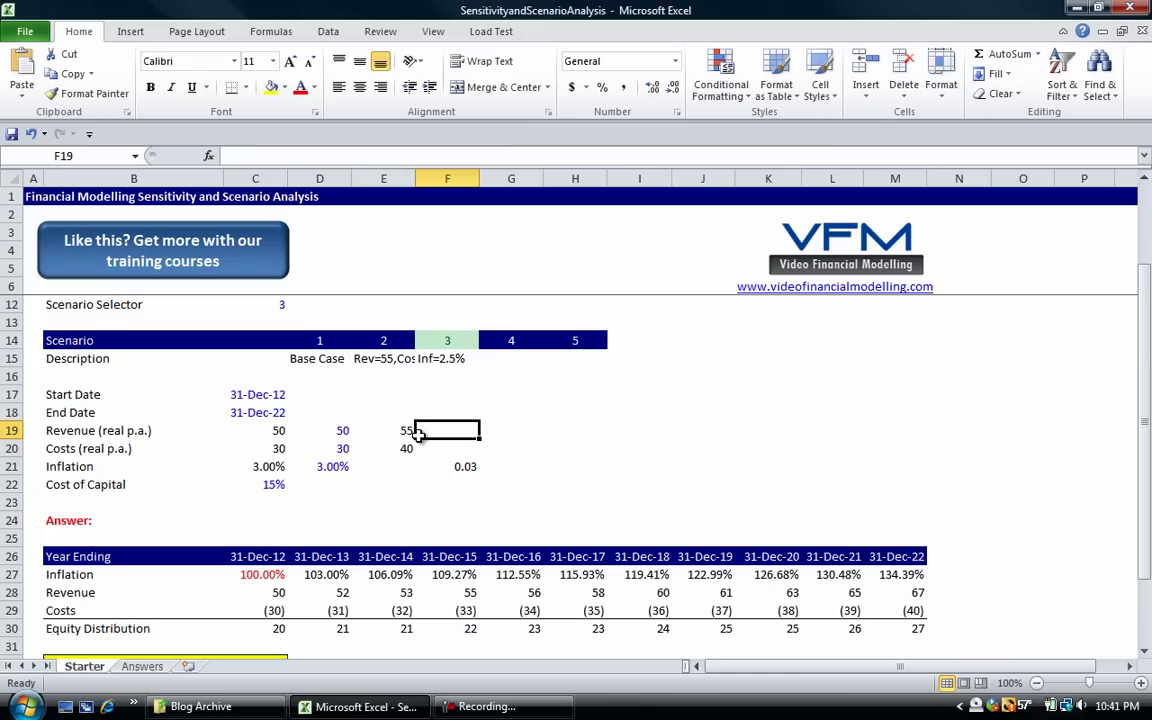
key(F4)
key(Down)
key(F4)
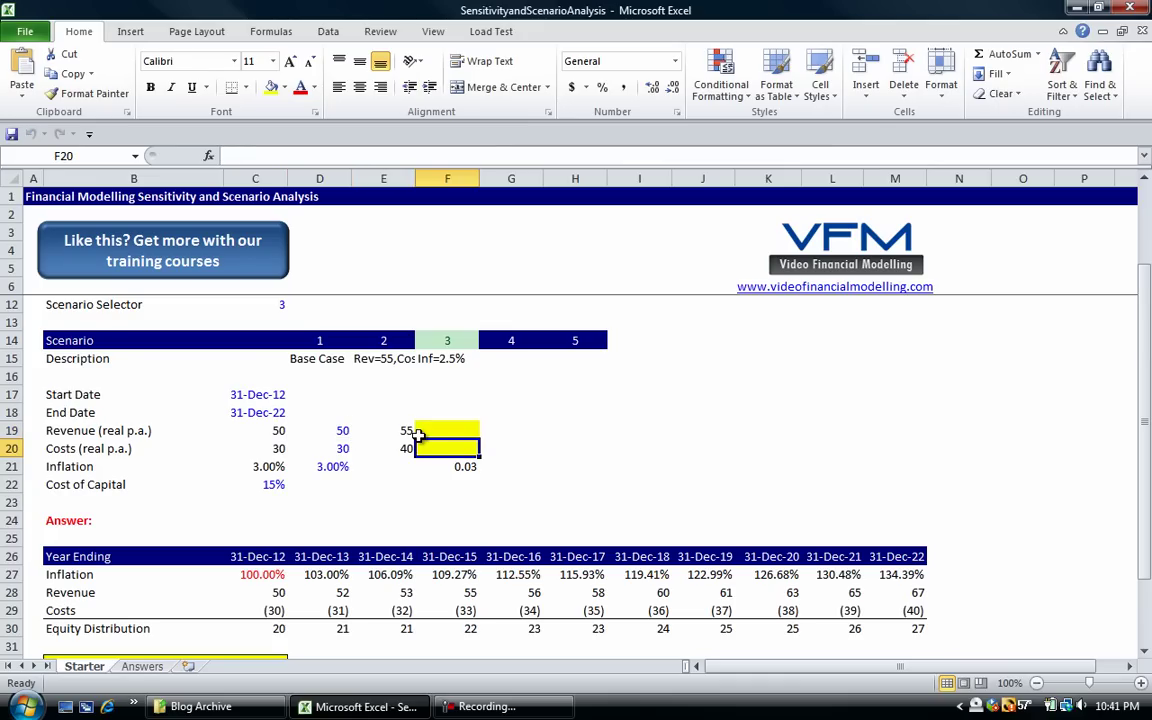
Step: Set scenario 3's inflation to 2.5% in F21
key(Down)
key(ctrl+shift+5)
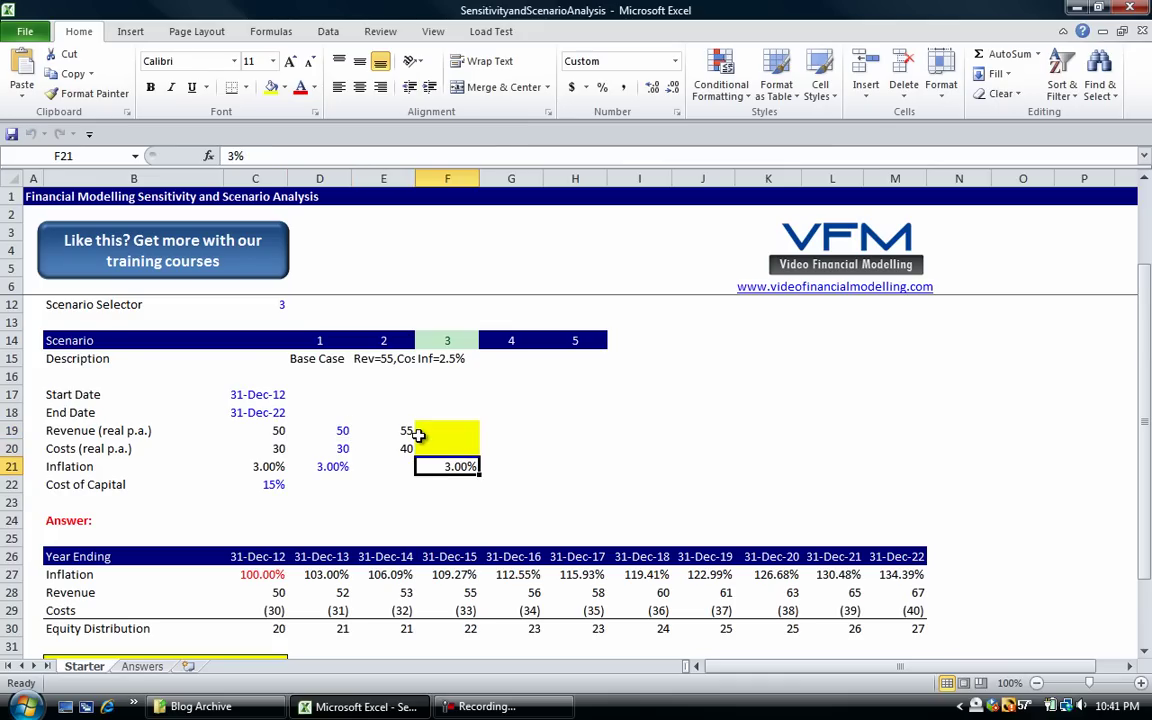
text(2.5)
key(ctrl+Return)
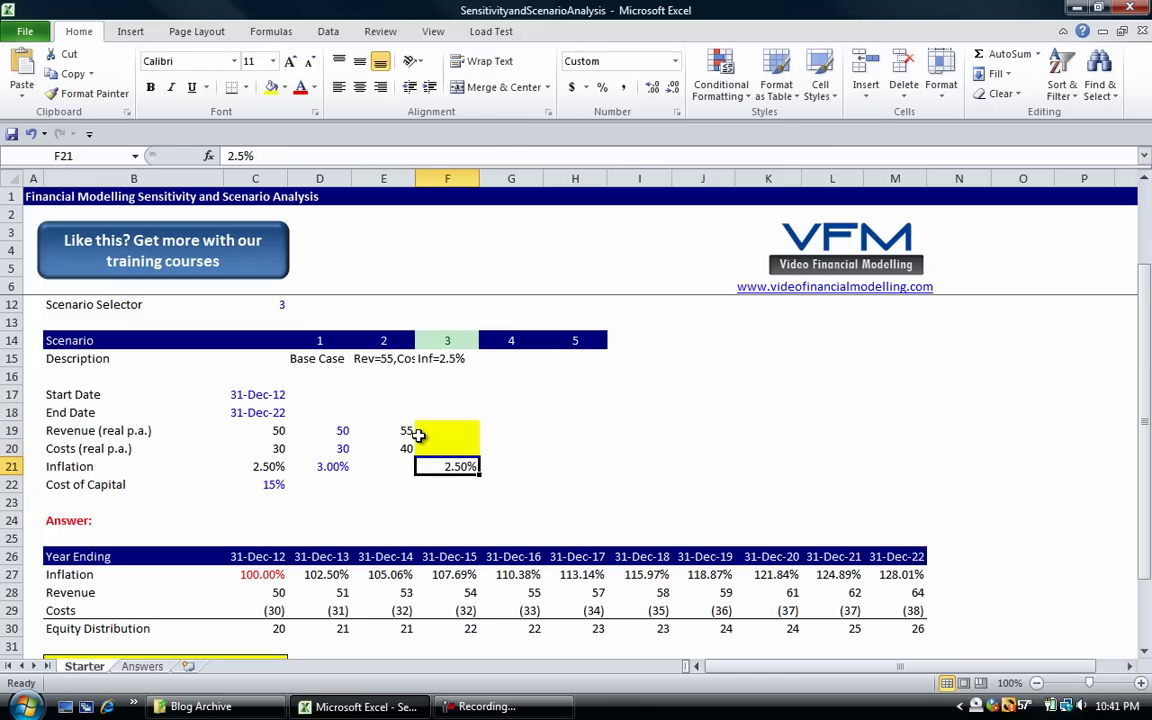
Step: Check the revenue and costs fallback formulas and scenario 3's base-case values of 50 and 30
key(Up)
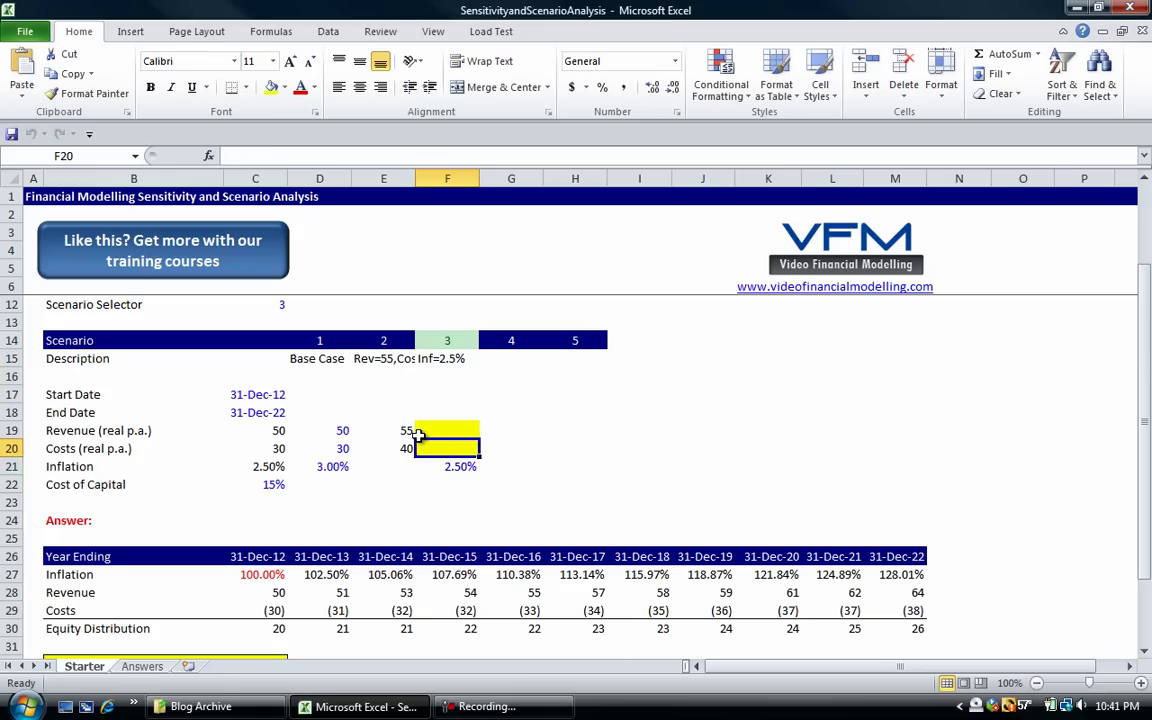
key(Up)
key(Left)
key(Left)
key(Left)
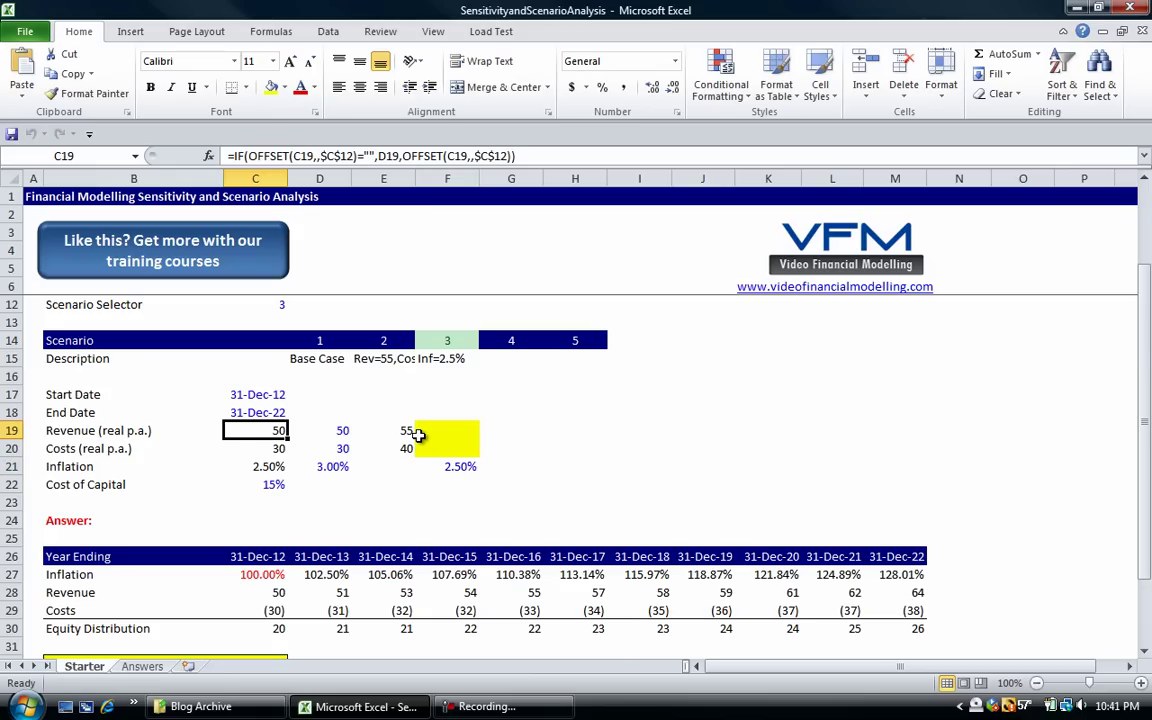
key(Down)
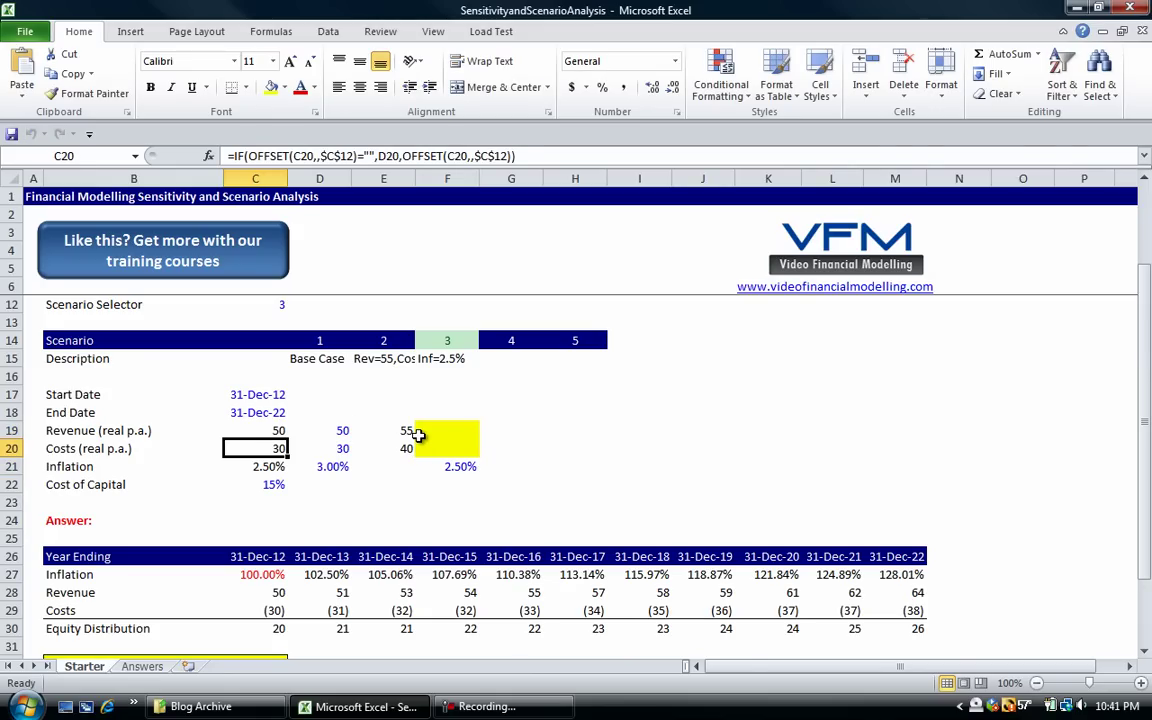
key(Up)
key(Right)
key(Right)
key(shift+Down)
key(Left)
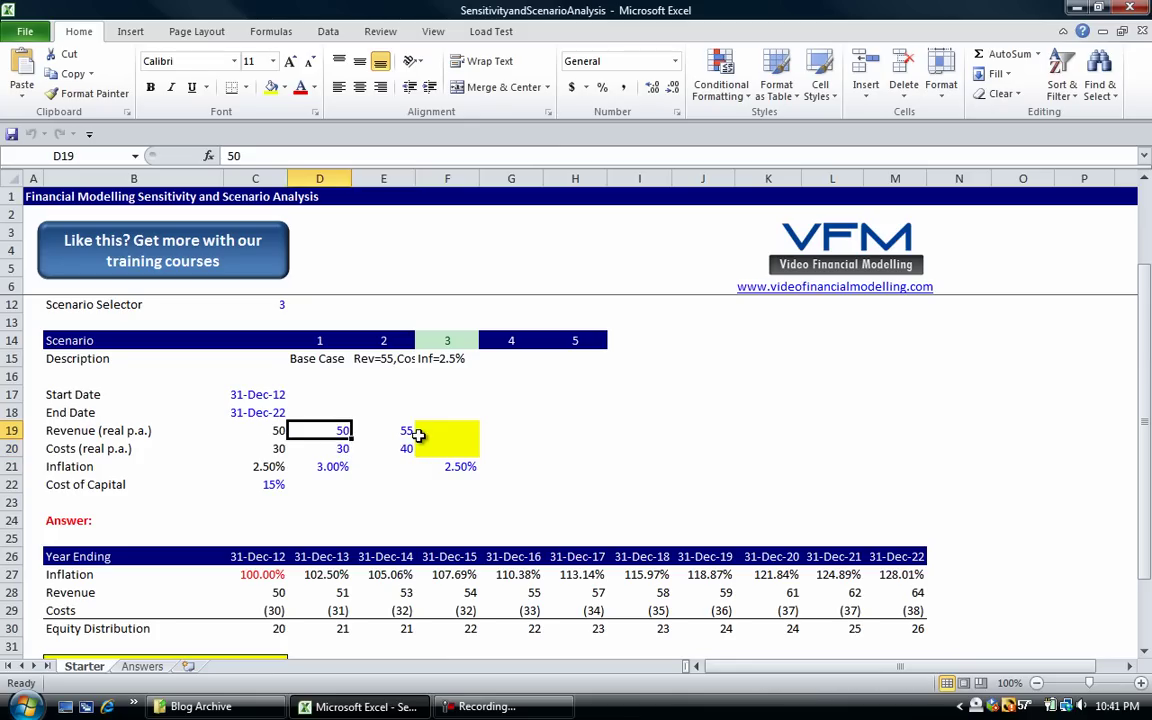
key(Right)
key(Right)
key(Up)
key(Up)
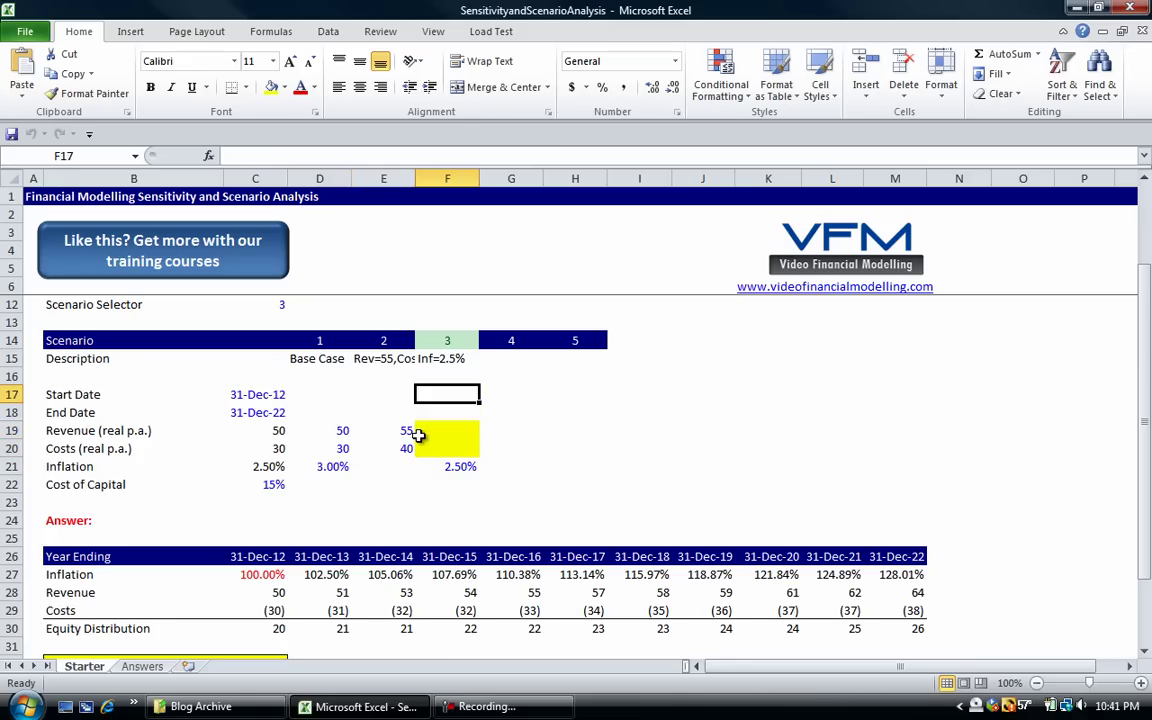
key(Down)
key(Down)
key(Down)
key(Up)
key(Left)
key(Left)
key(Left)
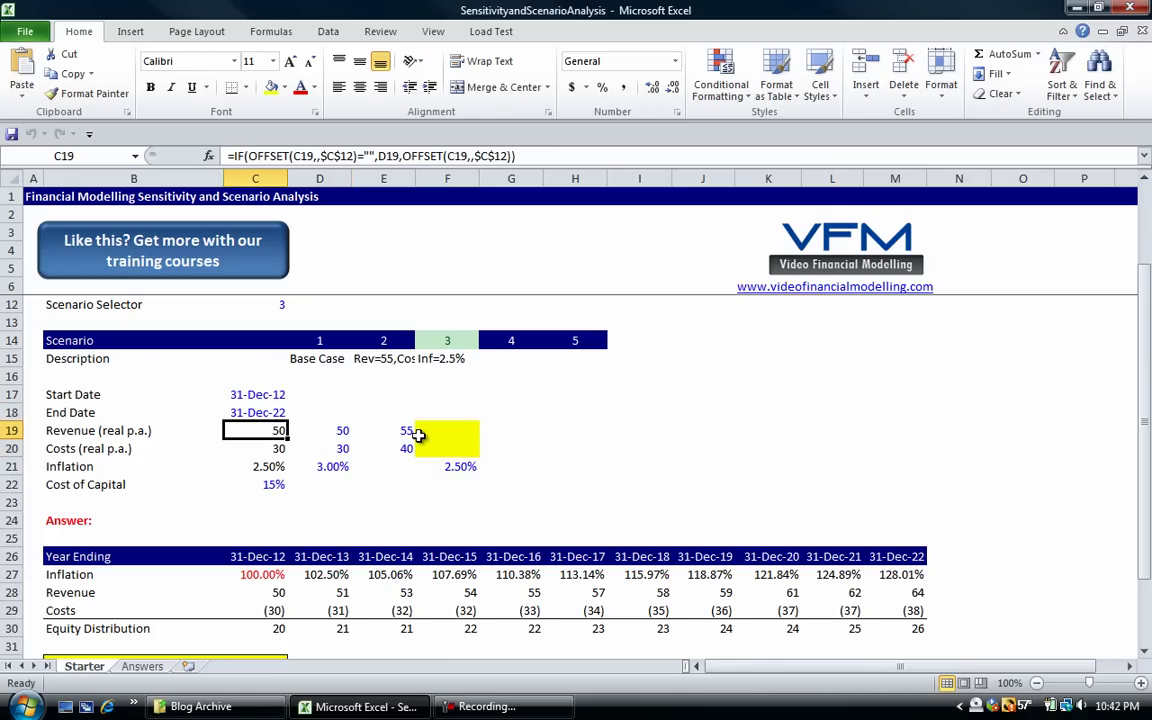
key(Right)
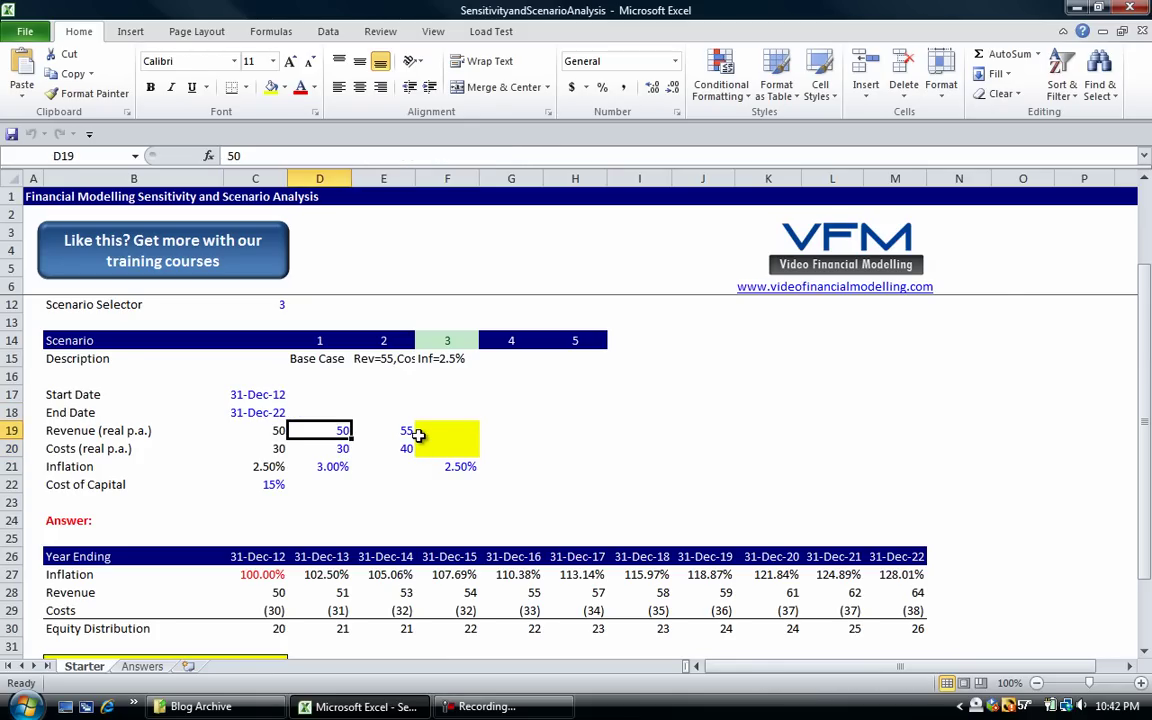
key(Right)
key(Right)
key(Left)
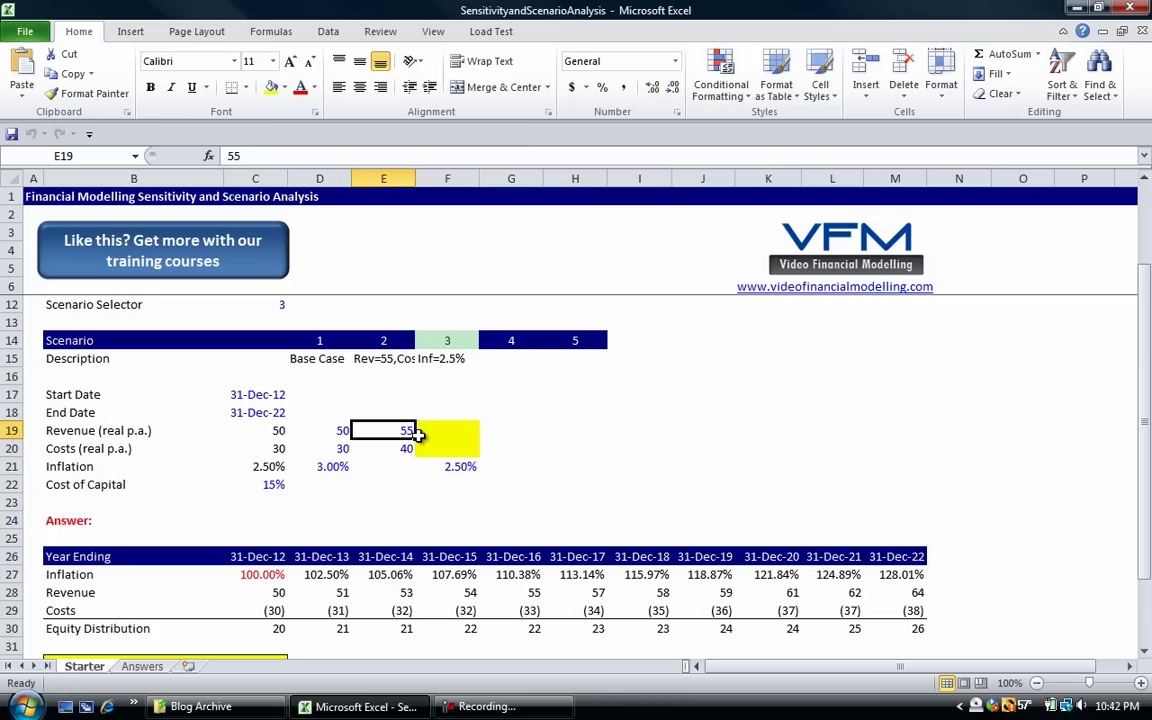
key(Left)
key(Down)
key(Down)
Step: Paste scenario 3's NPV of 132.07478 from C32 into C36 as a value
key(Down)
key(Down)
key(Down)
key(Down)
key(Down)
key(Down)
key(Down)
key(Down)
key(Down)
key(Down)
key(Down)
key(Down)
key(Down)
key(Down)
key(Down)
key(Down)
key(Down)
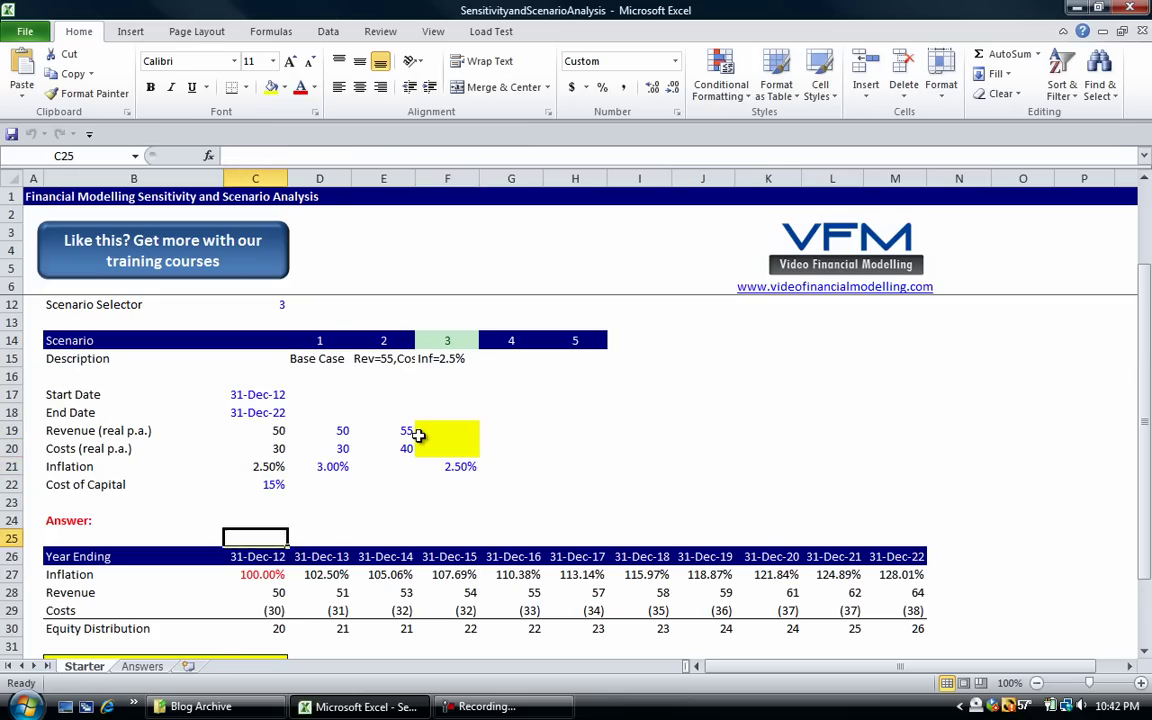
key(Up)
key(Up)
key(Up)
key(Up)
key(Up)
key(Up)
key(ctrl+c)
key(Down)
key(Down)
key(Down)
key(Down)
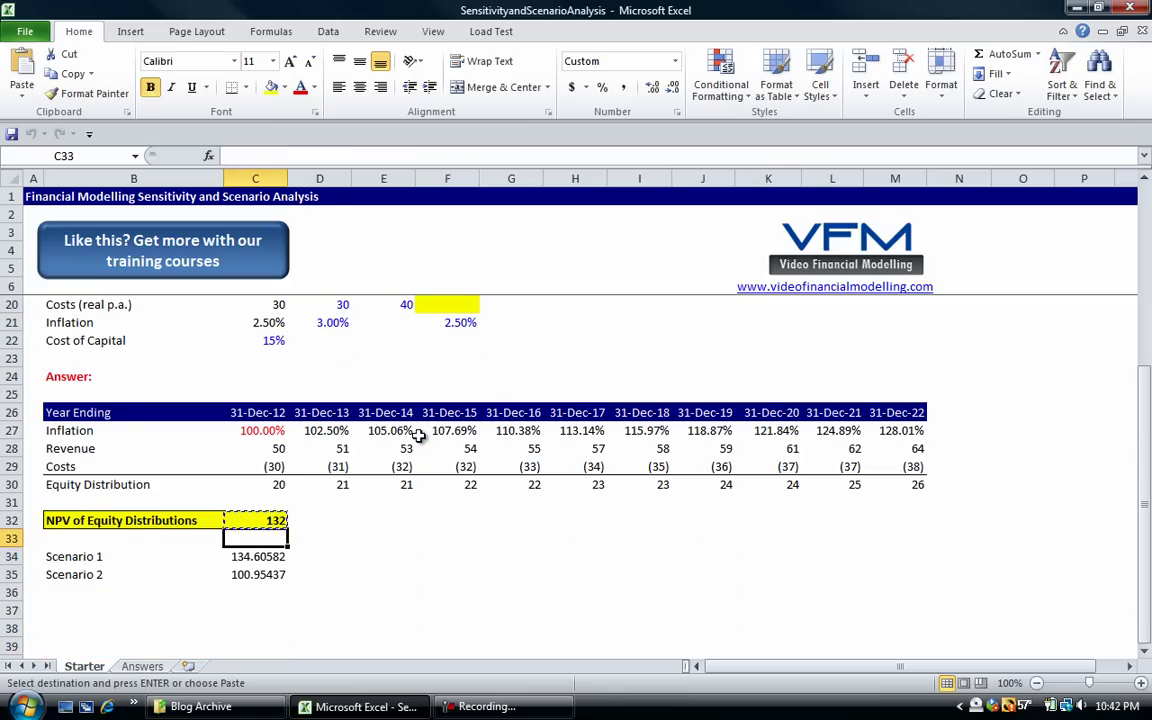
key(alt+e)
key(s)
key(v)
key(Return)
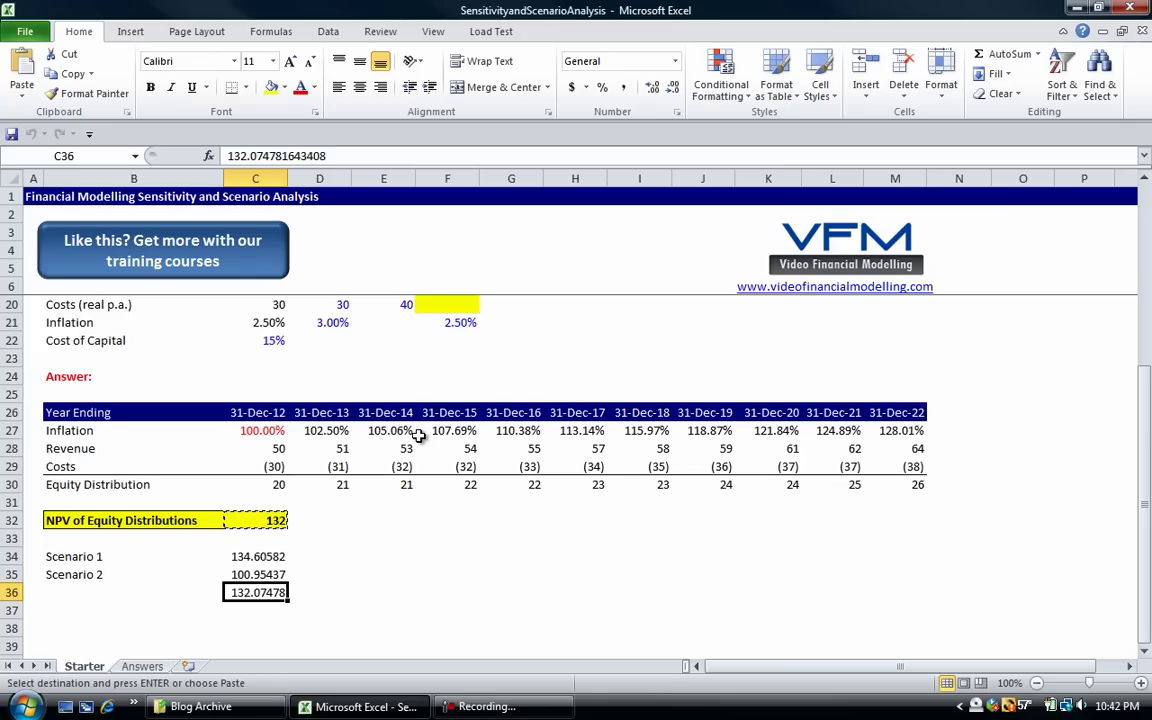
Step: Review scenario 3's inflation input and the yearly revenue formula
key(Up)
key(Up)
key(Up)
key(Up)
key(Up)
key(Up)
key(Up)
key(Up)
key(Up)
key(Up)
key(Up)
key(Up)
key(Up)
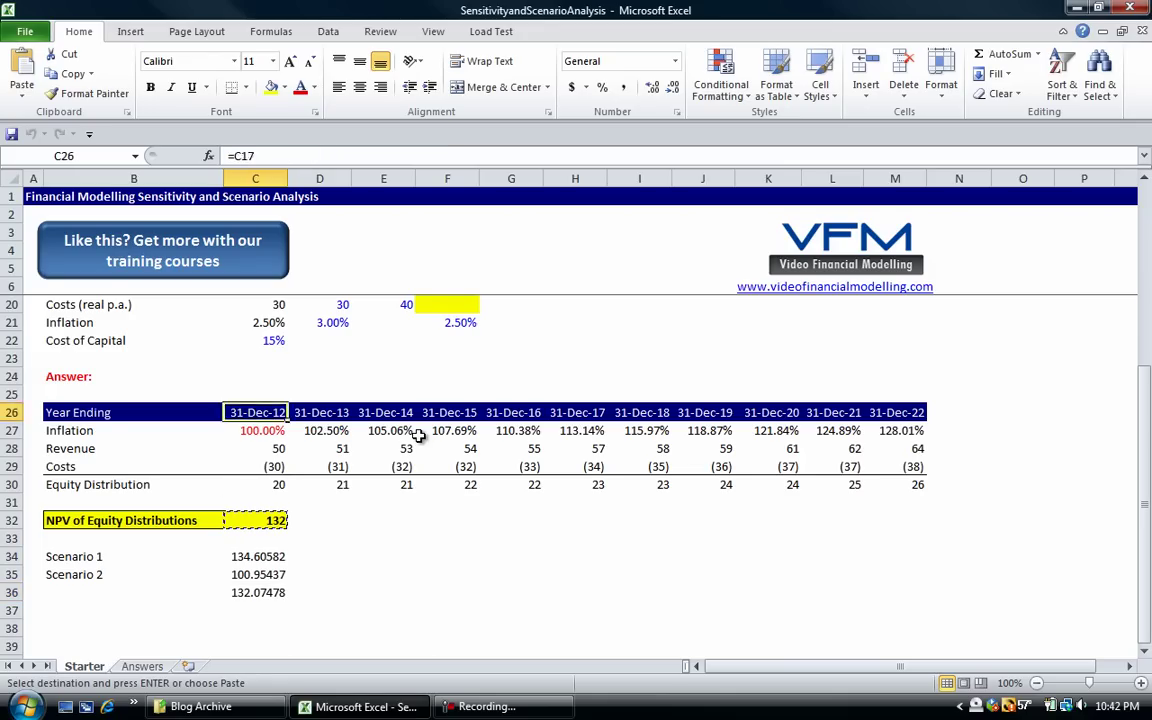
key(Up)
key(Up)
key(Up)
key(Up)
key(Up)
key(Up)
key(Up)
key(Up)
key(Down)
key(Down)
key(Down)
key(Down)
key(Down)
key(Down)
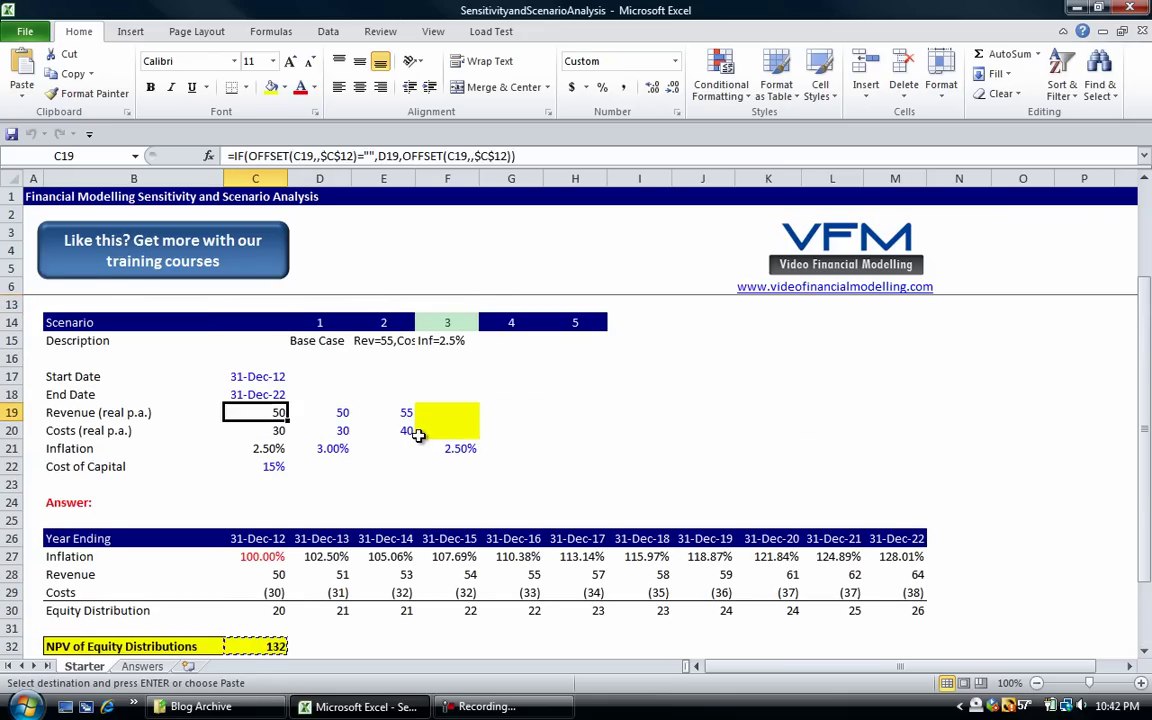
key(Right)
key(Right)
key(Right)
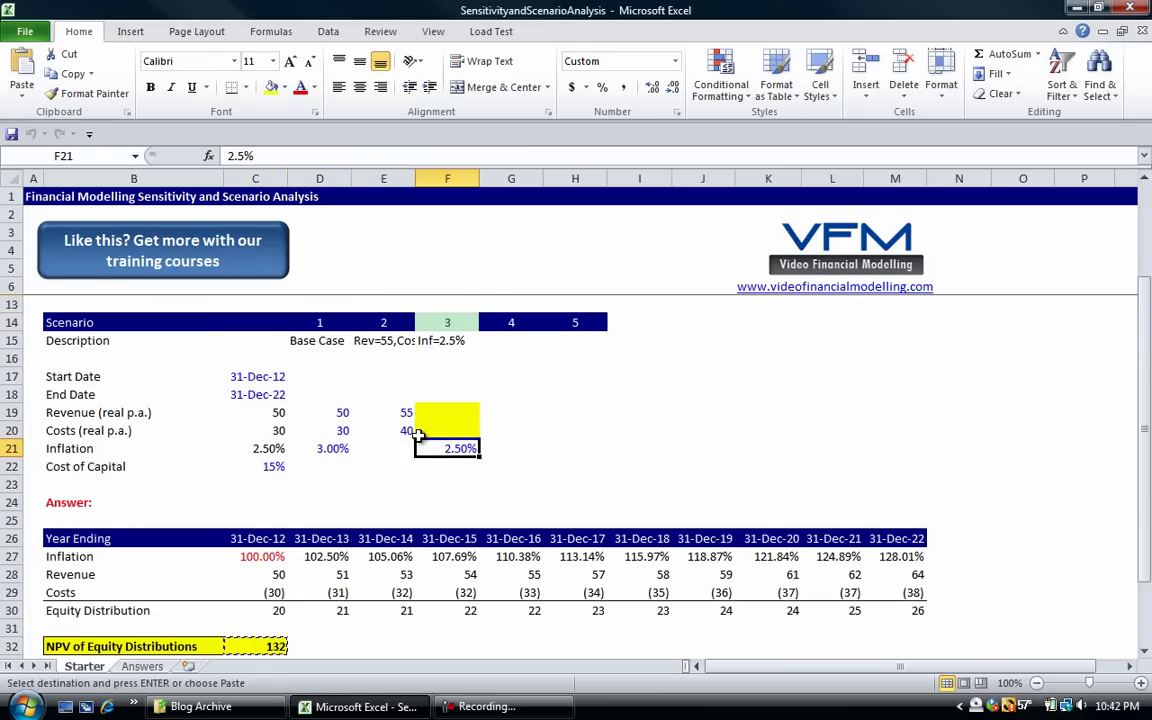
key(Down)
key(Down)
key(Down)
key(Down)
key(Down)
key(Down)
key(Down)
key(Down)
key(Down)
key(Down)
key(Down)
key(Down)
key(Down)
key(Down)
key(Down)
key(Down)
key(Down)
key(Down)
key(Down)
key(Down)
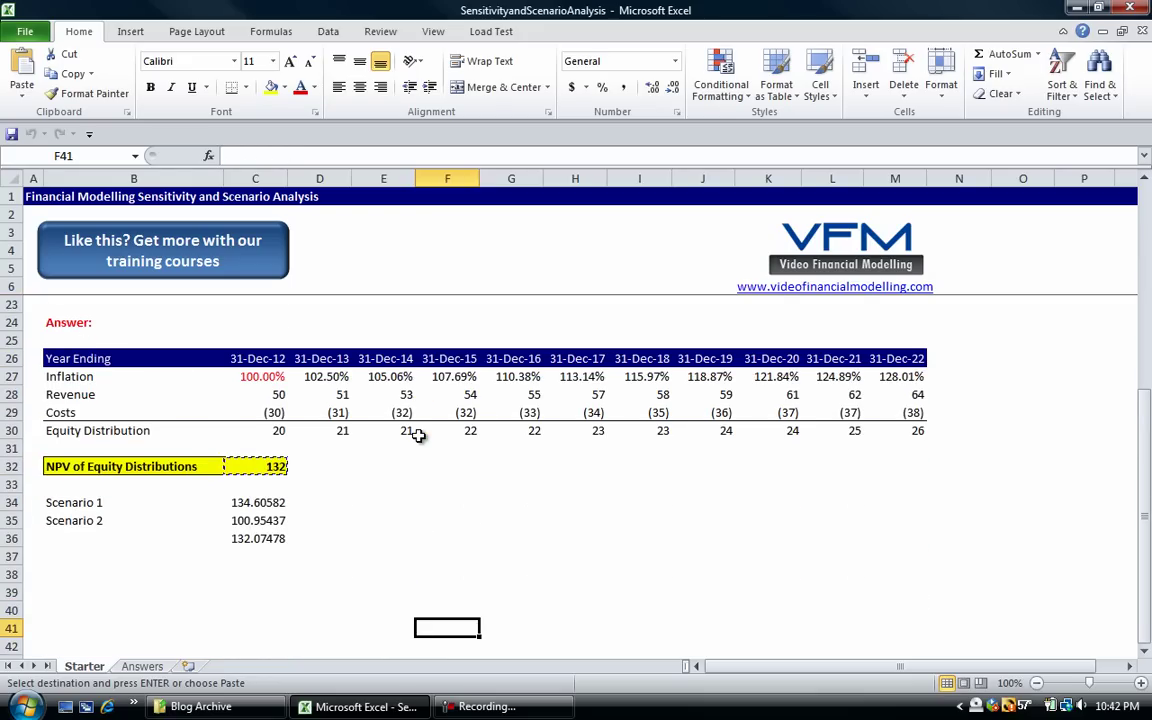
key(Up)
key(Up)
key(Up)
key(Up)
key(Up)
key(Up)
key(Up)
key(Up)
key(Up)
key(Up)
key(Up)
key(Up)
key(Left)
key(Up)
key(Left)
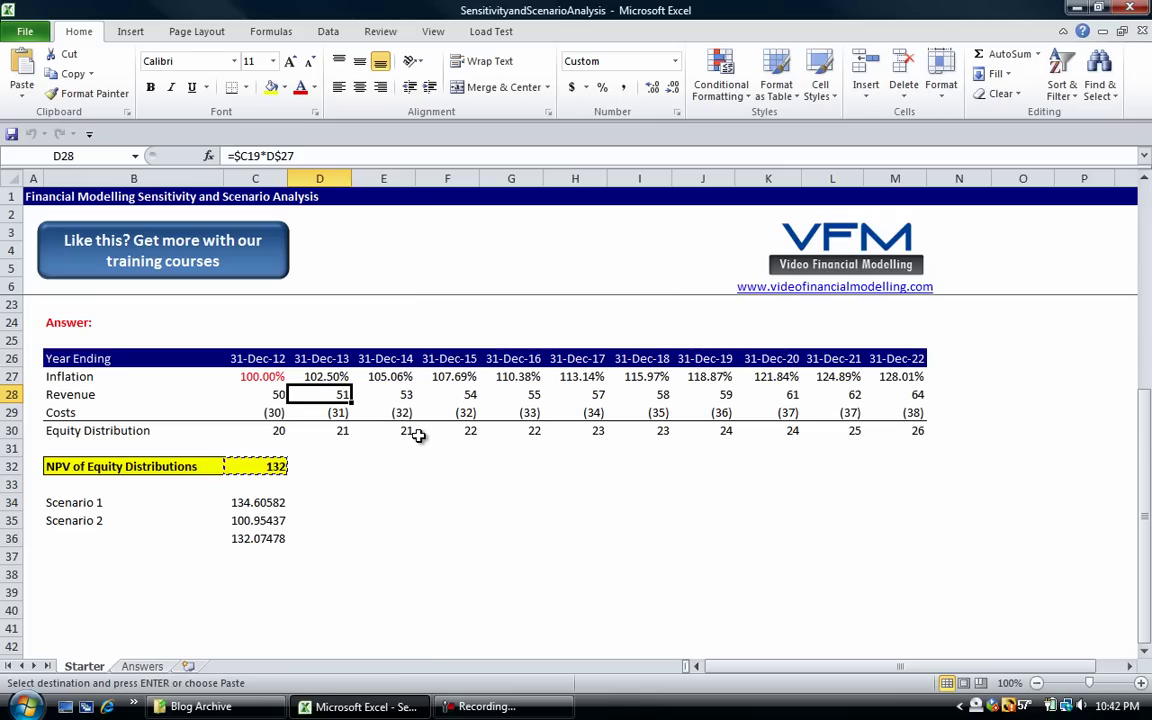
Step: Select the stored scenario results block A34:D36
key(Down)
key(Down)
key(Down)
key(Down)
key(Down)
key(Left)
key(Down)
key(Down)
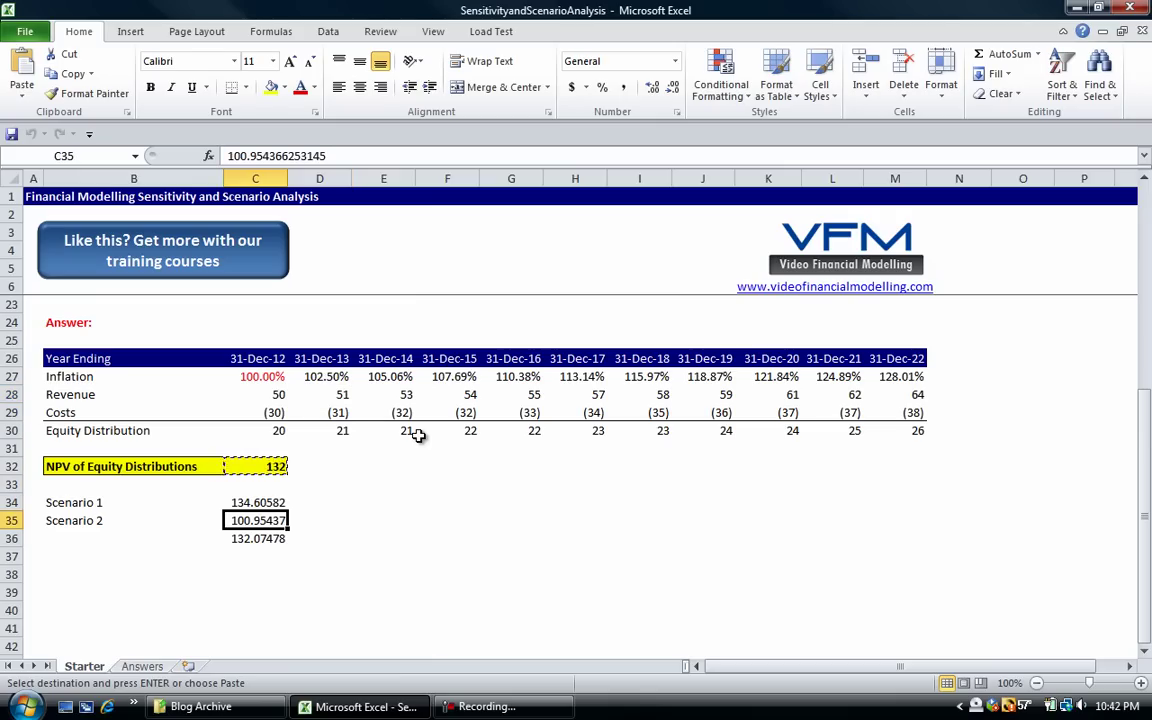
key(Up)
key(Left)
key(Left)
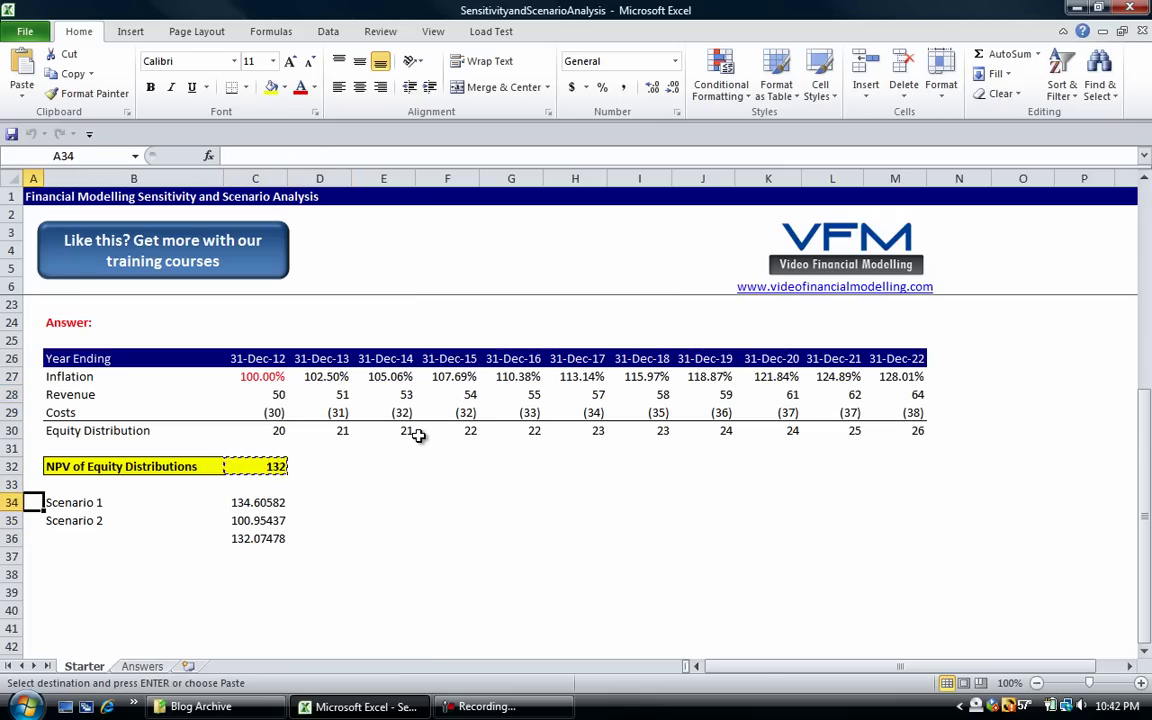
key(shift+Down)
key(shift+Down)
key(shift+Right)
key(shift+Right)
key(shift+Right)
Step: Delete the stored scenario NPV results in A34:D36
key(Delete)
key(Down)
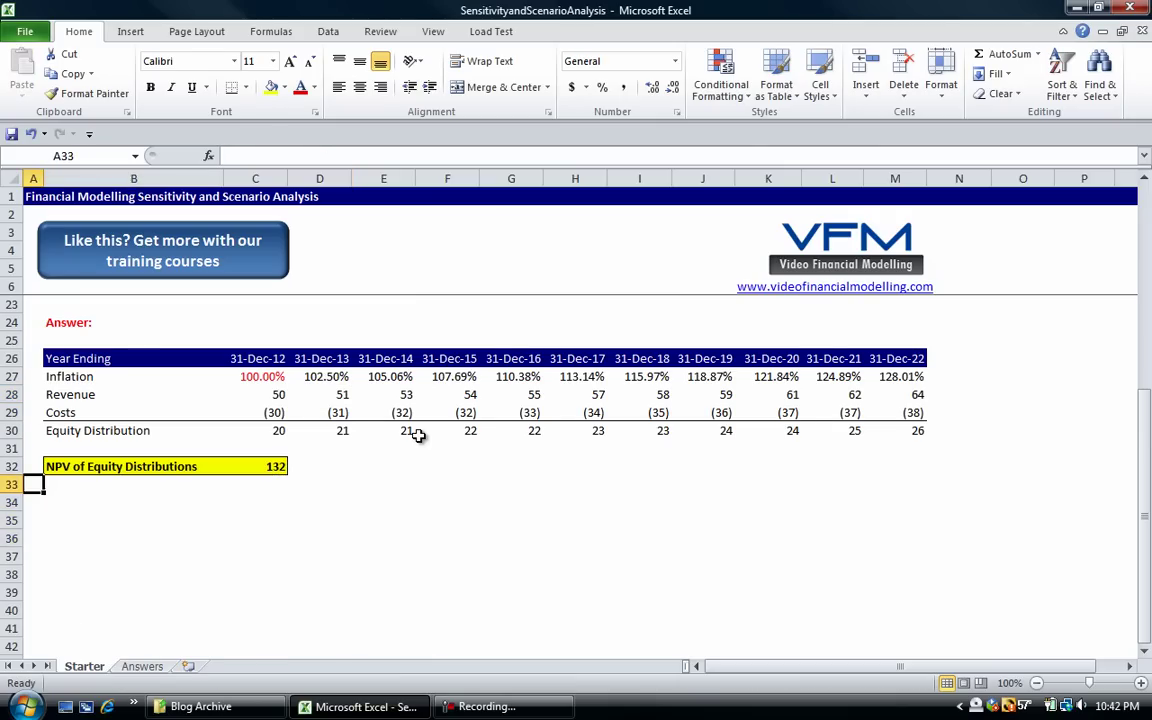
key(Up)
key(Up)
key(Up)
key(Up)
key(Up)
key(Up)
key(Up)
key(Up)
key(Up)
key(Up)
key(Up)
key(Up)
key(Up)
key(Up)
key(Up)
key(Up)
key(Up)
key(Up)
key(Up)
key(Up)
key(Down)
key(Down)
key(Down)
key(Down)
key(Down)
key(Down)
key(Down)
key(Down)
key(Down)
key(Down)
key(Down)
key(Down)
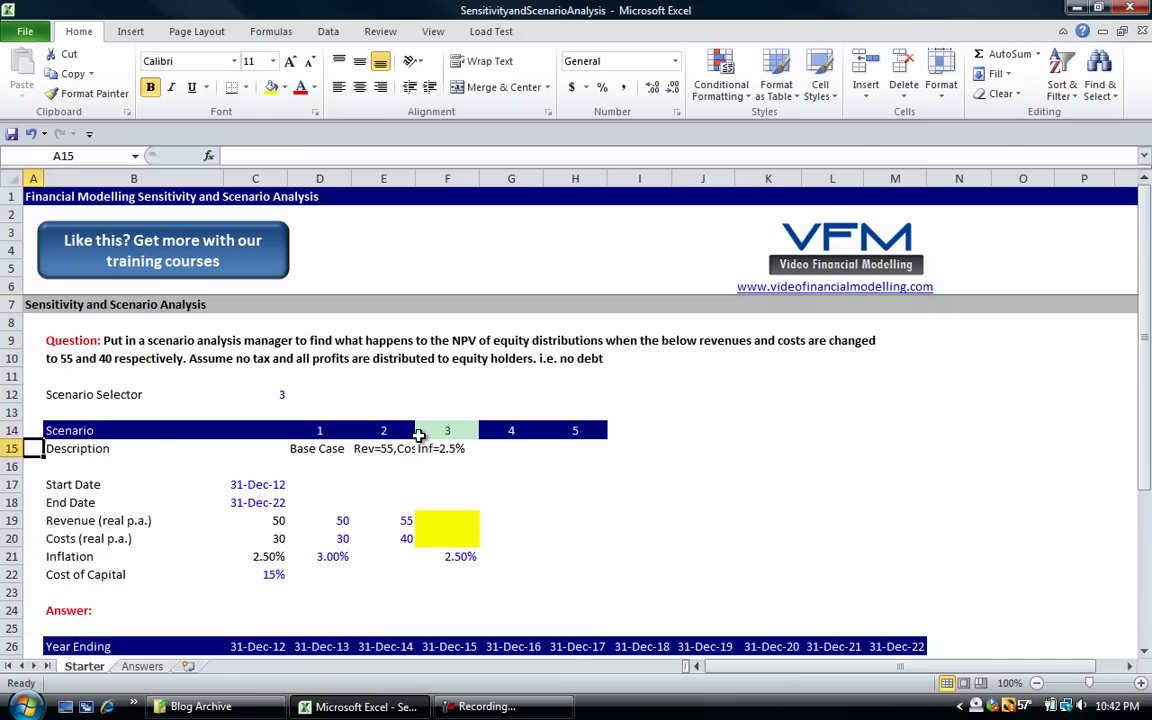
Step: Set scenario 3's blank revenue and cost inputs F18:F20 to No Fill
key(Right)
key(Right)
key(Right)
key(Right)
key(Down)
key(Down)
key(Down)
key(Right)
key(shift+Down)
key(shift+Down)
key(Left)
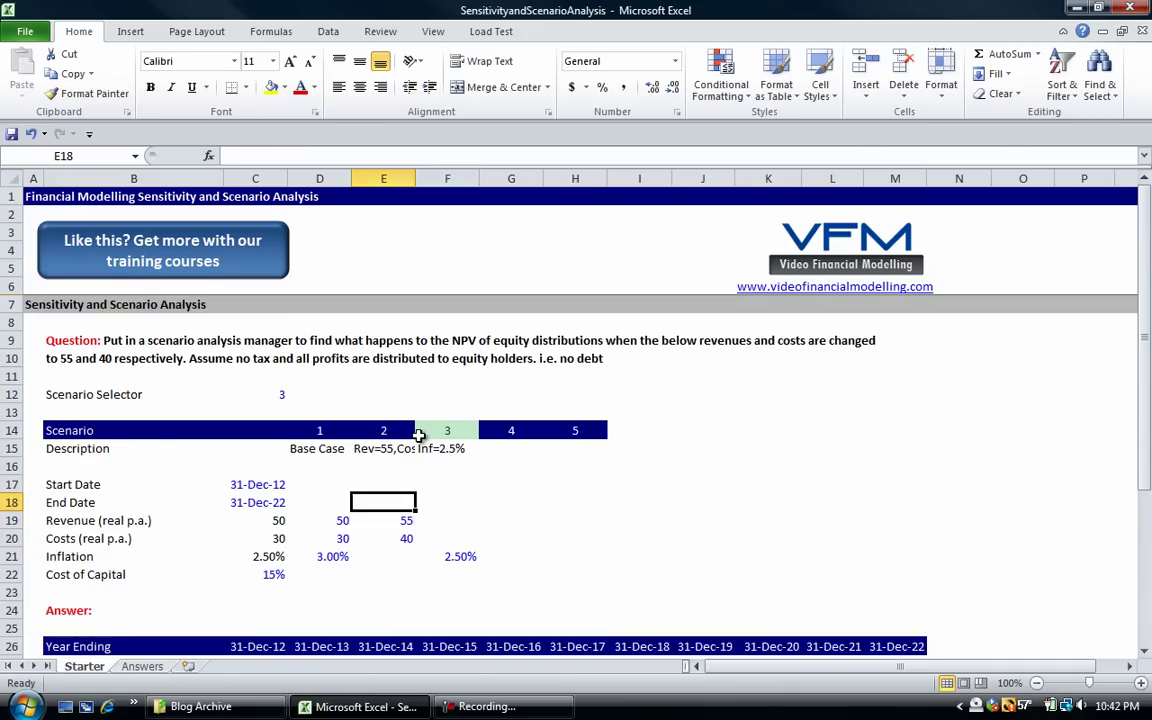
key(Up)
key(Left)
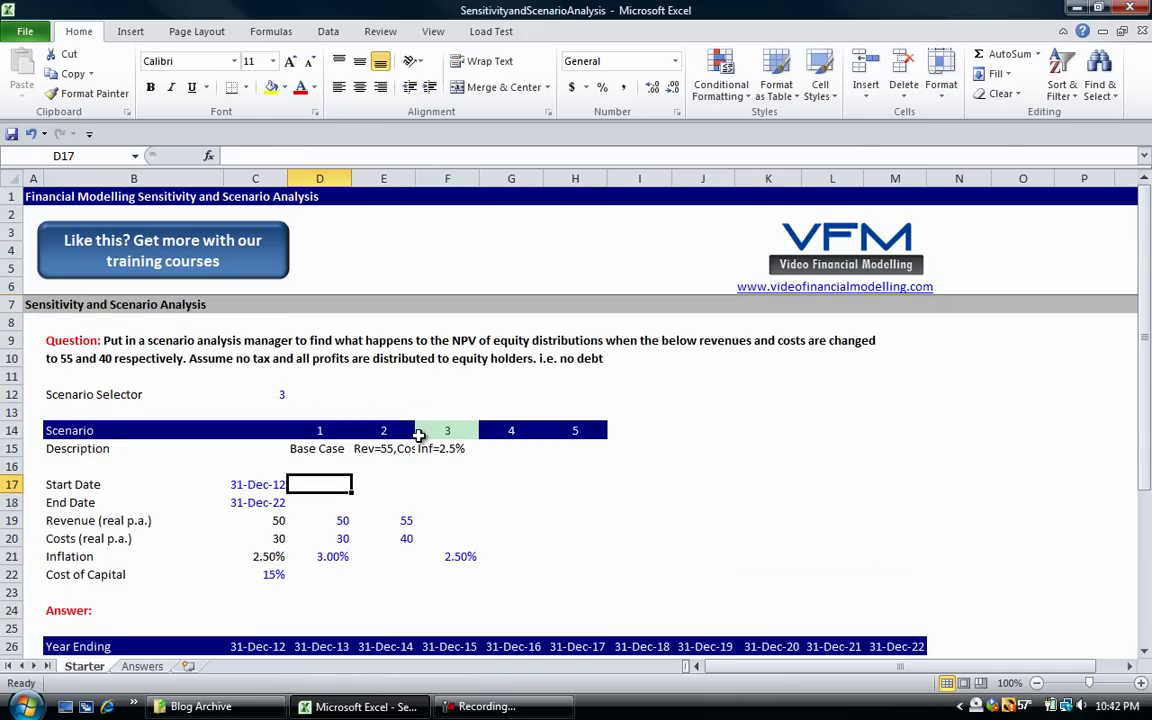